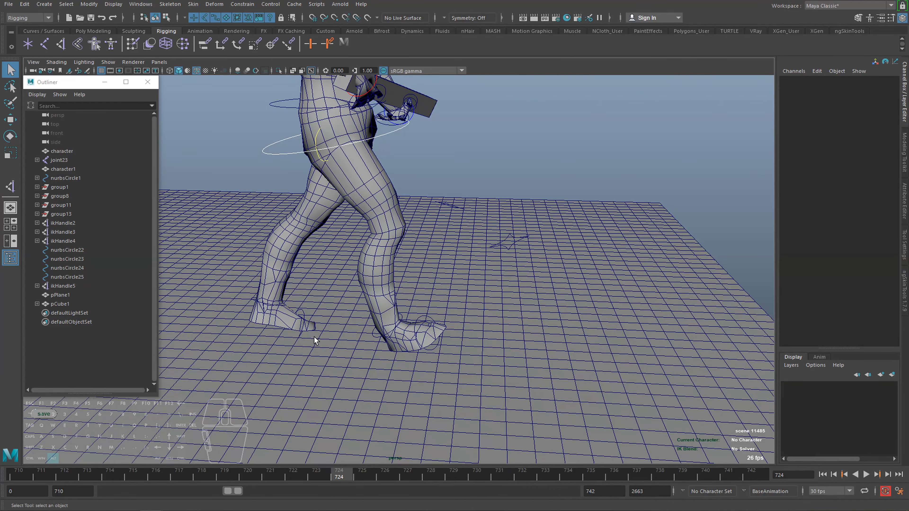
Try rotating the front foot's control circle on the character and undo each rotation.
click(254, 298)
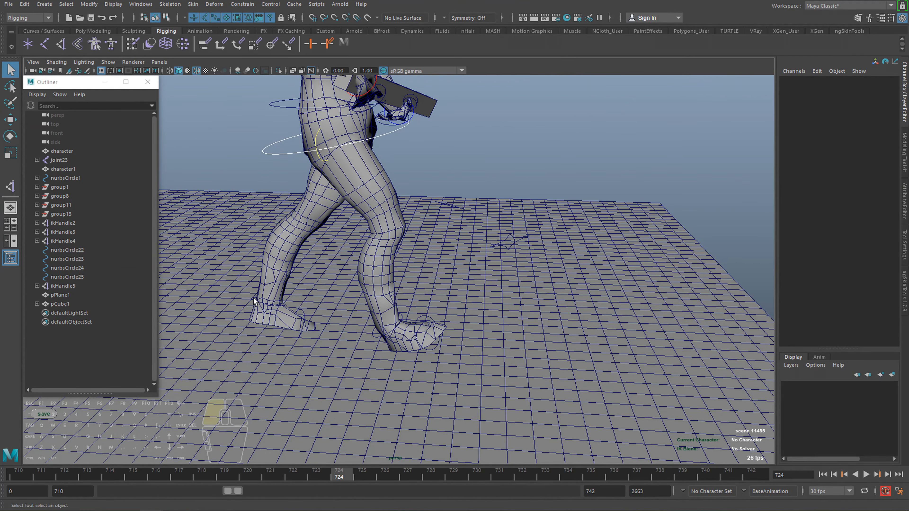
alt+drag(343, 310, 373, 321)
click(382, 328)
key(e)
key(ctrl+z)
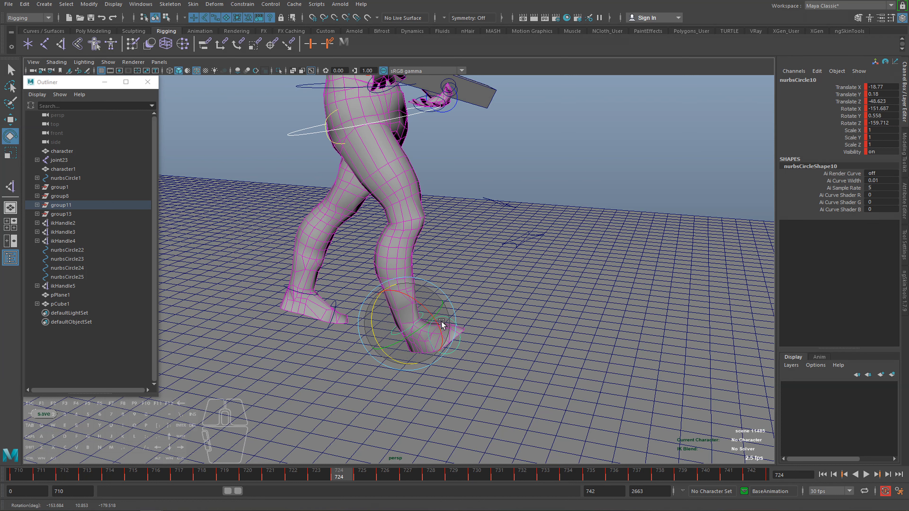
drag(421, 304, 372, 306)
key(ctrl+z)
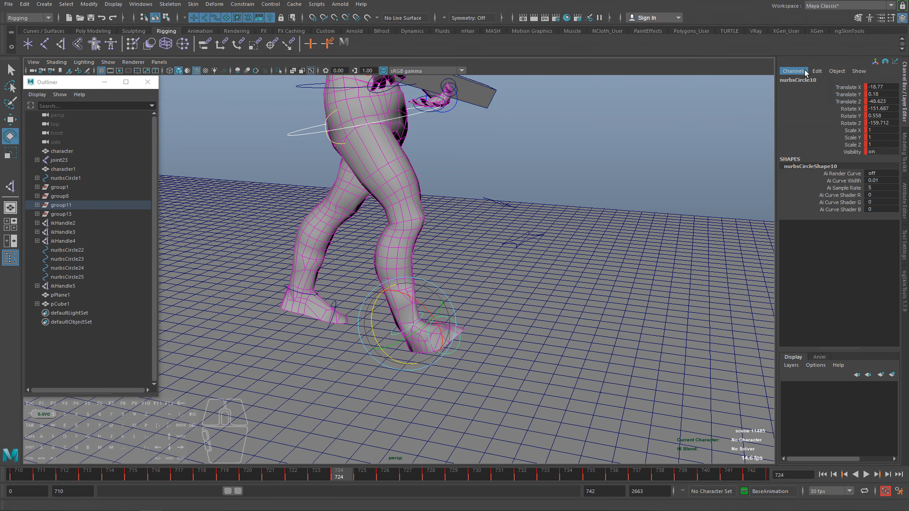
click(816, 70)
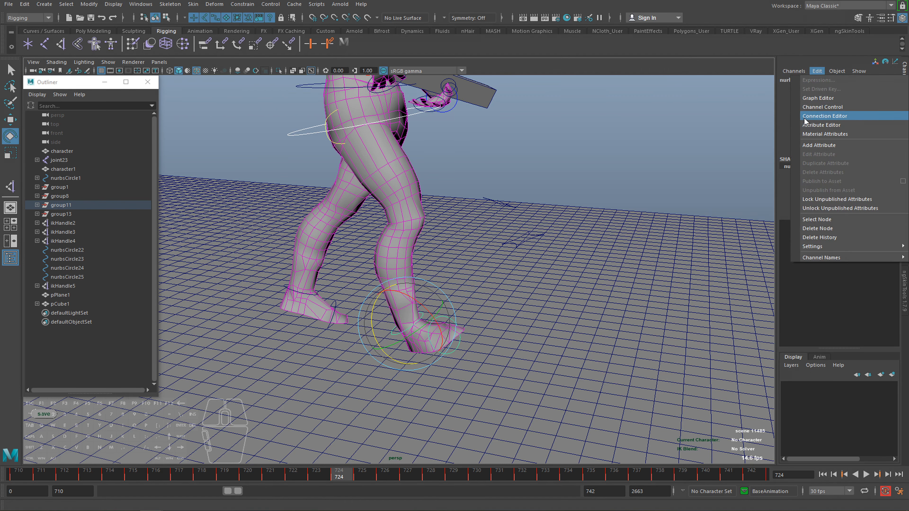
click(588, 237)
scroll(586, 238, down, 2)
alt+middle_drag(583, 238, 596, 206)
scroll(596, 205, down, 3)
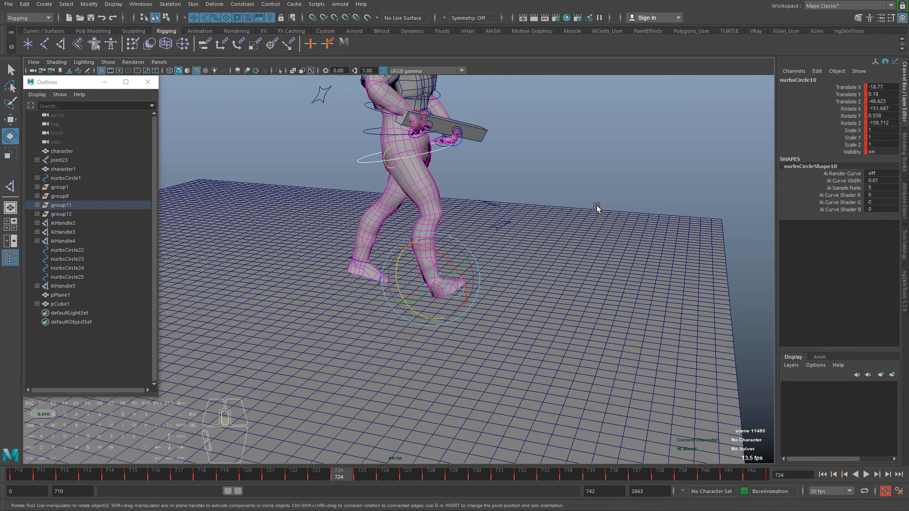
scroll(583, 236, down, 3)
click(551, 179)
Draw a five-joint leg chain in the side view, placing the hip, knee, ankle, ball and toe joints in front of the character.
key(space)
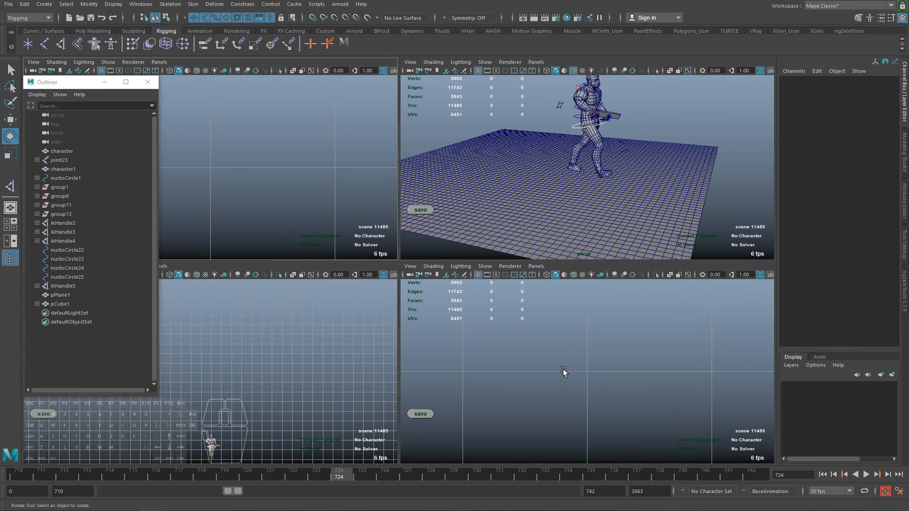
key(space)
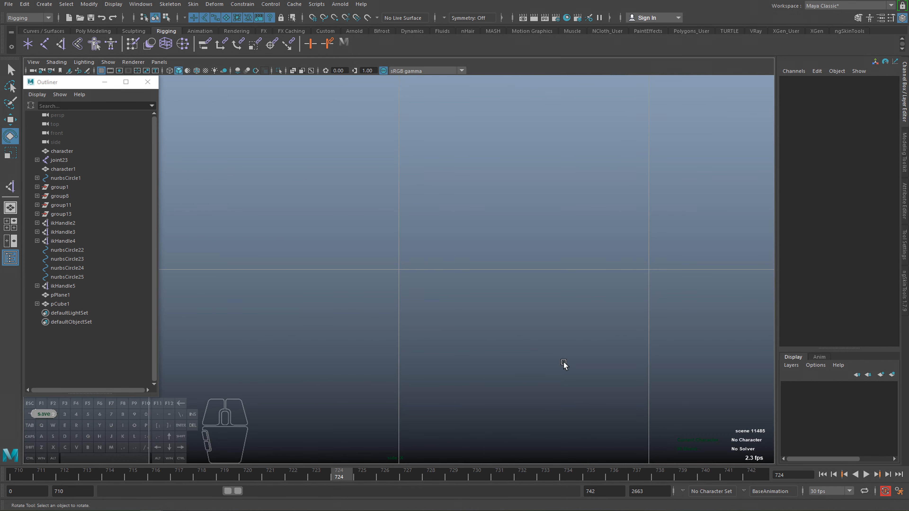
alt+right_drag(564, 362, 345, 254)
click(175, 4)
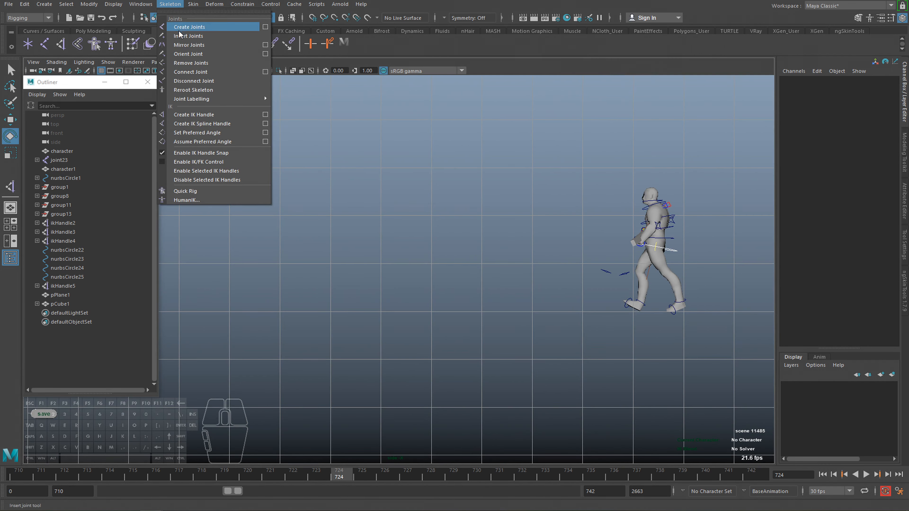
click(188, 27)
alt+right_drag(375, 225, 434, 220)
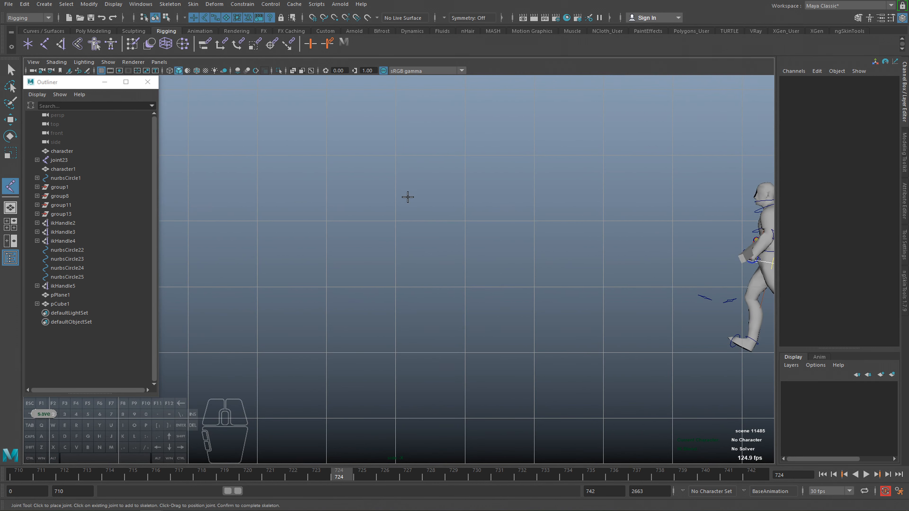
click(422, 197)
click(398, 254)
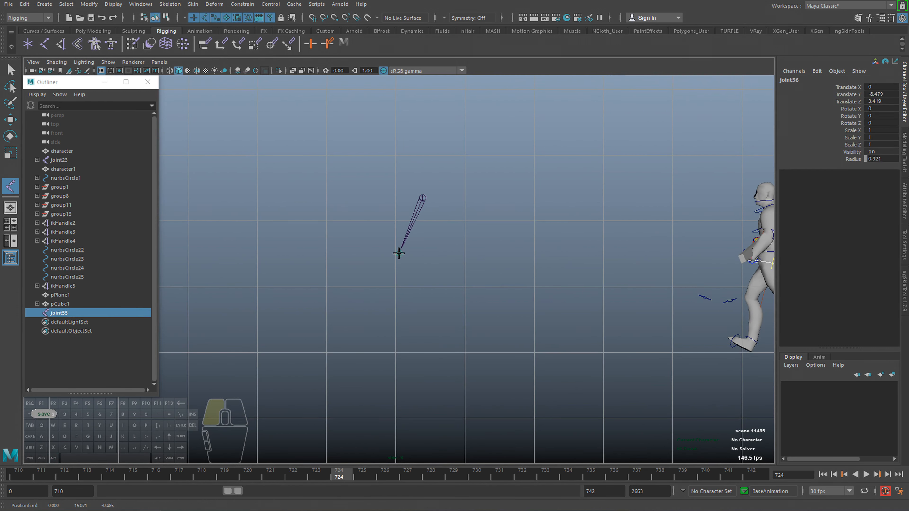
click(415, 325)
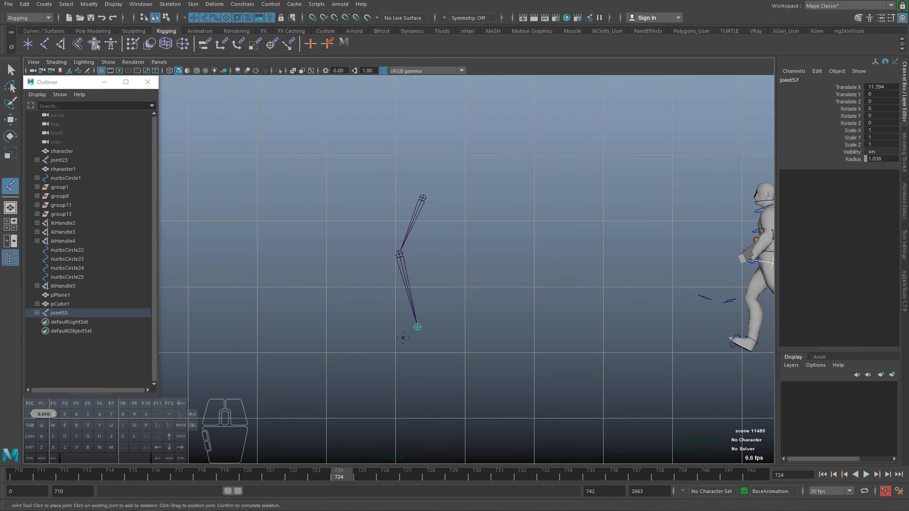
click(389, 341)
click(375, 343)
key(q)
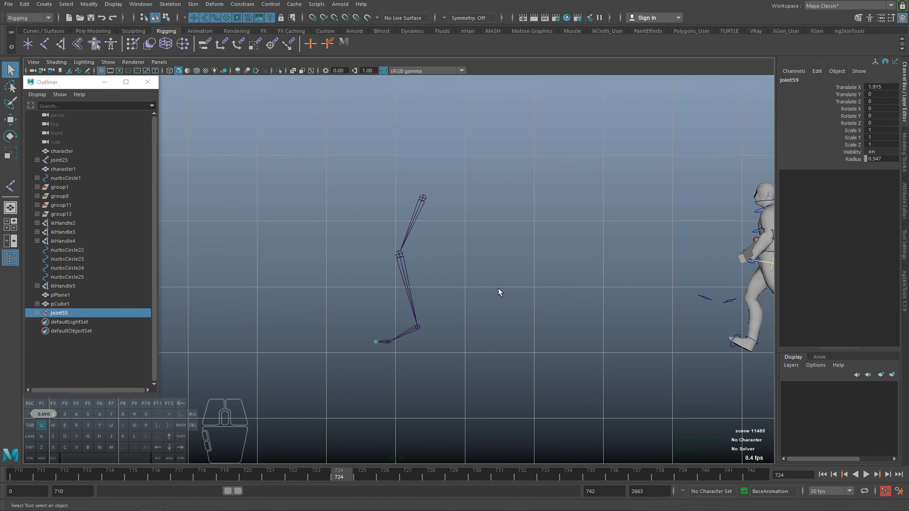
Return to the perspective view, display the new leg joint chain and frame it.
key(space)
key(space)
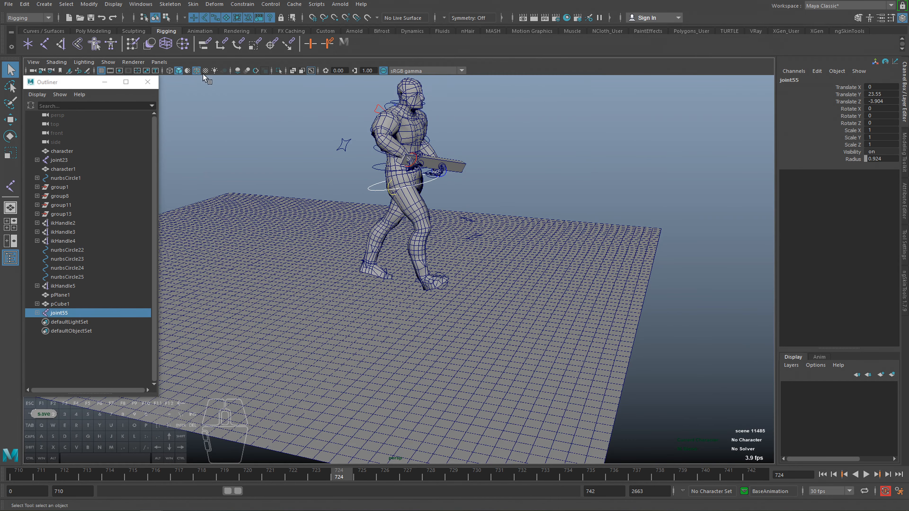
click(109, 63)
click(126, 88)
key(f)
alt+drag(460, 289, 382, 181)
Reposition only the hip joint, without its children, to about Translate Y 24.383 and Translate Z -2.811.
key(w)
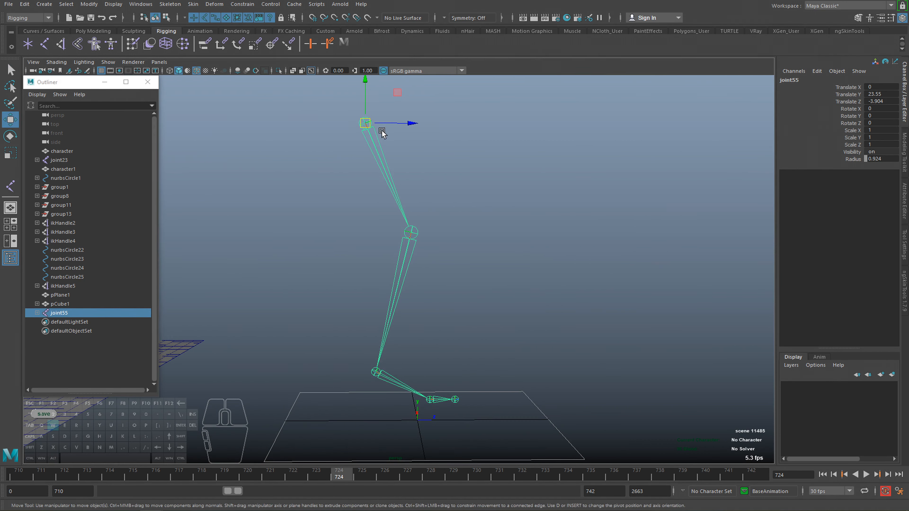
key(d)
drag(400, 124, 414, 124)
drag(378, 90, 380, 80)
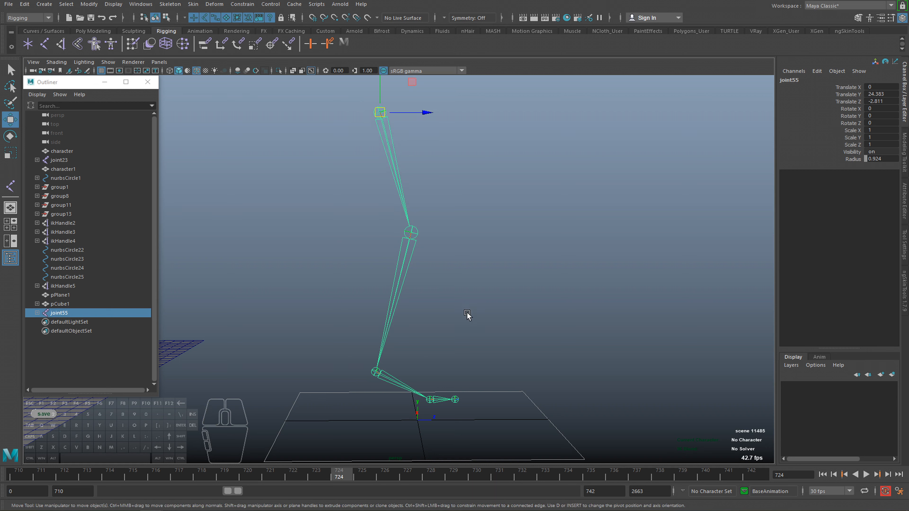
Create an IK handle from the hip joint to the ankle joint of the new leg.
alt+drag(274, 165, 279, 163)
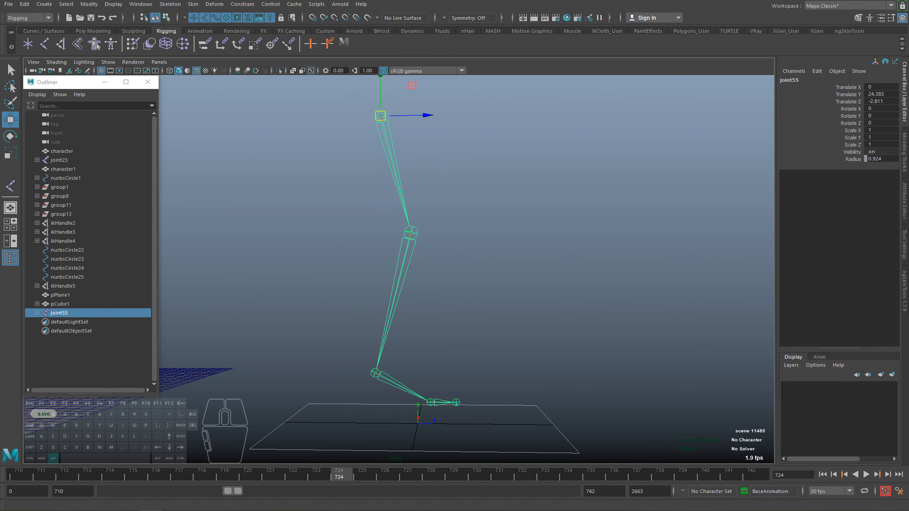
click(242, 4)
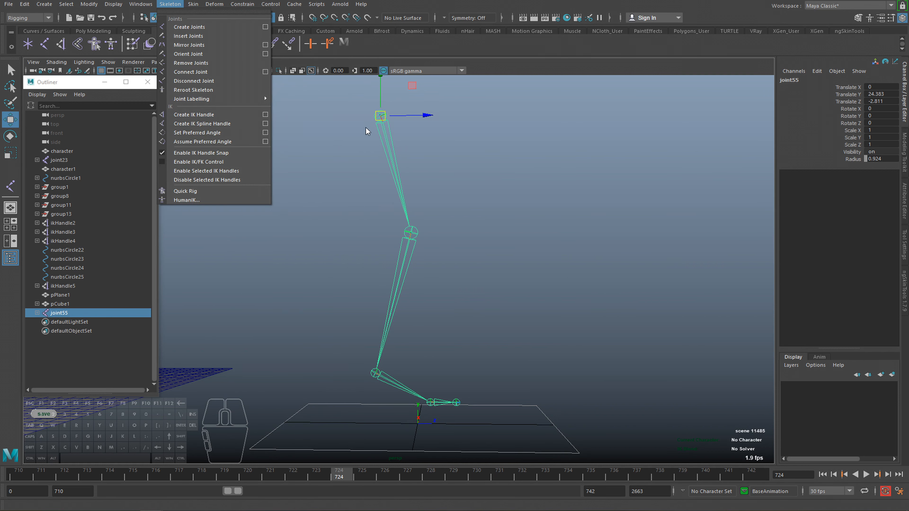
click(223, 114)
click(379, 115)
alt+middle_drag(364, 360, 366, 327)
click(376, 343)
alt+drag(369, 353, 331, 289)
key(ctrl+z)
key(q)
click(256, 177)
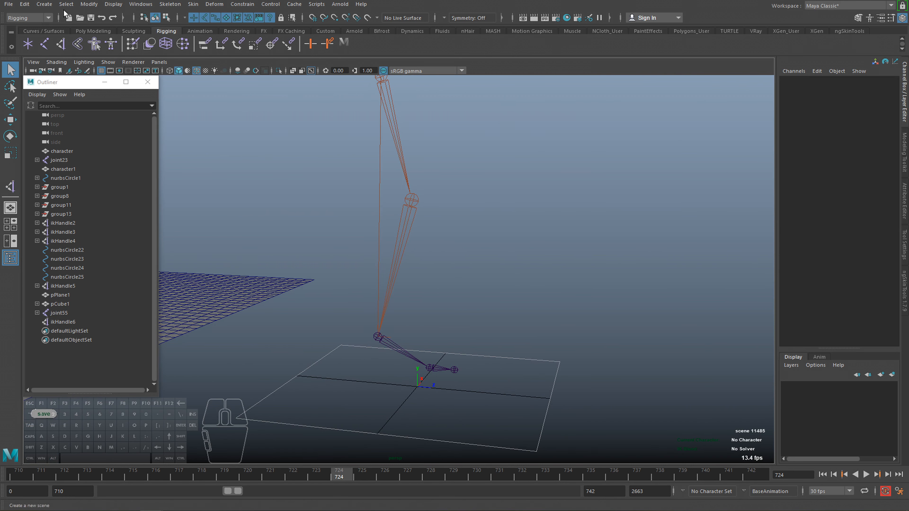
Create a NURBS circle and snap it onto the ankle joint.
click(44, 4)
mouse_move(83, 28)
click(178, 89)
mouse_move(397, 338)
alt+mouse_down()
mouse_move(402, 345)
mouse_move(379, 339)
alt+mouse_up()
key(w)
key(v)
key(f)
alt+drag(314, 283, 423, 303)
Duplicate the ankle circle, snap the copy onto the ball joint and set its Rotate X to 90.
key(ctrl+d)
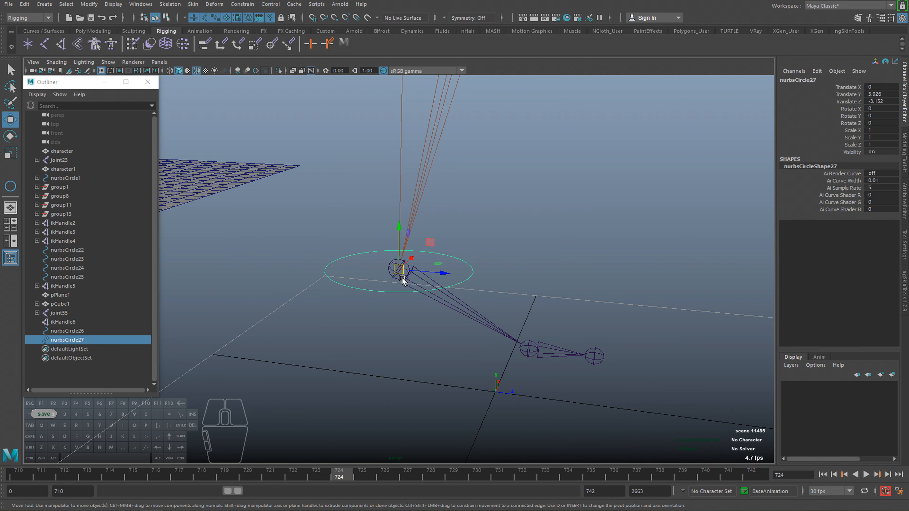
drag(400, 272, 507, 349)
key(e)
drag(565, 330, 667, 239)
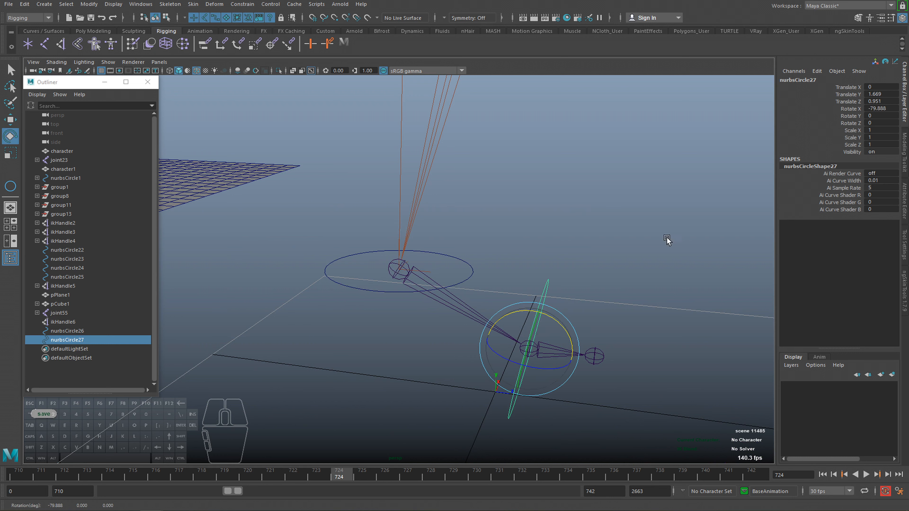
click(885, 109)
text(90)
key(Return)
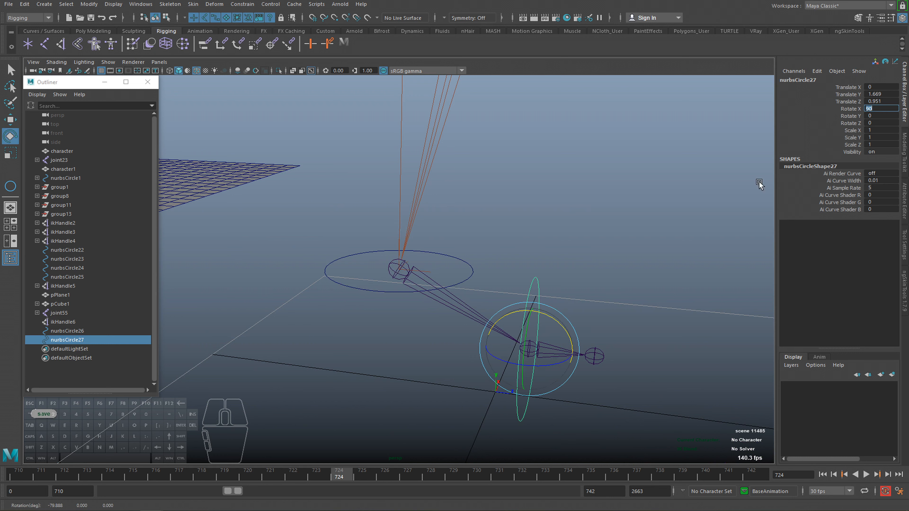
Scale the ball circle uniformly to about 0.491 and parent it under the ankle circle.
key(r)
alt+drag(515, 323, 465, 343)
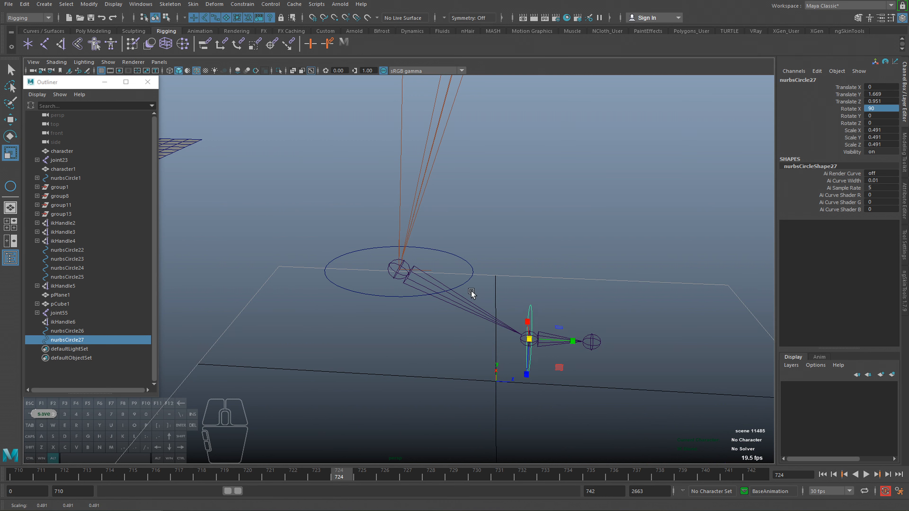
alt+drag(470, 290, 464, 281)
shift+click(468, 279)
key(p)
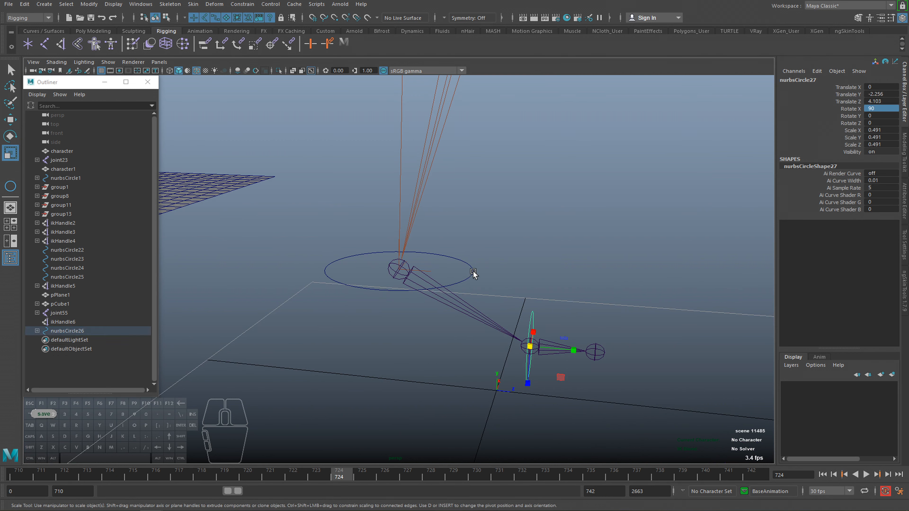
Freeze the transformations of the ankle circle and the ball circle.
key(z)
key(shift+z)
click(89, 4)
click(109, 45)
alt+middle_drag(410, 256, 424, 275)
key(q)
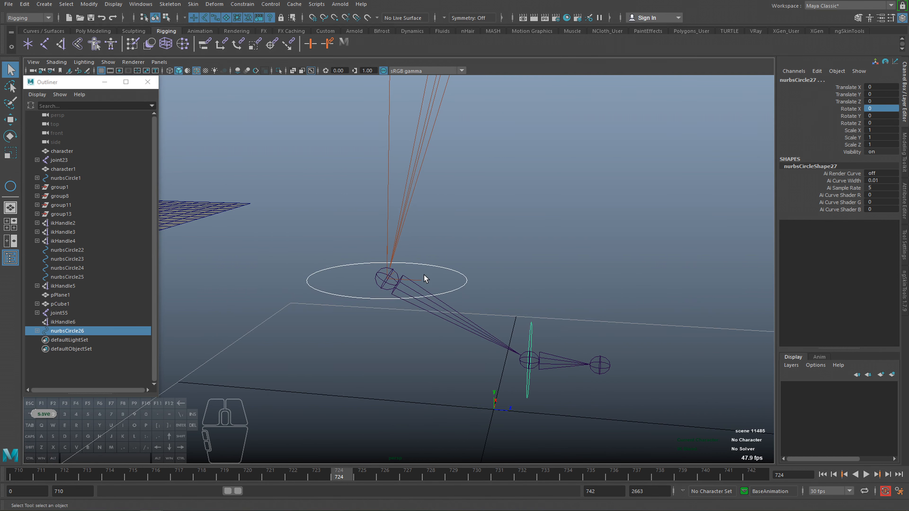
Point-constrain the leg's IK handle to the ankle circle.
click(444, 267)
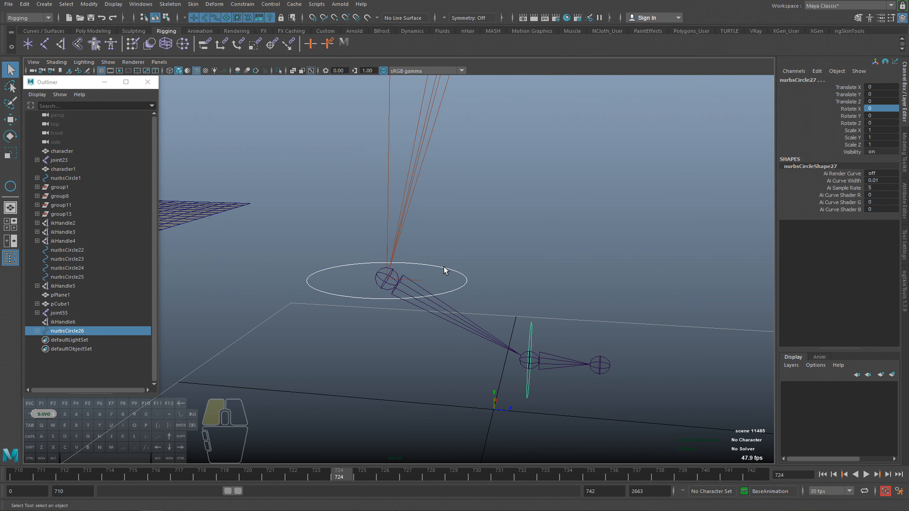
shift+click(413, 278)
click(243, 4)
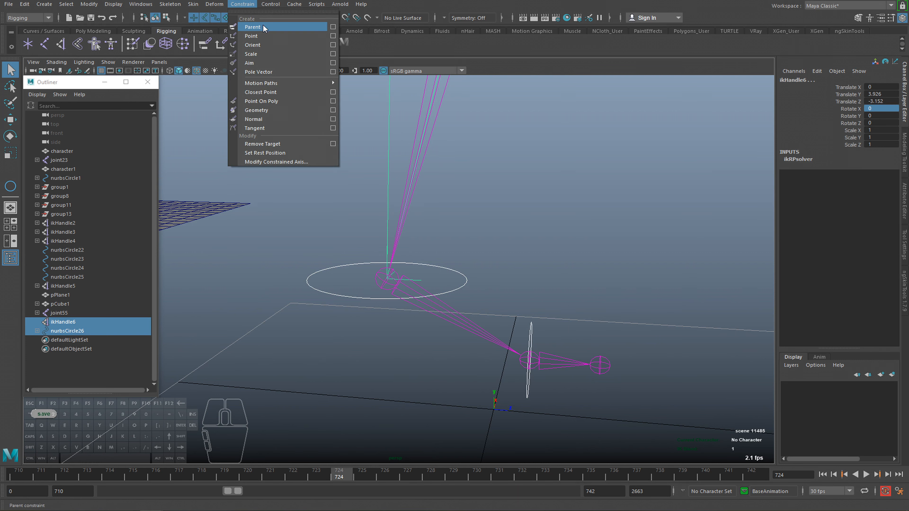
click(252, 59)
click(441, 286)
shift+click(387, 195)
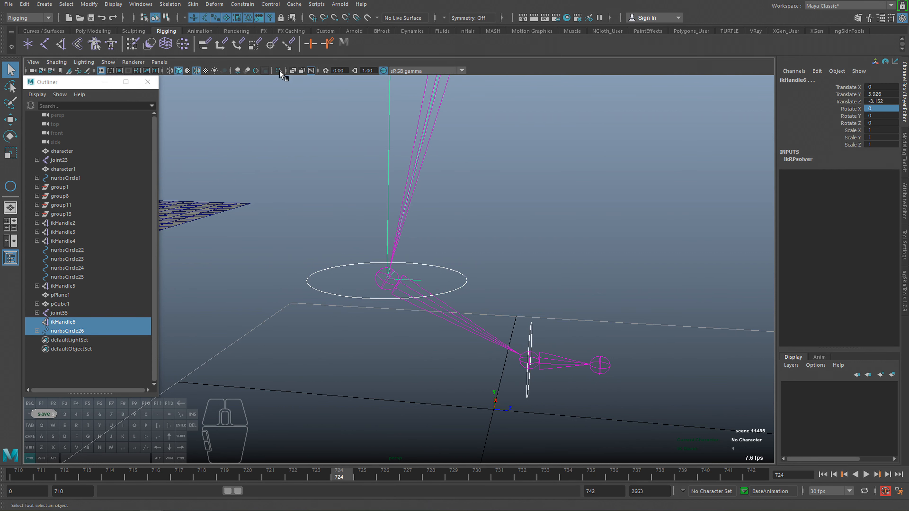
click(242, 4)
click(256, 37)
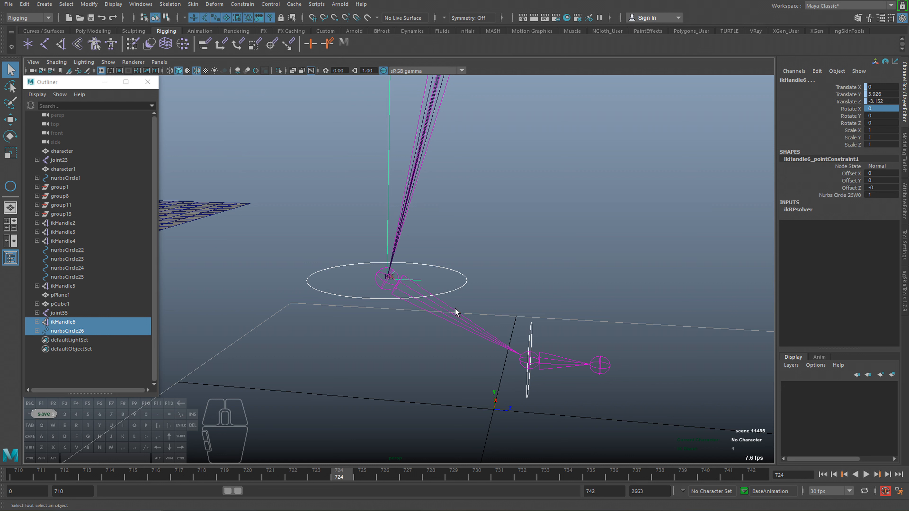
Orient-constrain the ankle joint to the ankle circle and the ball joint to the ball circle.
click(459, 279)
shift+click(451, 312)
click(242, 4)
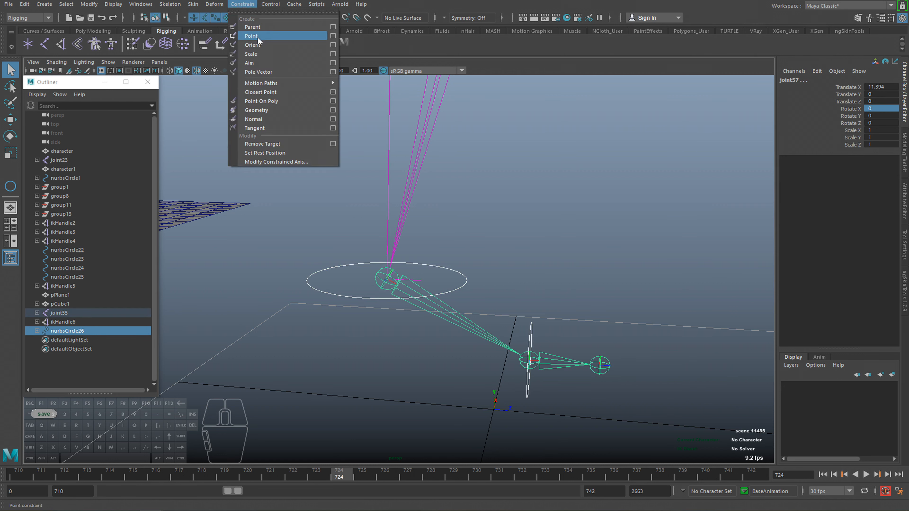
click(257, 45)
click(528, 336)
shift+click(550, 358)
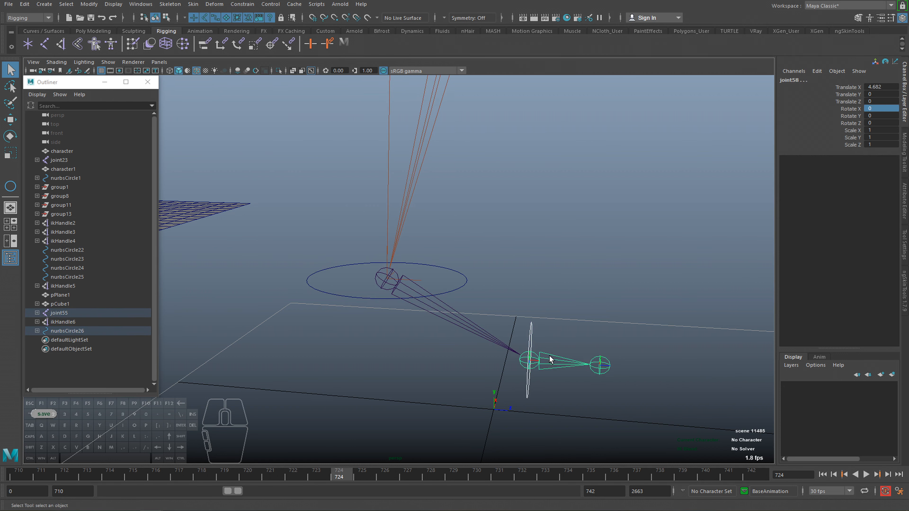
key(g)
Test the ankle circle by rotating and moving it, undoing each change.
click(466, 281)
alt+right_drag(464, 280, 393, 277)
alt+middle_drag(392, 278, 393, 287)
key(e)
drag(432, 279, 415, 252)
key(ctrl+z)
key(w)
drag(393, 285, 403, 276)
key(ctrl+z)
Test-rotate the ball circle about its X axis, undo the rotation and clear the selection.
click(488, 317)
key(e)
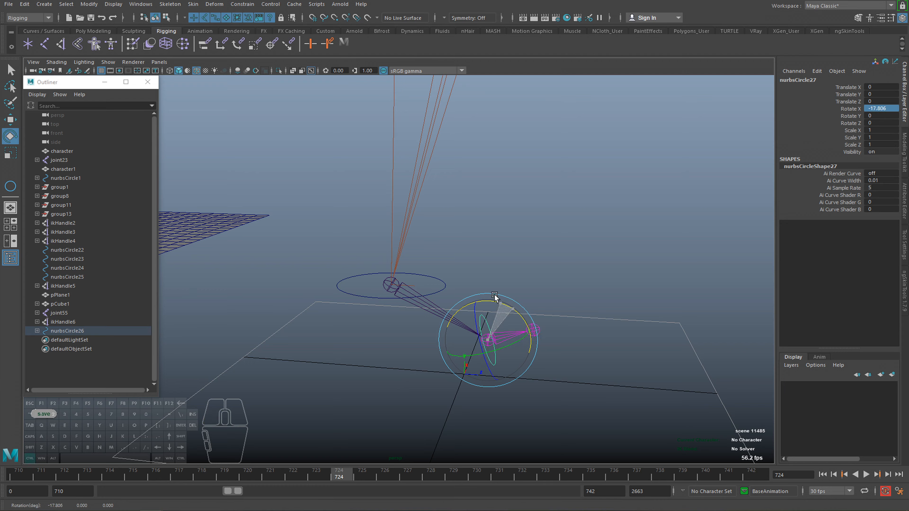
alt+drag(479, 322, 451, 319)
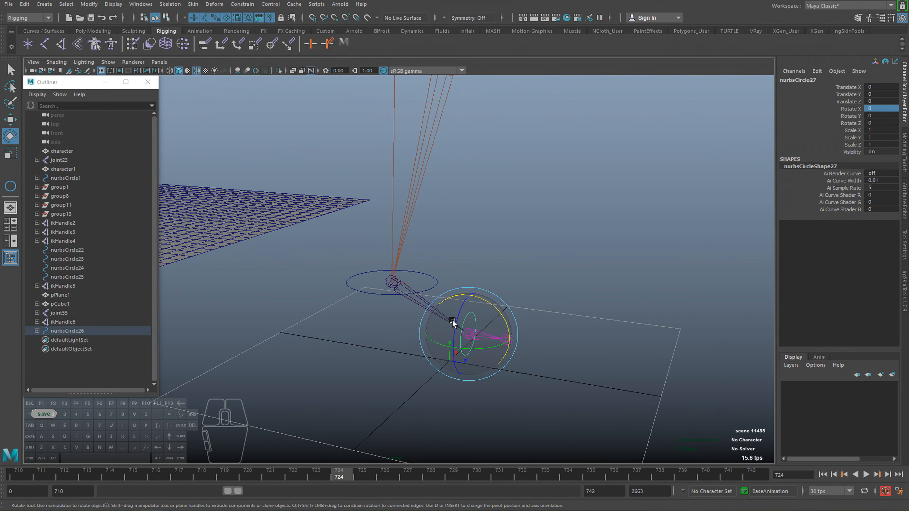
key(q)
click(424, 269)
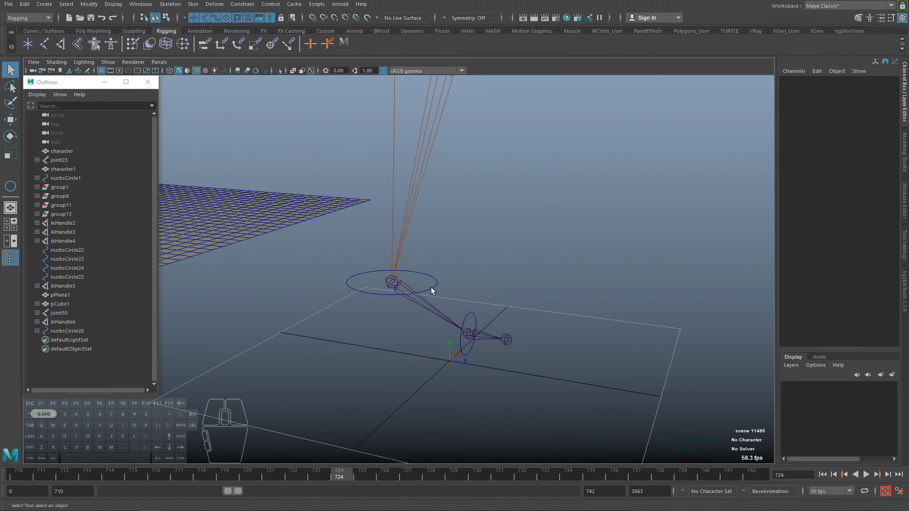
Create an IK handle from the ankle joint to the ball joint.
alt+drag(441, 315, 407, 323)
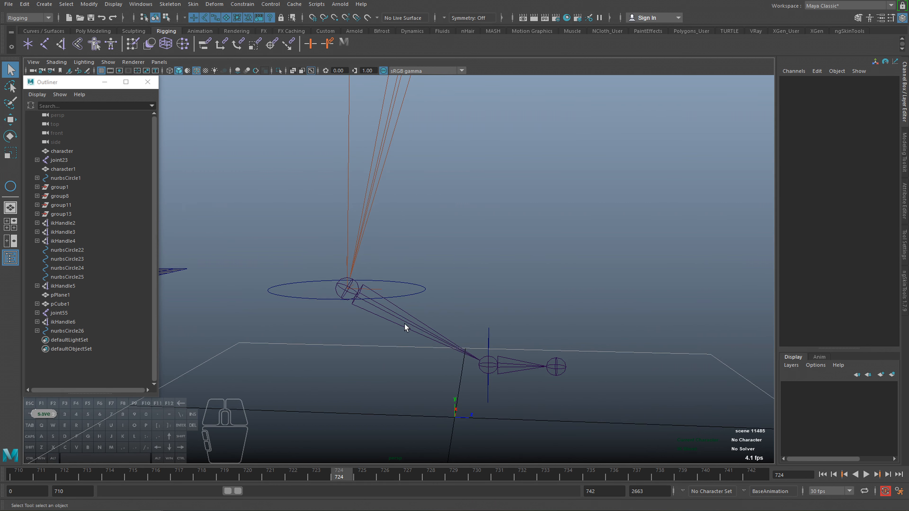
click(395, 317)
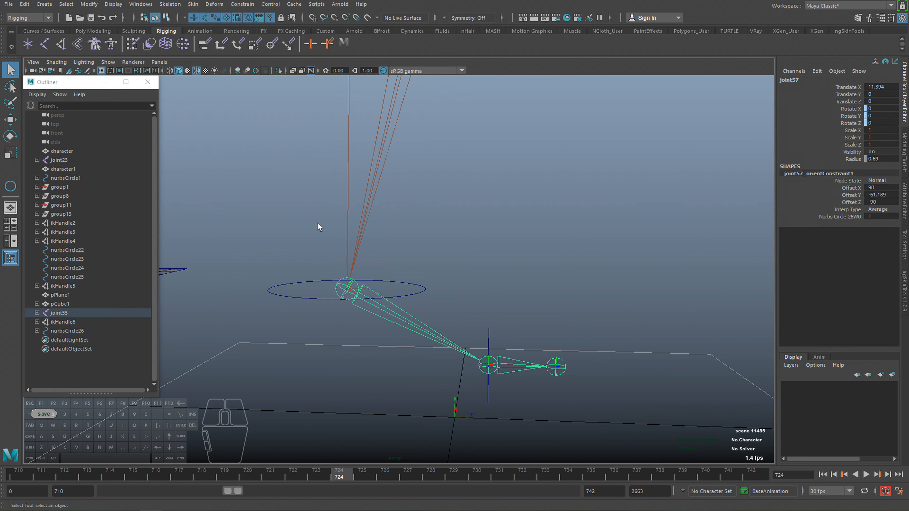
click(169, 5)
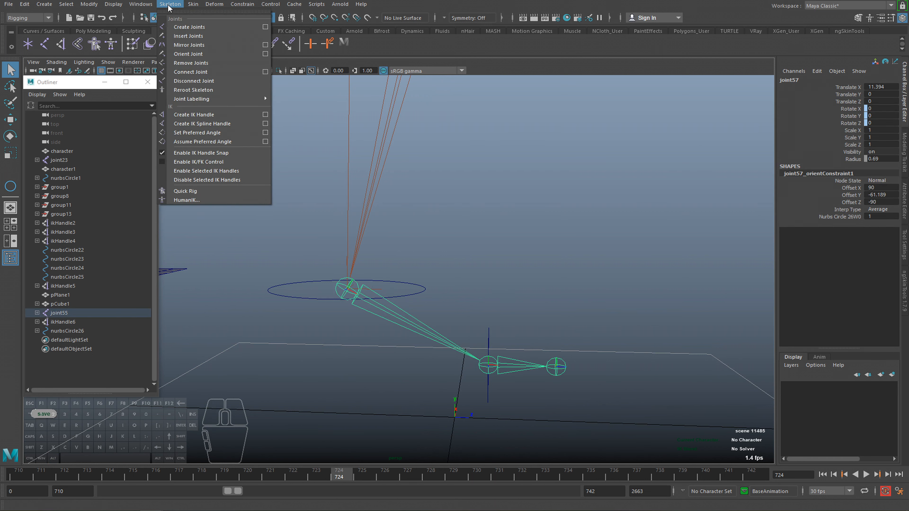
click(192, 113)
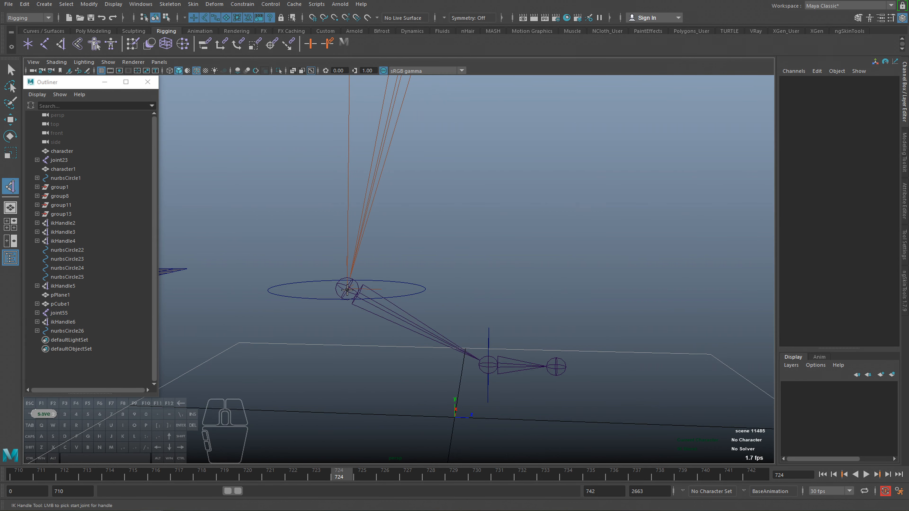
click(352, 295)
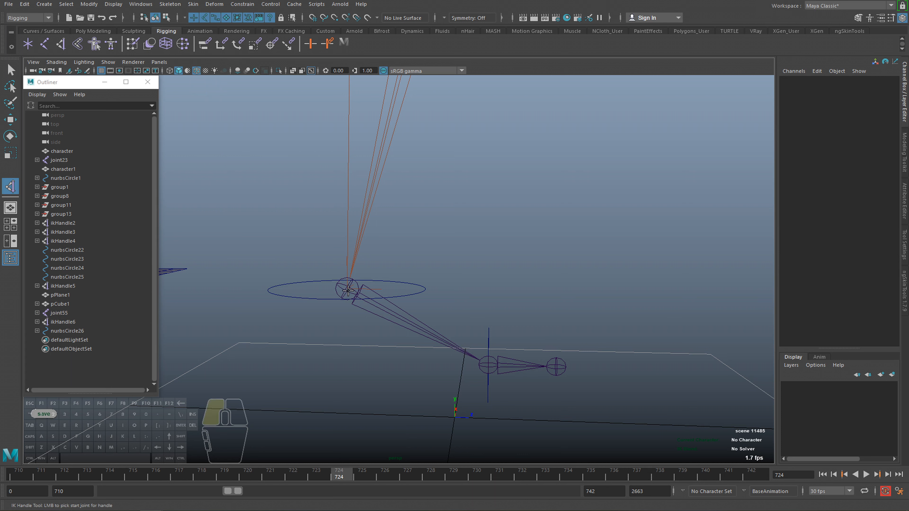
click(488, 365)
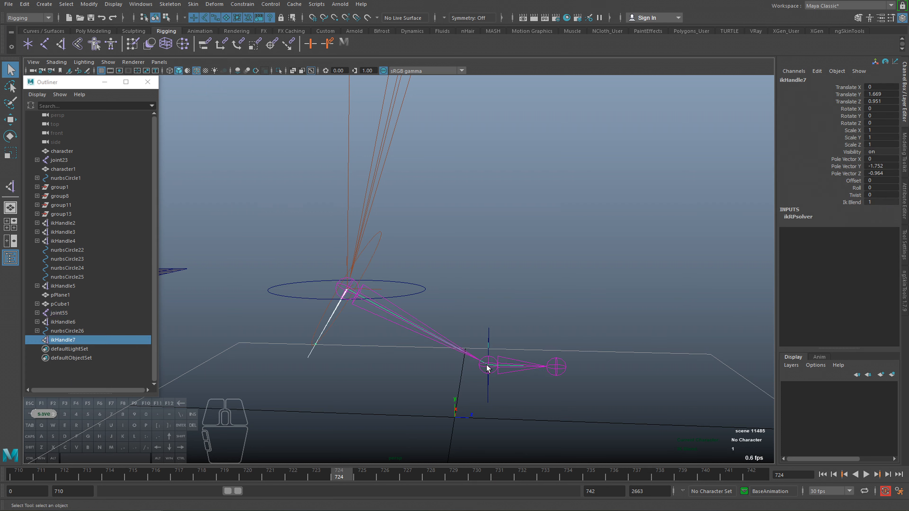
alt+drag(386, 357, 151, 319)
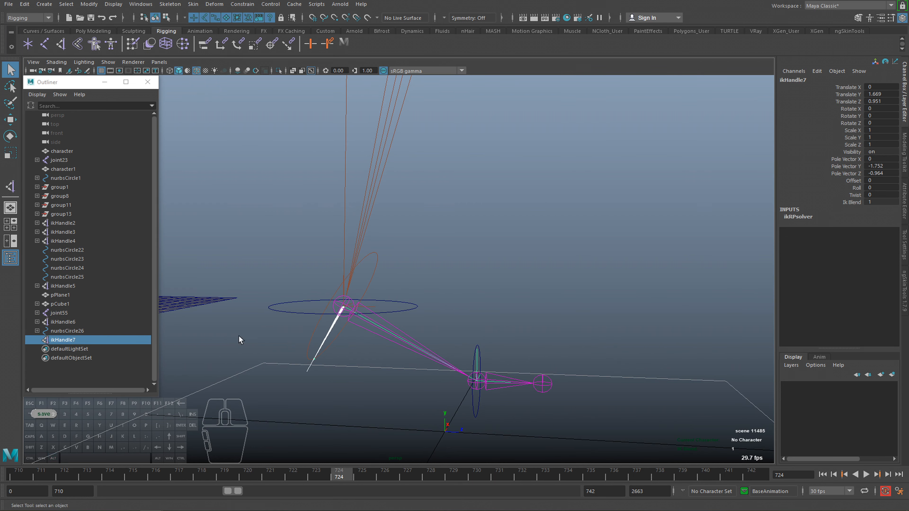
Delete the point constraint from the leg's IK handle and clear the selection.
click(375, 305)
key(f)
click(37, 322)
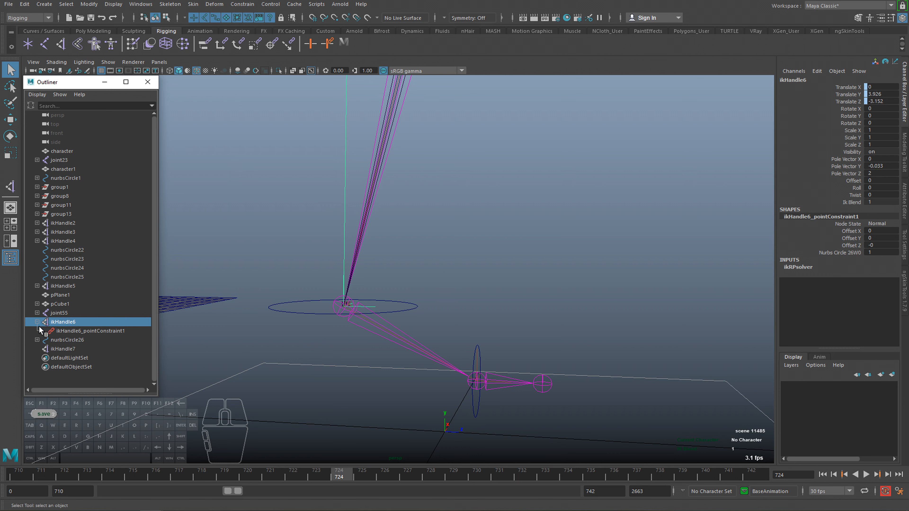
click(58, 331)
key(Delete)
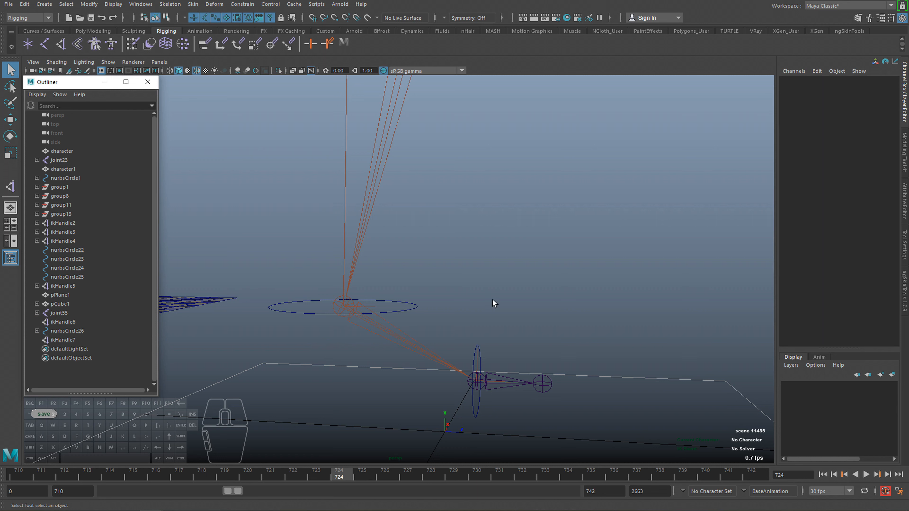
click(408, 304)
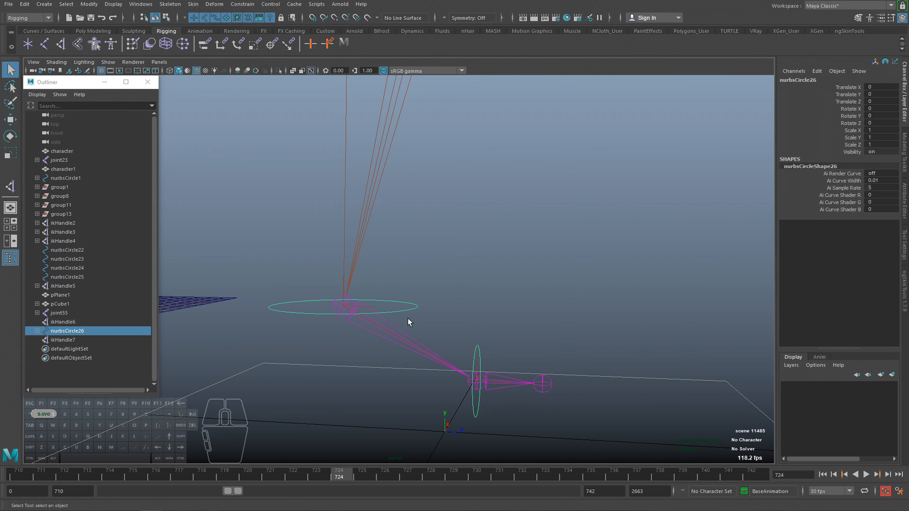
alt+right_drag(422, 339, 381, 331)
click(382, 331)
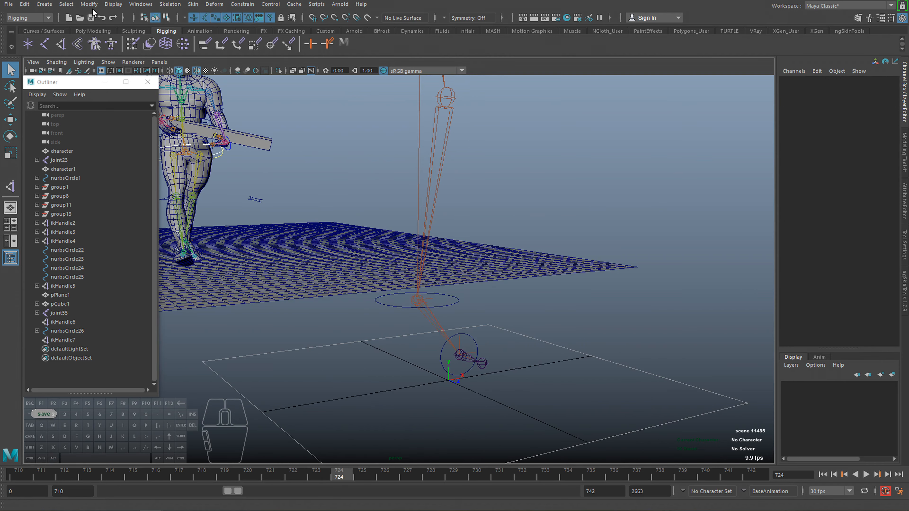
Create a NURBS circle on the ground beside the foot and set its X rotation to 90.
click(44, 5)
mouse_move(79, 26)
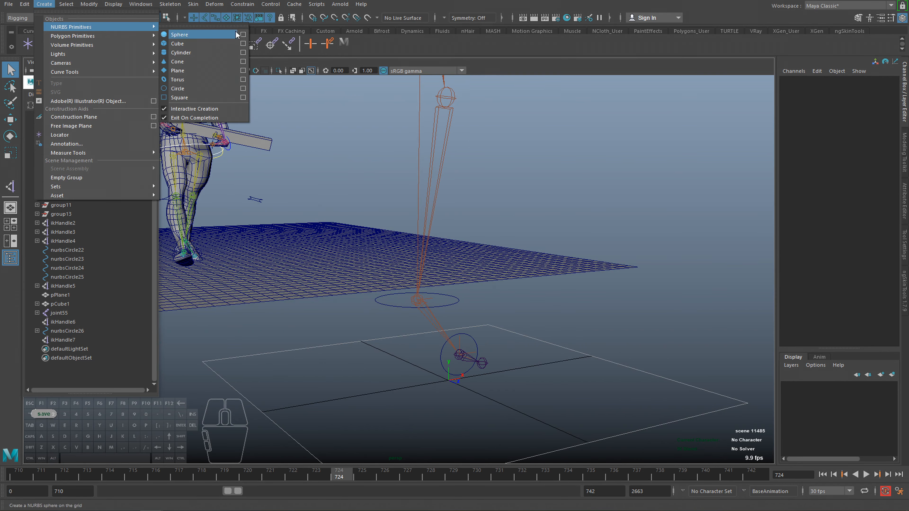
click(190, 88)
alt+right_drag(394, 375, 369, 376)
mouse_move(368, 376)
alt+mouse_down()
mouse_move(339, 408)
mouse_move(335, 387)
alt+mouse_up()
key(e)
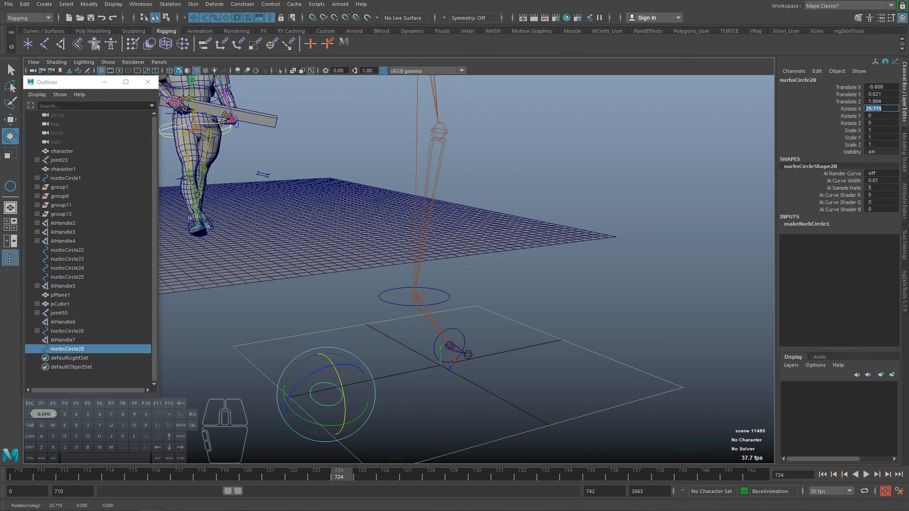
text(90)
key(Return)
Shape the new circle into a teardrop by scaling its lower control points to a tip and narrowing its middle ones.
key(f)
alt+drag(452, 294, 396, 272)
right_drag(382, 340, 318, 342)
alt+drag(308, 358, 335, 386)
drag(244, 344, 579, 425)
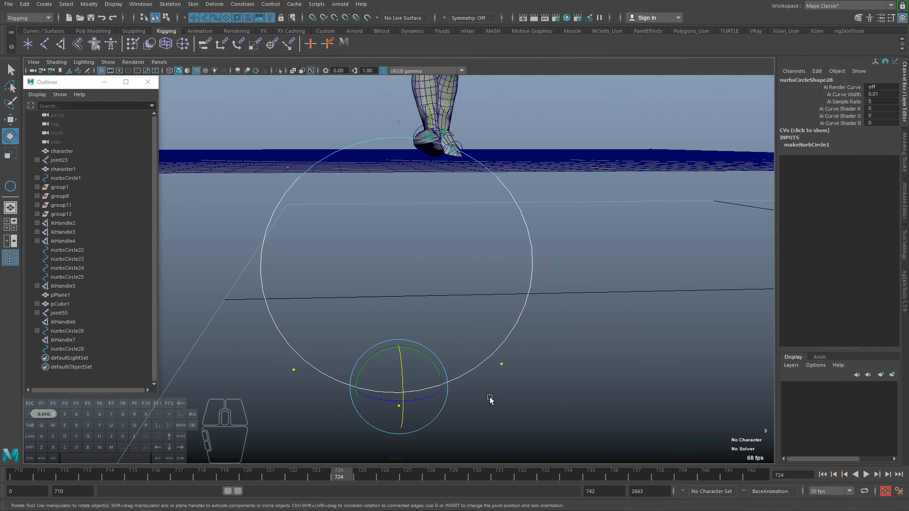
key(r)
drag(442, 388, 407, 391)
drag(400, 425, 400, 387)
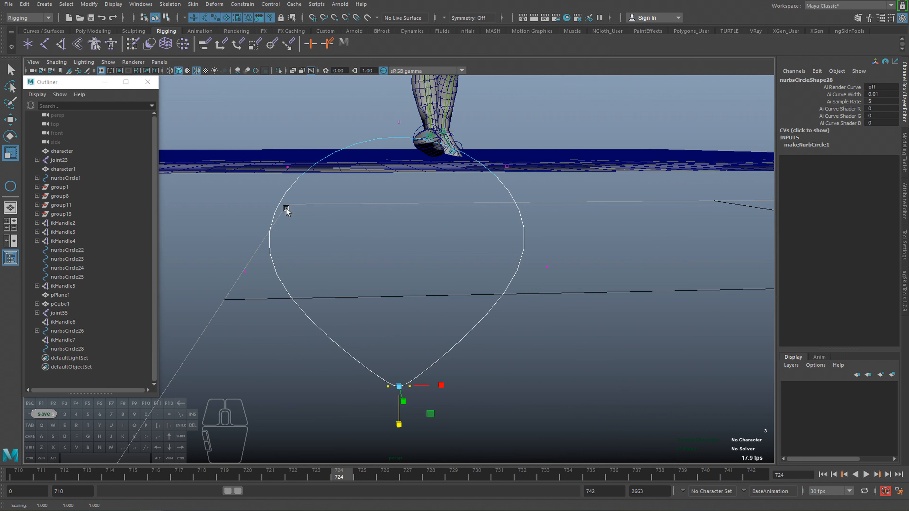
drag(212, 216, 627, 299)
drag(441, 269, 399, 269)
drag(377, 354, 403, 386)
alt+middle_drag(420, 334, 420, 364)
key(F8)
key(F8)
scroll(420, 359, down, 3)
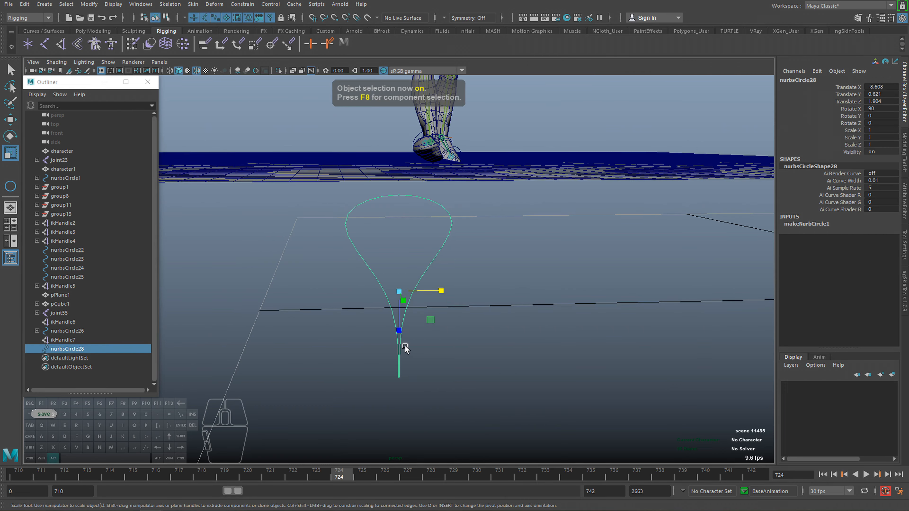
Move the teardrop curve's pivot to its lower tip and snap the curve onto the ball joint.
alt+drag(405, 347, 428, 353)
key(d)
drag(401, 312, 342, 294)
key(d)
alt+middle_drag(380, 299, 348, 336)
alt+drag(349, 336, 510, 239)
key(w)
key(v)
key(f)
alt+drag(529, 271, 412, 265)
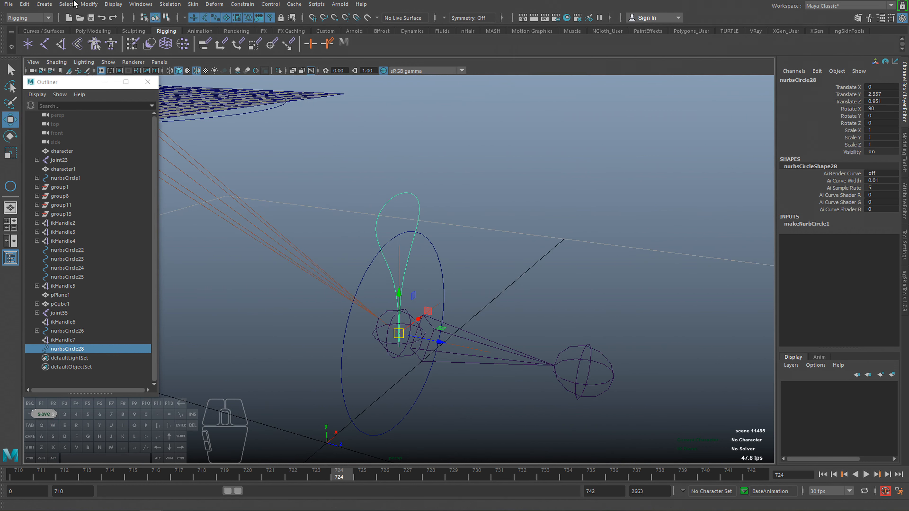
Tilt the teardrop curve slightly about the ball joint and freeze its transformations.
click(89, 4)
click(104, 45)
alt+drag(354, 264, 300, 218)
key(e)
click(89, 4)
click(105, 45)
mouse_move(370, 317)
alt+mouse_down()
mouse_move(394, 325)
mouse_move(401, 302)
mouse_move(376, 316)
alt+mouse_up()
key(q)
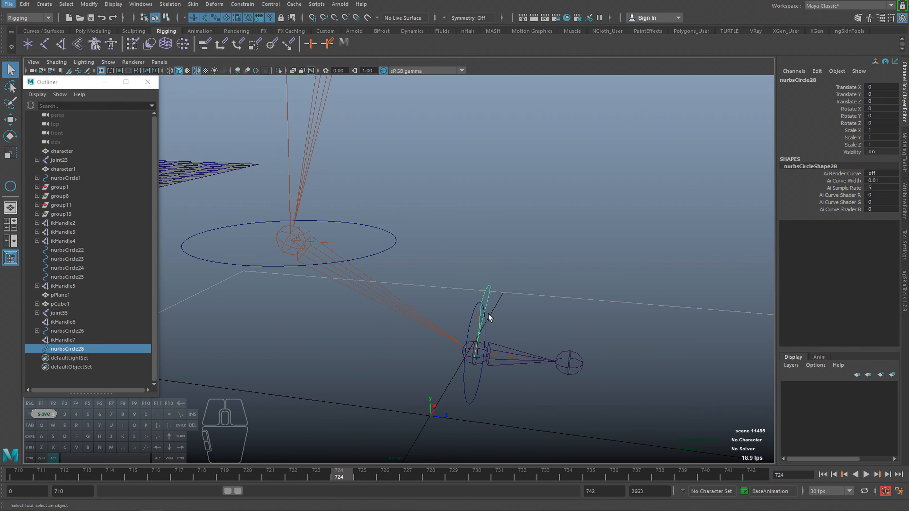
Test-rotate the ankle circle, undo the rotation and check the ball circle's rotation pivot.
alt+drag(489, 314, 393, 243)
click(404, 239)
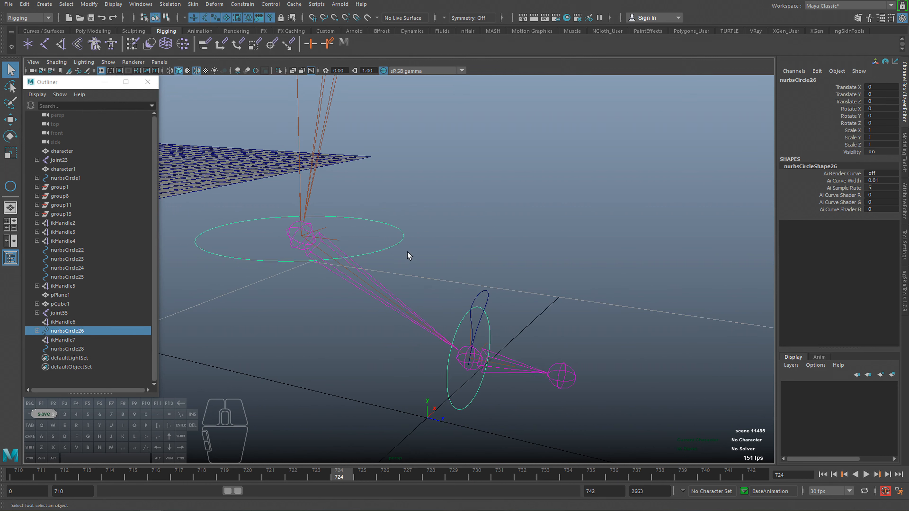
key(e)
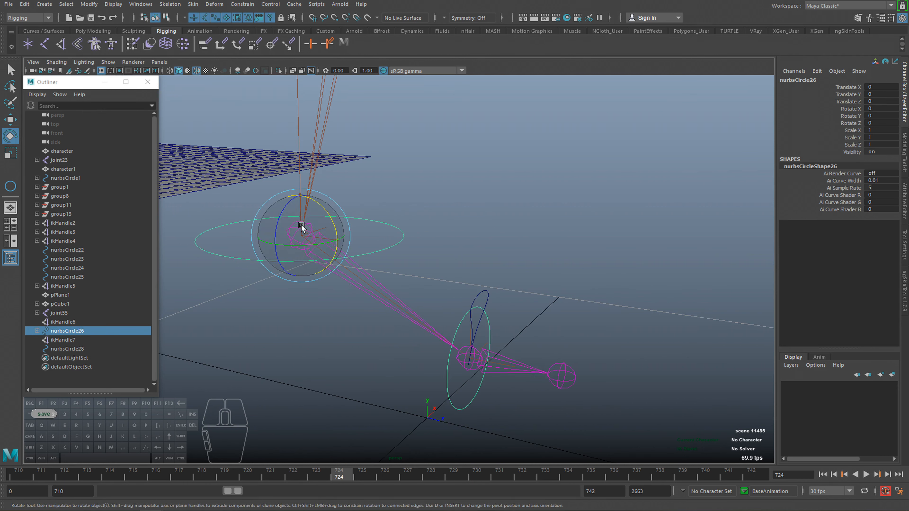
drag(301, 225, 310, 229)
key(ctrl+z)
key(q)
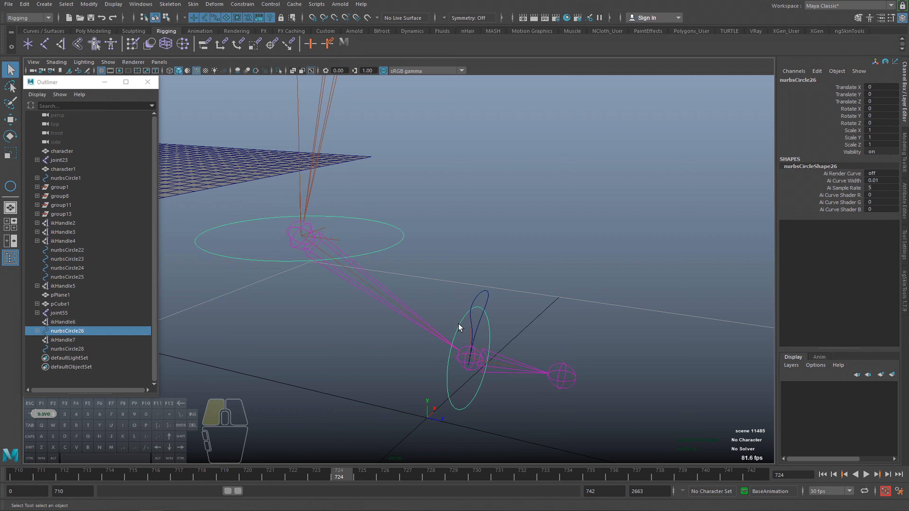
click(460, 328)
key(e)
key(q)
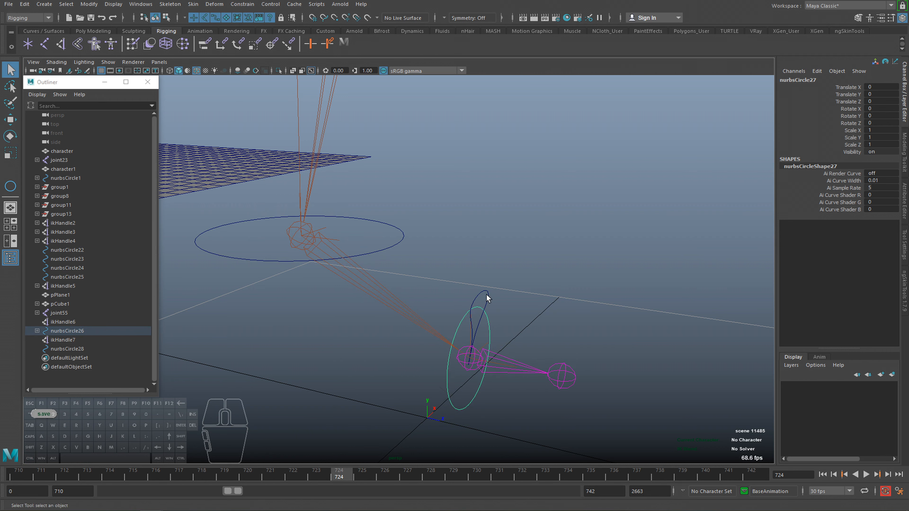
Parent the teardrop curve to the ankle circle, then test-rotate the ankle circle and undo it.
click(485, 290)
key(e)
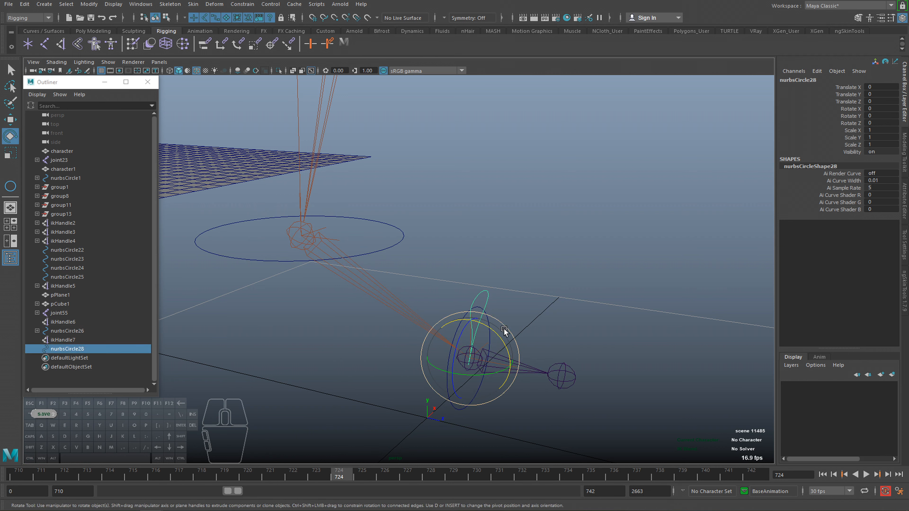
shift+click(401, 241)
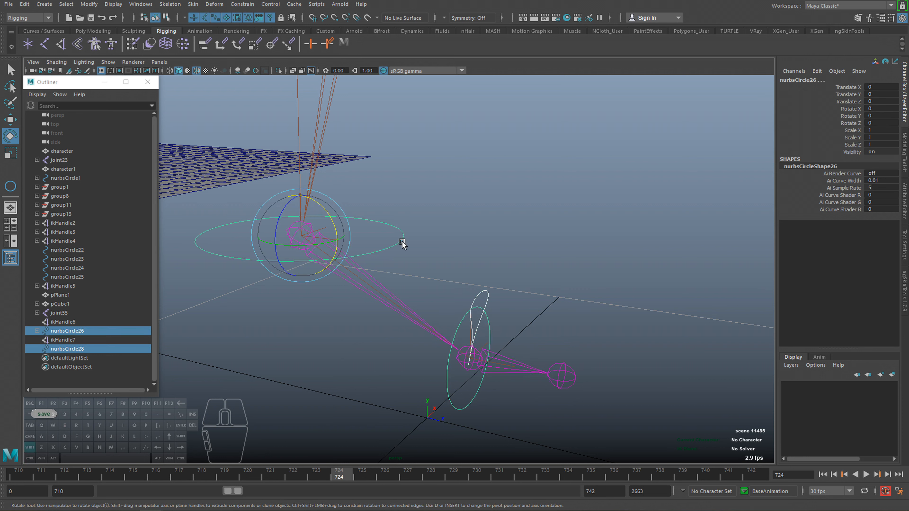
key(p)
click(401, 242)
drag(316, 244, 322, 216)
key(ctrl+z)
alt+middle_drag(380, 313, 409, 322)
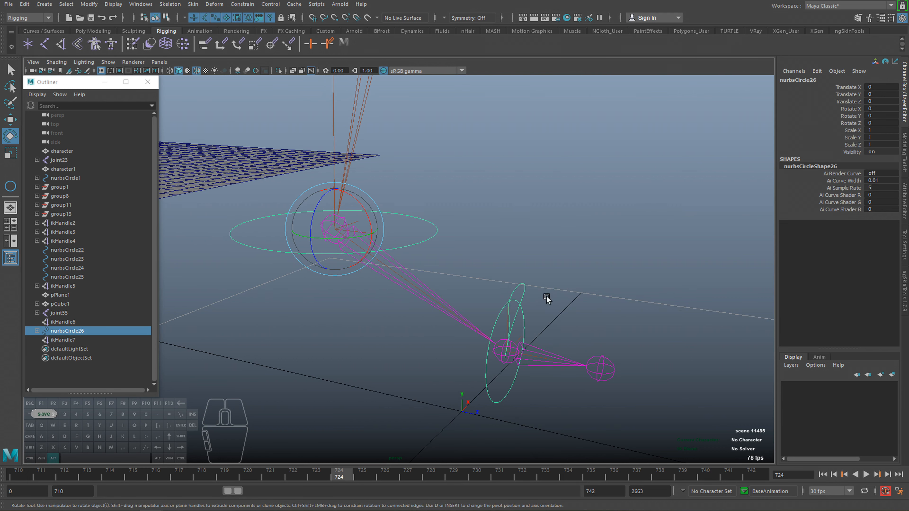
Parent ikHandle7 and ikHandle6 to the teardrop curve nurbsCircle28.
click(37, 331)
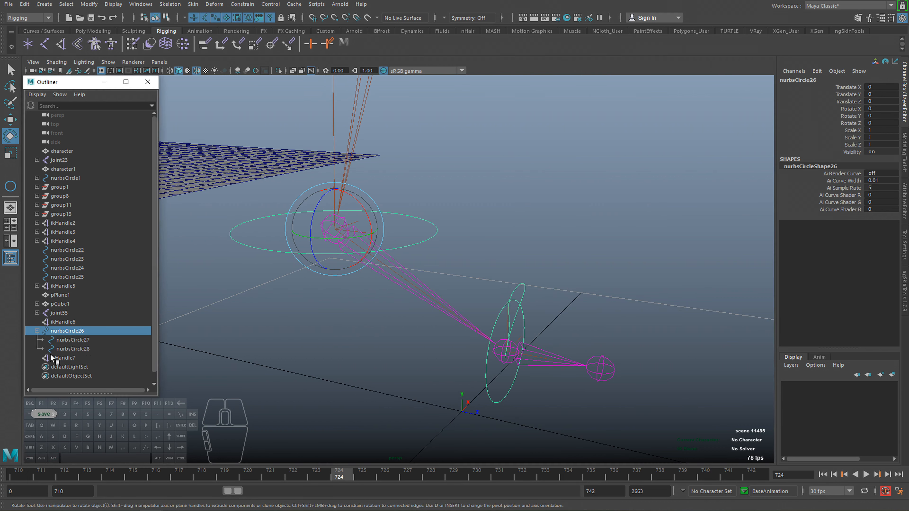
click(66, 359)
ctrl+click(68, 322)
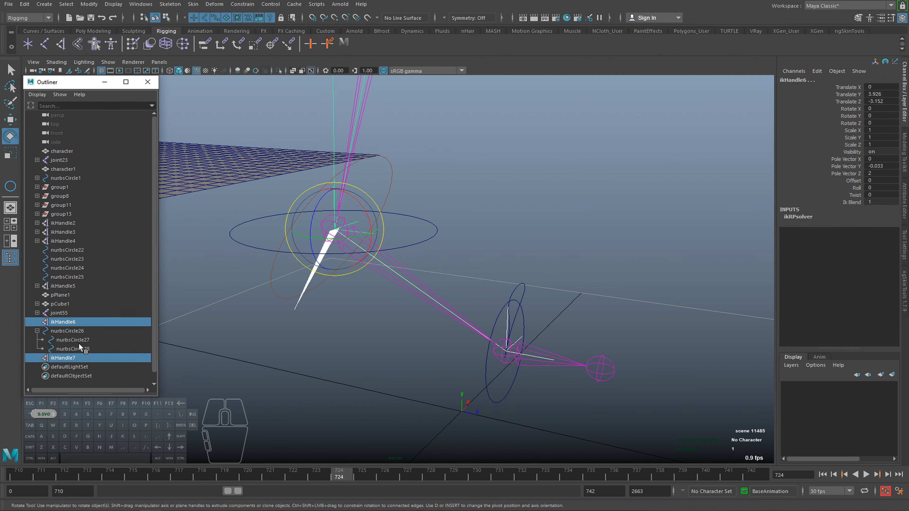
shift+click(519, 286)
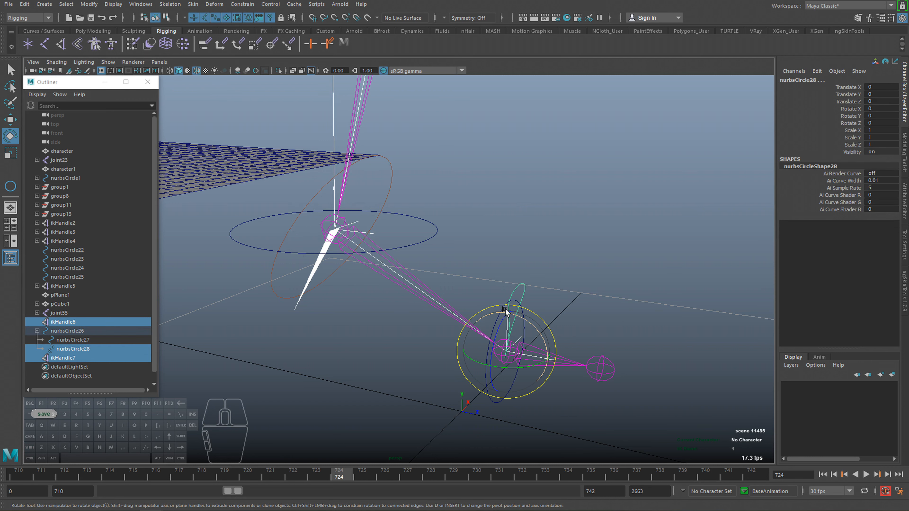
key(p)
alt+drag(556, 308, 499, 305)
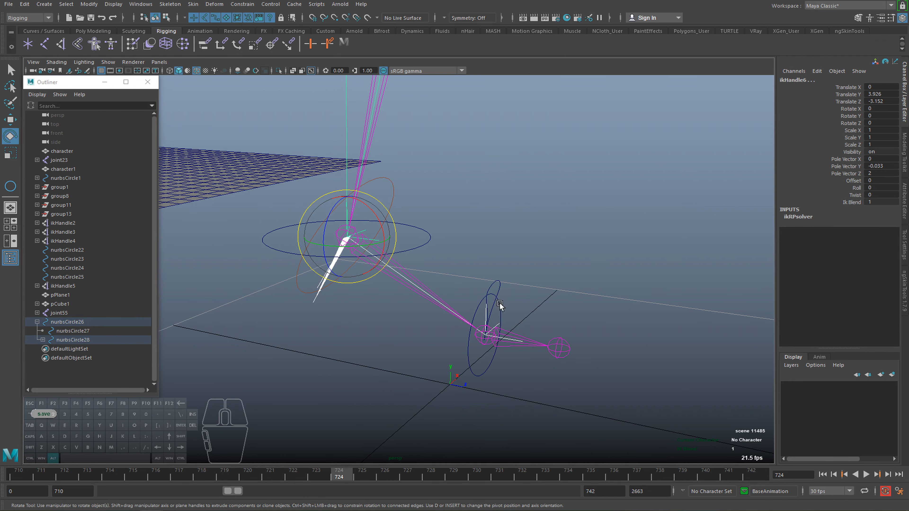
Test-rotate the teardrop control, undo the rotations and expand its hierarchy to show the parented IK handles.
click(492, 286)
alt+drag(574, 325, 407, 321)
key(ctrl+z)
key(ctrl+z)
drag(396, 363, 404, 326)
key(ctrl+z)
key(q)
click(43, 340)
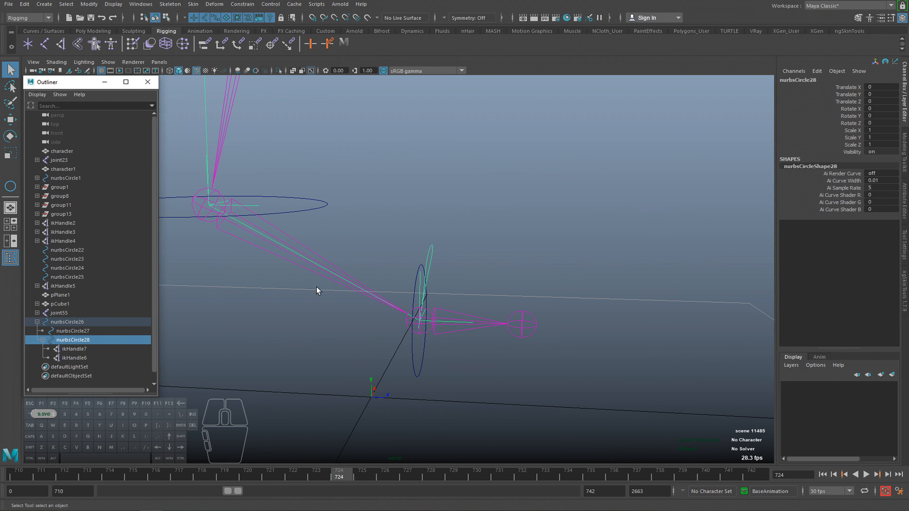
Test the combined foot motion by rotating the teardrop control and moving the ankle circle, undoing both changes.
alt+drag(440, 272, 404, 290)
click(361, 221)
alt+middle_drag(347, 241, 356, 257)
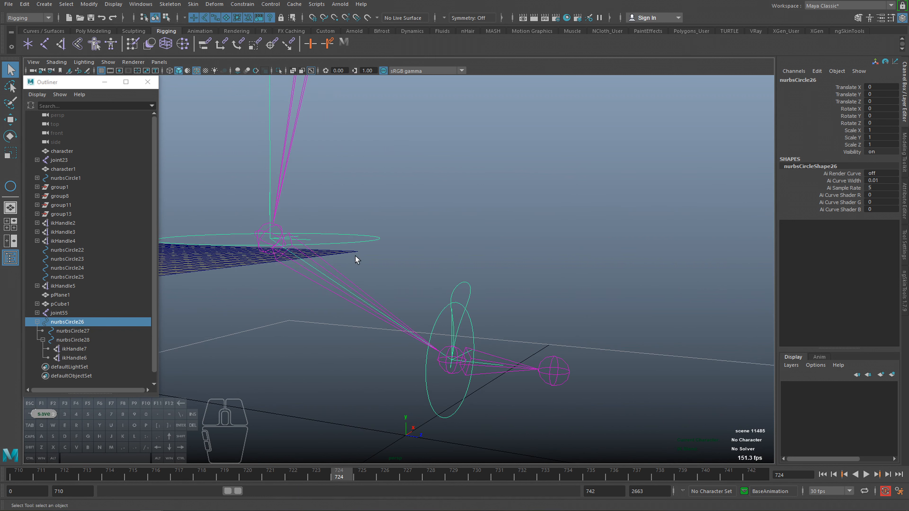
key(e)
click(464, 285)
drag(479, 329, 342, 258)
click(339, 242)
alt+right_drag(339, 243, 256, 264)
key(w)
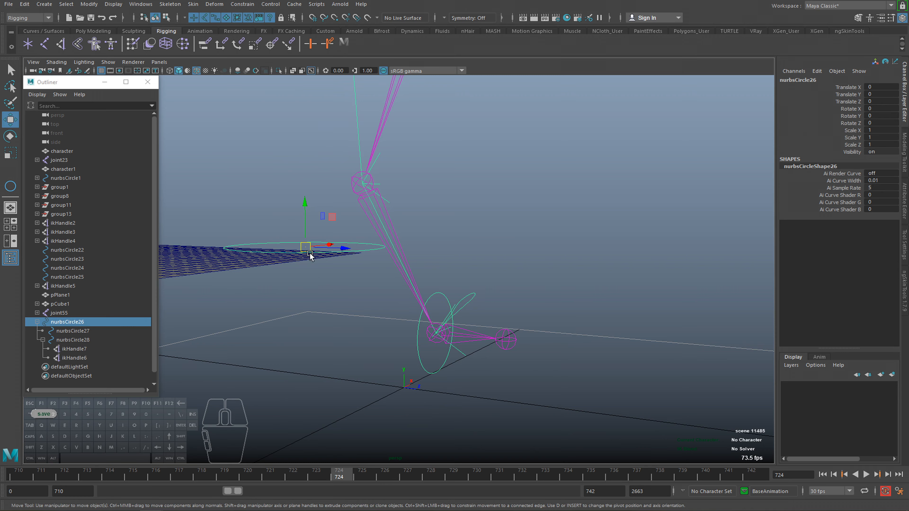
drag(305, 249, 296, 269)
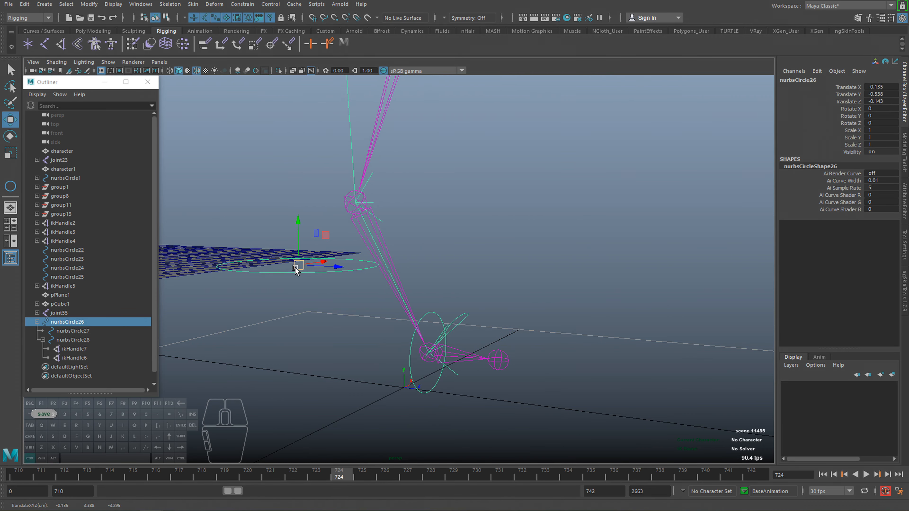
key(ctrl+z)
Test-rotate the teardrop control about the ball joint again and undo the rotation.
key(ctrl+z)
key(e)
drag(453, 308, 405, 307)
drag(461, 303, 465, 334)
key(ctrl+z)
alt+right_drag(449, 322, 478, 339)
alt+drag(479, 339, 467, 289)
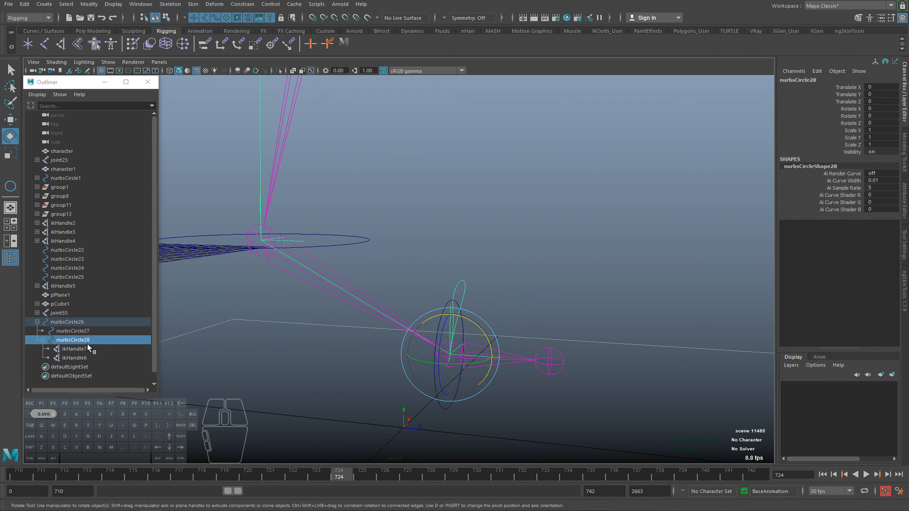
Test-move ikHandle7 in several directions to examine how the ankle and ball joints follow, undoing the moves.
click(77, 348)
key(w)
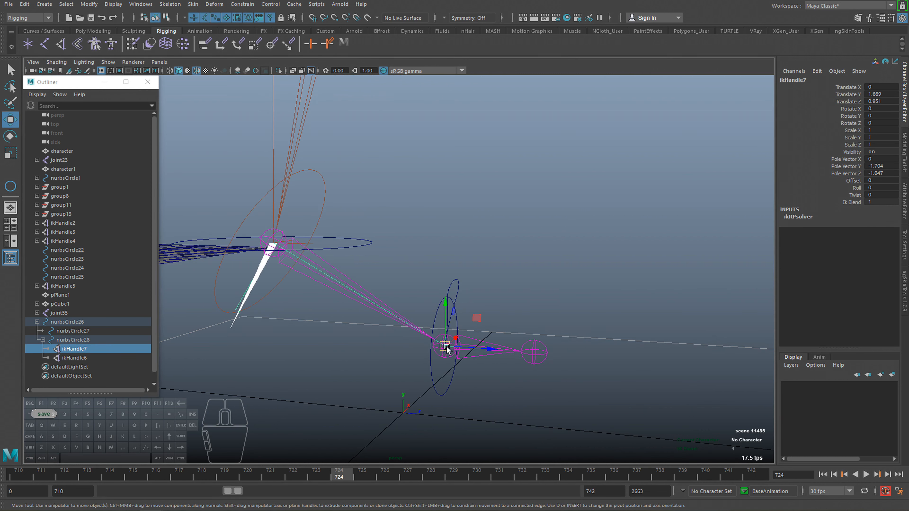
drag(448, 349, 449, 303)
mouse_move(415, 337)
mouse_down()
mouse_move(447, 347)
mouse_move(400, 290)
mouse_move(405, 345)
mouse_move(445, 300)
mouse_move(422, 250)
mouse_move(438, 350)
mouse_move(489, 233)
mouse_move(474, 212)
mouse_move(339, 400)
mouse_move(260, 337)
mouse_move(454, 282)
mouse_move(381, 229)
mouse_move(406, 279)
mouse_move(501, 223)
mouse_move(337, 277)
mouse_move(408, 320)
mouse_up()
alt+drag(407, 320, 346, 360)
key(ctrl+z)
drag(434, 342, 476, 251)
key(ctrl+z)
alt+drag(411, 330, 524, 206)
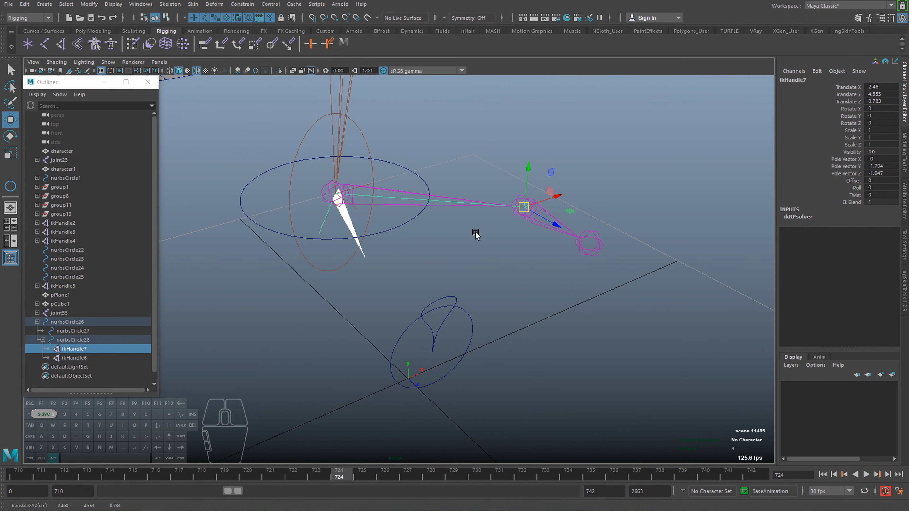
alt+drag(439, 284, 490, 252)
key(ctrl+z)
alt+drag(450, 324, 448, 342)
drag(444, 342, 476, 257)
key(ctrl+z)
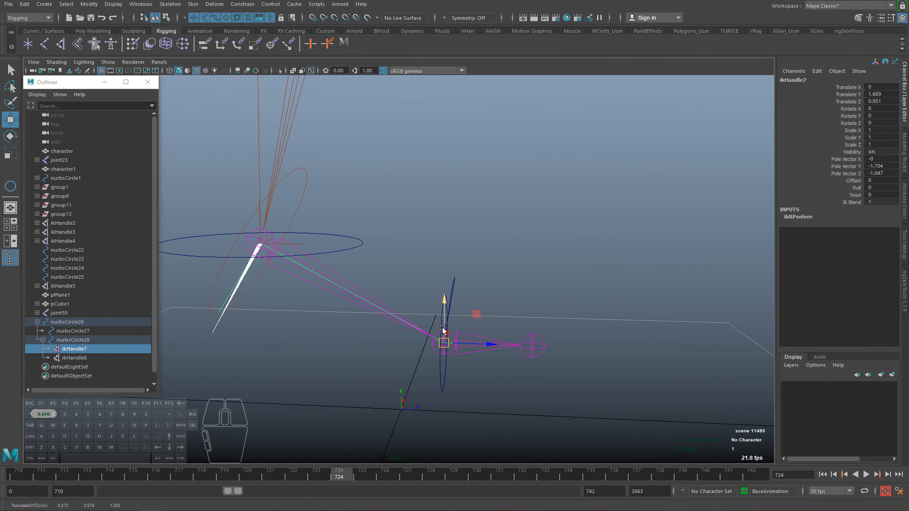
alt+drag(455, 343, 443, 342)
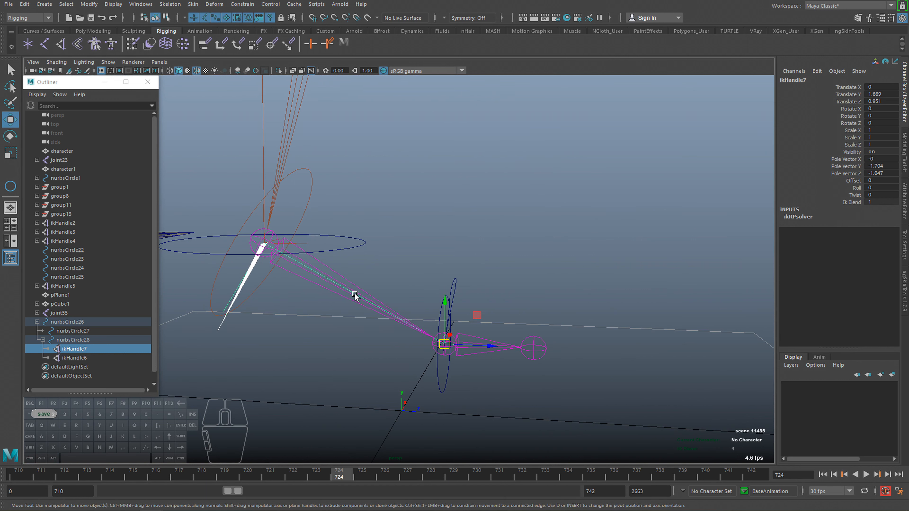
Try the teardrop control nurbsCircle28 with its pivot shifted toward the toe joint, test-rotate it, and undo the changes.
click(69, 340)
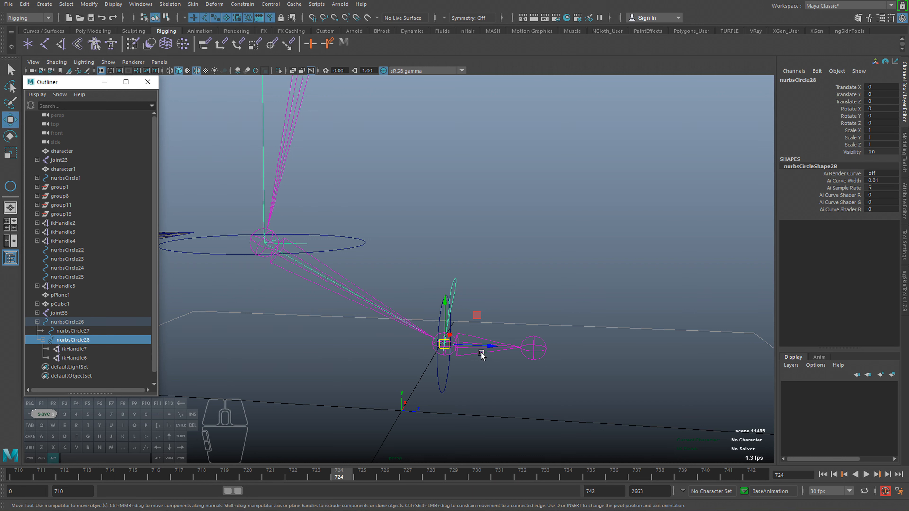
alt+right_drag(481, 352, 450, 347)
alt+drag(450, 347, 525, 360)
key(d)
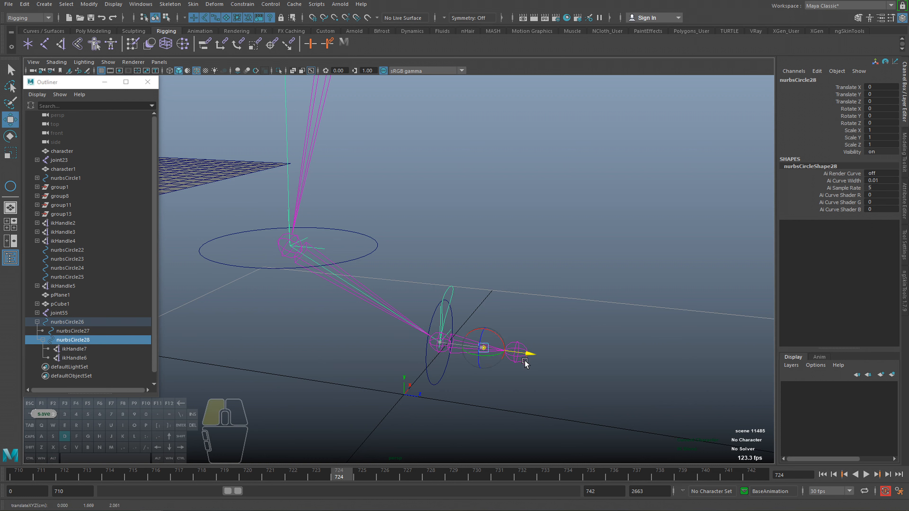
key(e)
drag(547, 332, 551, 344)
key(ctrl+z)
key(ctrl+z)
alt+drag(376, 340, 491, 349)
key(w)
key(ctrl+z)
key(e)
key(ctrl+z)
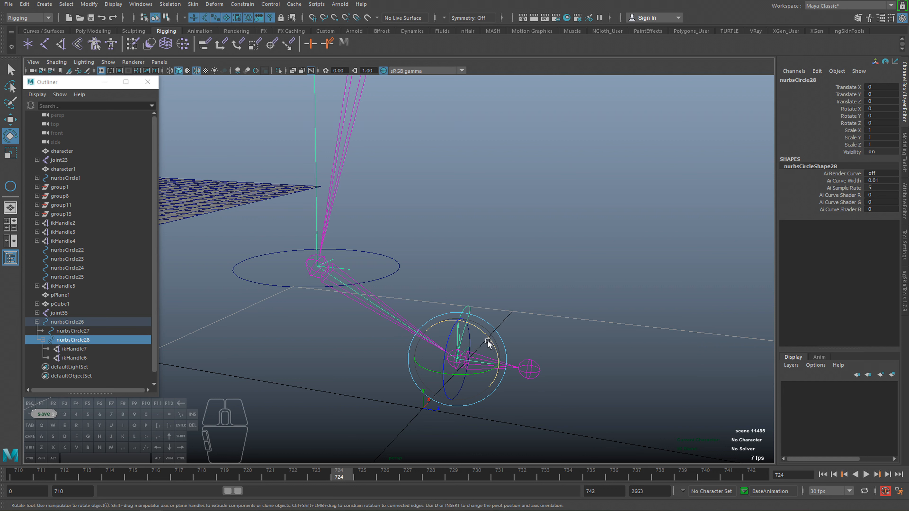
Test-rotate the teardrop control about 20 degrees around X, reset Rotate X to 0, and undo one further test rotation.
drag(489, 329, 490, 347)
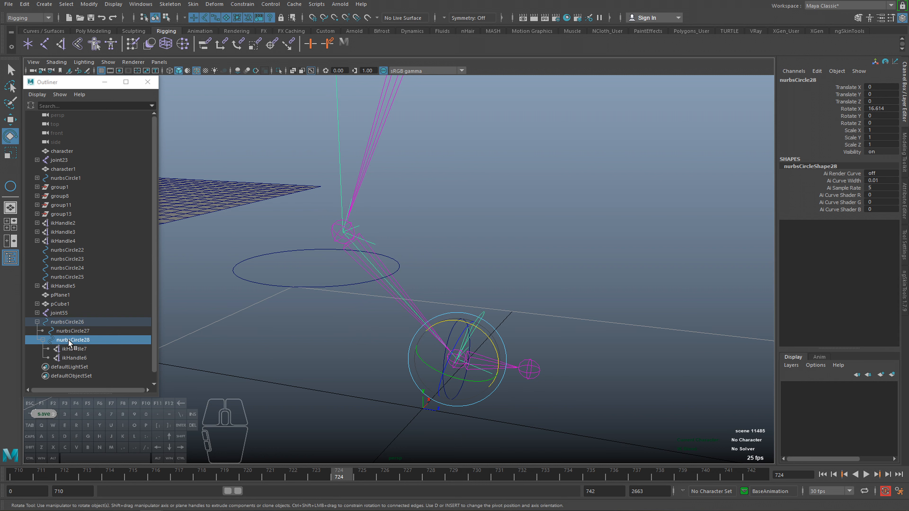
drag(483, 335, 488, 337)
alt+middle_drag(389, 271, 406, 302)
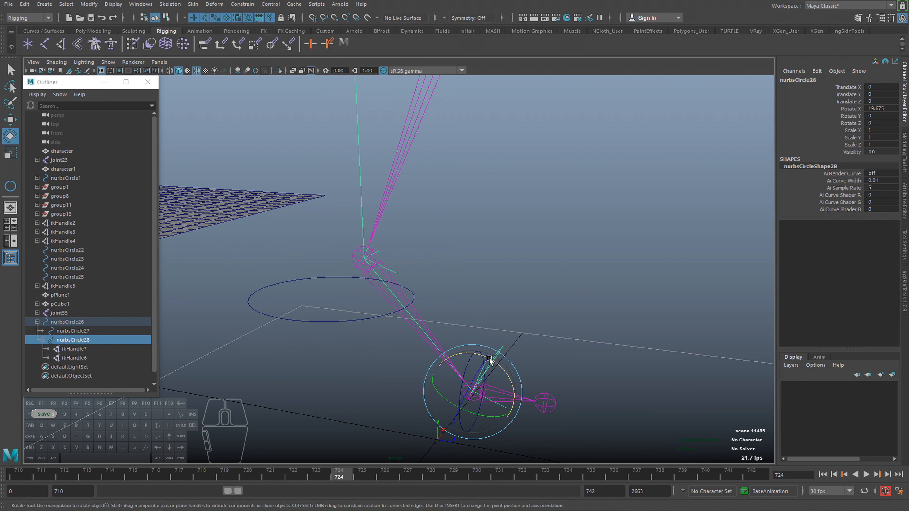
alt+drag(402, 214, 382, 318)
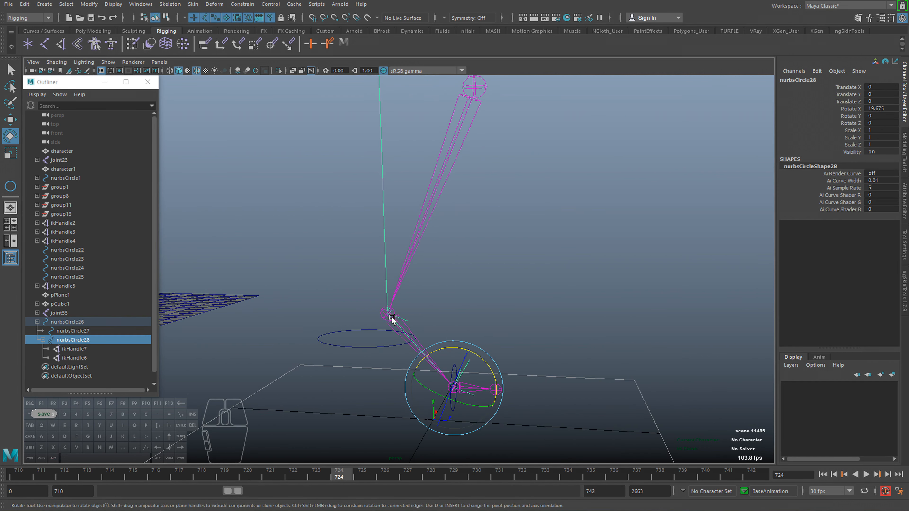
alt+drag(389, 152, 457, 345)
drag(465, 407, 472, 411)
alt+middle_drag(453, 393, 443, 277)
alt+right_drag(444, 278, 829, 122)
text(0)
key(Return)
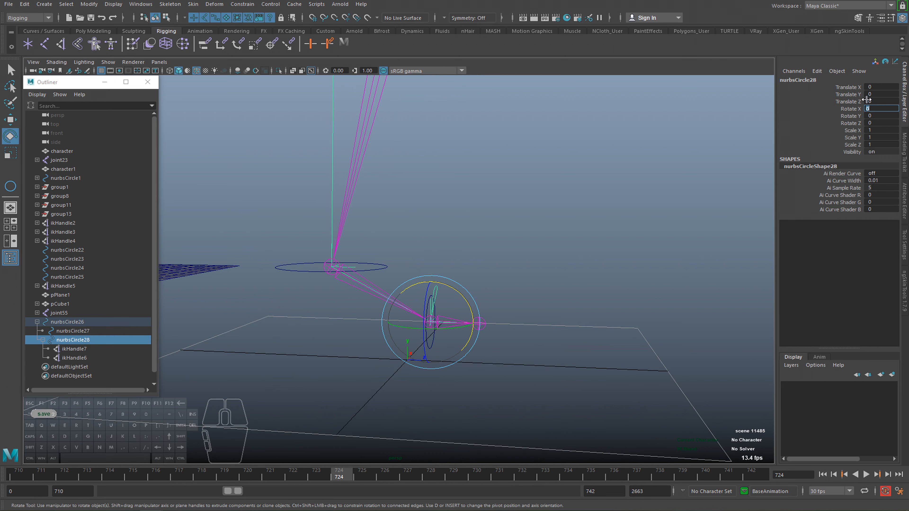
drag(454, 291, 474, 318)
key(ctrl+z)
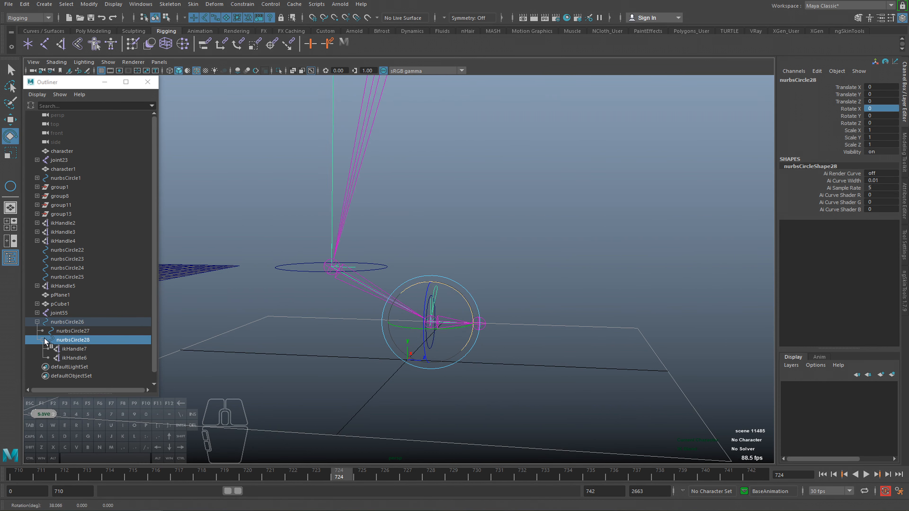
Return to the walking character and set the current time to frame 710.
alt+drag(391, 344, 369, 360)
key(q)
scroll(218, 344, down, 3)
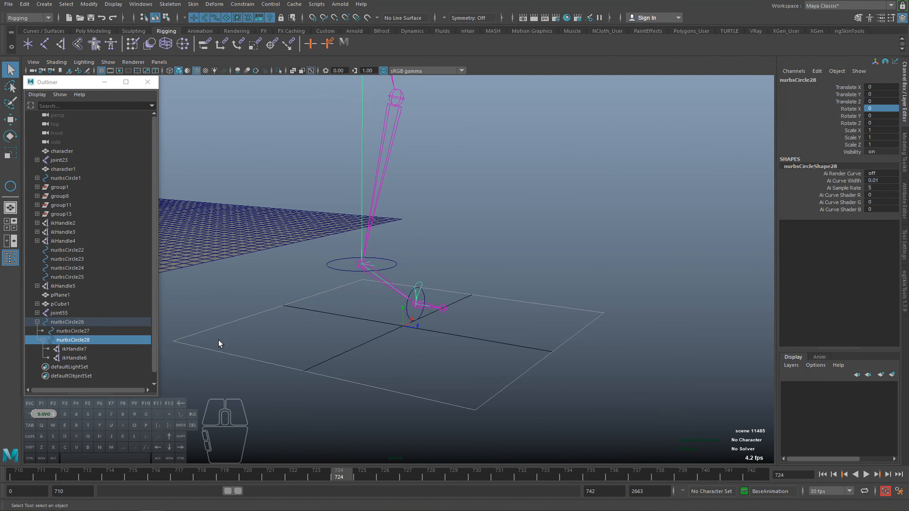
alt+drag(218, 340, 391, 347)
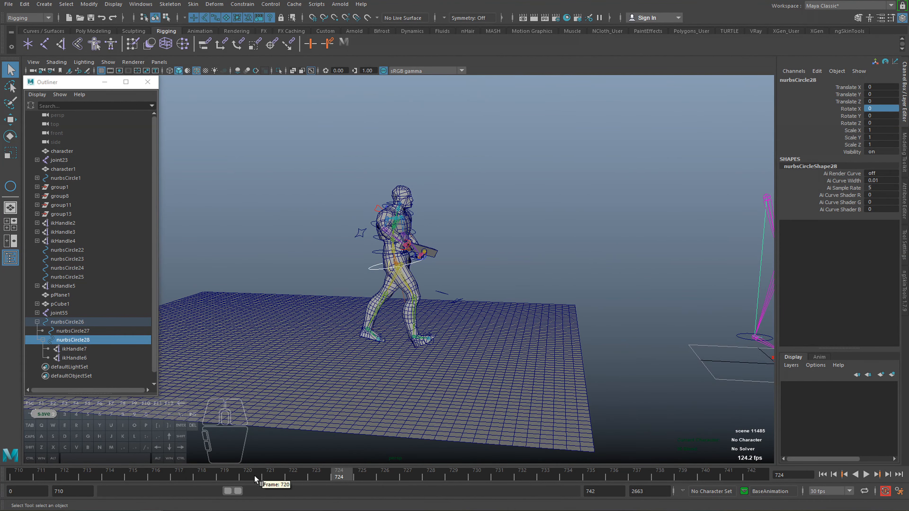
click(20, 474)
alt+middle_drag(457, 379, 508, 379)
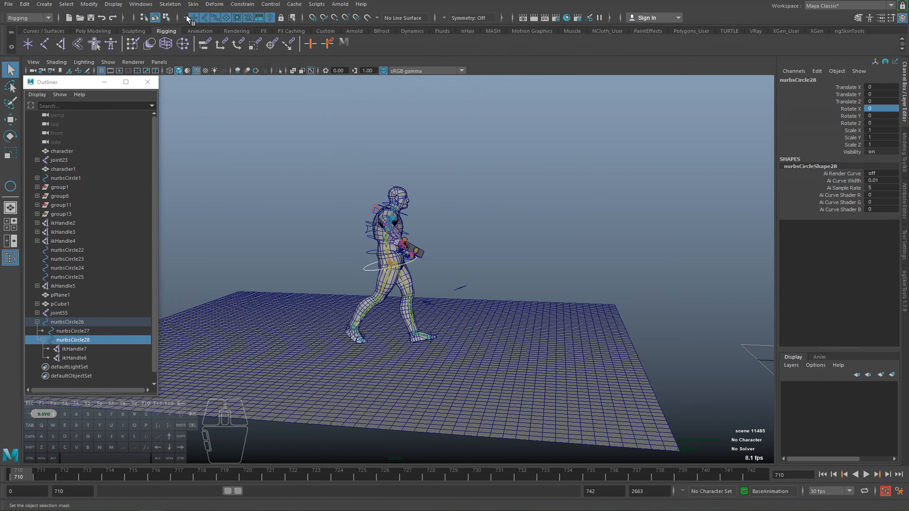
Restrict viewport selection to curves and turn off the wireframe overlay on shaded objects.
click(186, 16)
click(199, 30)
click(215, 17)
alt+right_drag(386, 223, 251, 171)
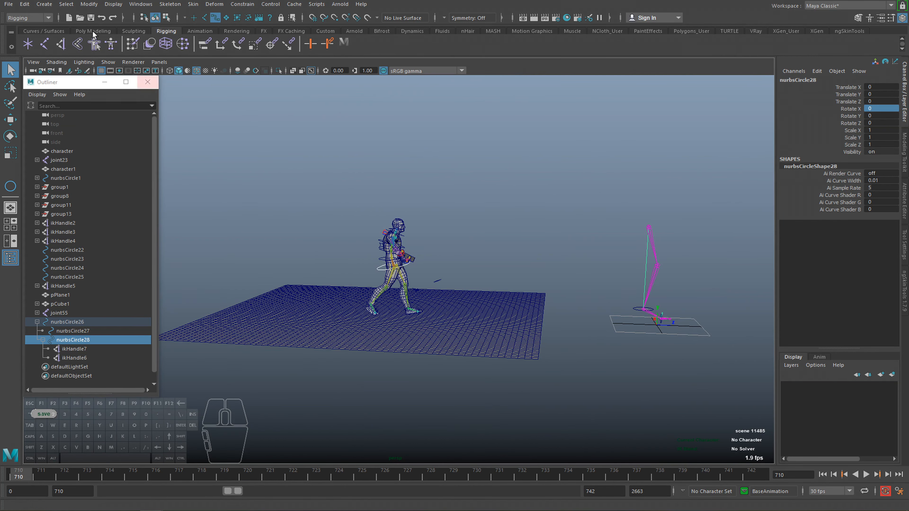
click(56, 62)
click(76, 144)
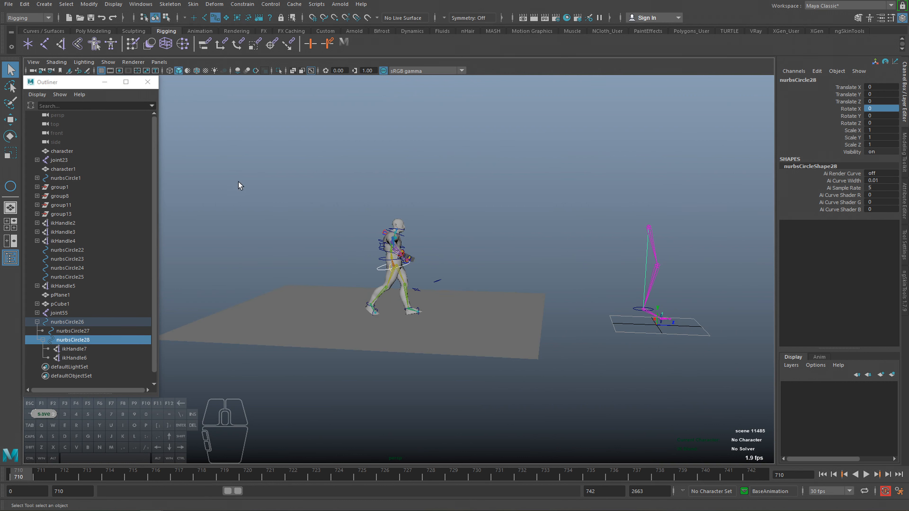
Select all the character's control curves and break the connections on Translate X through Visibility.
drag(229, 150, 447, 356)
key(f)
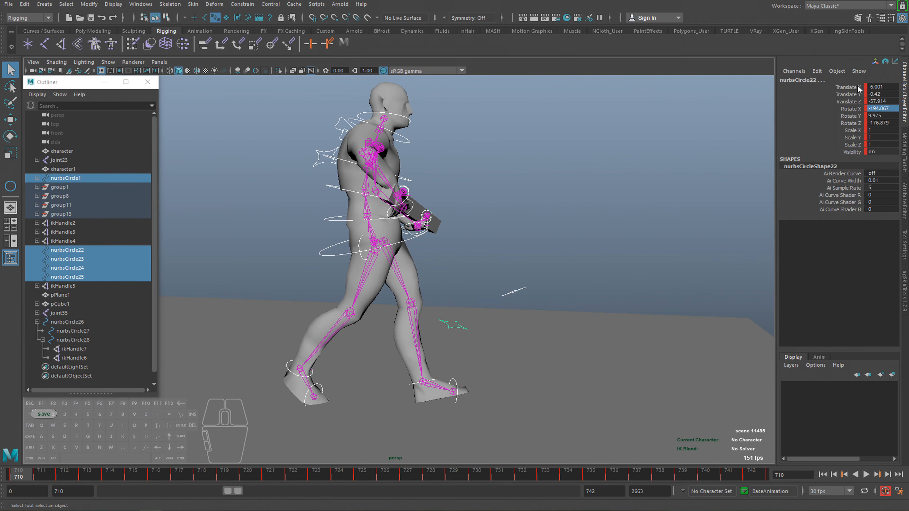
drag(858, 88, 852, 157)
right_click(846, 140)
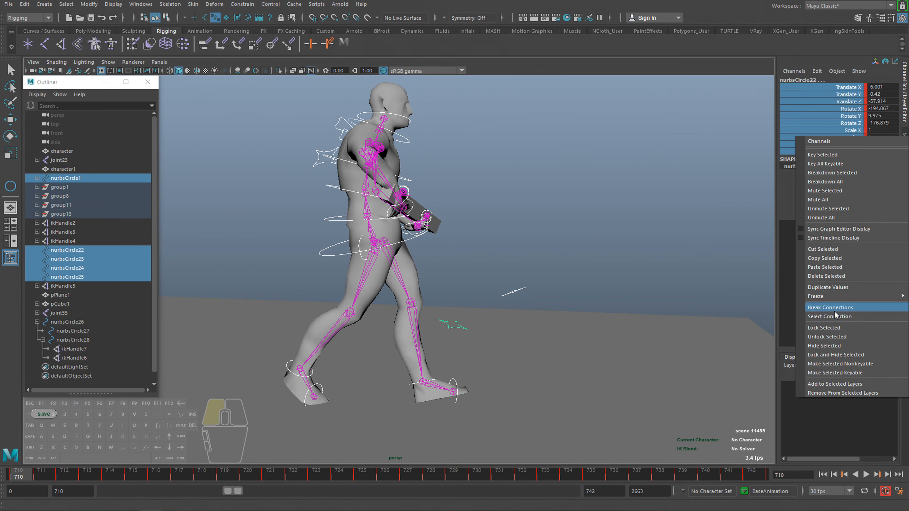
click(826, 310)
alt+middle_drag(569, 317, 578, 321)
Delete the selected controls' remaining animation in the Graph Editor, close it, and return to frame 710.
key(g)
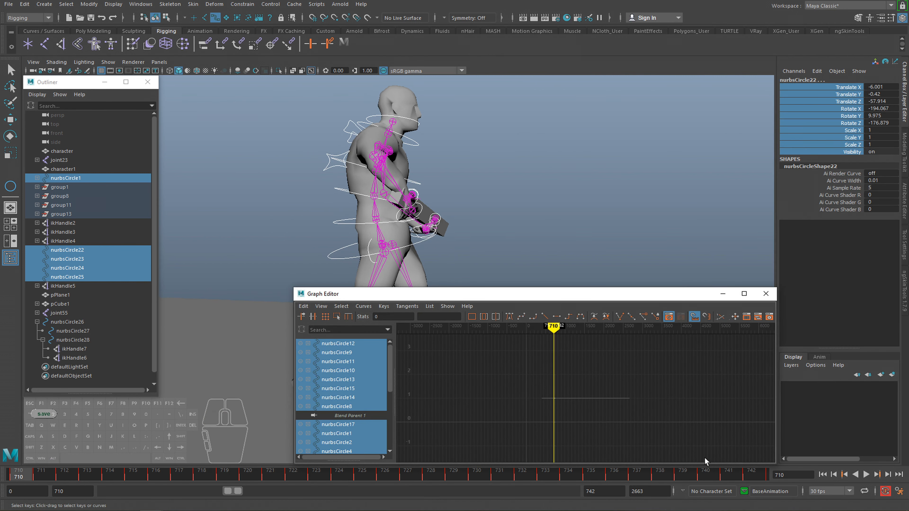
key(Delete)
click(765, 295)
alt+drag(661, 301, 587, 310)
click(22, 478)
Set all translate and rotate channels of the selected controls to 0 and clear the selection.
drag(878, 86, 888, 123)
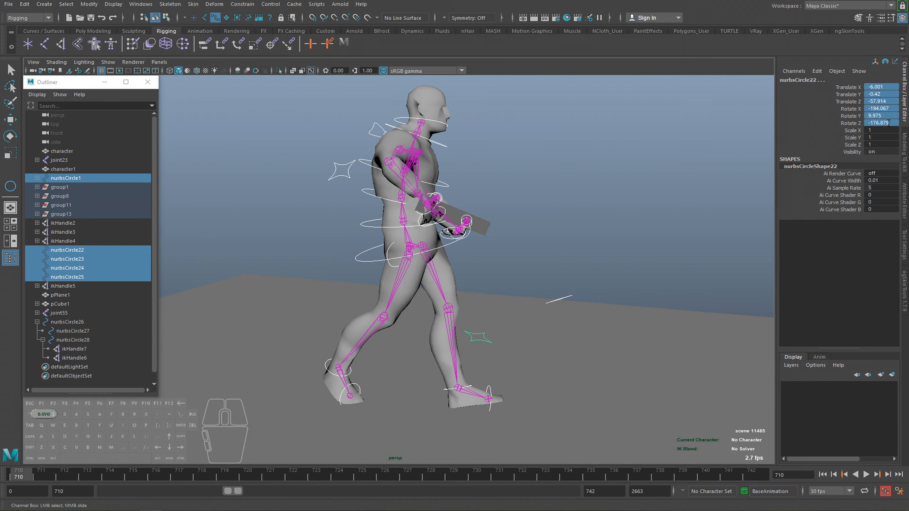
text(0)
key(Return)
alt+drag(483, 321, 524, 319)
click(525, 319)
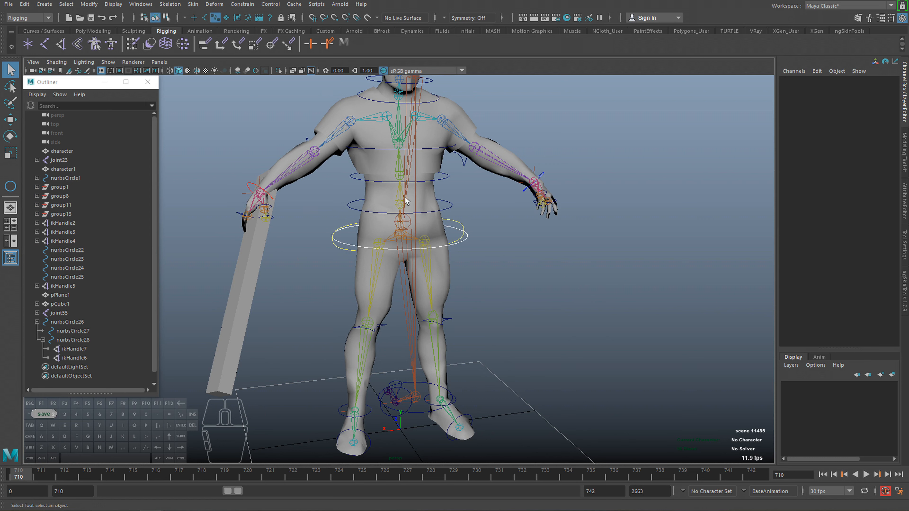
Group the sample leg's joint55 with nurbsCircle26 and hide the resulting group.
drag(410, 170, 393, 189)
alt+drag(379, 208, 480, 200)
click(433, 207)
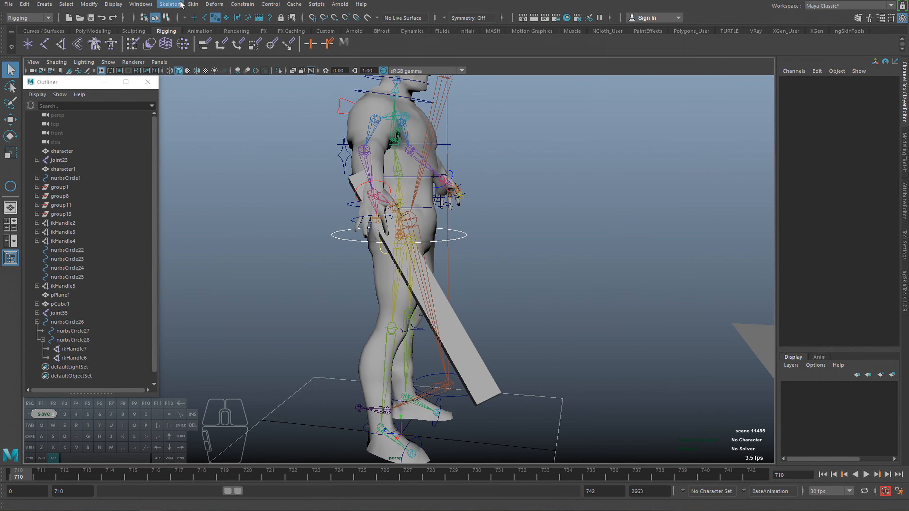
click(456, 90)
alt+drag(448, 93, 406, 94)
click(37, 322)
click(67, 321)
click(61, 304)
click(63, 313)
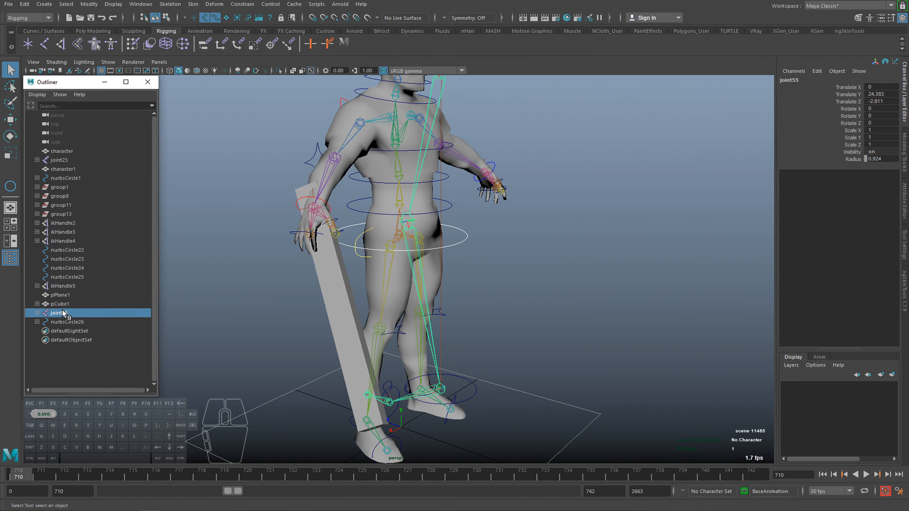
shift+click(65, 321)
key(ctrl+g)
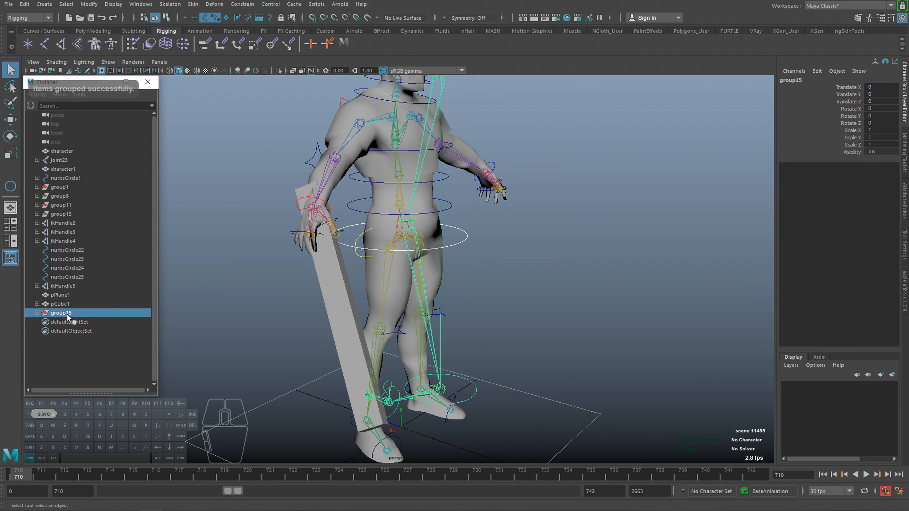
key(ctrl+h)
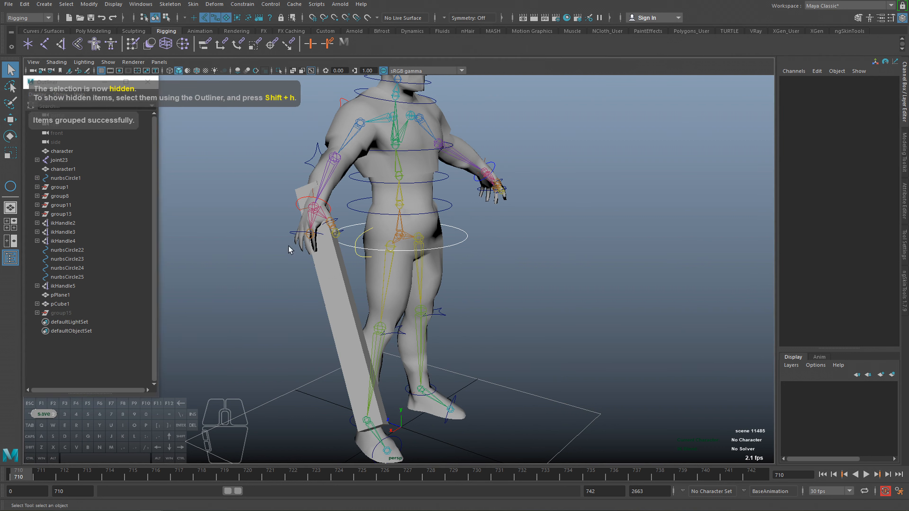
Delete the long box in the character's hand and select and frame the near foot's control curves.
click(323, 281)
key(Delete)
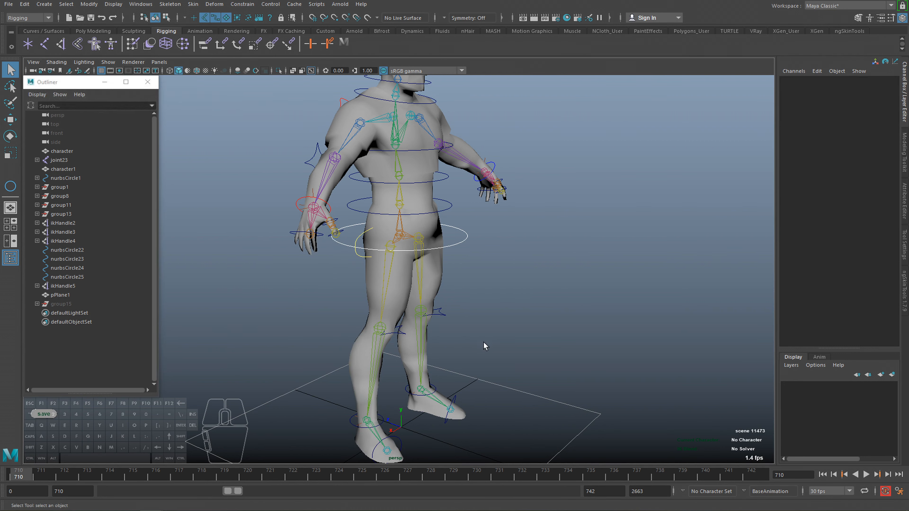
alt+drag(537, 331, 470, 335)
alt+middle_drag(470, 334, 491, 282)
alt+right_drag(404, 352, 443, 365)
click(380, 366)
key(f)
alt+drag(442, 365, 465, 361)
Show the hidden group15 and make an unparented duplicate of the sample rig's teardrop control.
click(64, 304)
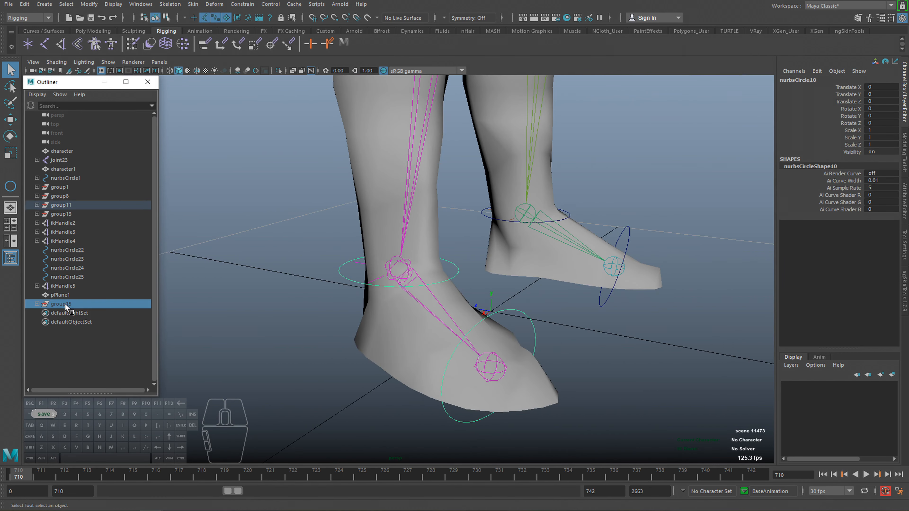
key(shift+h)
alt+drag(521, 300, 320, 217)
click(319, 247)
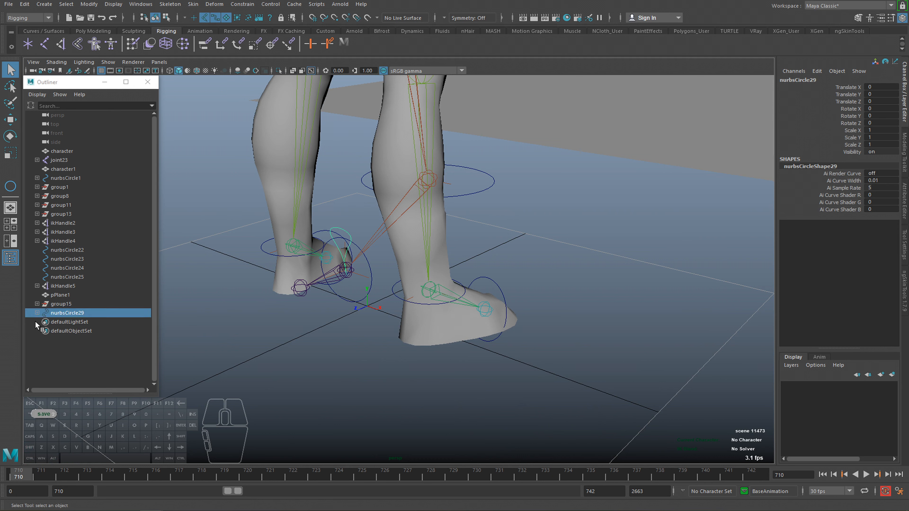
Delete the IK handles under the duplicated teardrop nurbsCircle29 and hide group15.
click(37, 313)
click(74, 322)
shift+click(77, 331)
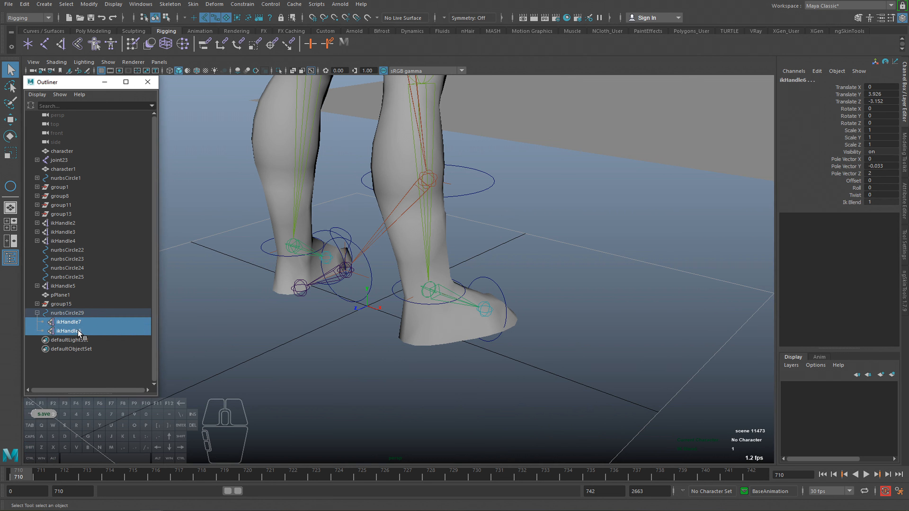
key(Delete)
click(62, 303)
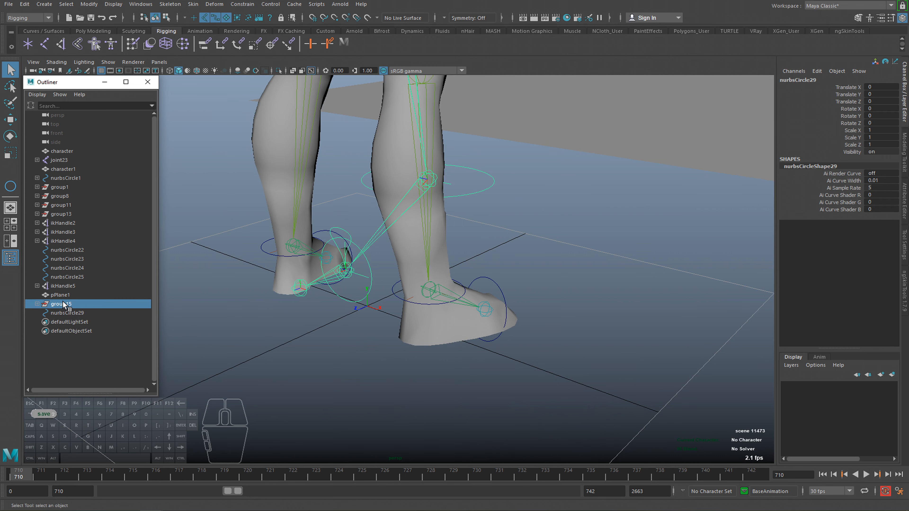
key(ctrl+h)
Move the teardrop nurbsCircle29 onto the ball joint of the character's foot and freeze its transformations.
click(63, 314)
alt+drag(333, 304, 239, 306)
alt+drag(444, 294, 377, 312)
key(w)
drag(387, 275, 417, 317)
key(f)
scroll(378, 373, down, 3)
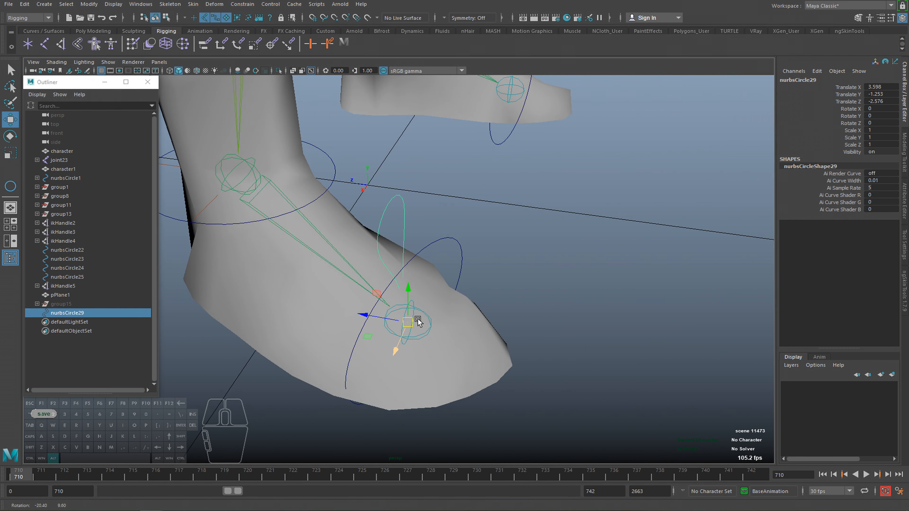
click(88, 4)
click(108, 43)
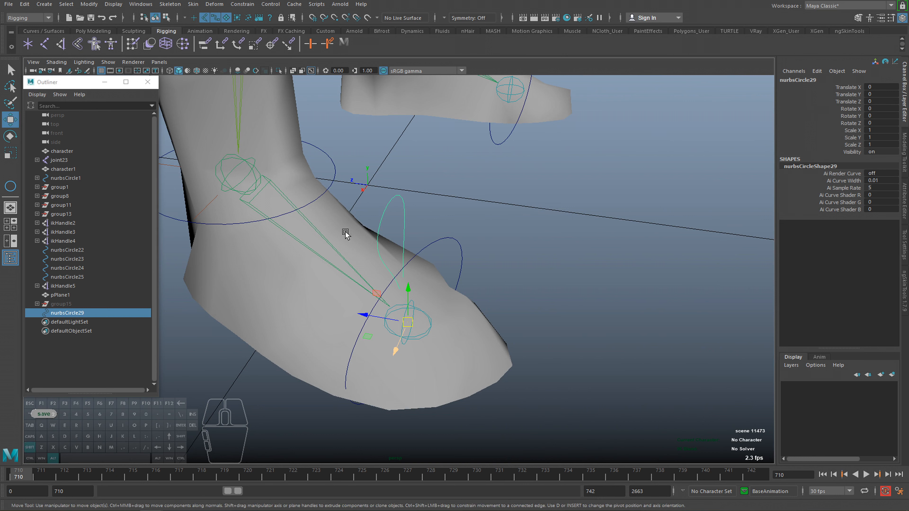
Tilt the teardrop nurbsCircle29 about -20.9 degrees in X and freeze its transformations.
alt+drag(345, 229, 397, 309)
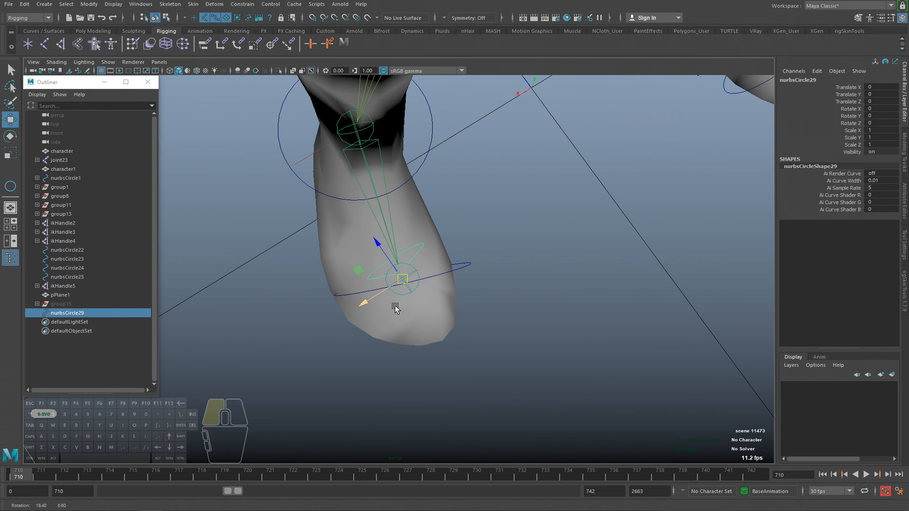
key(e)
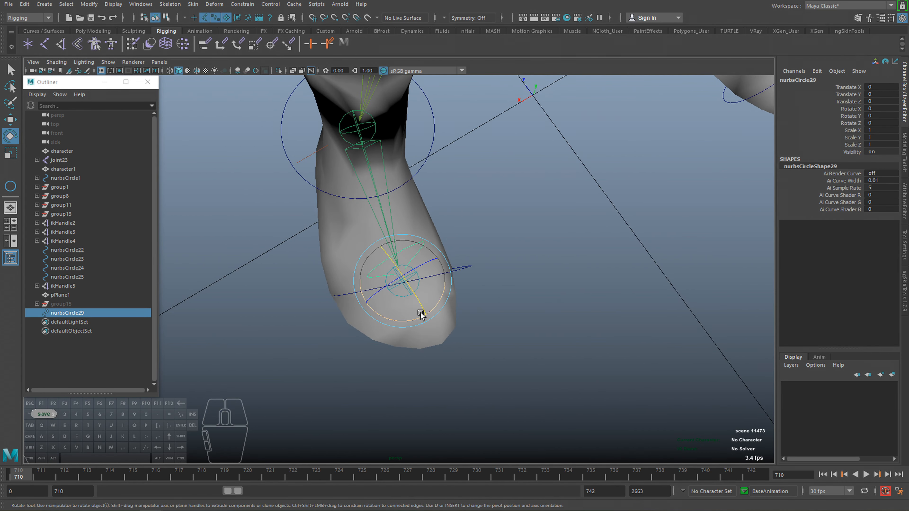
drag(421, 316, 399, 319)
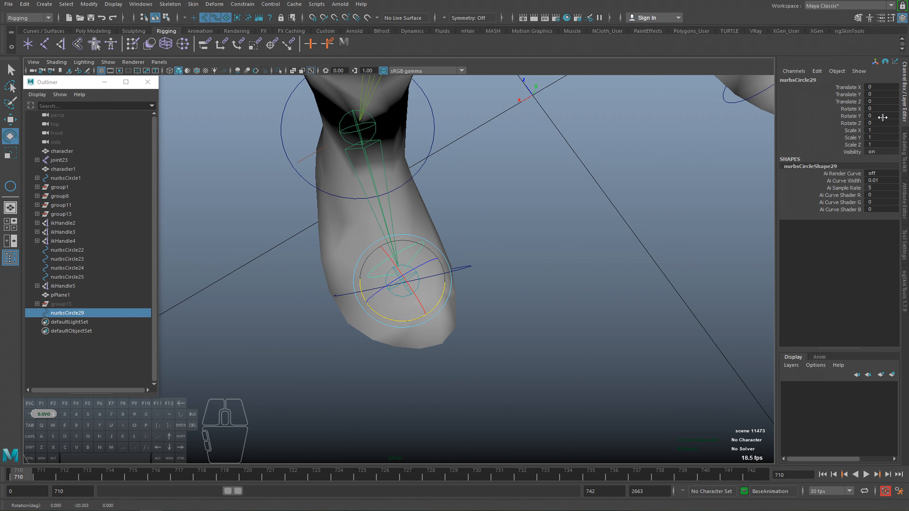
alt+drag(511, 309, 511, 269)
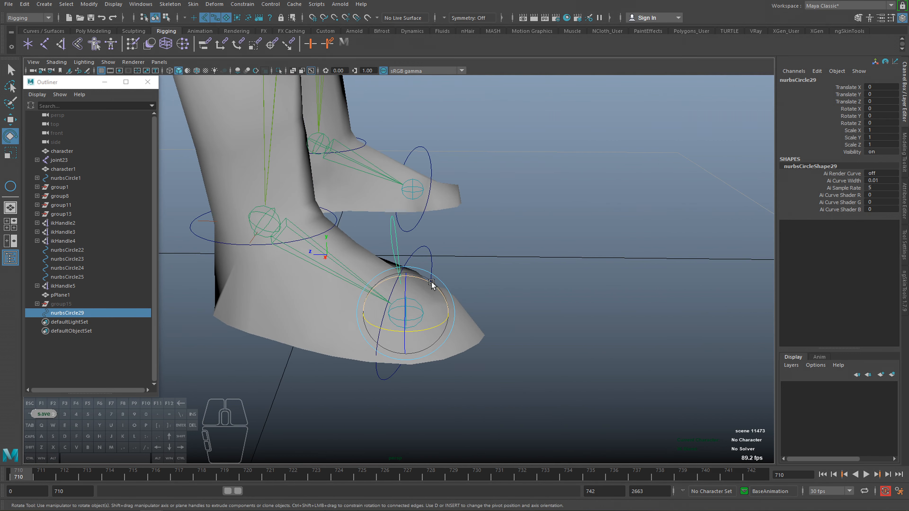
drag(431, 283, 446, 302)
click(89, 4)
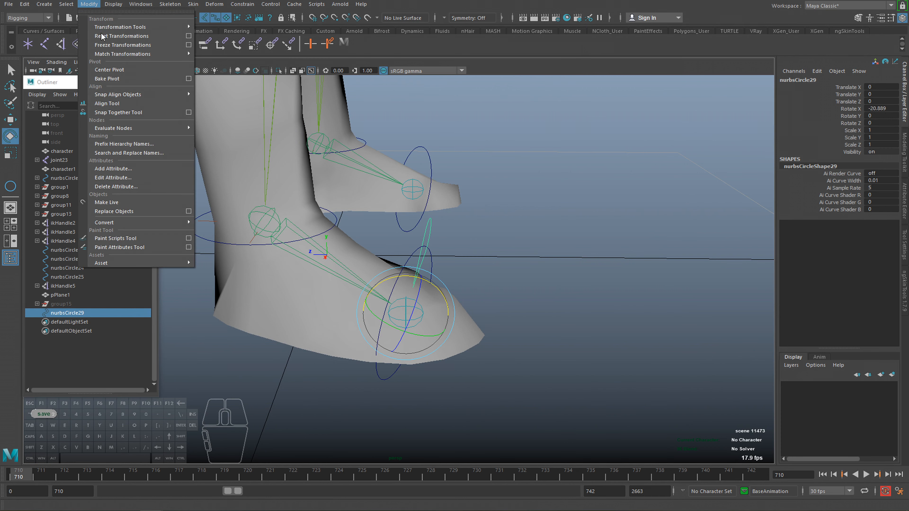
click(112, 47)
Group the teardrop nurbsCircle29, center the group's pivot and snap that pivot onto the foot's ball joint.
alt+drag(461, 251, 409, 314)
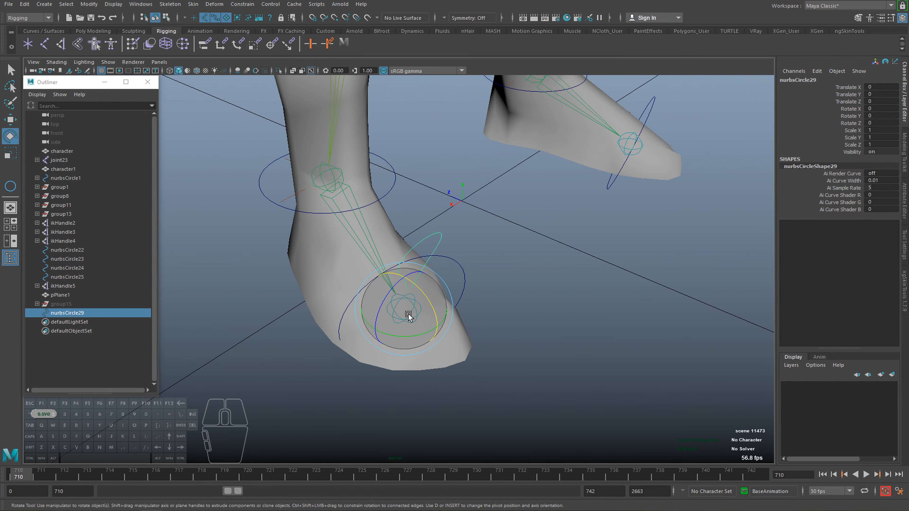
key(ctrl+g)
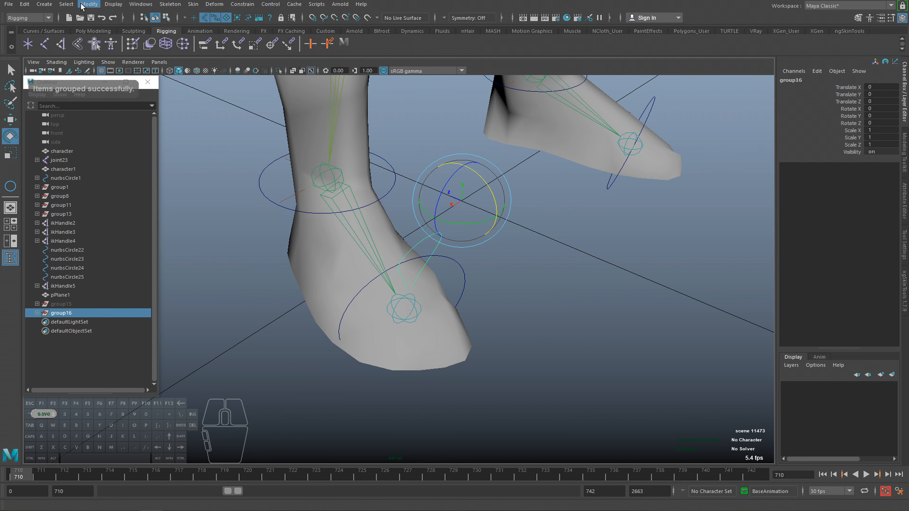
click(82, 4)
click(107, 73)
alt+drag(371, 276, 364, 245)
key(d)
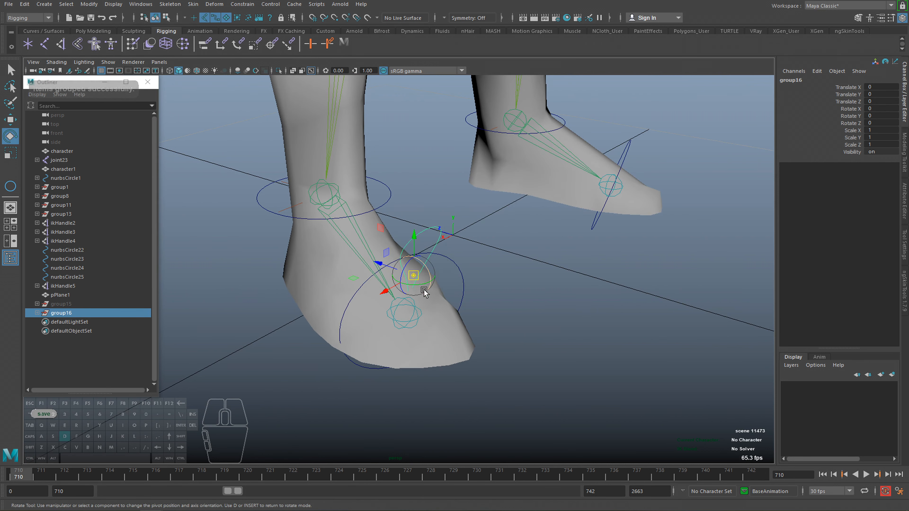
key(v)
drag(415, 276, 415, 276)
drag(409, 309, 409, 310)
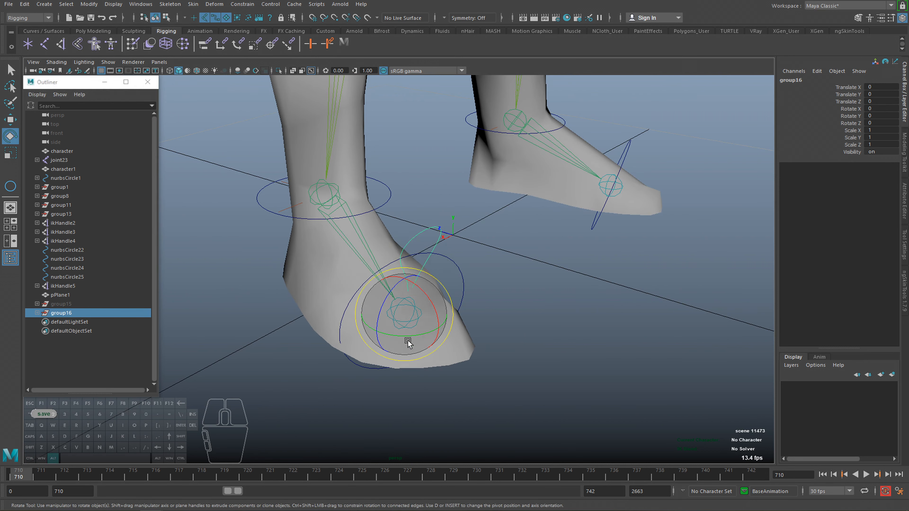
Rotate group16 about -17.4 degrees in Y to align the teardrop with the foot's direction.
alt+drag(406, 341, 384, 364)
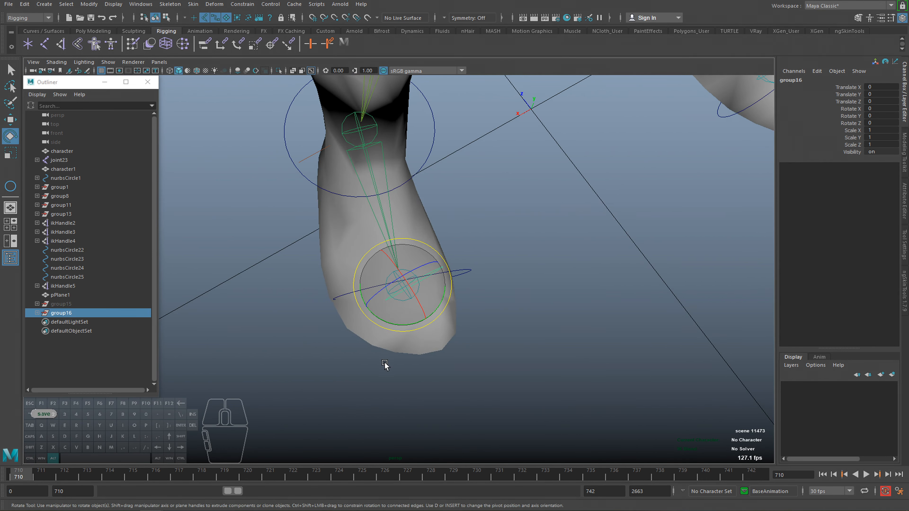
alt+drag(442, 337, 413, 334)
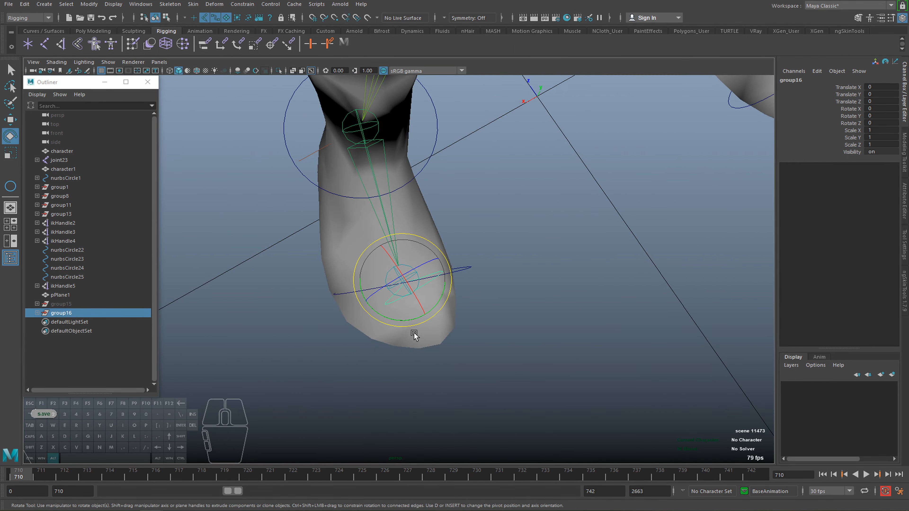
click(37, 313)
click(73, 322)
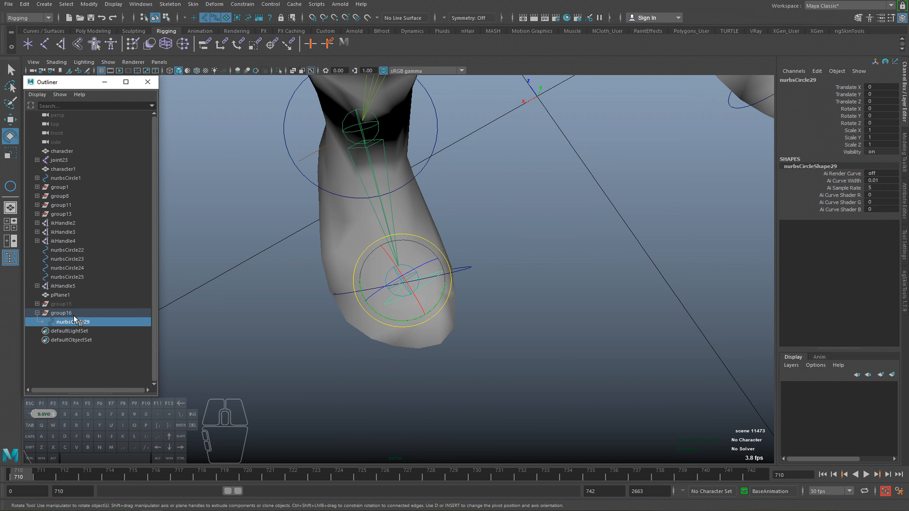
click(73, 314)
drag(404, 320, 398, 320)
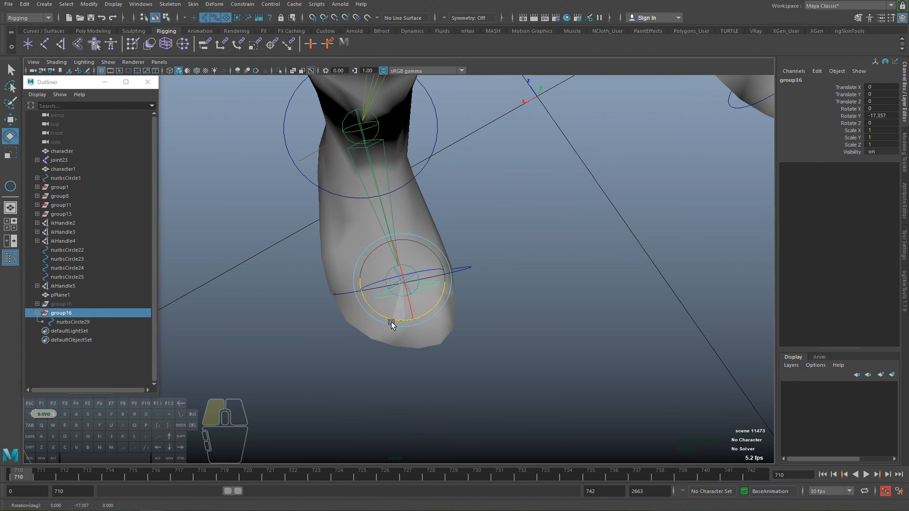
alt+drag(390, 326, 457, 282)
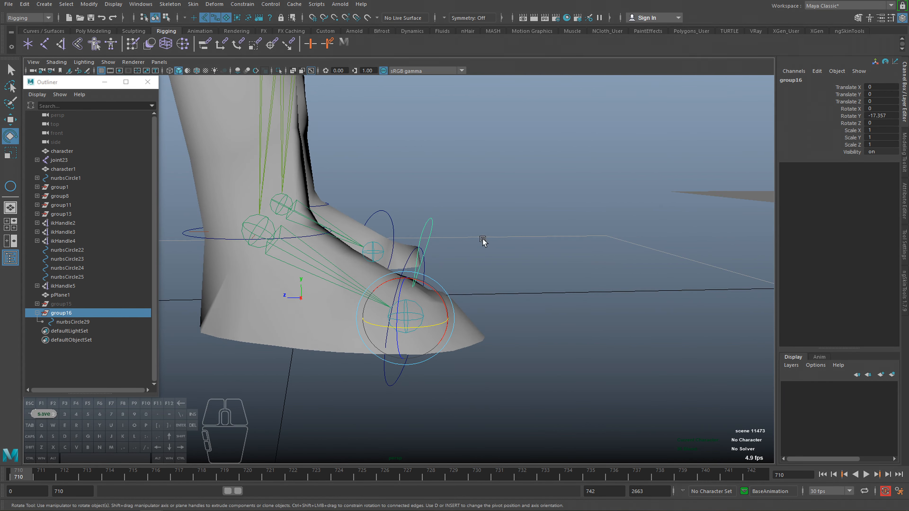
alt+drag(483, 243, 427, 288)
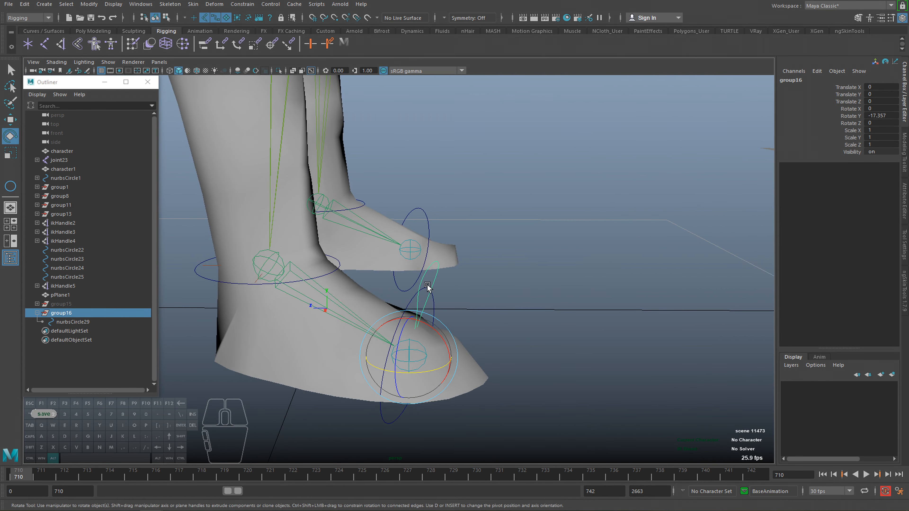
Snap the pivot of the teardrop nurbsCircle29 inside group16 onto the ball joint.
click(69, 321)
alt+right_drag(384, 321, 415, 344)
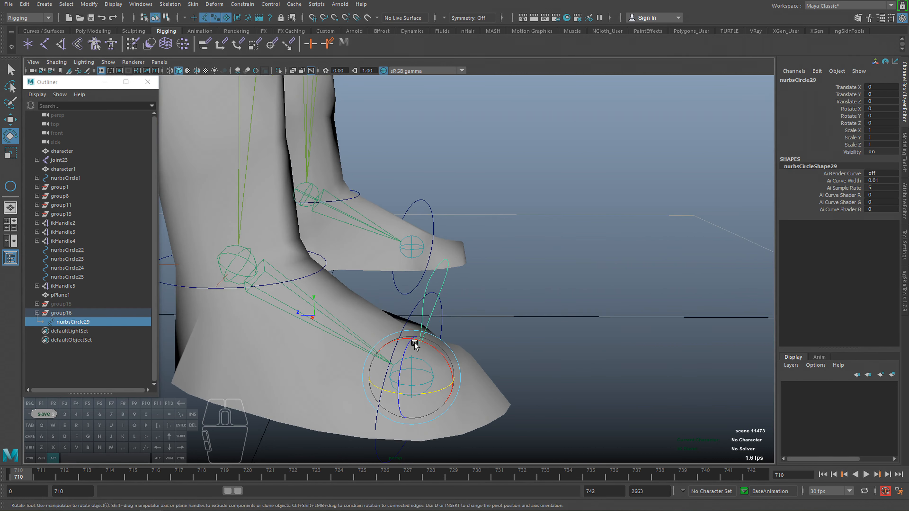
key(w)
alt+drag(415, 343, 375, 333)
key(d)
key(v)
alt+right_drag(374, 334, 438, 367)
key(d)
key(v)
drag(381, 349, 467, 371)
Hide polygons in the viewport and compare the pivots of group16 and nurbsCircle29 at the ball joint.
click(93, 316)
alt+drag(359, 354, 335, 356)
click(103, 65)
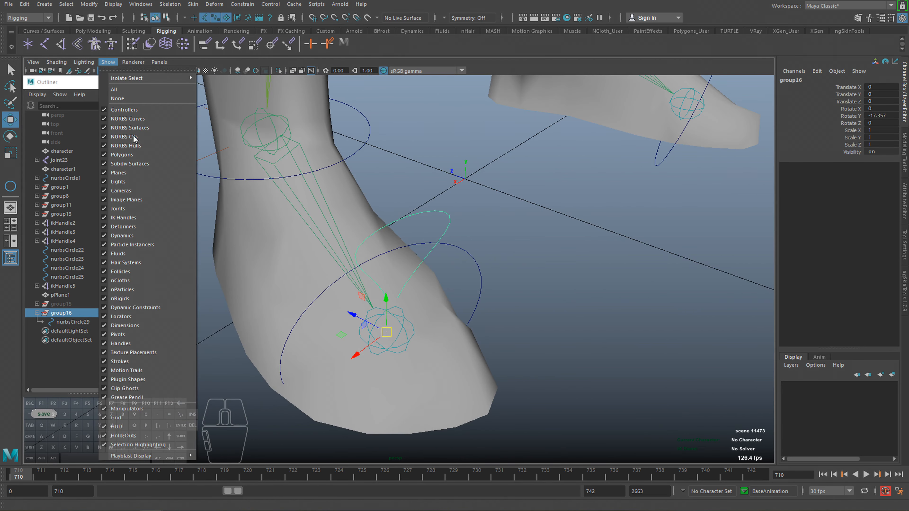
click(136, 157)
alt+drag(354, 324, 367, 329)
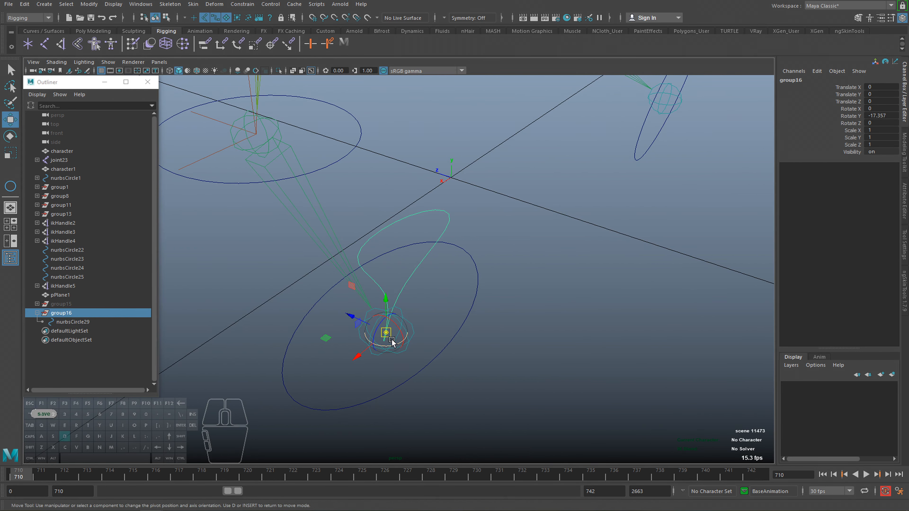
click(72, 320)
click(72, 315)
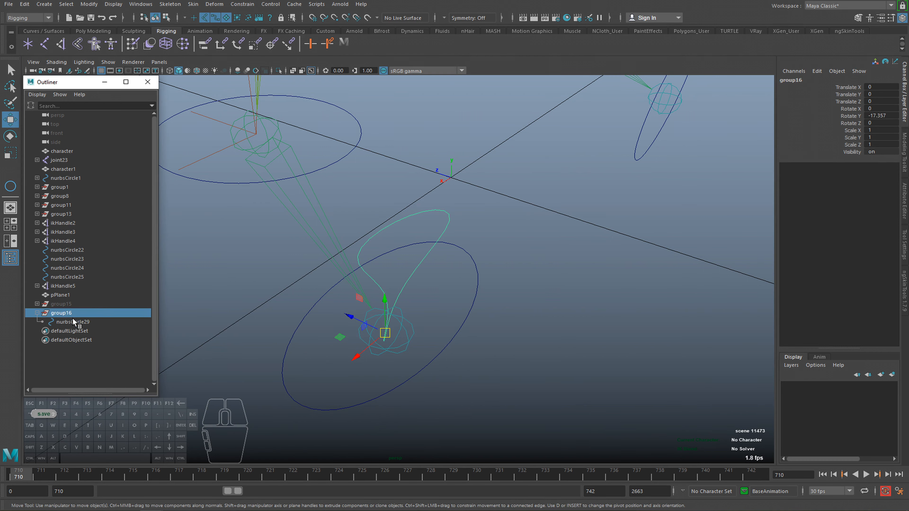
click(73, 321)
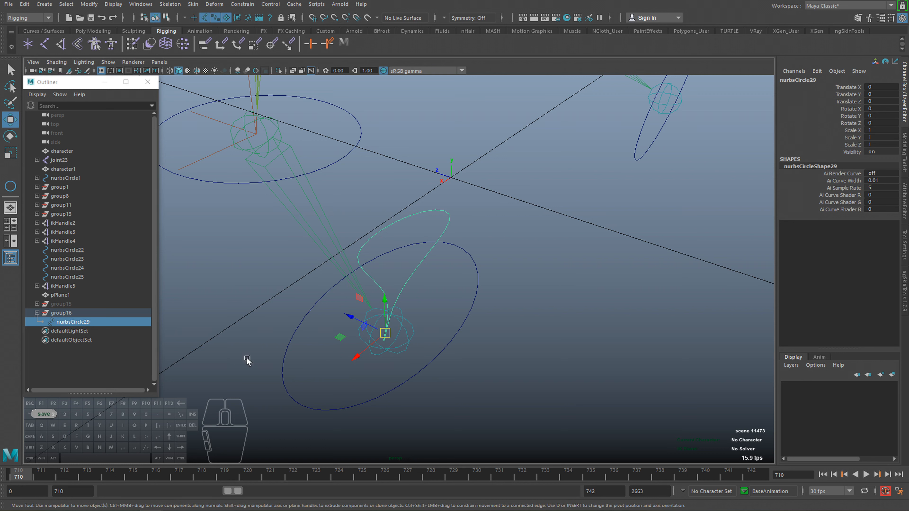
click(108, 315)
click(110, 318)
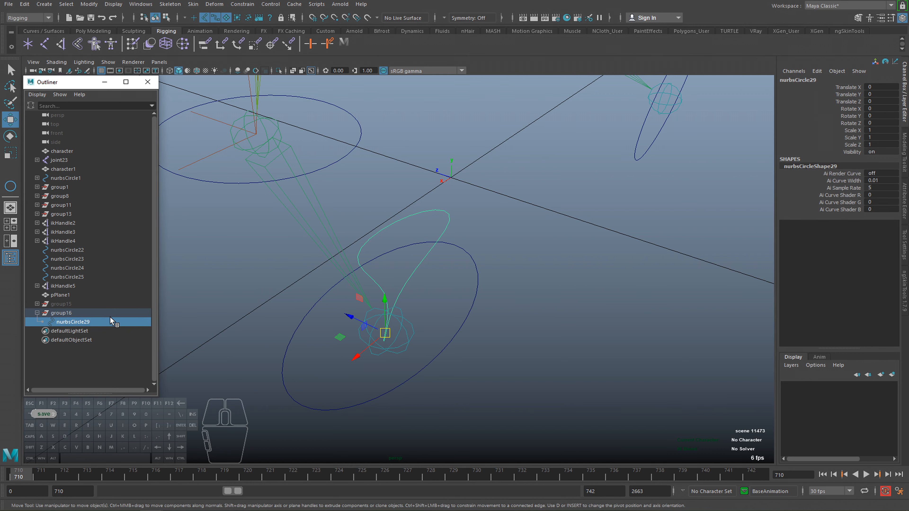
Show polygons again in shaded display and examine group16's placement around the foot.
click(108, 62)
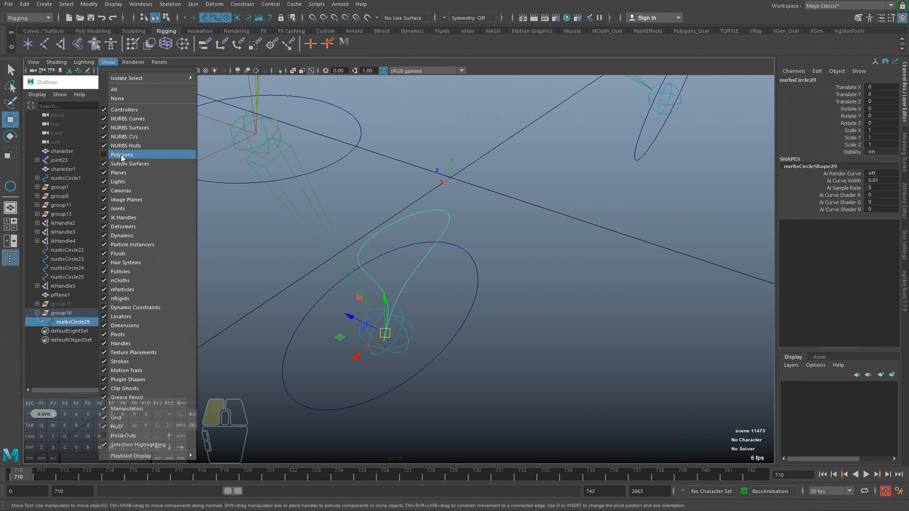
click(121, 154)
key(5)
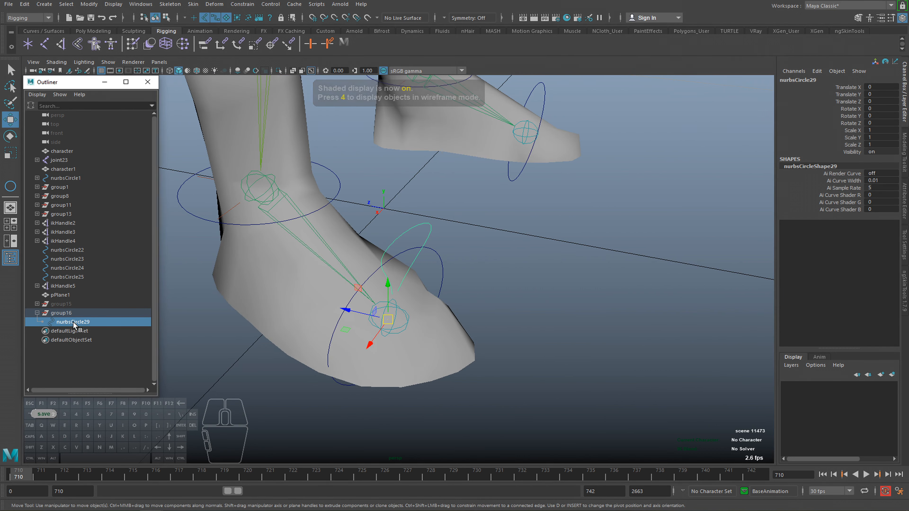
click(72, 313)
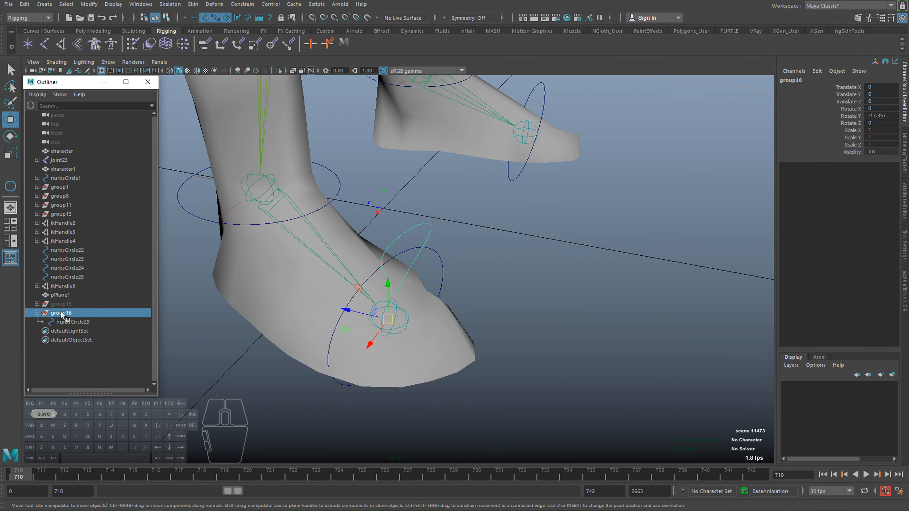
alt+right_drag(480, 302, 331, 286)
alt+middle_drag(331, 286, 423, 341)
alt+right_drag(422, 340, 475, 353)
mouse_move(474, 353)
alt+mouse_down()
mouse_move(487, 335)
mouse_move(391, 347)
alt+mouse_up()
key(4)
key(5)
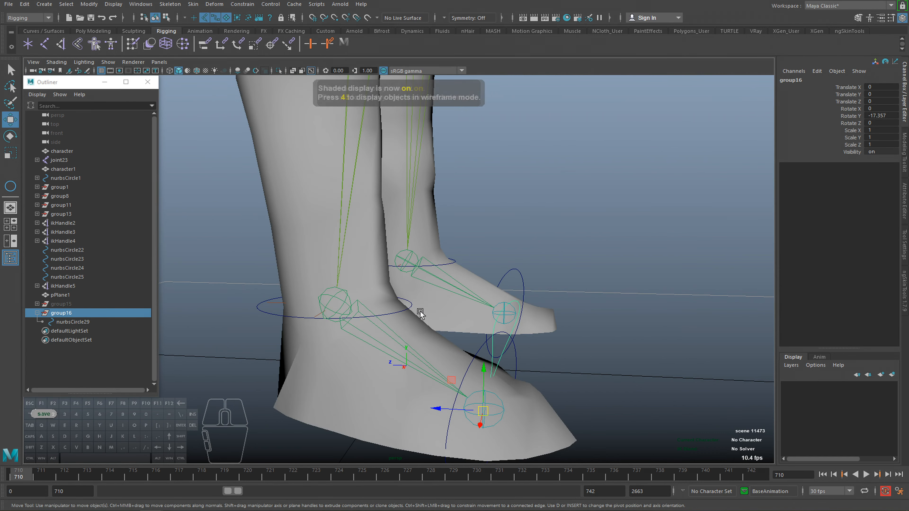
Create an IK handle from the near foot's ankle joint to its ball joint.
click(394, 336)
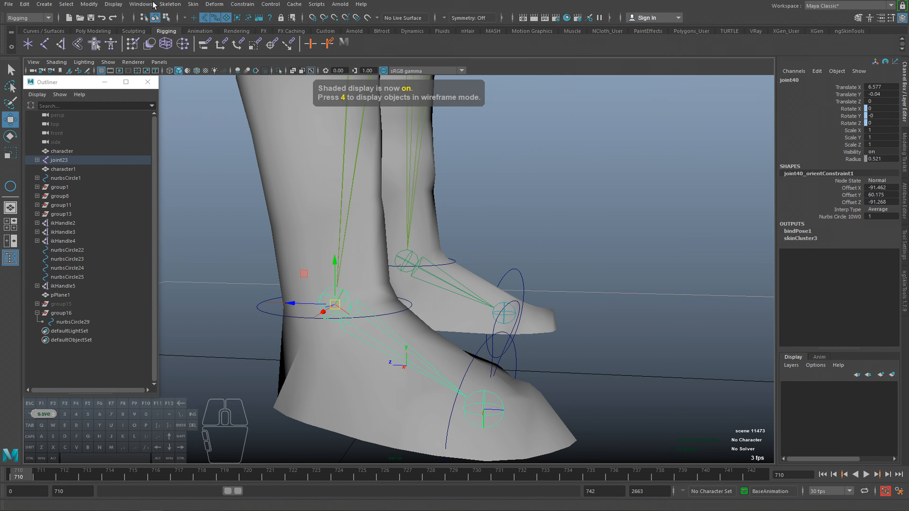
click(171, 6)
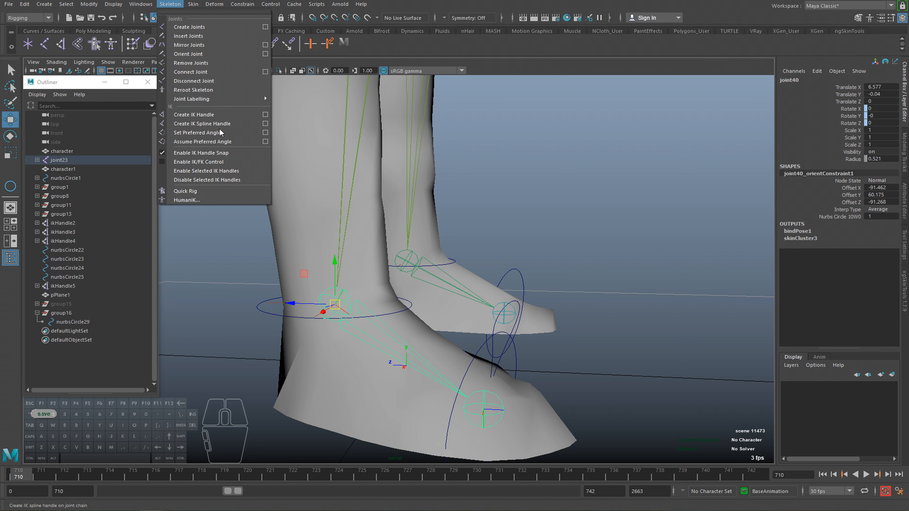
click(191, 115)
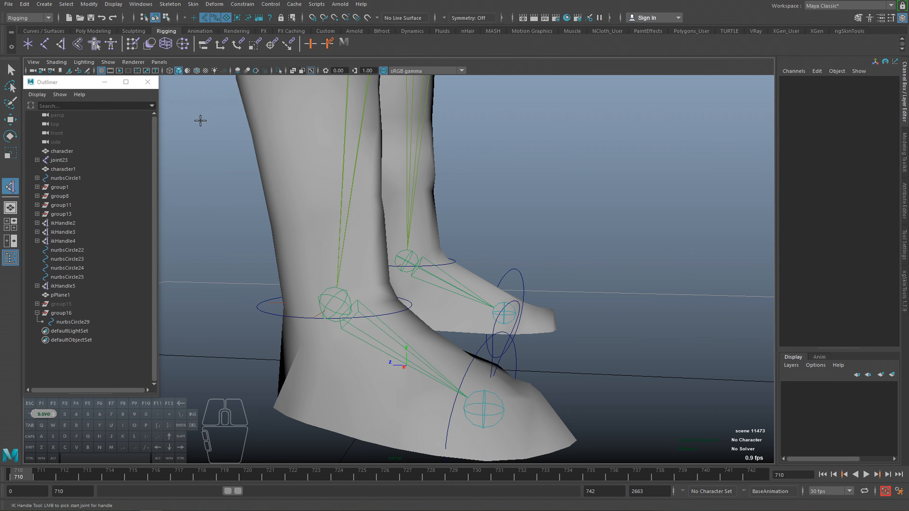
click(334, 296)
click(481, 404)
key(w)
scroll(465, 379, down, 3)
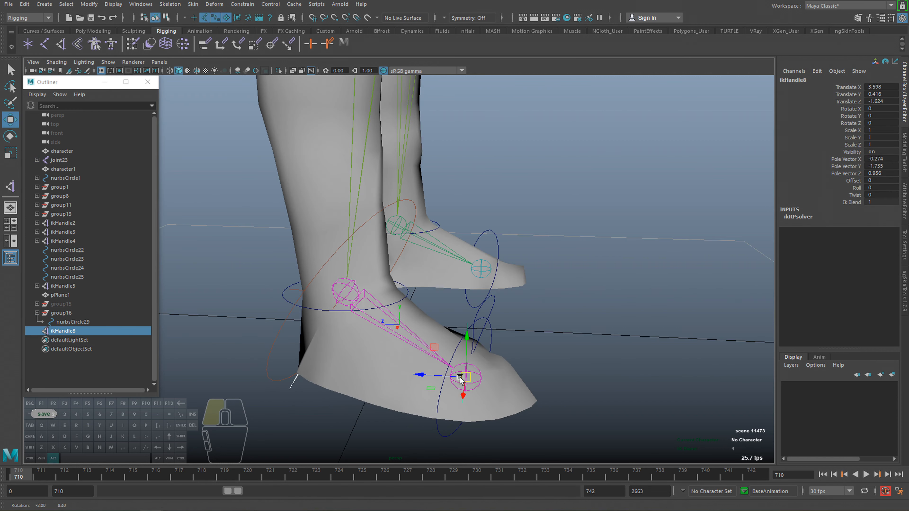
Delete the point constraint ikHandle5_pointConstraint1 from the leg's ikHandle5.
key(4)
scroll(213, 314, down, 5)
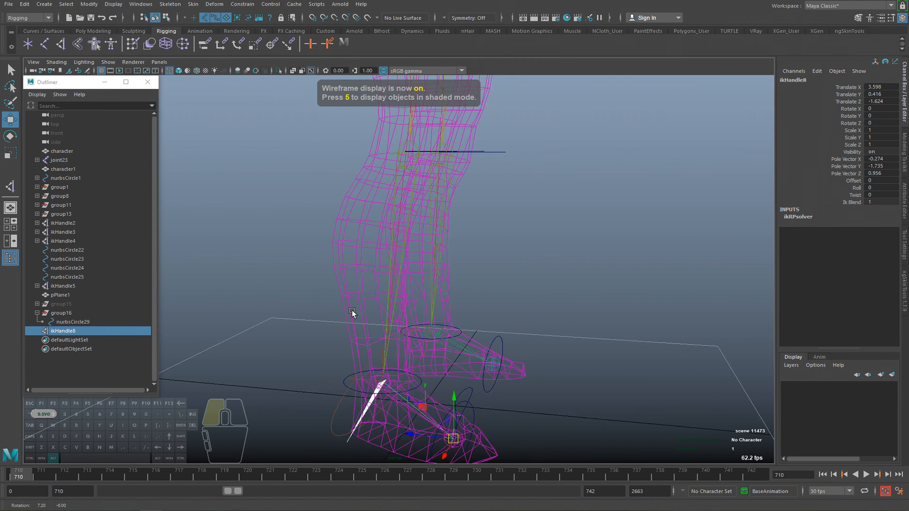
click(62, 285)
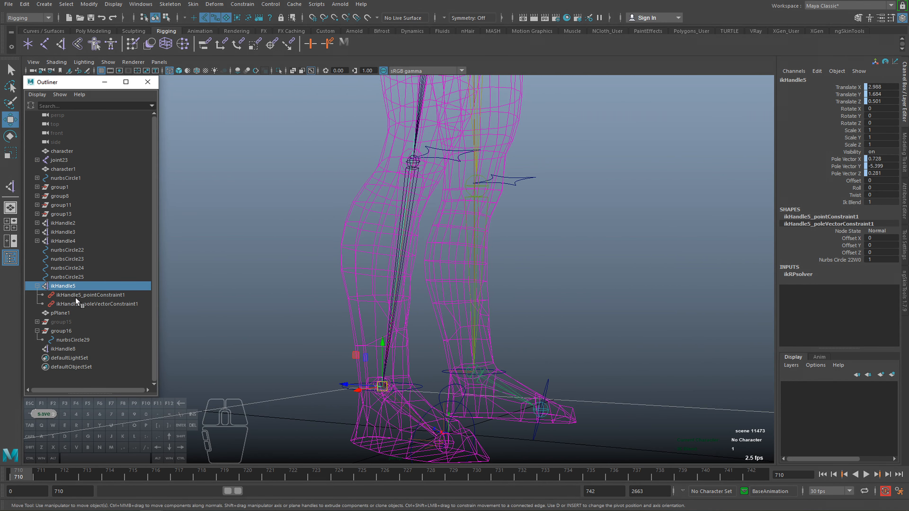
click(76, 296)
key(Delete)
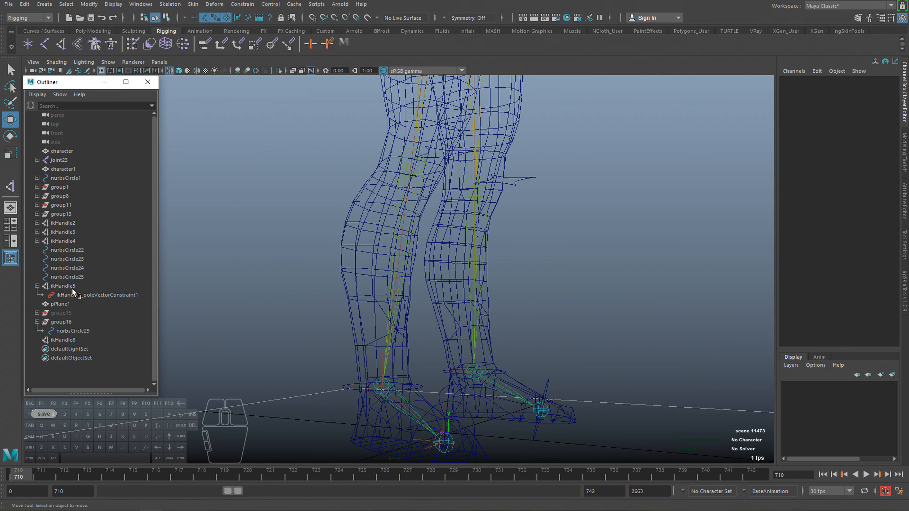
mouse_move(324, 347)
alt+mouse_down()
mouse_move(309, 354)
mouse_move(362, 325)
mouse_move(489, 372)
alt+mouse_up()
key(5)
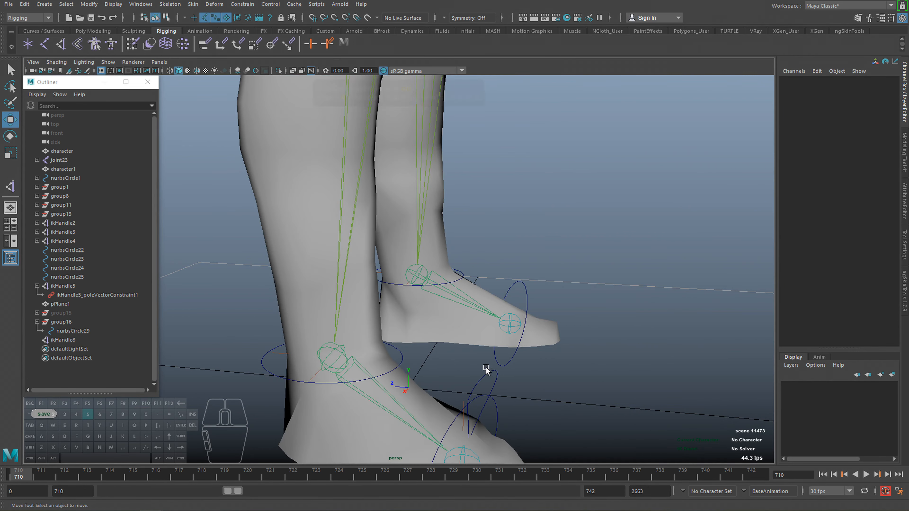
Parent group16 under the near foot's ankle control nurbsCircle10 and expand the group11 hierarchy.
alt+drag(304, 376, 435, 316)
click(433, 307)
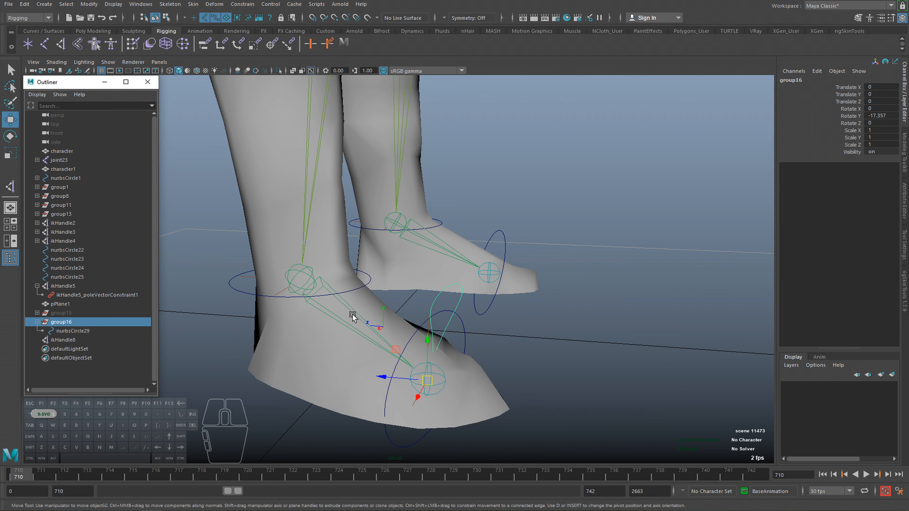
shift+click(230, 283)
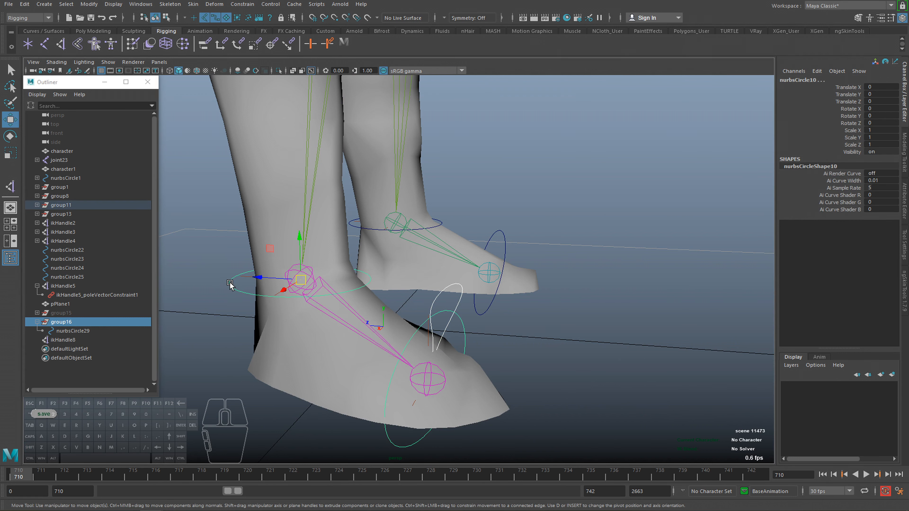
key(p)
key(f)
click(48, 231)
click(49, 223)
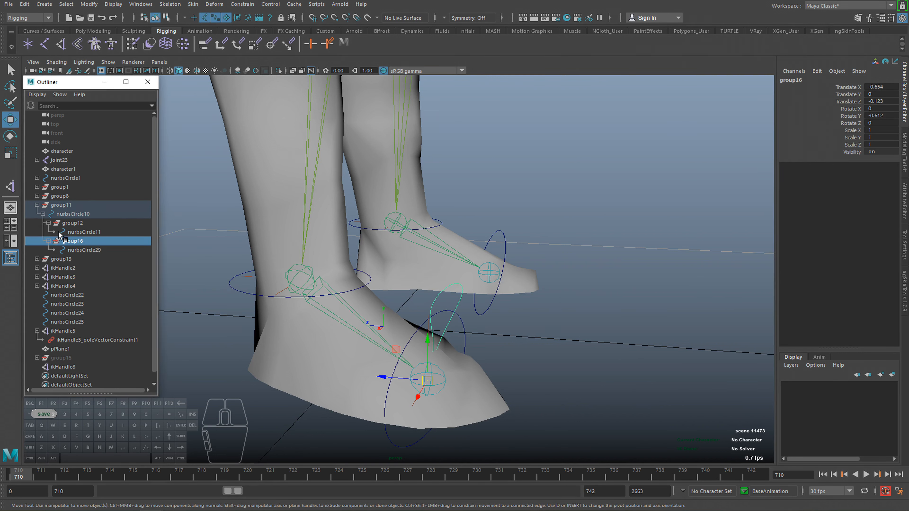
Test-rotate the ankle control nurbsCircle10, undo the rotation, and alternate selection between it and the teardrop control nurbsCircle29.
click(67, 213)
key(e)
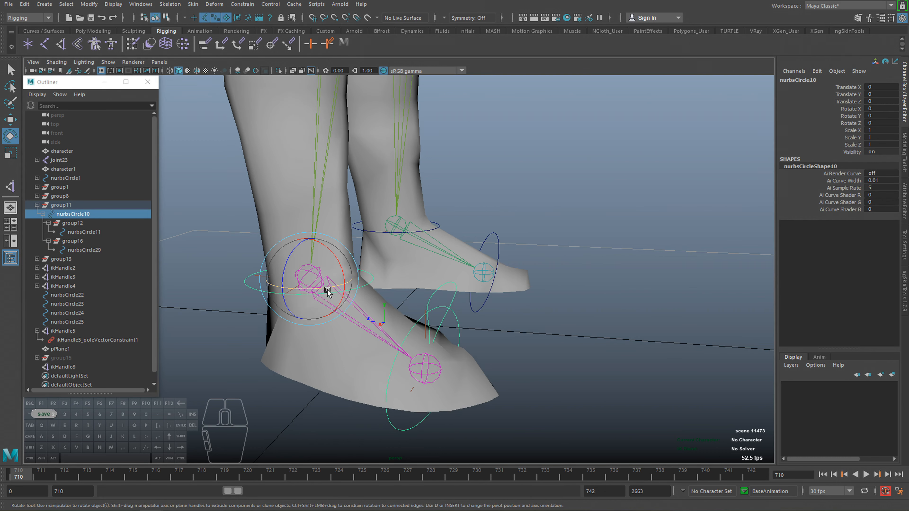
drag(329, 291, 340, 295)
key(ctrl+z)
click(457, 329)
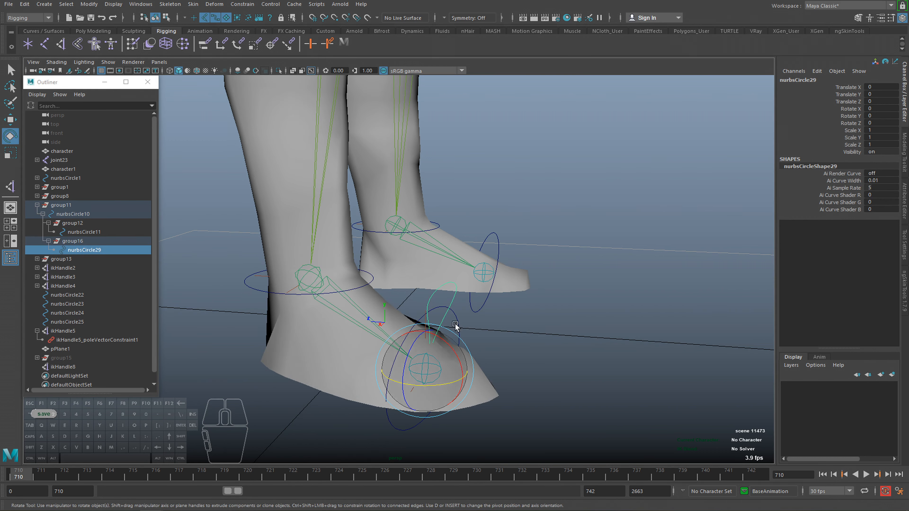
click(252, 287)
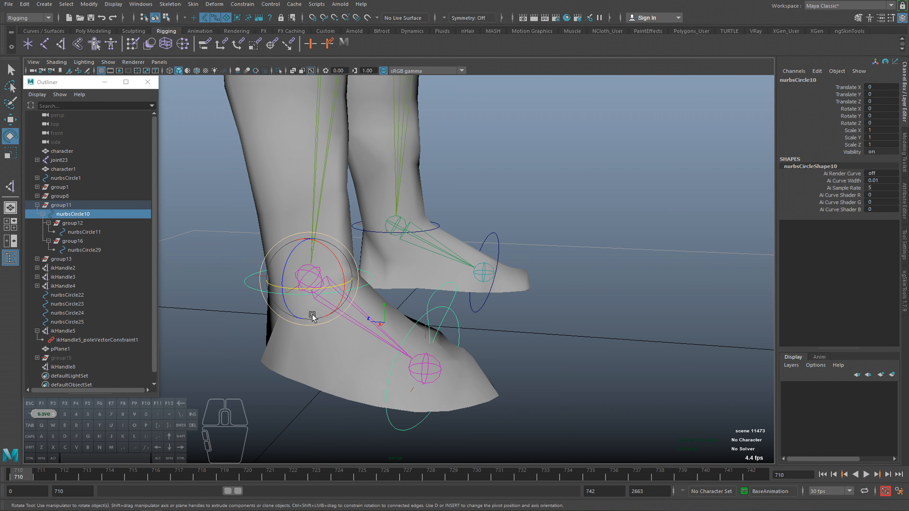
click(432, 300)
alt+drag(440, 319, 168, 325)
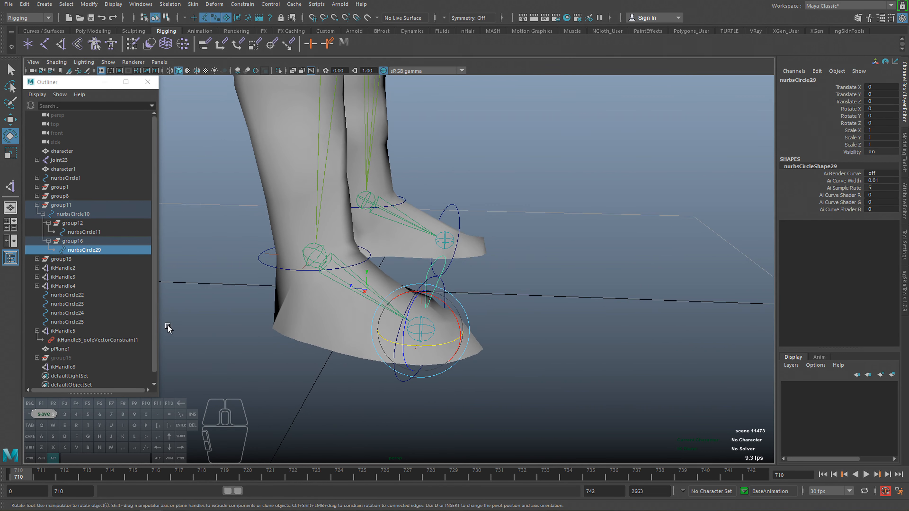
Parent ikHandle5 and ikHandle8 under the teardrop control nurbsCircle29.
click(86, 331)
scroll(80, 346, down, 1)
ctrl+click(71, 357)
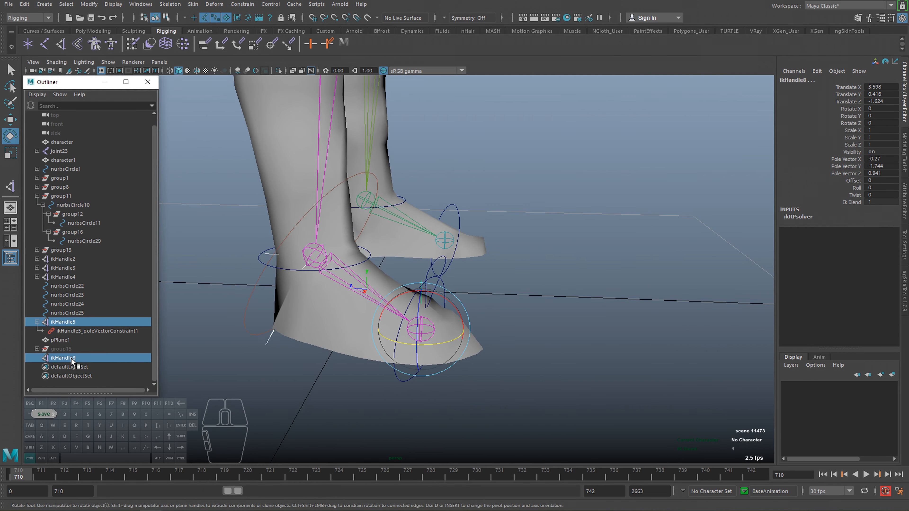
mouse_move(351, 315)
alt+mouse_down()
mouse_move(379, 301)
mouse_move(365, 314)
alt+mouse_up()
key(4)
key(5)
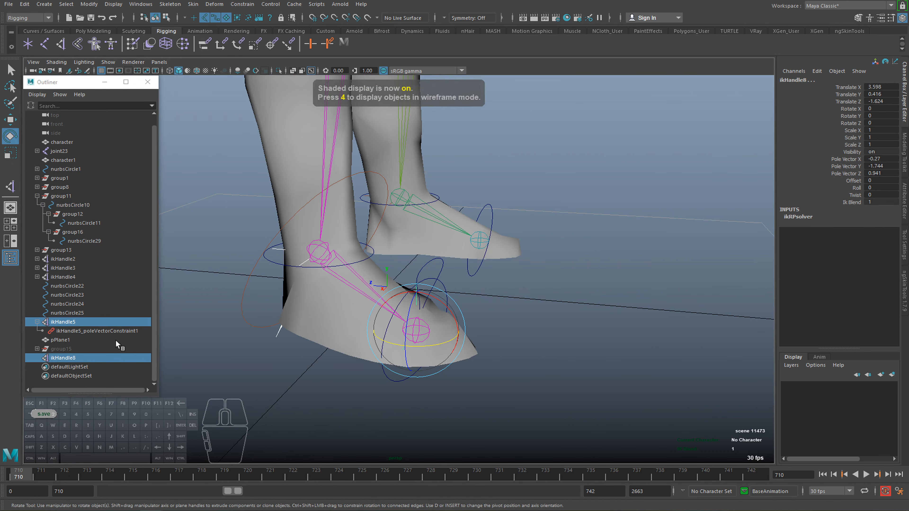
shift+click(428, 263)
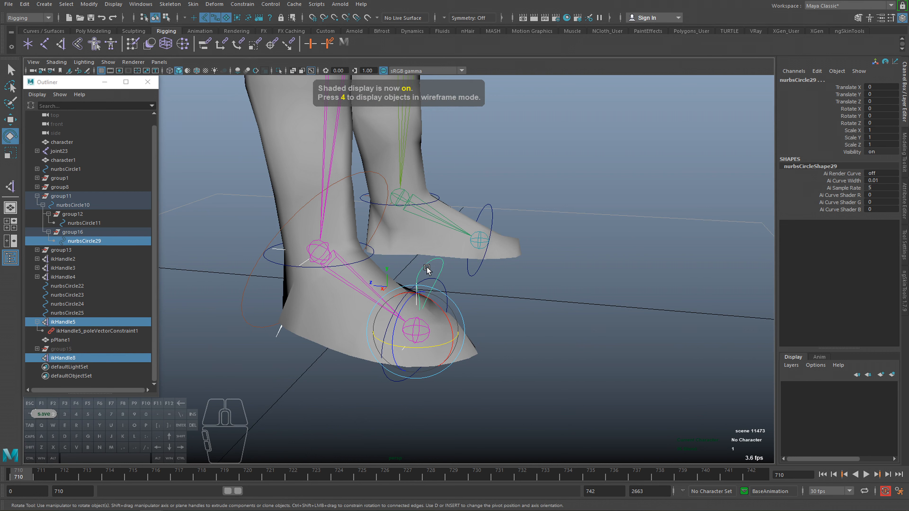
key(p)
Rotate the teardrop control nurbsCircle29 to about -52 in X to test the heel lift.
click(432, 262)
alt+drag(387, 287, 468, 343)
scroll(429, 315, down, 4)
alt+middle_drag(366, 279, 376, 358)
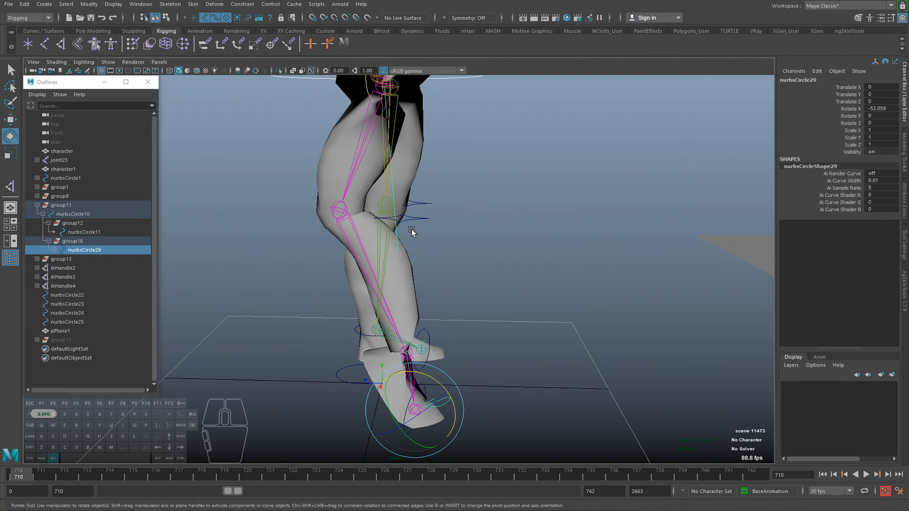
Move the near leg's knee control nurbsCircle22 forward of the knee to about -6.6 in Z.
click(418, 220)
key(w)
drag(355, 220, 506, 240)
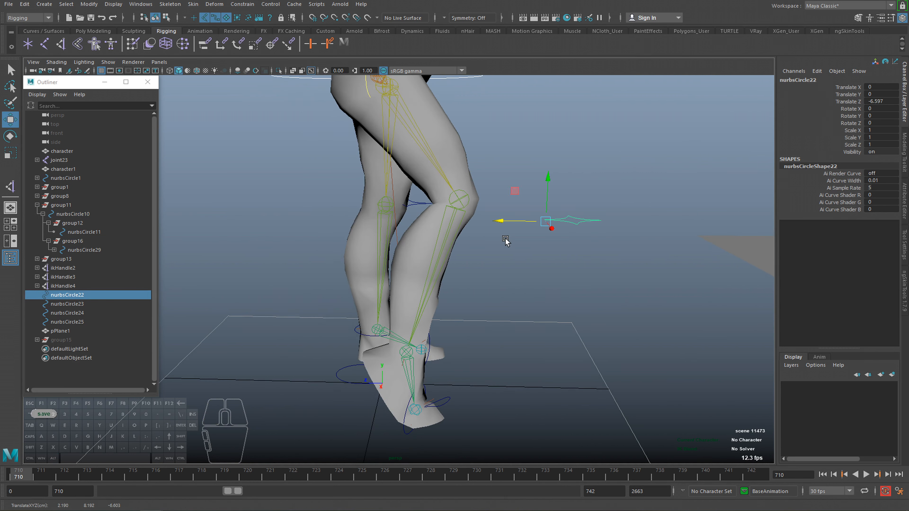
alt+middle_drag(441, 352, 442, 286)
alt+right_drag(442, 286, 481, 346)
alt+drag(481, 345, 465, 330)
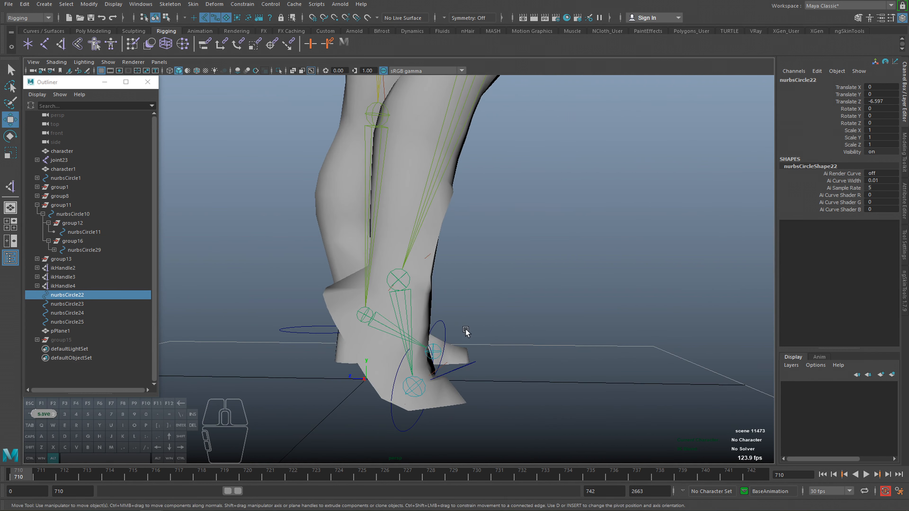
Rotate nurbsCircle29 back and forth in X to test how the ankle and knee follow the heel lift.
click(463, 368)
key(e)
drag(443, 373, 446, 391)
alt+right_drag(446, 391, 426, 357)
mouse_move(426, 357)
alt+mouse_down()
mouse_move(448, 366)
mouse_move(418, 337)
mouse_move(432, 349)
alt+mouse_up()
alt+drag(439, 358, 403, 373)
drag(402, 363, 389, 346)
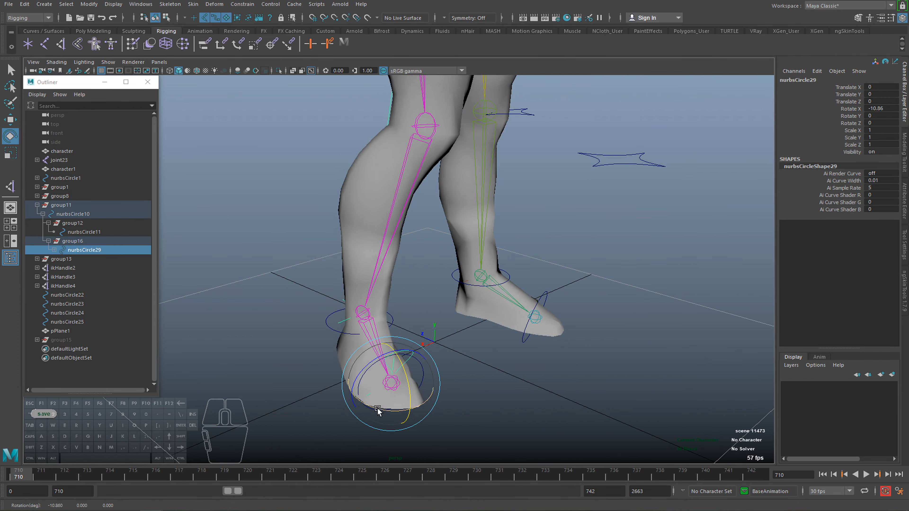
Try further rotations of nurbsCircle29 around the ball joint and undo them.
drag(377, 408, 388, 440)
key(ctrl+z)
drag(413, 351, 430, 405)
key(ctrl+z)
key(ctrl+z)
key(ctrl+z)
alt+middle_drag(430, 405, 392, 348)
alt+right_drag(391, 348, 579, 325)
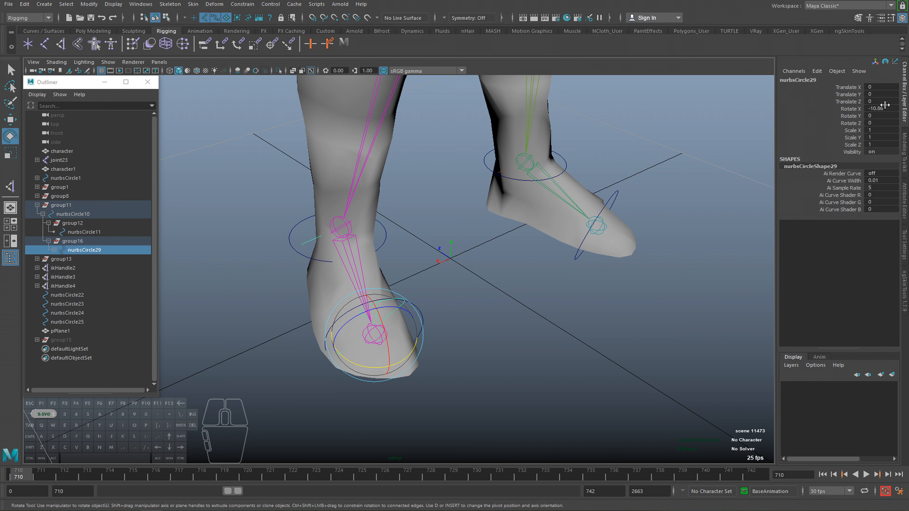
Reset Rotate X of nurbsCircle29 to 0, try the X rotation once more and restore it to 0.
text(0)
key(Return)
alt+drag(568, 275, 578, 262)
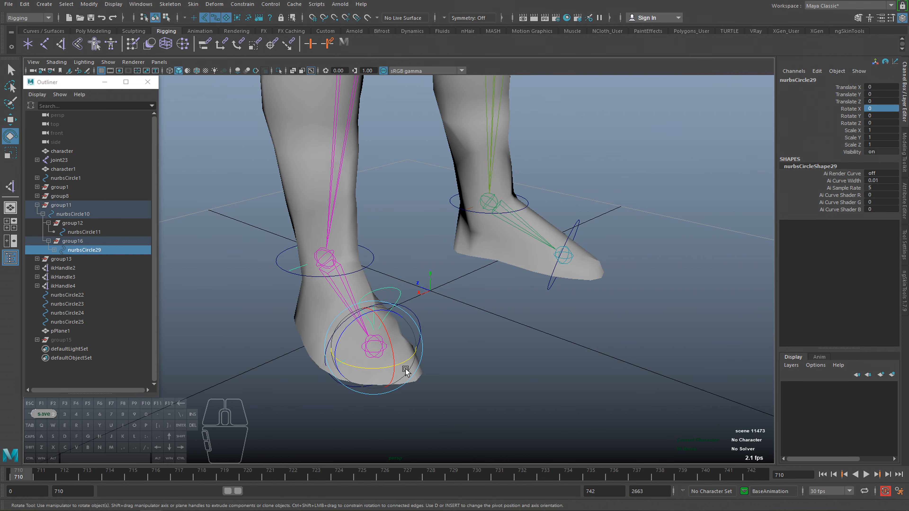
drag(393, 347, 390, 365)
text(0)
key(Return)
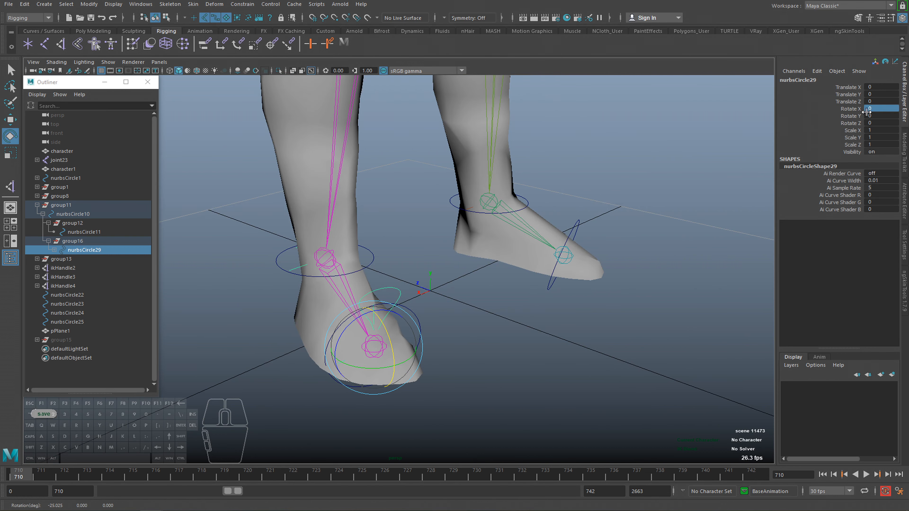
Try the sideways rotation of nurbsCircle29, undo it, and lock and hide its Rotate Y channel.
click(860, 109)
click(856, 122)
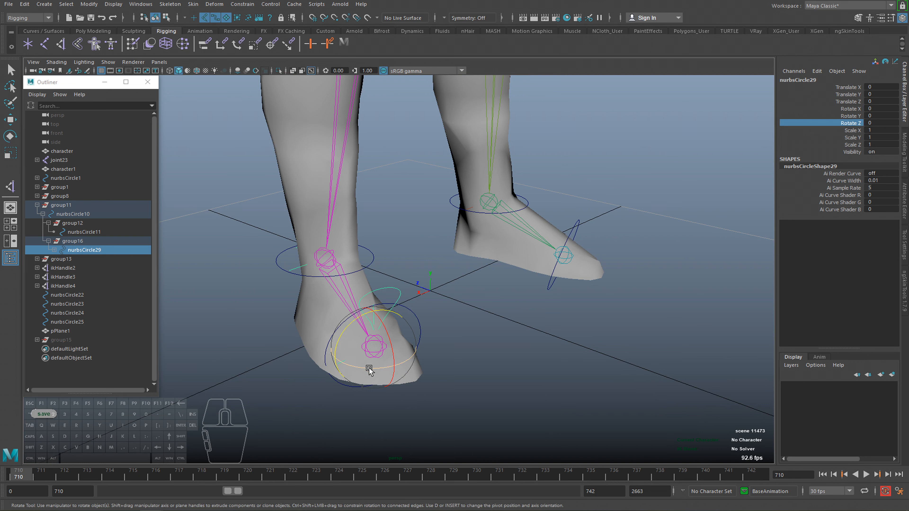
drag(369, 368, 391, 369)
key(ctrl+z)
click(851, 117)
right_click(851, 116)
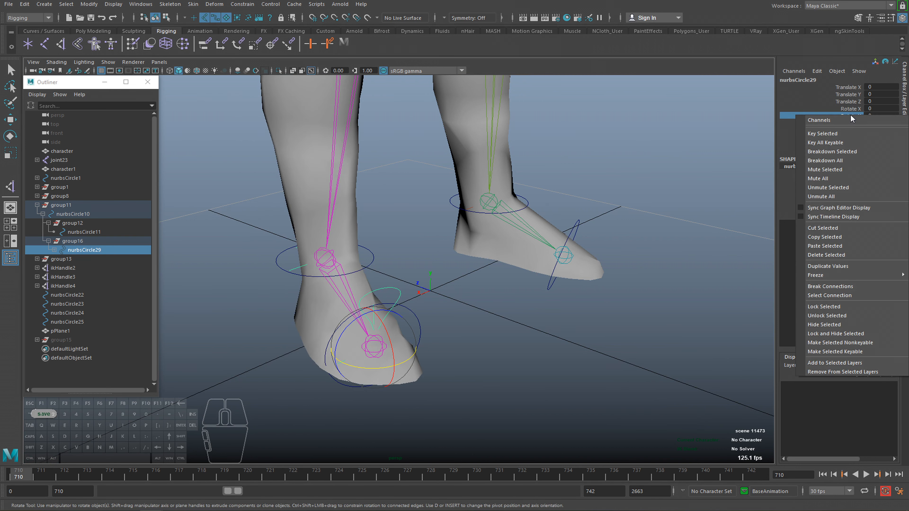
click(826, 336)
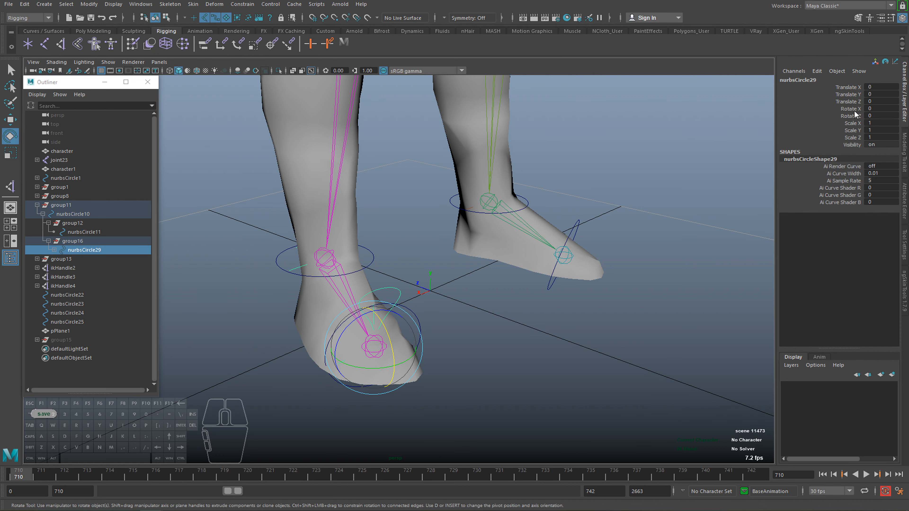
Test the remaining rotation of nurbsCircle29 on the near foot and undo it.
alt+drag(645, 280, 410, 367)
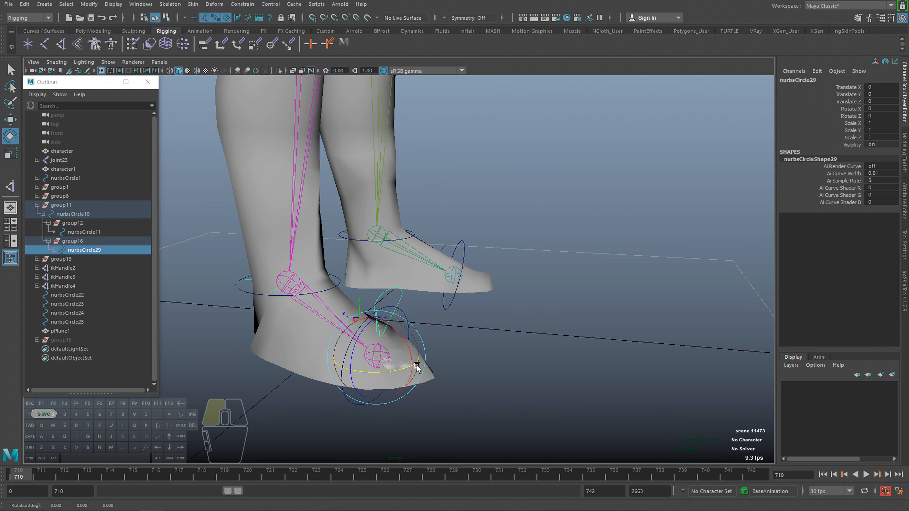
drag(385, 380, 387, 378)
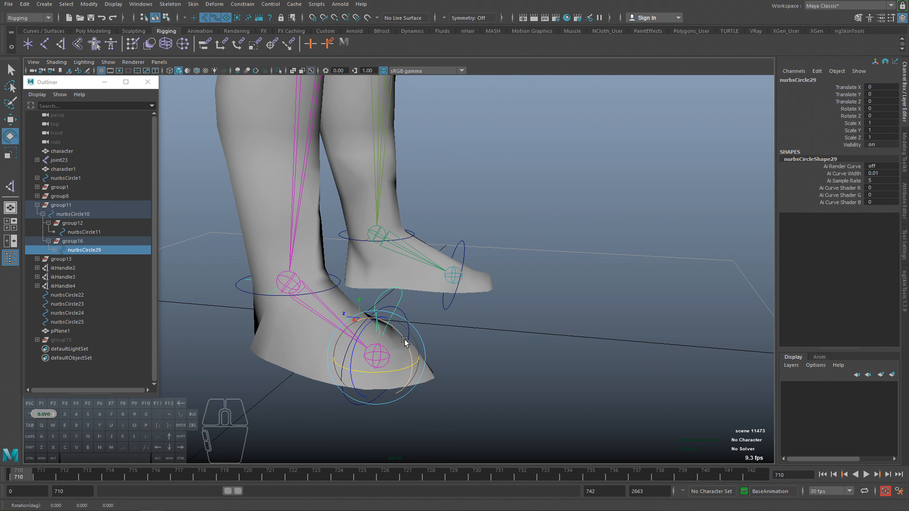
drag(405, 343, 388, 293)
key(ctrl+z)
key(ctrl+z)
Rotate the toe control nurbsCircle11 about 42 degrees in X to bend the toes up.
key(q)
click(367, 331)
key(e)
key(q)
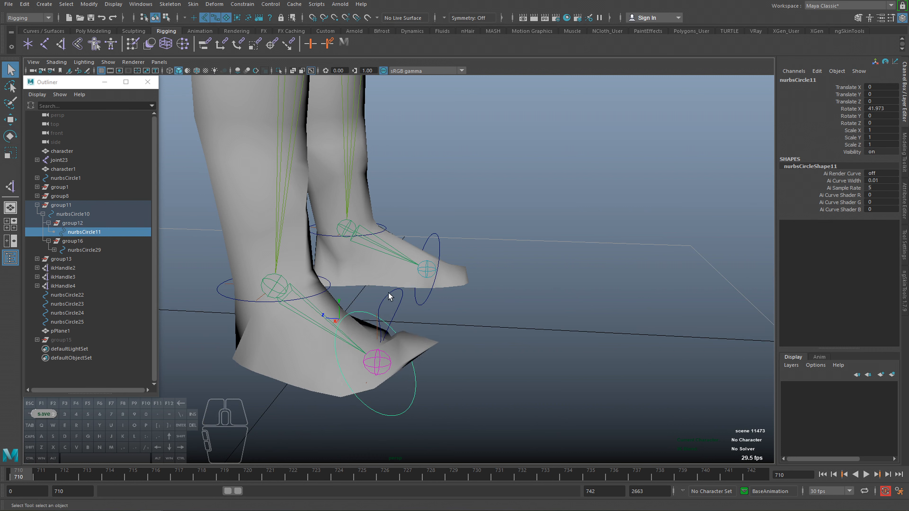
Rotate nurbsCircle29 to lift the heel and try it in combination with the toe control nurbsCircle11.
click(389, 293)
key(e)
drag(406, 337, 404, 410)
key(q)
click(407, 334)
key(e)
key(q)
click(413, 377)
key(e)
Move the ankle control nurbsCircle10 upward by about 0.6 in Y to test lifting the whole foot.
click(234, 302)
alt+drag(237, 304, 320, 321)
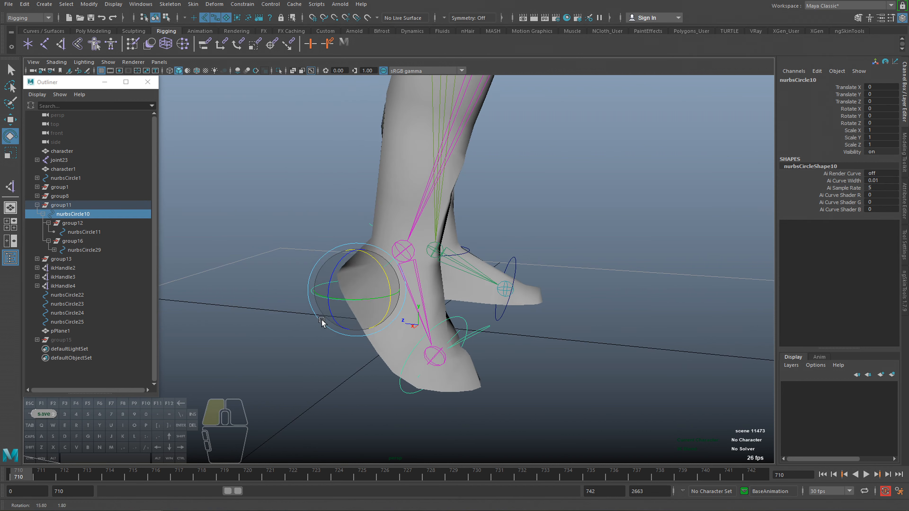
key(w)
drag(350, 291, 356, 267)
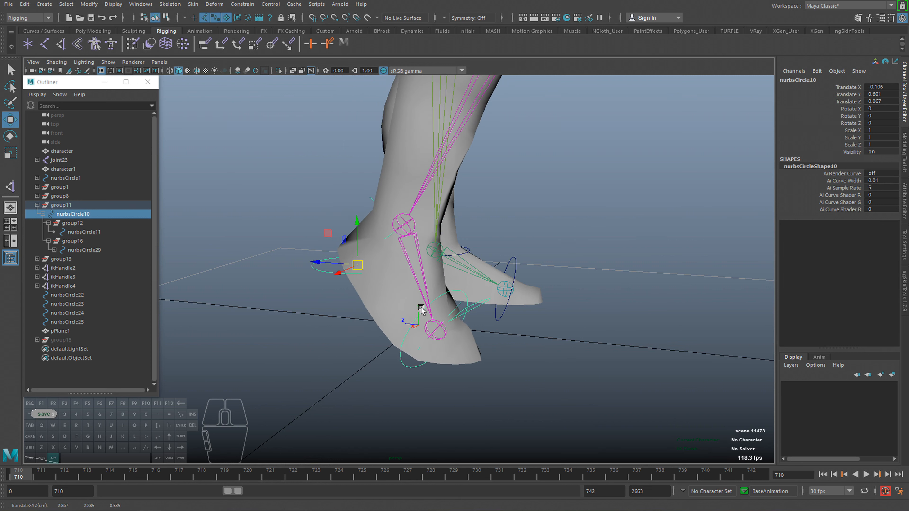
alt+right_drag(422, 309, 394, 309)
alt+middle_drag(394, 309, 395, 336)
Undo the foot, heel and toe test poses and reselect the foot controls to check them.
key(ctrl+z)
key(ctrl+z)
key(ctrl+z)
key(ctrl+z)
key(ctrl+z)
key(ctrl+z)
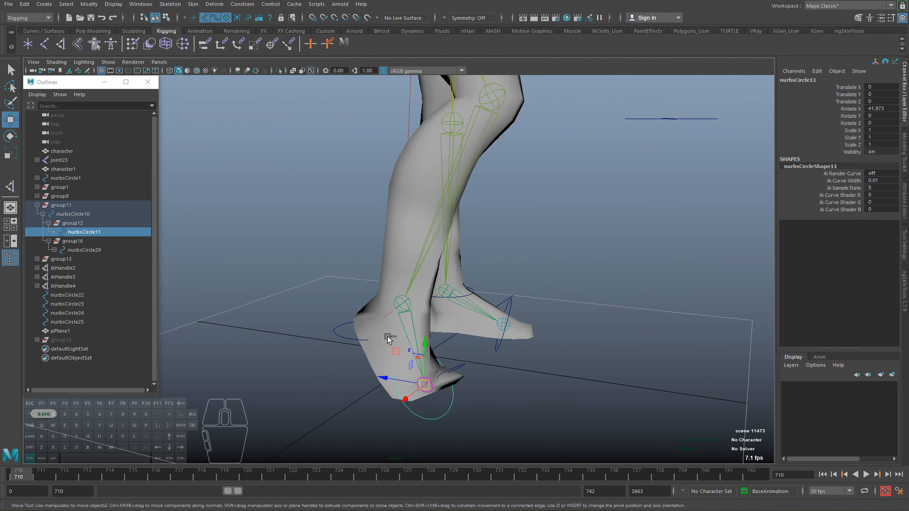
key(ctrl+z)
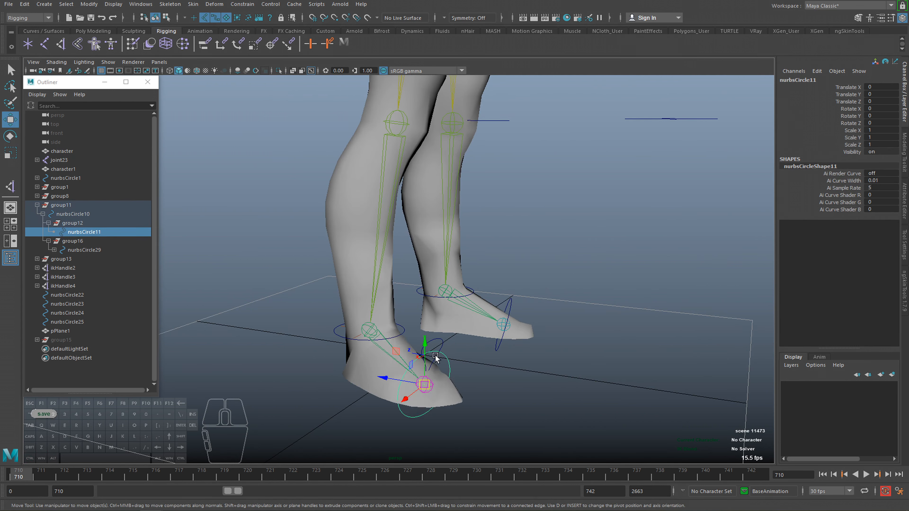
key(q)
click(437, 343)
click(402, 328)
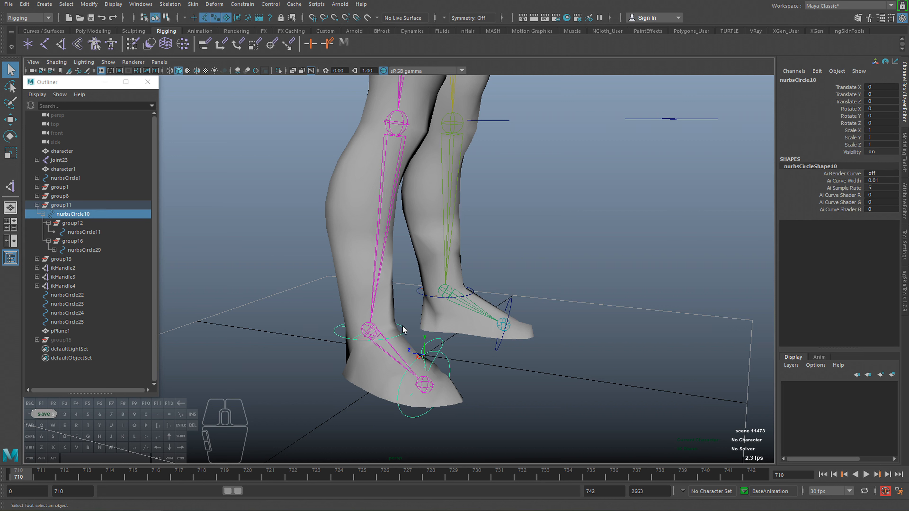
key(ctrl+z)
click(441, 328)
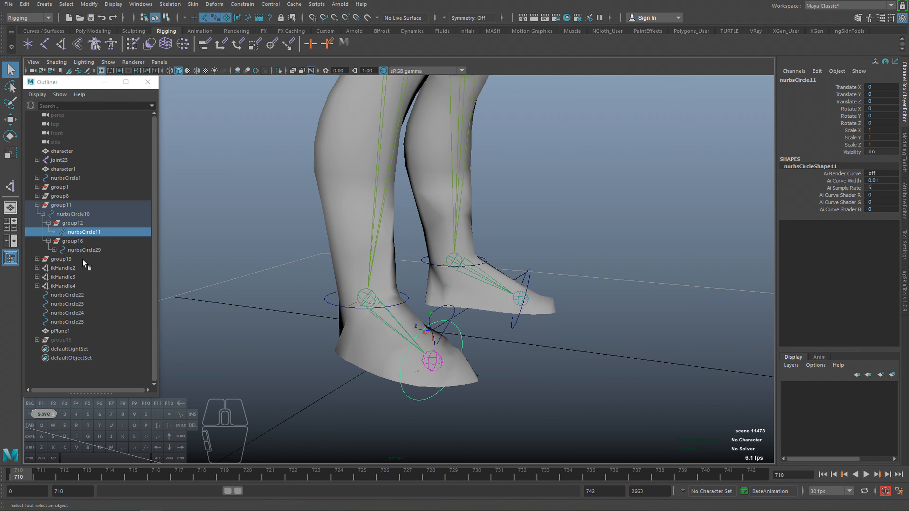
Expand nurbsCircle29 and ikHandle5, and select the whole hierarchy from group11 through ikHandle8.
click(54, 249)
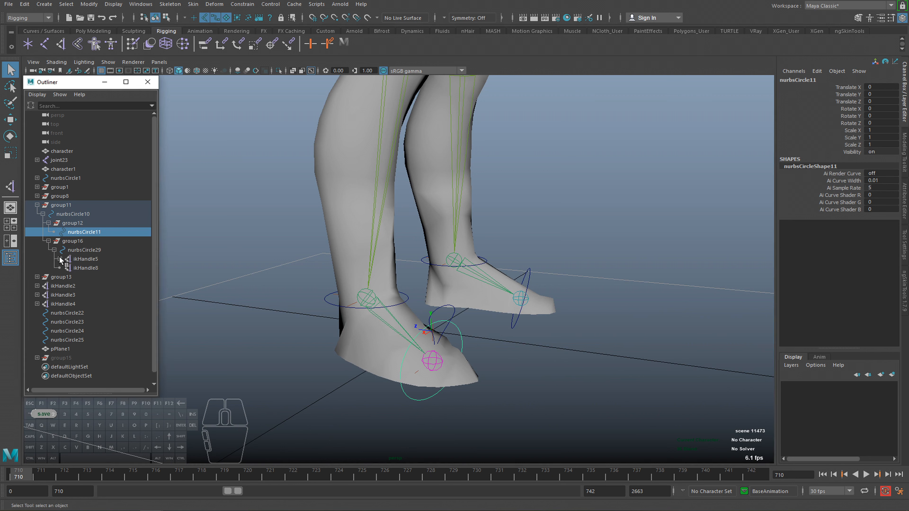
click(60, 259)
click(67, 205)
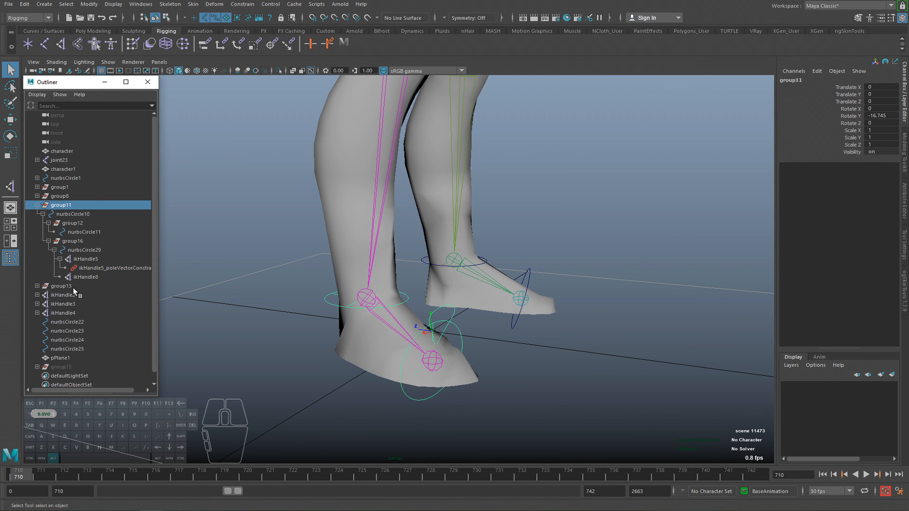
shift+click(87, 277)
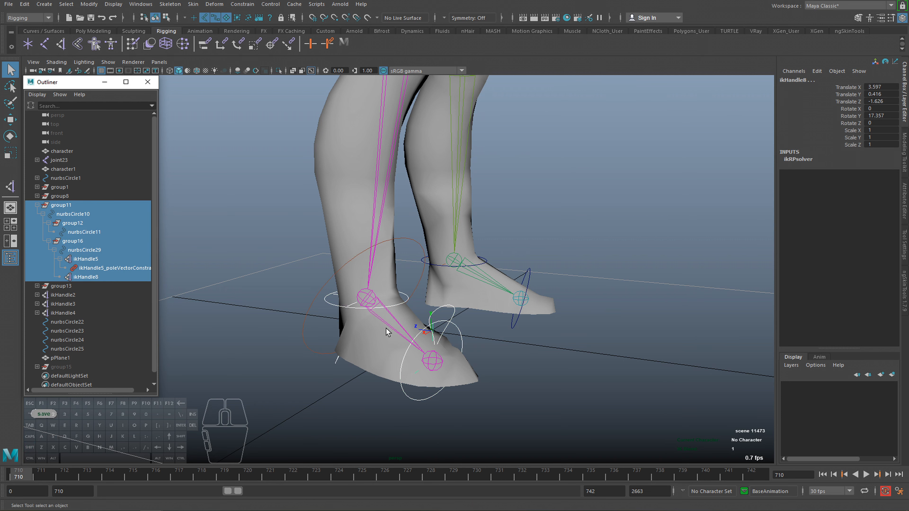
Save the scene as a new Maya ASCII file in D:\Course under a modified less_mocap_cycle name.
click(9, 4)
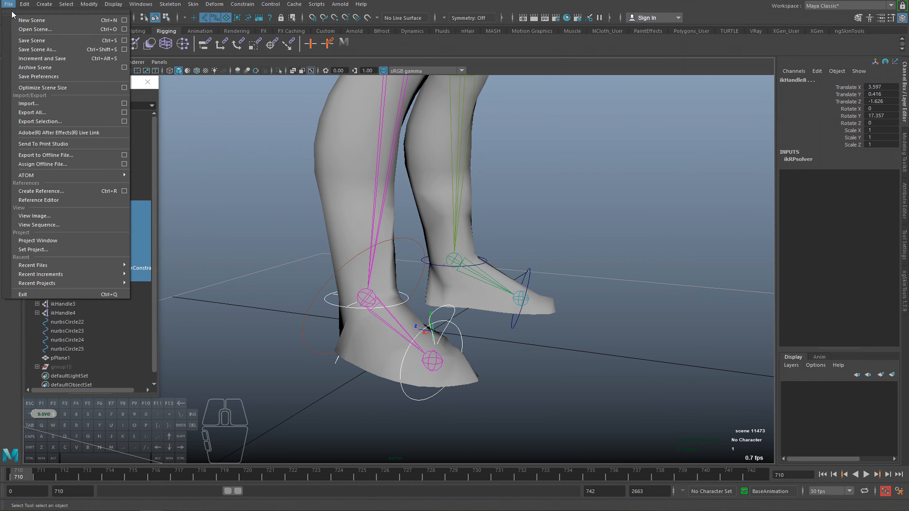
click(42, 51)
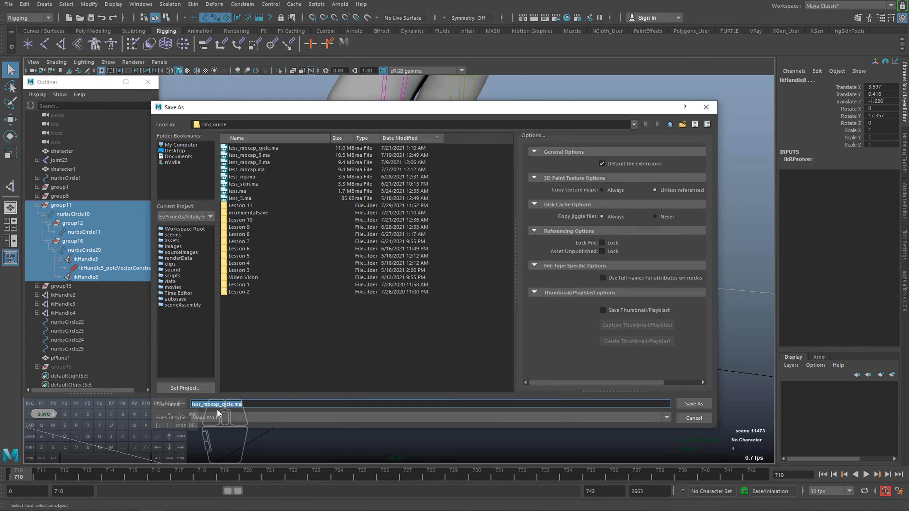
key(Right)
key(BackSpace)
key(BackSpace)
key(BackSpace)
key(BackSpace)
key(BackSpace)
key(BackSpace)
key(BackSpace)
key(BackSpace)
text(f)
key(Return)
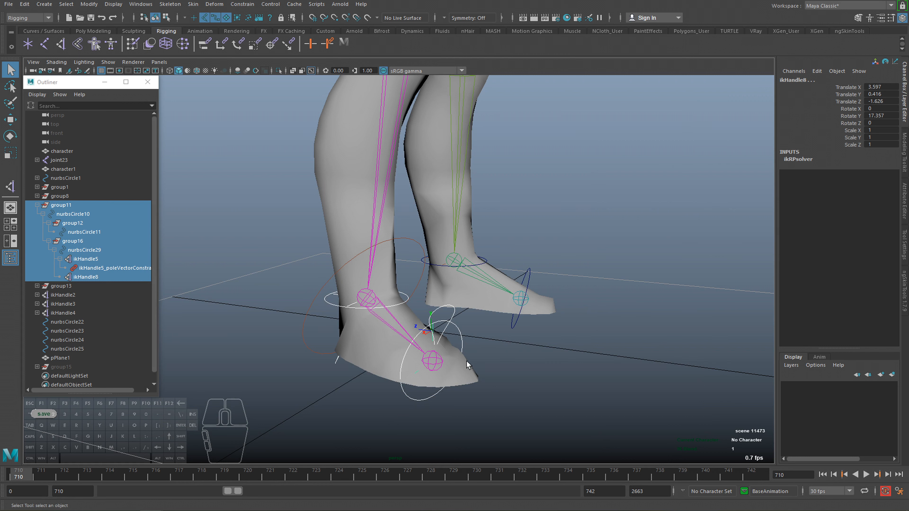
Rotate the ankle control nurbsCircle10 about Z to test a sideways tilt of the near foot, and undo it.
alt+drag(467, 364, 563, 349)
click(563, 349)
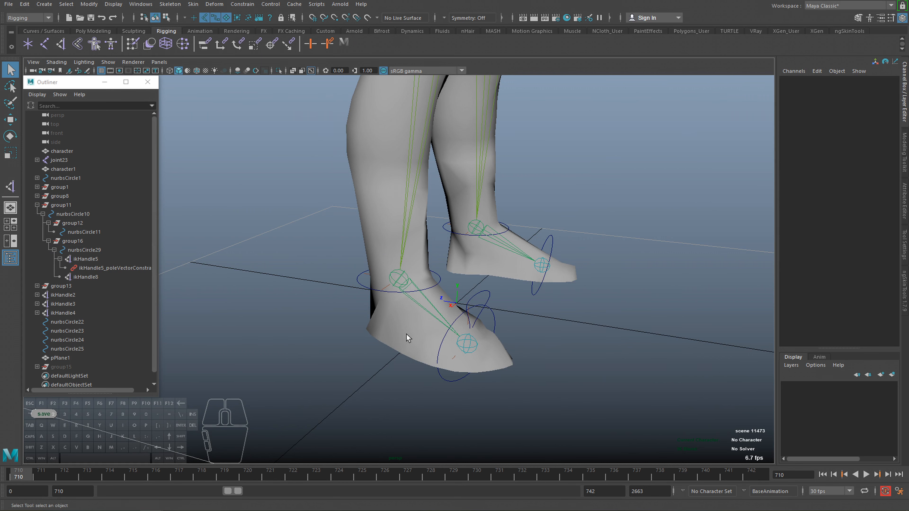
alt+drag(429, 333, 414, 306)
click(447, 277)
key(e)
drag(392, 248, 382, 352)
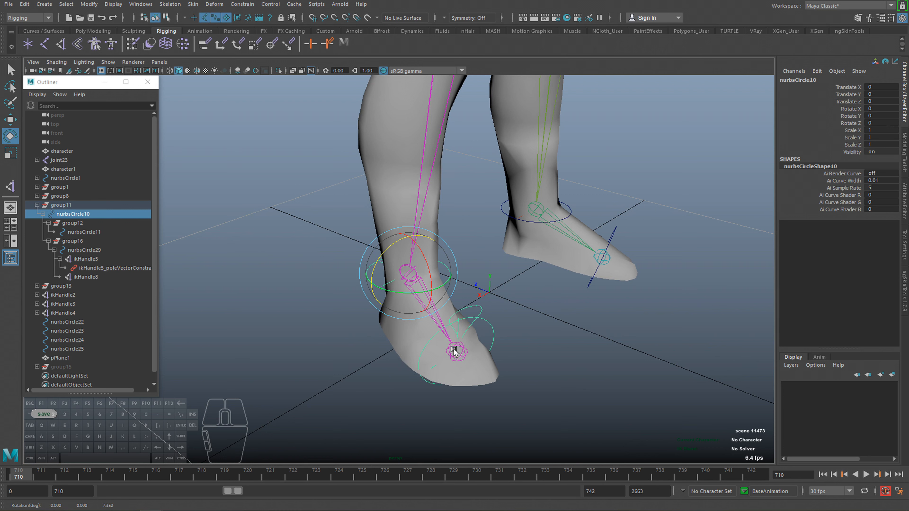
alt+drag(453, 351, 183, 260)
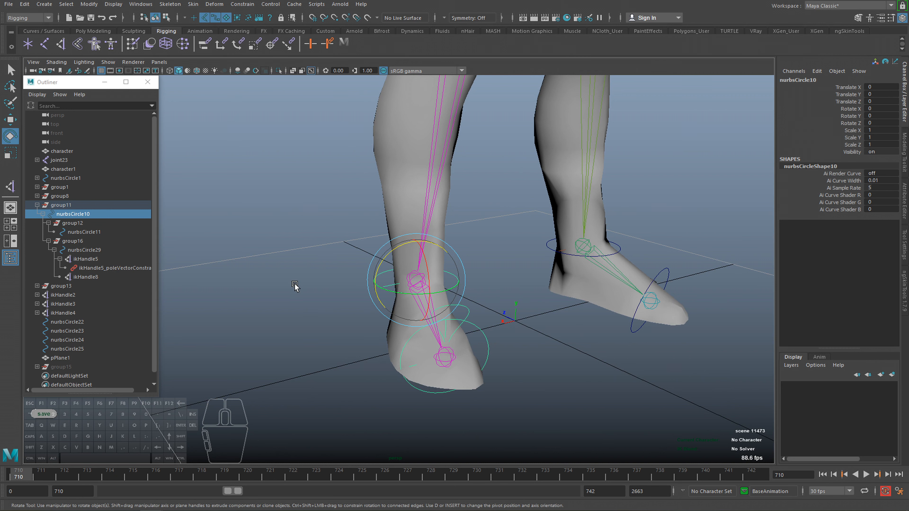
Test-rotate the toe control nurbsCircle11 and the heel-lift control nurbsCircle29 about X, undoing each rotation.
click(81, 231)
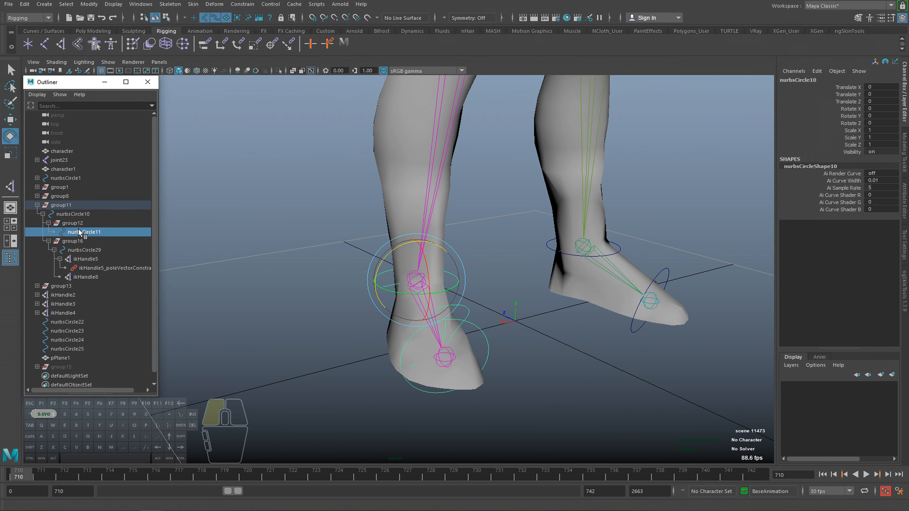
alt+drag(410, 340, 484, 303)
key(ctrl+z)
click(76, 222)
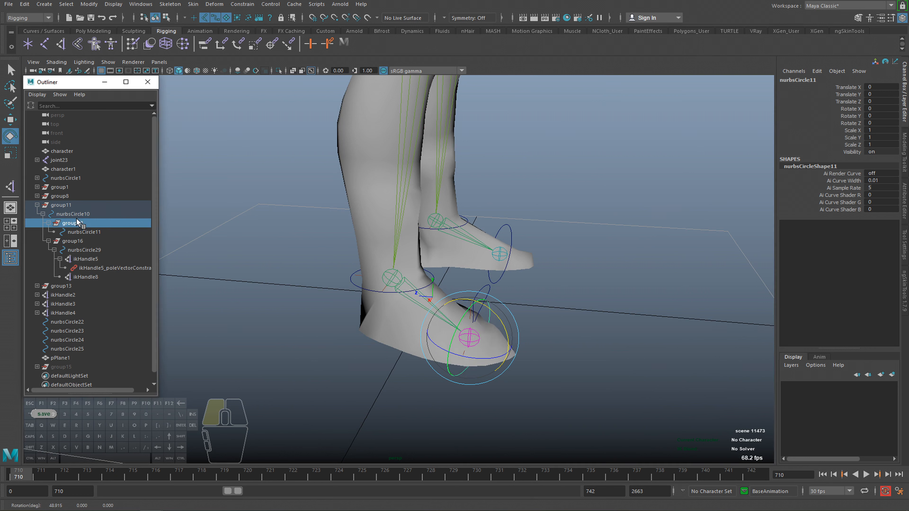
alt+drag(401, 290, 428, 288)
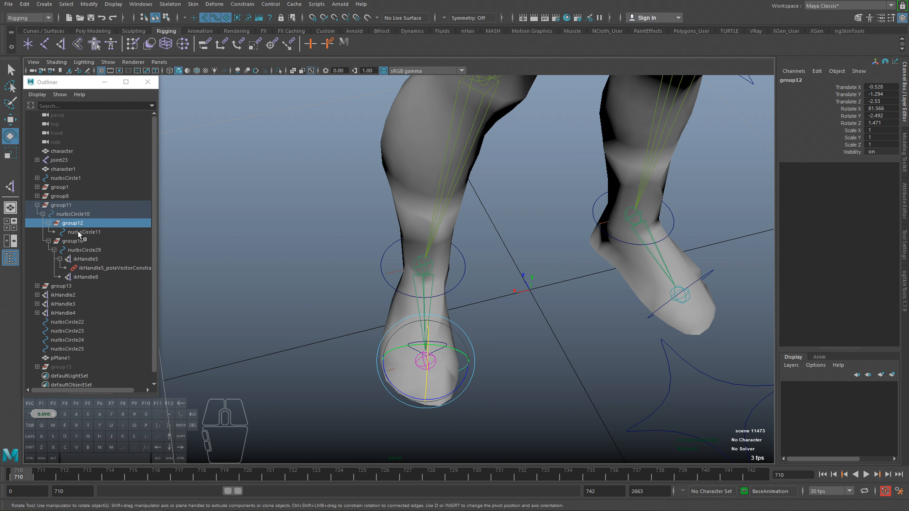
click(75, 223)
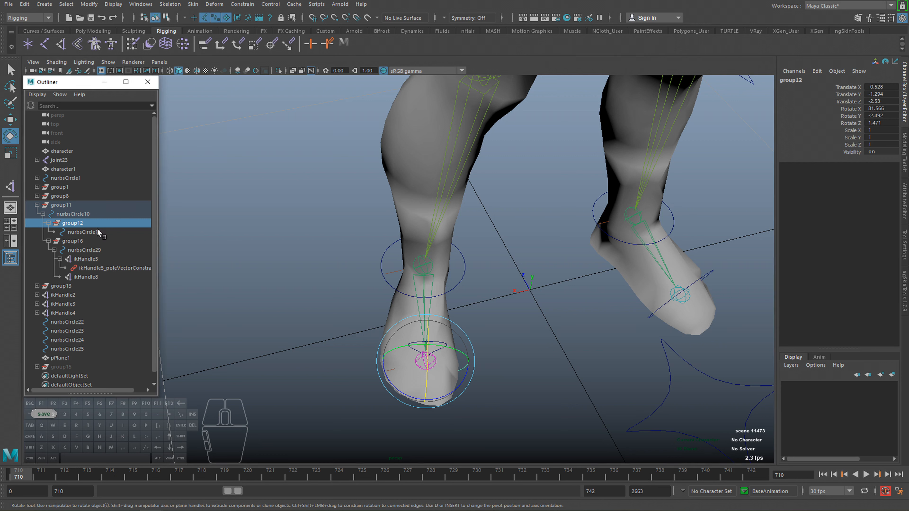
click(81, 232)
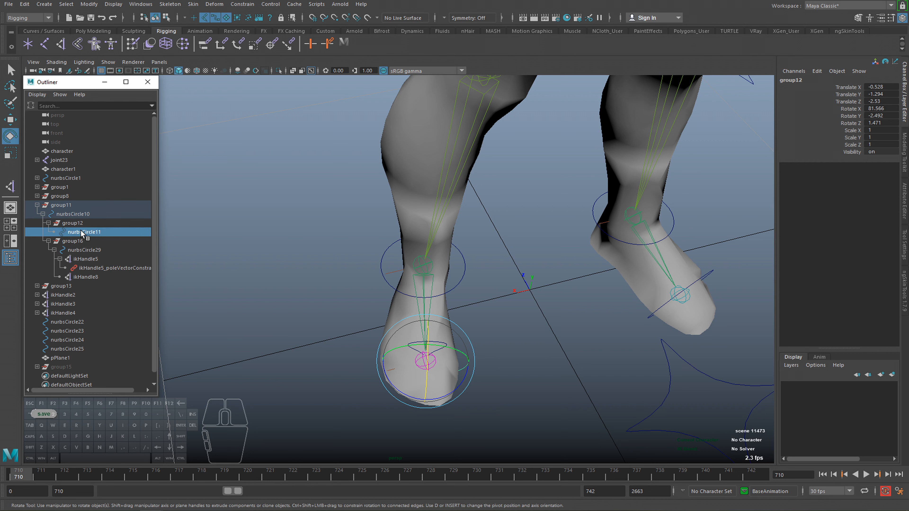
click(86, 250)
alt+drag(371, 311, 497, 342)
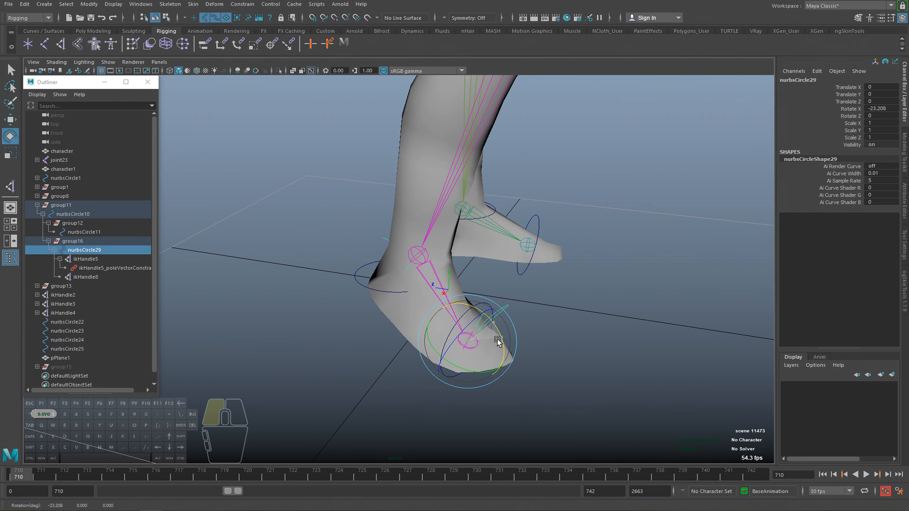
key(ctrl+z)
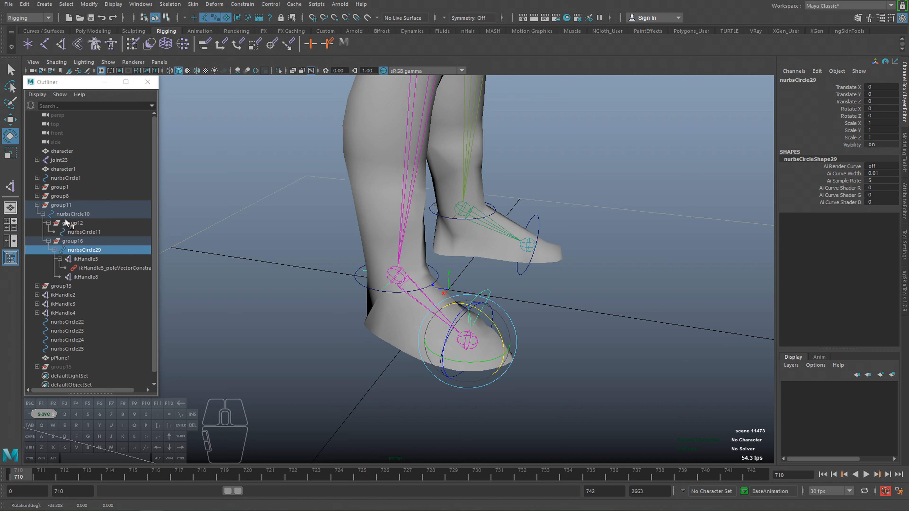
Collapse group12 and group16 under nurbsCircle10, combine them in one new parent group, and expand it.
click(49, 222)
click(49, 232)
click(71, 223)
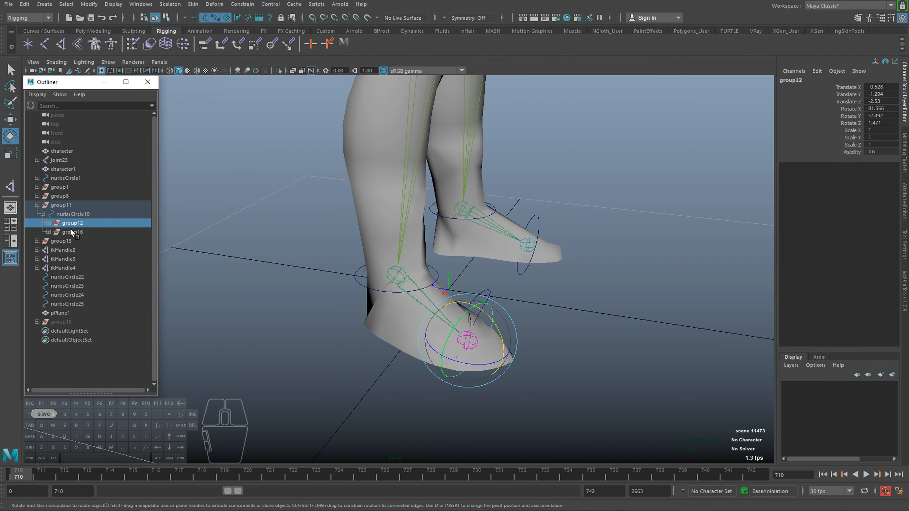
click(70, 232)
click(70, 223)
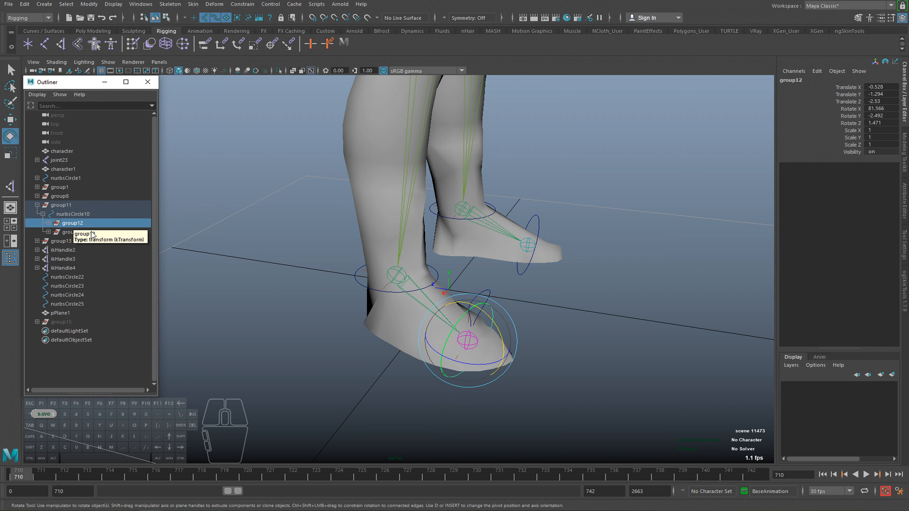
click(90, 232)
ctrl+click(81, 222)
key(ctrl+g)
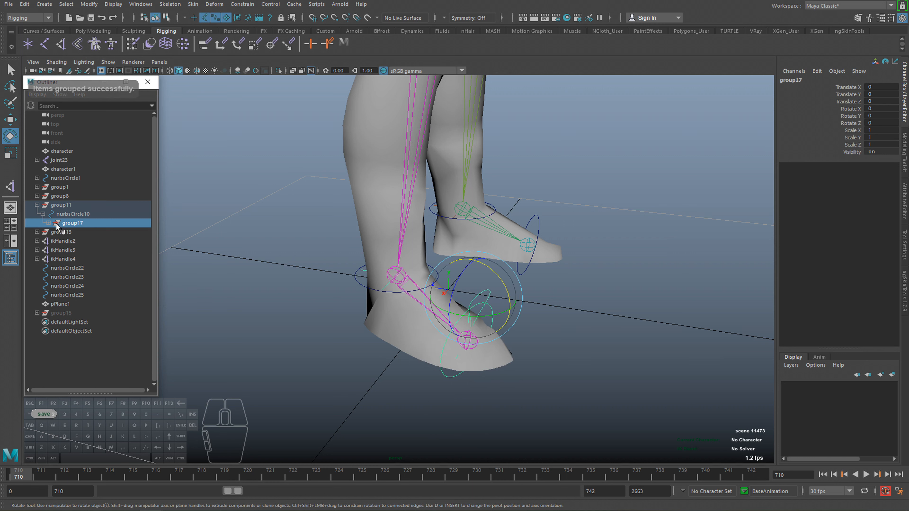
click(48, 223)
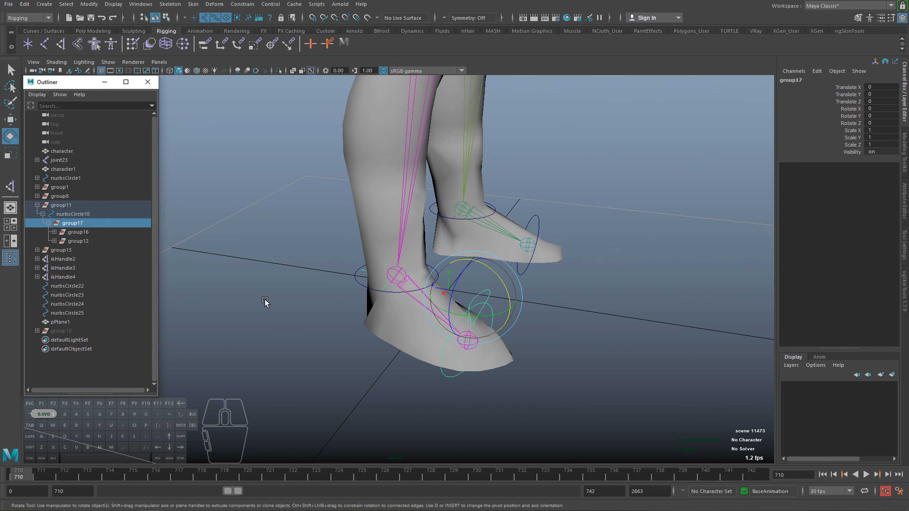
Tilt nurbsCircle10 sideways about Z to check where the foot pivots, and undo the rotation.
alt+drag(428, 311, 481, 344)
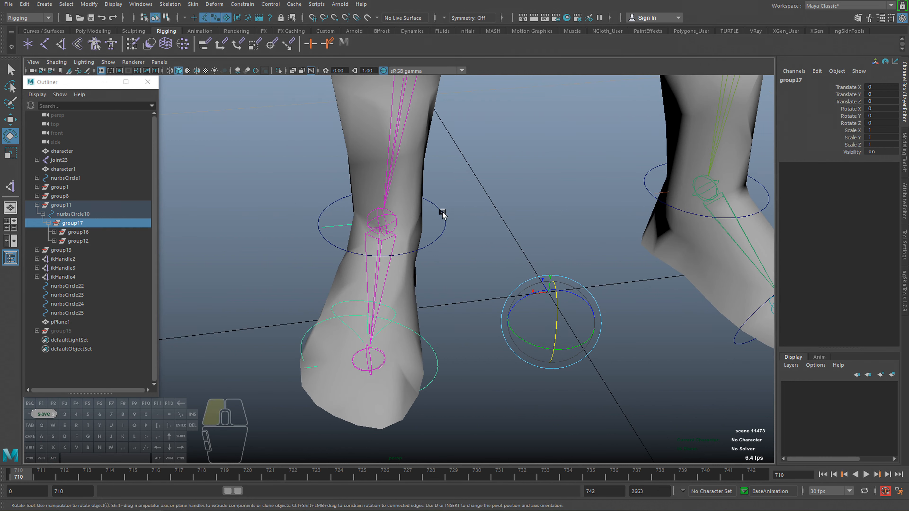
click(422, 212)
drag(421, 209, 431, 234)
key(ctrl+z)
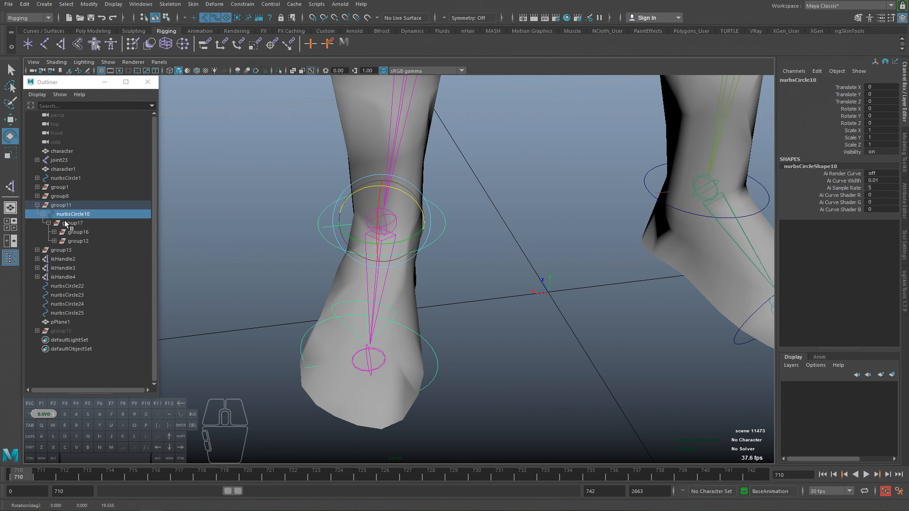
Move the pivot of group17 to the inner edge of the near foot's sole, then test its roll and undo the test.
click(72, 223)
alt+drag(443, 308, 465, 329)
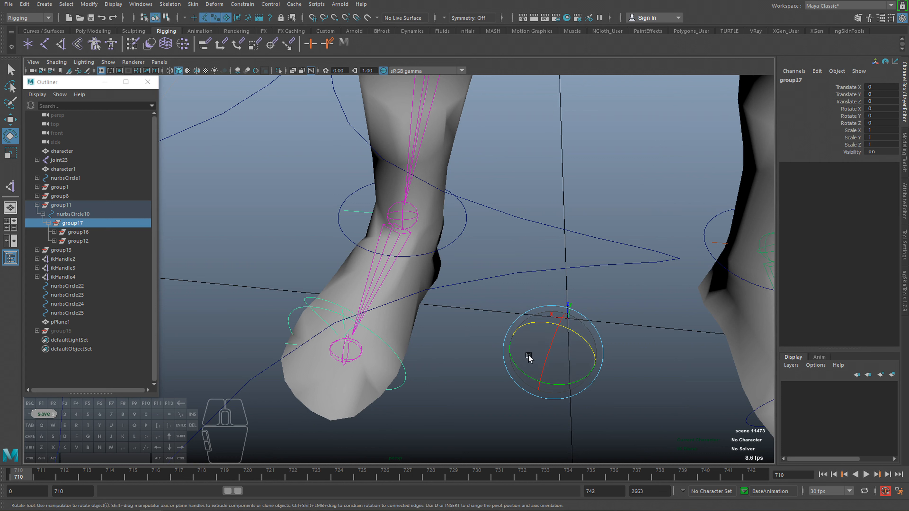
alt+drag(528, 357, 378, 344)
key(d)
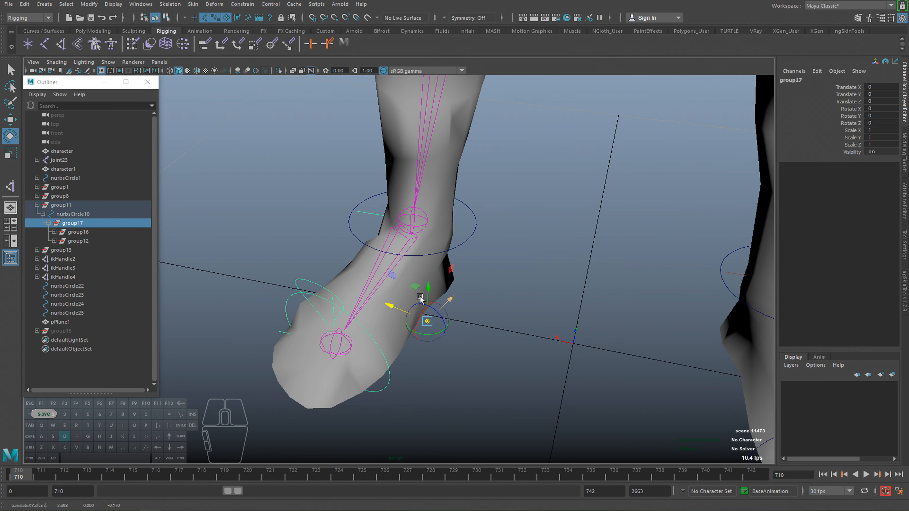
drag(454, 297, 434, 335)
drag(364, 338, 370, 342)
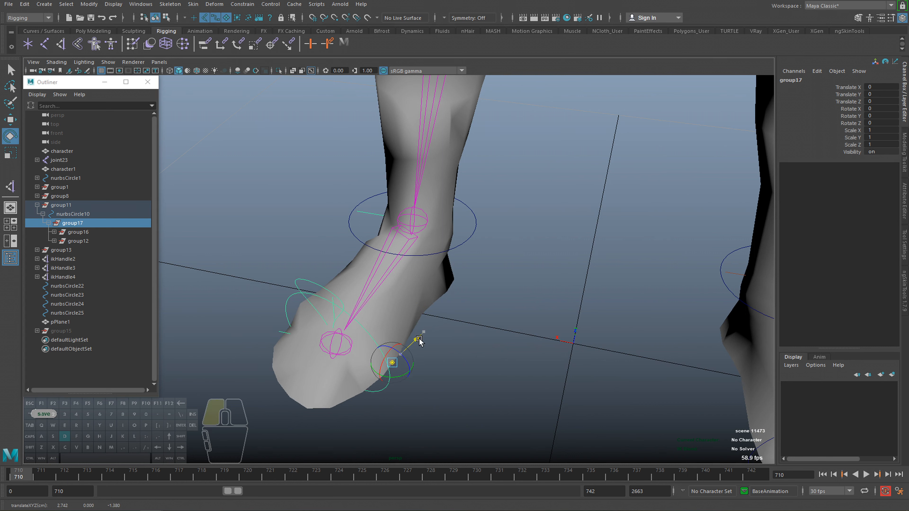
alt+drag(412, 365, 449, 346)
key(ctrl+z)
alt+drag(400, 316, 431, 336)
Wrap group17 in another parent group under nurbsCircle10 and expand the nested groups.
click(85, 222)
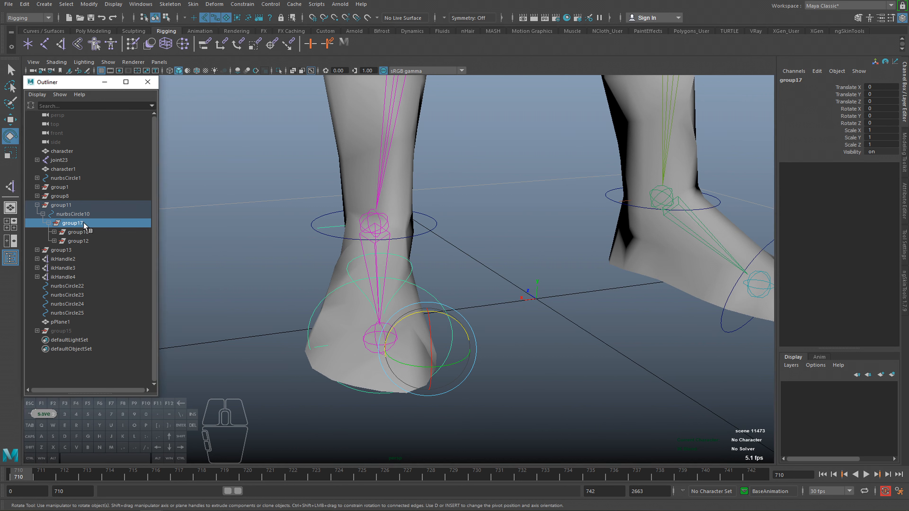
key(ctrl+g)
click(49, 223)
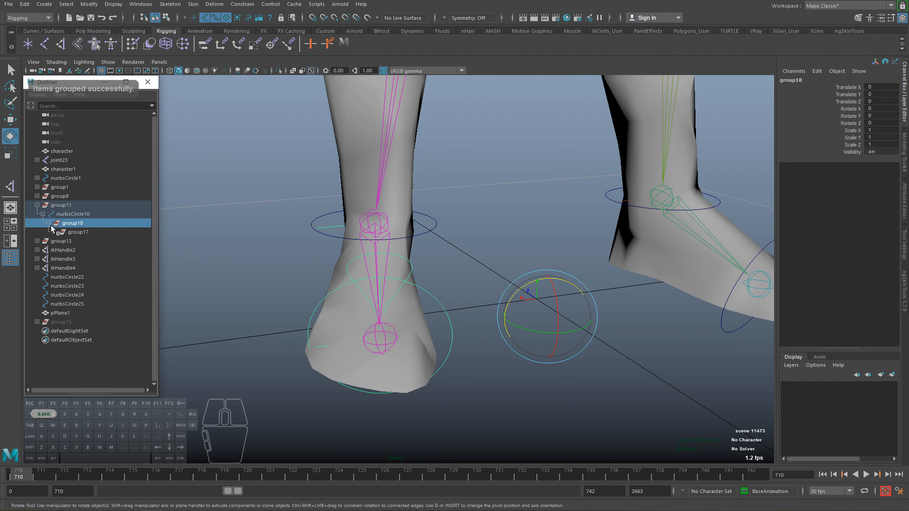
click(53, 232)
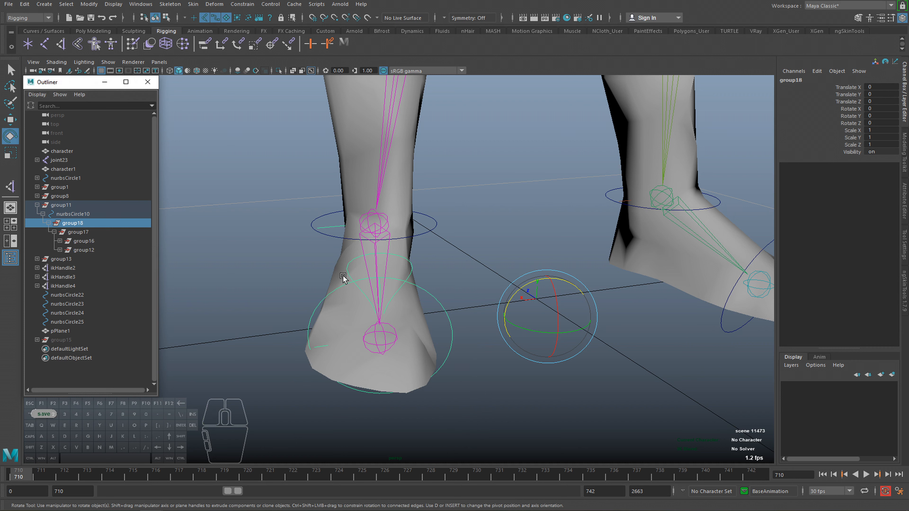
Move the pivot of group18 to the outer edge of the near foot at floor level, then test its roll and undo the test.
alt+middle_drag(422, 296, 461, 313)
alt+drag(461, 312, 490, 322)
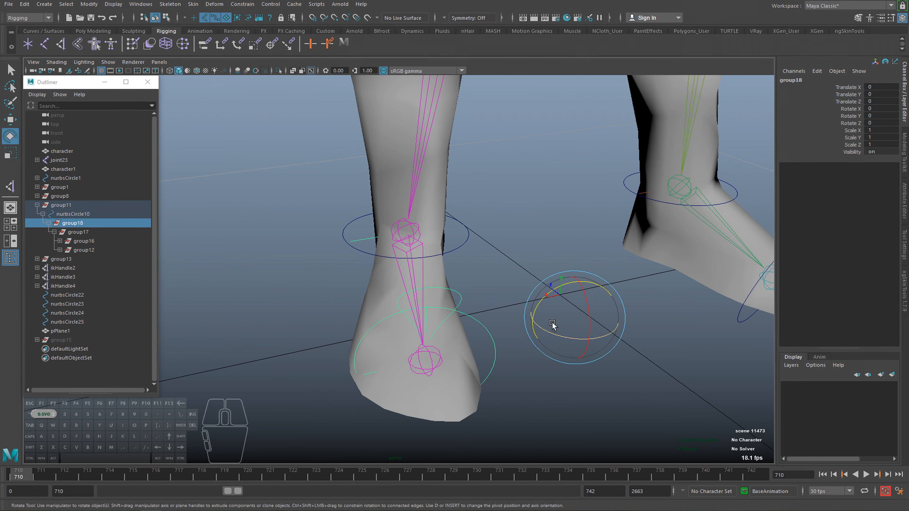
key(d)
alt+drag(505, 286, 523, 297)
key(d)
drag(503, 260, 344, 311)
key(e)
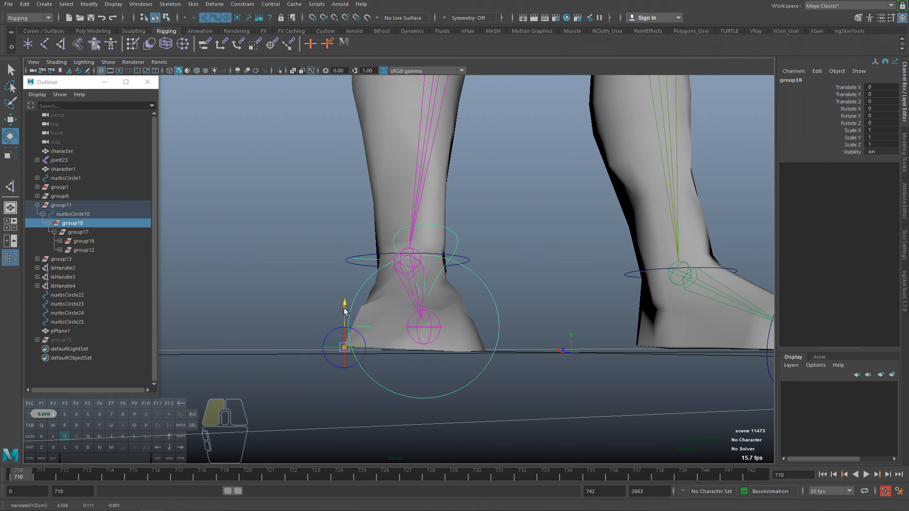
drag(374, 316, 438, 292)
key(ctrl+z)
Recheck group17's pivot at the foot's inner edge with an undone test rotation, and save the scene.
click(79, 232)
key(d)
key(e)
key(ctrl+z)
alt+drag(333, 304, 409, 335)
key(ctrl+s)
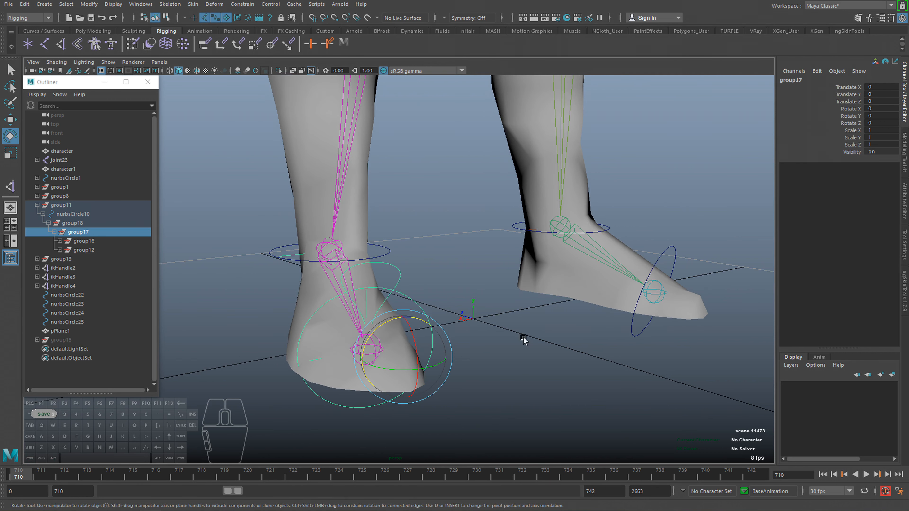
Open the attributes of group17 and expand its rotation limit settings.
alt+drag(502, 323, 496, 252)
key(ctrl+a)
middle_drag(56, 221, 83, 234)
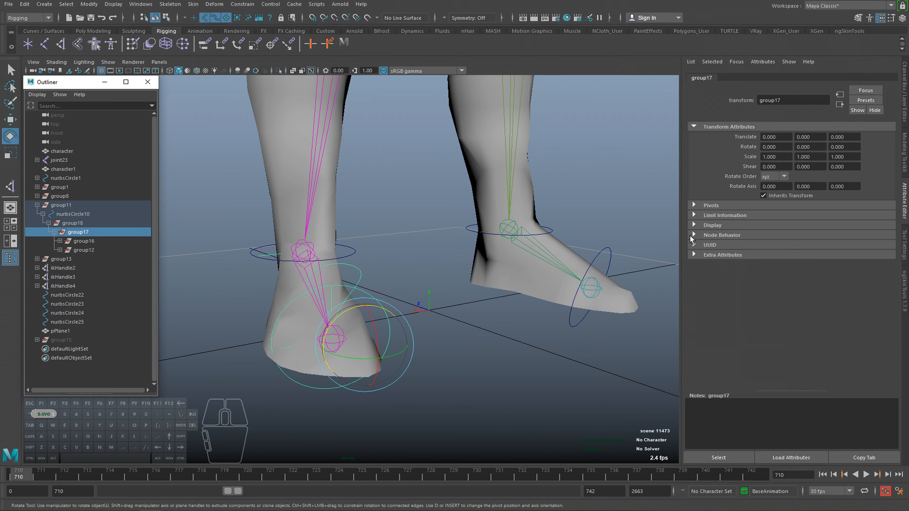
click(720, 215)
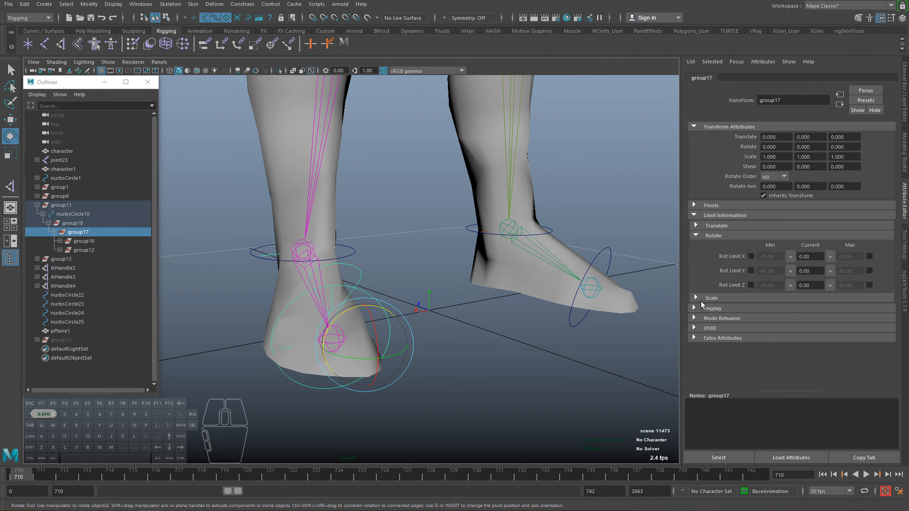
click(713, 225)
click(715, 226)
Enable group17's Z rotation limits with a minimum of 0 and a maximum of 45, and test the roll.
drag(394, 324, 417, 337)
click(869, 285)
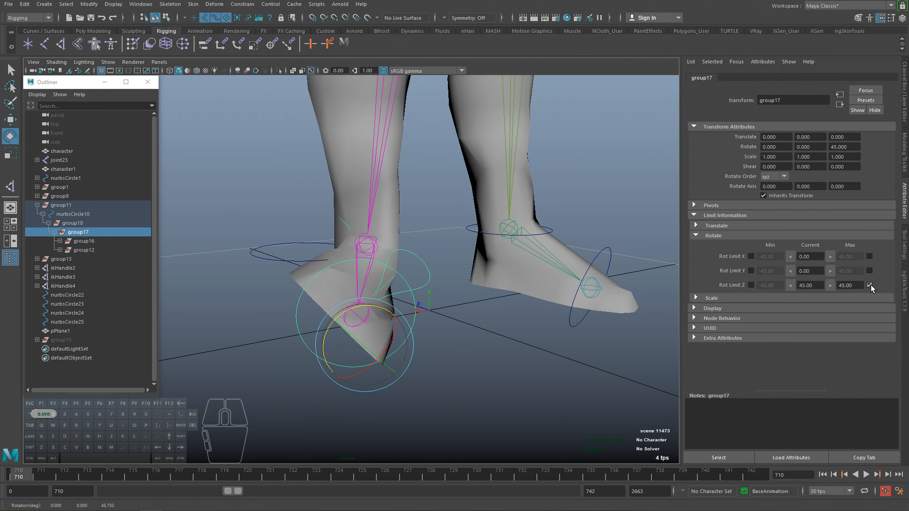
drag(387, 311, 413, 308)
click(751, 285)
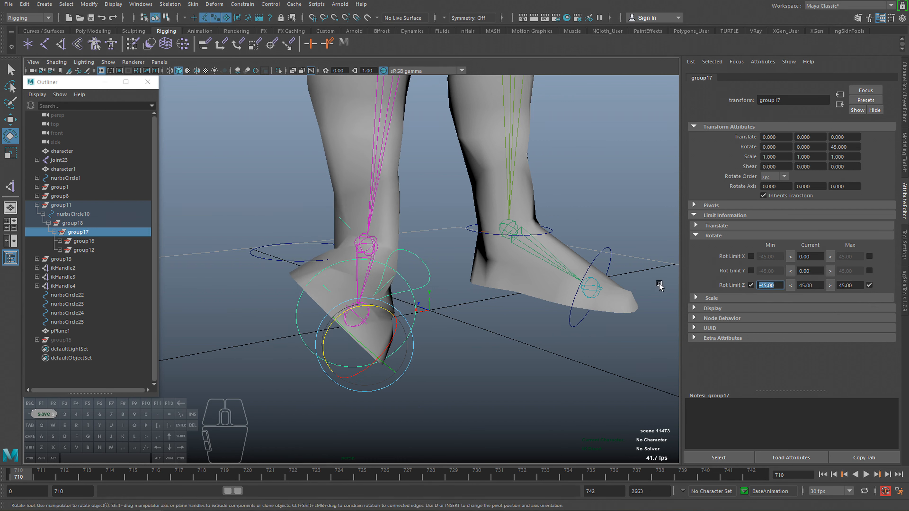
drag(360, 316, 406, 285)
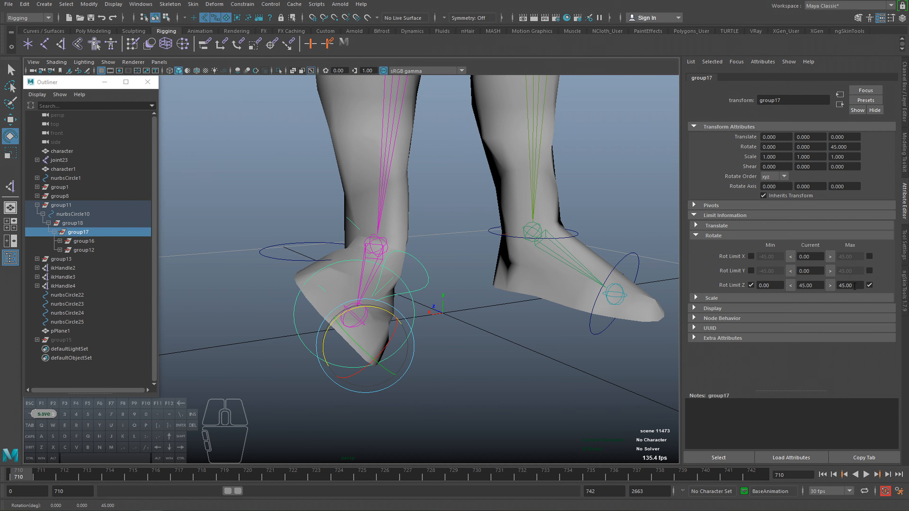
Test a stronger roll without the maximum limit, set group17's maximum Z rotation to 55, and return the foot to flat.
click(854, 286)
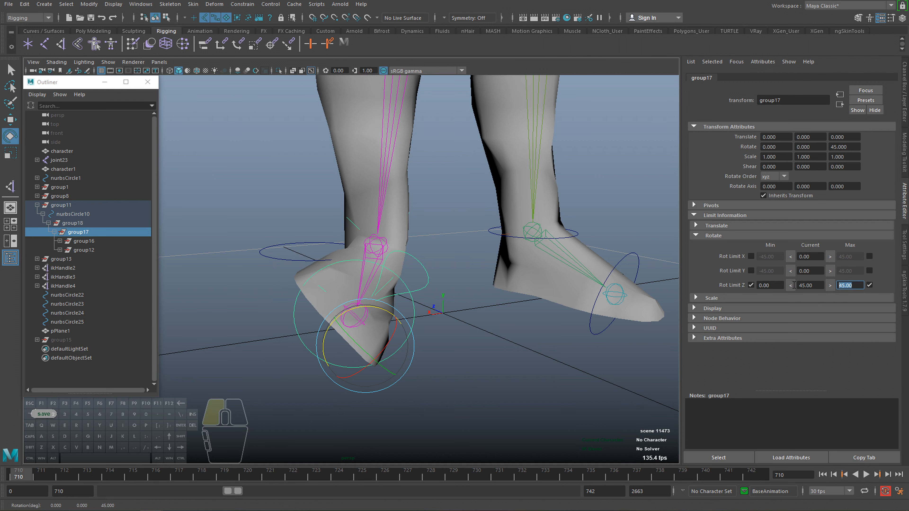
click(868, 286)
alt+middle_drag(530, 318, 491, 320)
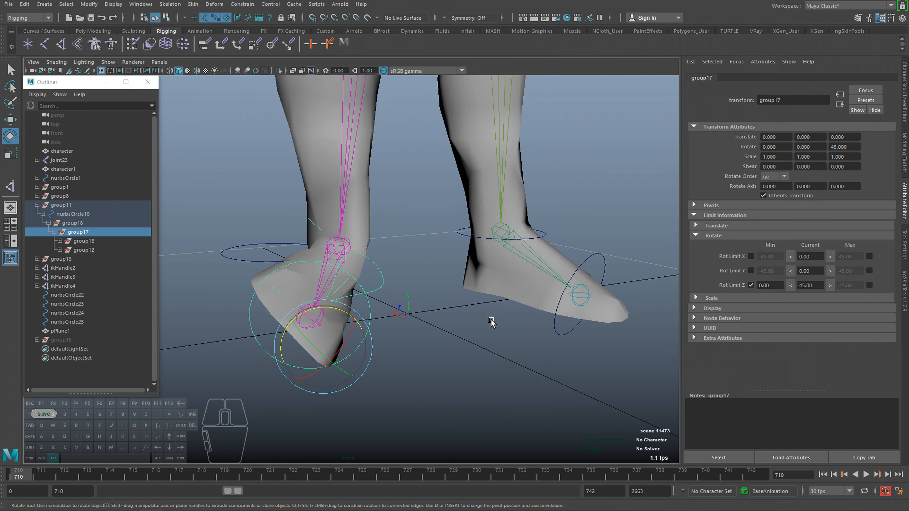
mouse_move(354, 319)
mouse_down()
mouse_move(303, 301)
mouse_move(355, 301)
mouse_move(282, 297)
mouse_move(369, 300)
mouse_move(308, 291)
mouse_move(337, 293)
mouse_move(326, 292)
mouse_move(345, 322)
mouse_up()
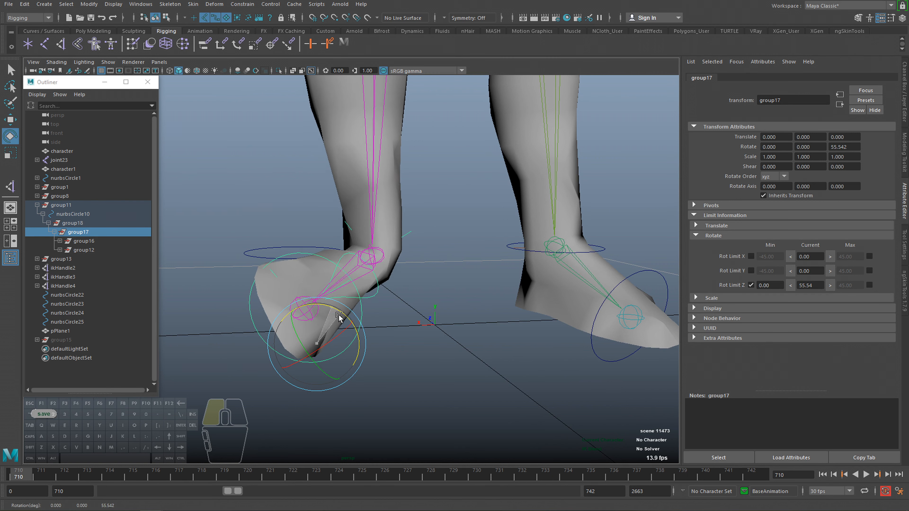
drag(338, 316, 339, 316)
double_click(811, 285)
click(868, 284)
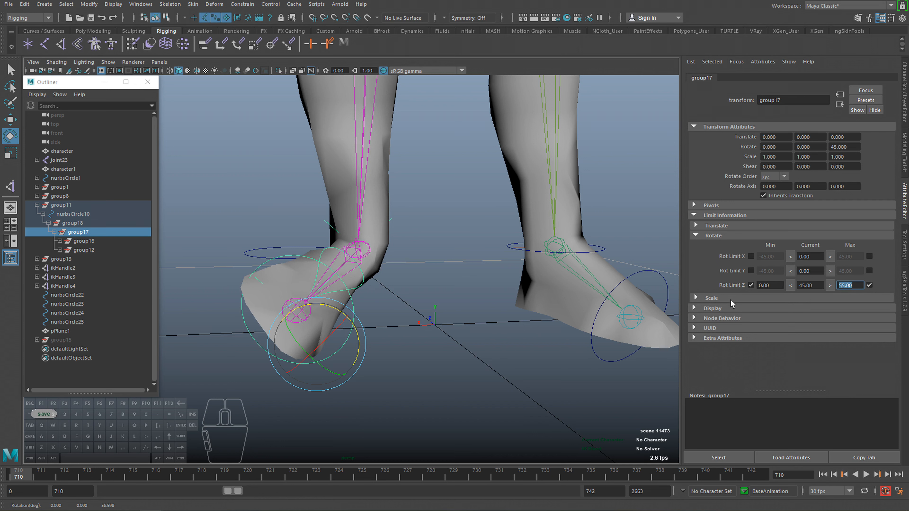
alt+middle_drag(564, 304, 567, 303)
drag(343, 310, 393, 310)
Enable group18's Z rotation limits with a minimum of -45 and a maximum of 0, testing the roll and returning the foot to flat.
click(82, 223)
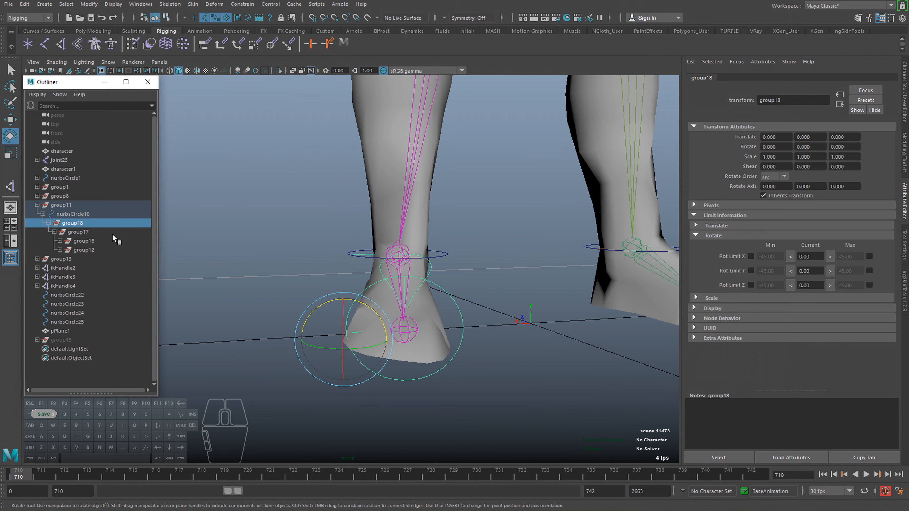
alt+drag(360, 282, 405, 307)
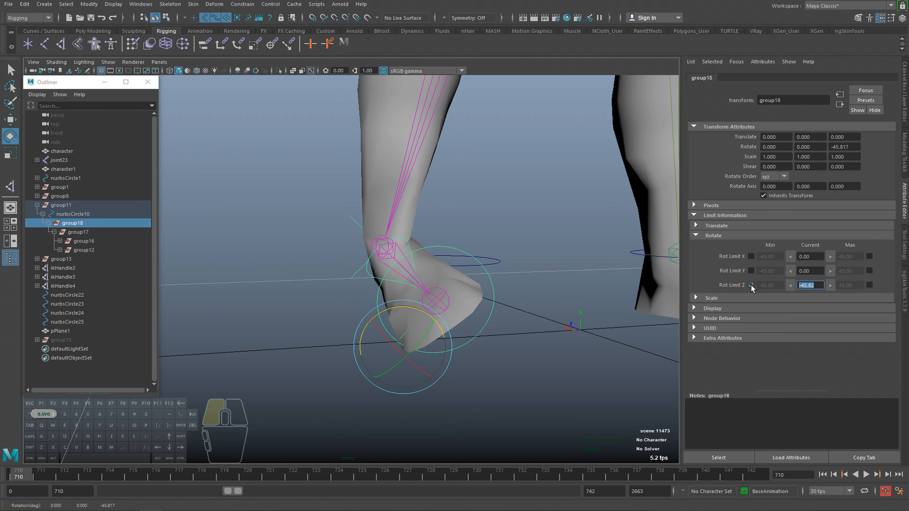
click(751, 285)
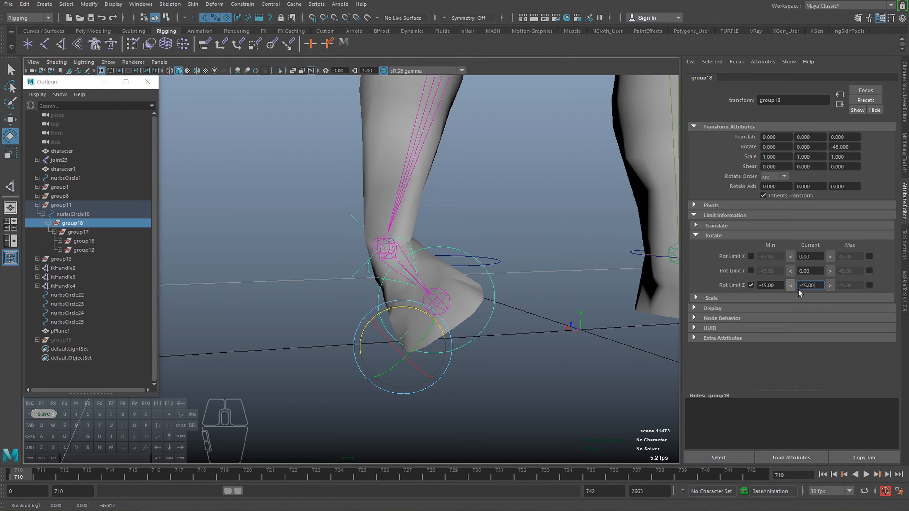
click(869, 285)
drag(857, 285, 738, 290)
text(0)
key(Return)
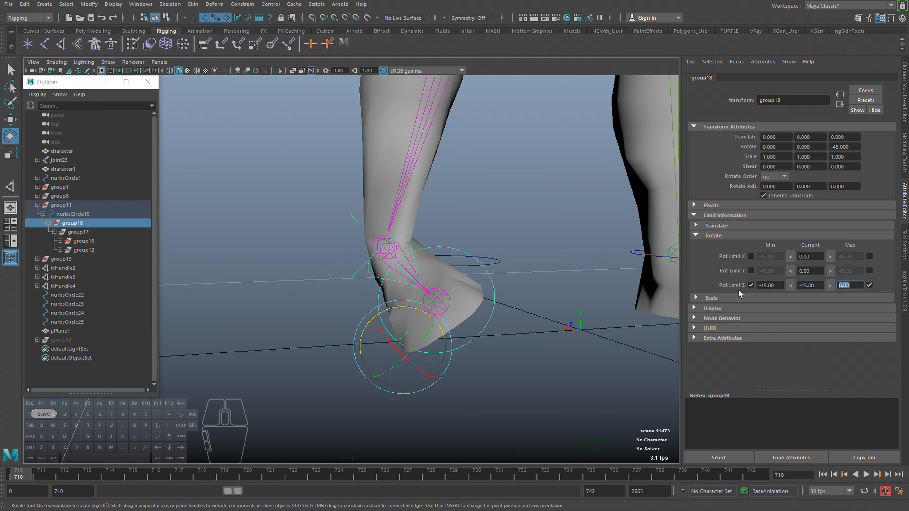
drag(414, 354, 407, 350)
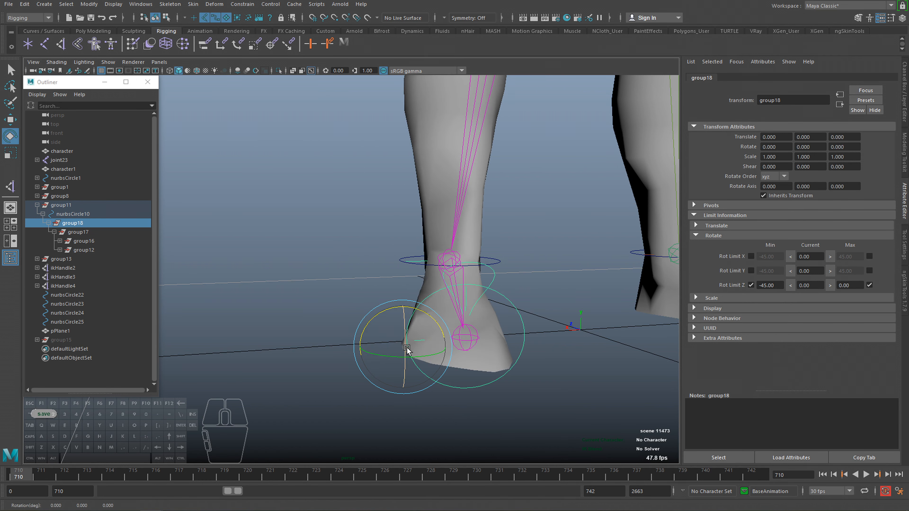
Inspect the pivots of group17, group16 and group12 on the near foot.
click(78, 232)
alt+drag(250, 287, 281, 298)
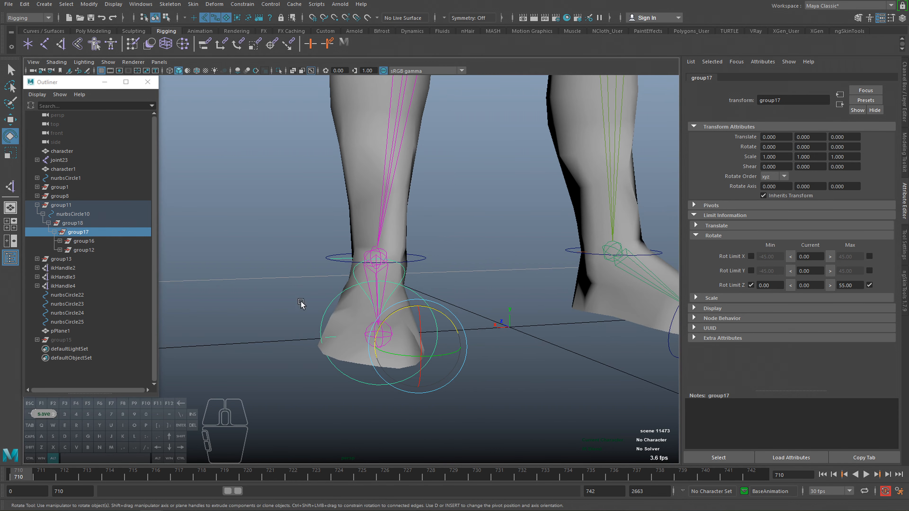
click(84, 241)
alt+drag(276, 289, 375, 304)
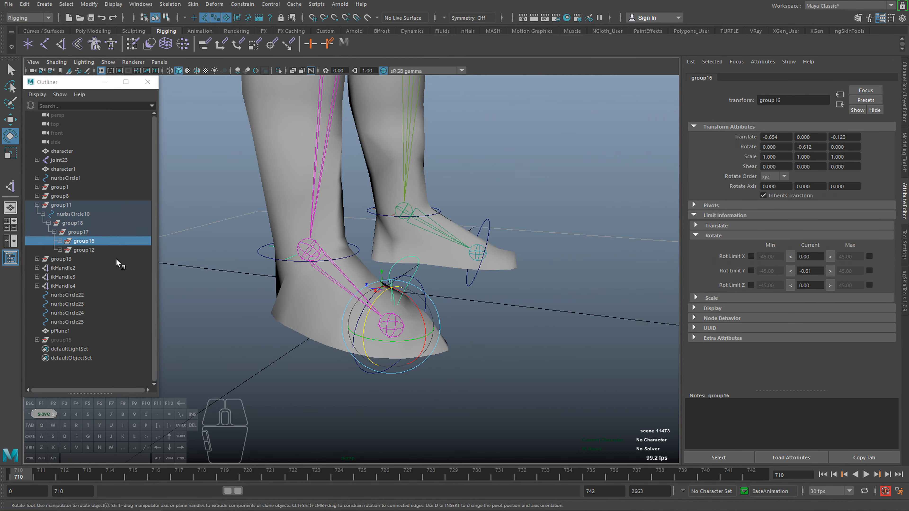
click(87, 250)
key(q)
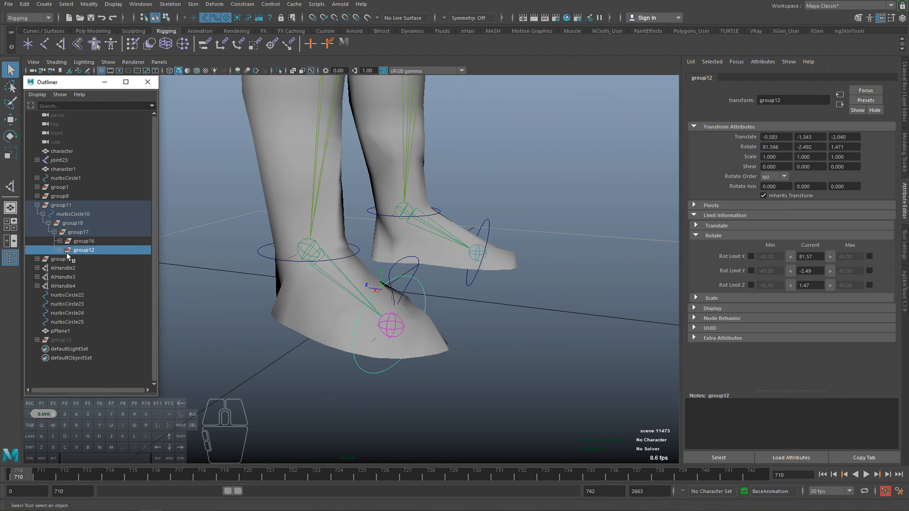
Test-rotate nurbsCircle29 and nurbsCircle11 inside group16 and group12, undo the rotations, and collapse both groups.
click(59, 249)
click(60, 241)
click(91, 250)
key(e)
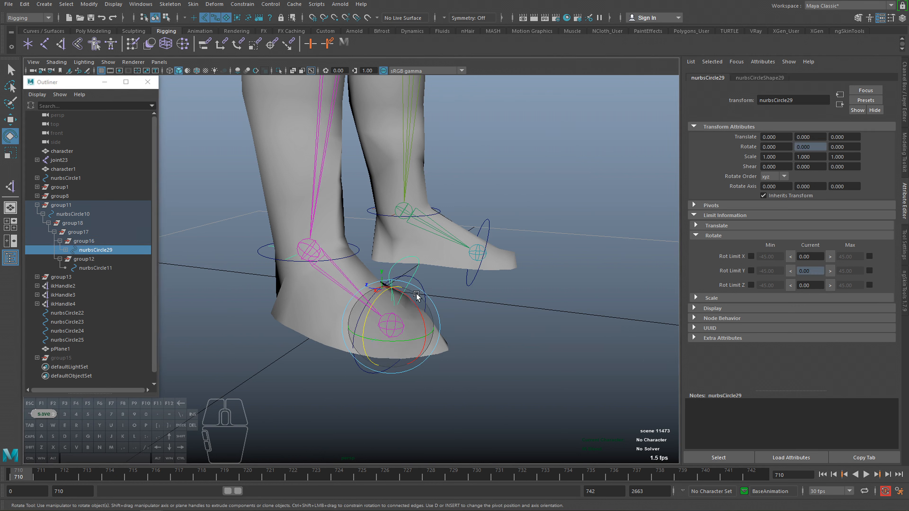
mouse_move(417, 301)
mouse_down()
mouse_move(417, 315)
mouse_move(416, 305)
mouse_up()
key(z)
click(102, 270)
key(z)
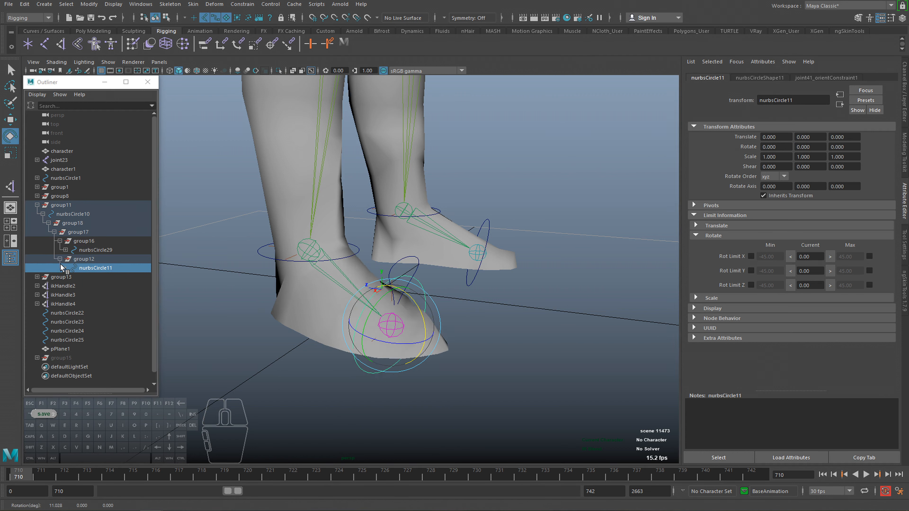
click(59, 258)
click(60, 241)
click(91, 241)
click(92, 249)
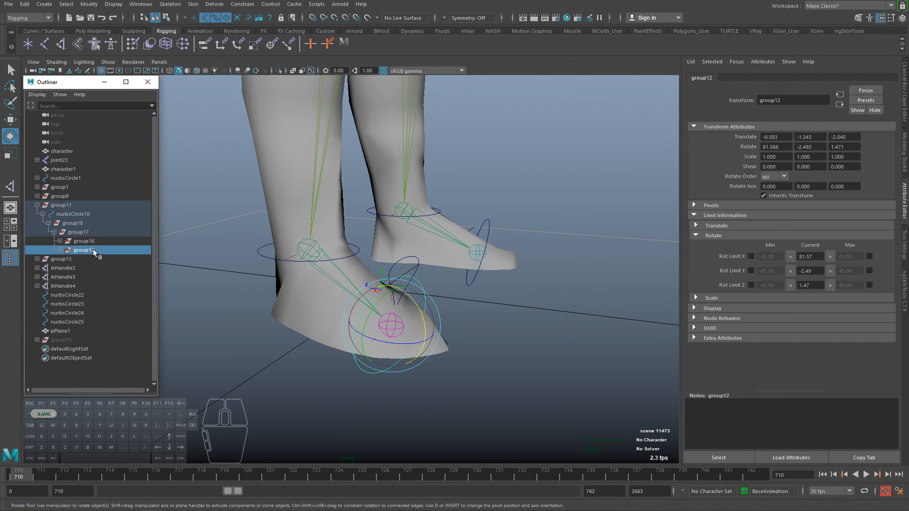
Test group17's side roll of the near foot and undo it.
click(79, 232)
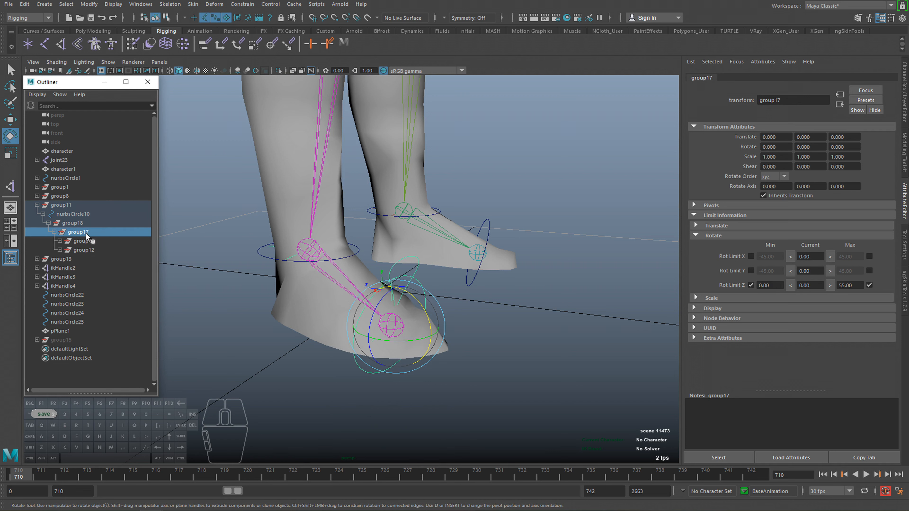
alt+drag(389, 304, 415, 296)
key(ctrl+z)
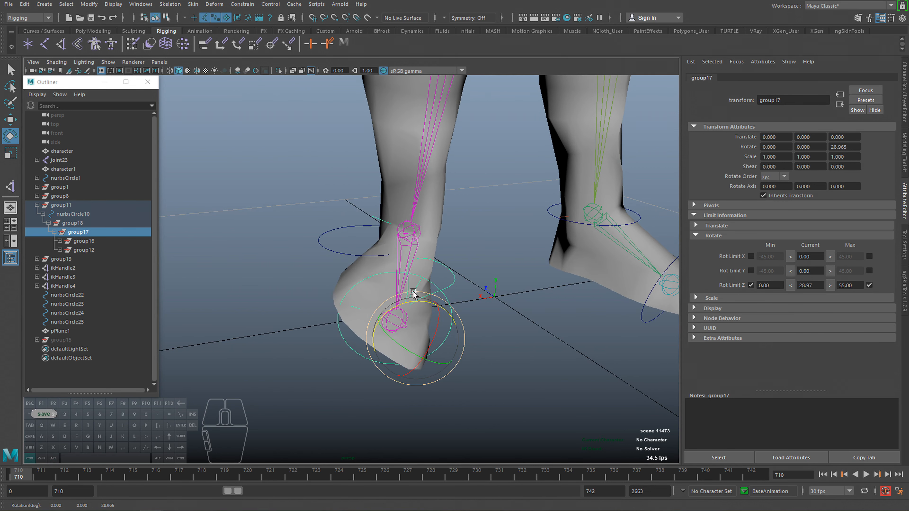
key(ctrl+z)
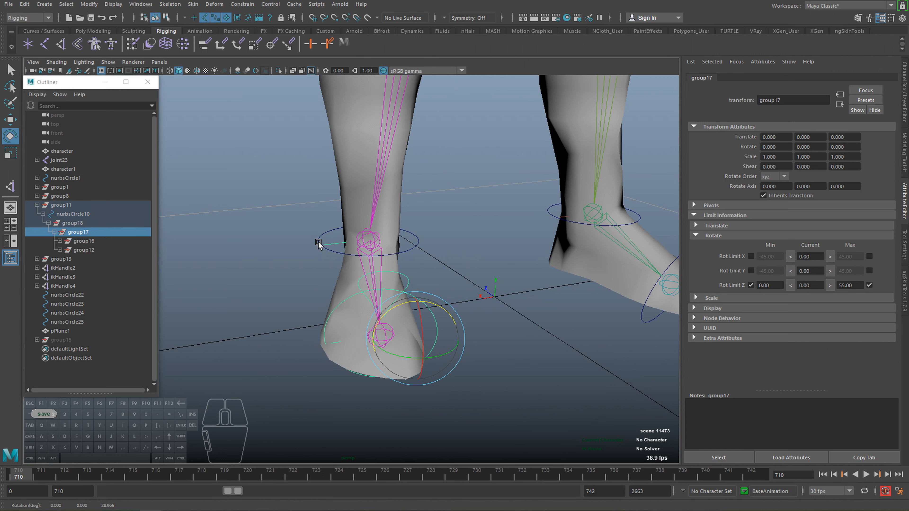
Try moving the near ankle control nurbsCircle10 and undo the move.
click(319, 242)
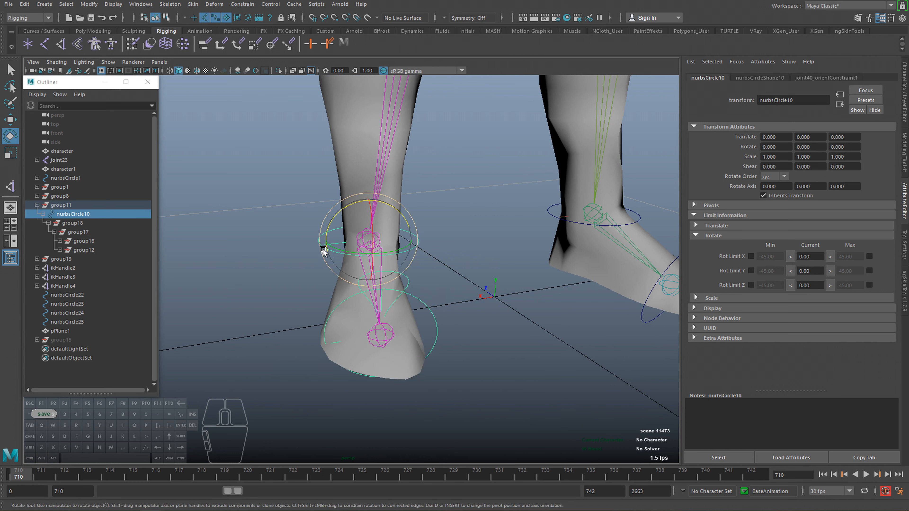
key(w)
drag(371, 239, 336, 215)
key(ctrl+z)
Compare the pivots of group17 and group18, and test group17's roll up to its 55-degree limit, undoing the rotations.
alt+drag(386, 292, 401, 294)
click(78, 232)
click(73, 223)
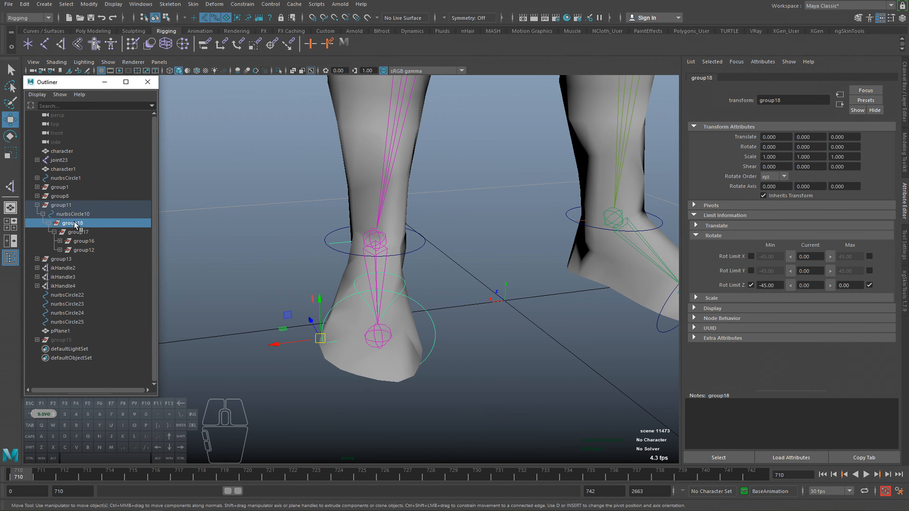
click(79, 233)
key(e)
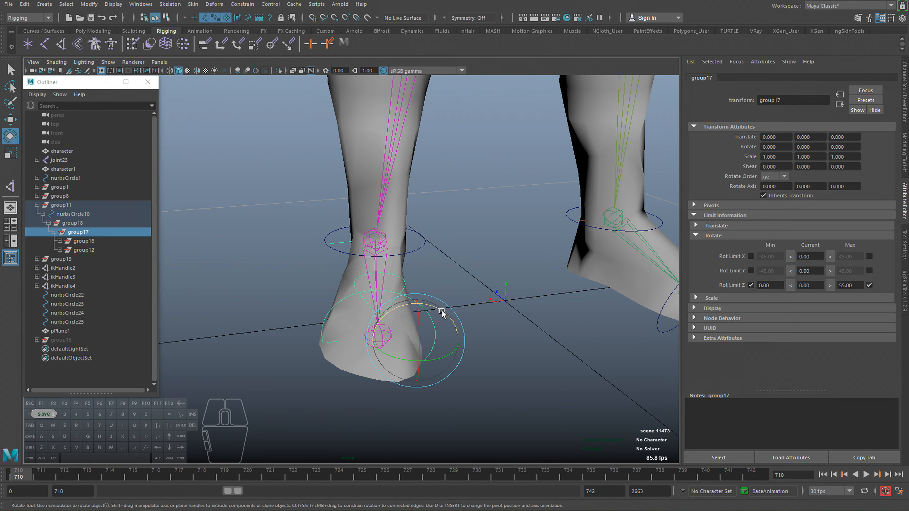
drag(443, 316, 457, 362)
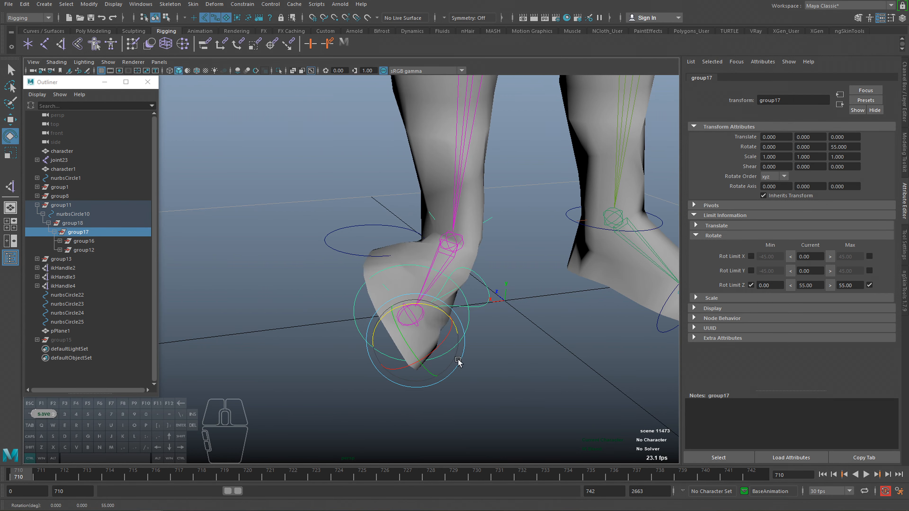
key(ctrl+z)
mouse_move(374, 340)
alt+mouse_down()
mouse_move(412, 311)
mouse_move(433, 322)
mouse_move(367, 320)
mouse_move(382, 331)
alt+mouse_up()
key(ctrl+z)
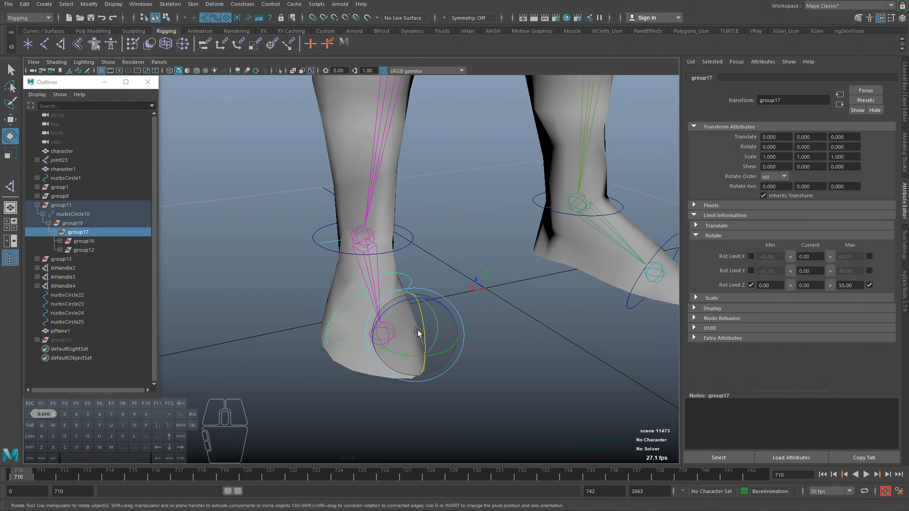
Repeat group17's test rotation from other viewing angles, undo it, and clear the selection.
alt+drag(322, 320, 321, 319)
mouse_move(393, 308)
mouse_down()
mouse_move(439, 307)
mouse_move(377, 309)
mouse_move(456, 310)
mouse_move(408, 304)
mouse_up()
alt+drag(358, 315, 426, 334)
drag(413, 287, 348, 315)
key(ctrl+z)
key(q)
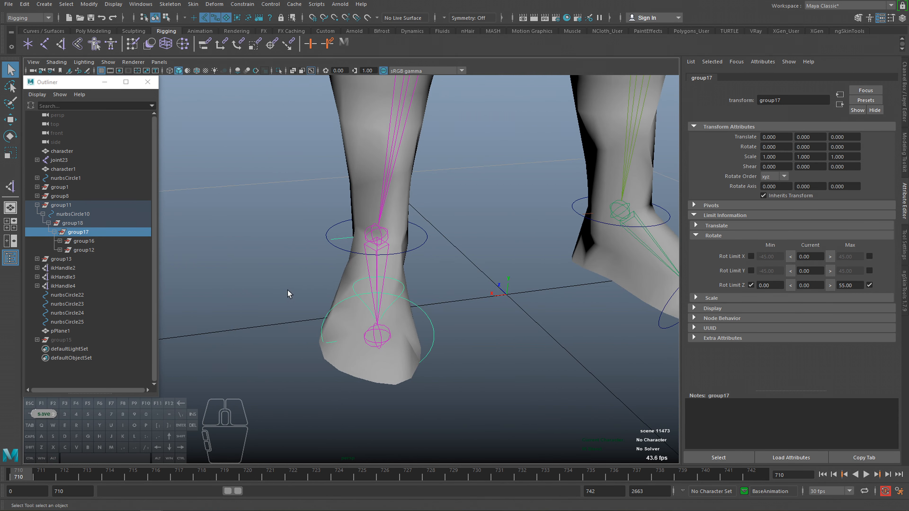
click(288, 293)
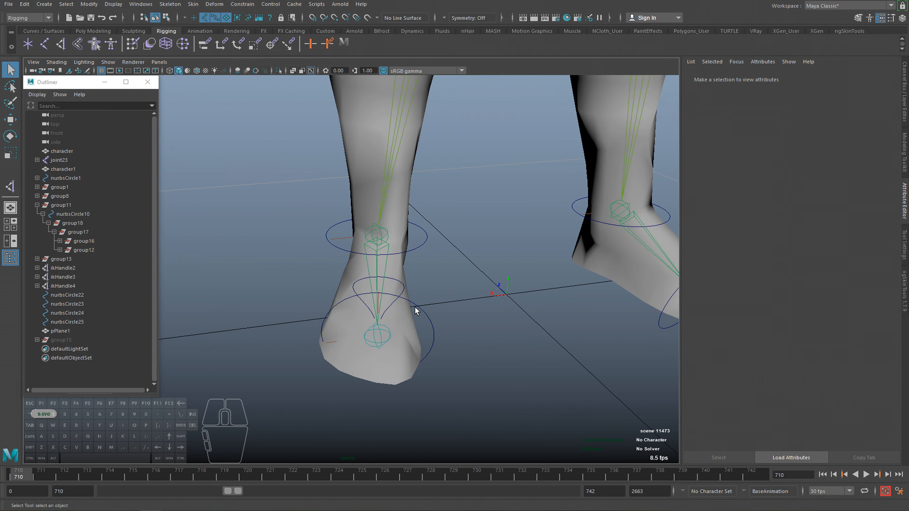
Test group18's outer-edge roll and undo it, and display the channel values in place of the attribute editor.
click(75, 225)
key(e)
drag(351, 314, 299, 295)
key(ctrl+z)
alt+drag(379, 323, 339, 344)
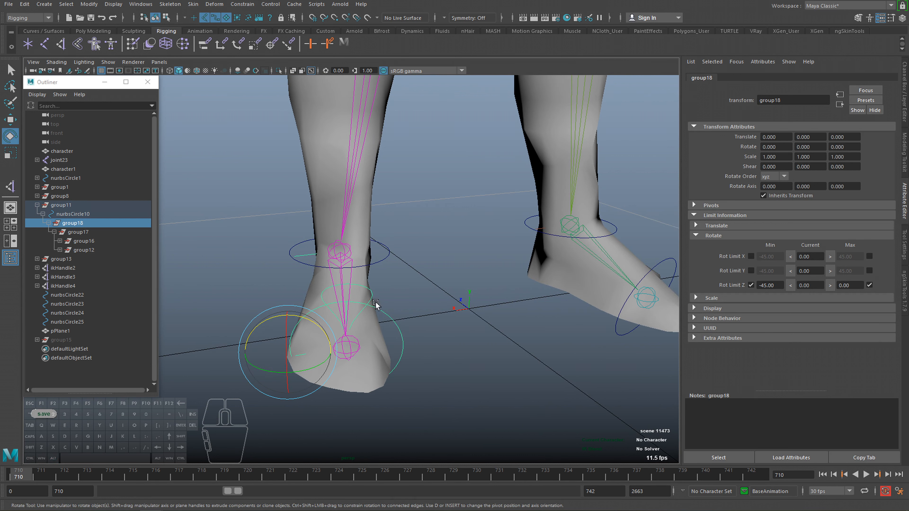
alt+drag(364, 302, 387, 299)
key(ctrl+a)
Try combined rotations of group18, group17 and group16 on the near foot, undo all of them, and clear the selection.
click(70, 225)
drag(345, 340, 320, 330)
click(92, 234)
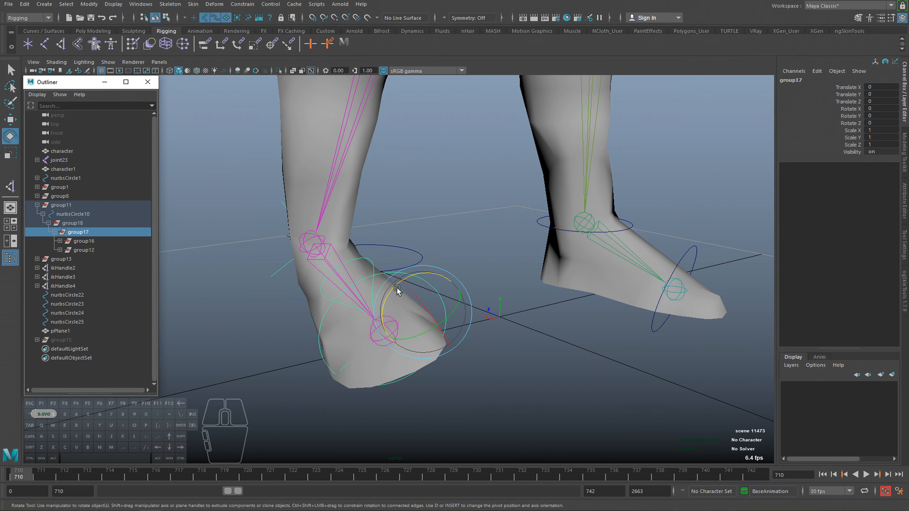
drag(397, 290, 448, 270)
click(121, 241)
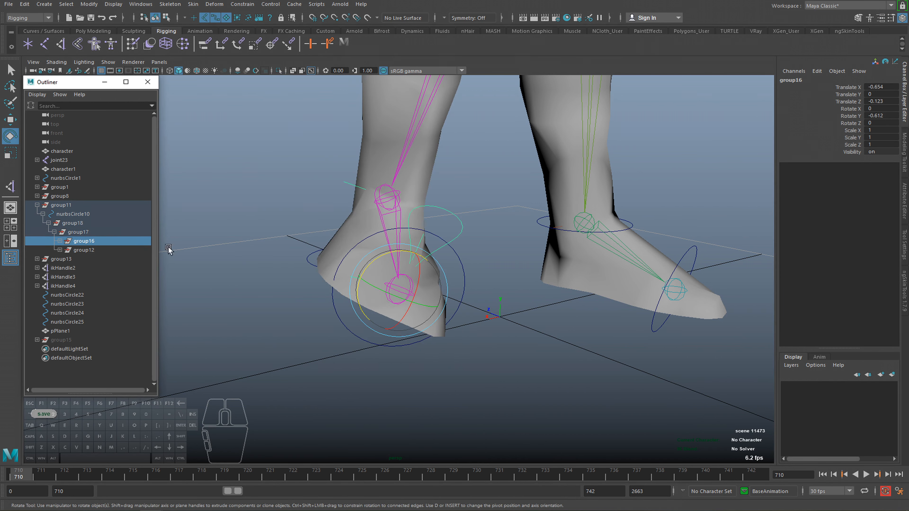
drag(384, 257, 365, 270)
key(z)
key(z)
key(z)
key(z)
key(z)
key(z)
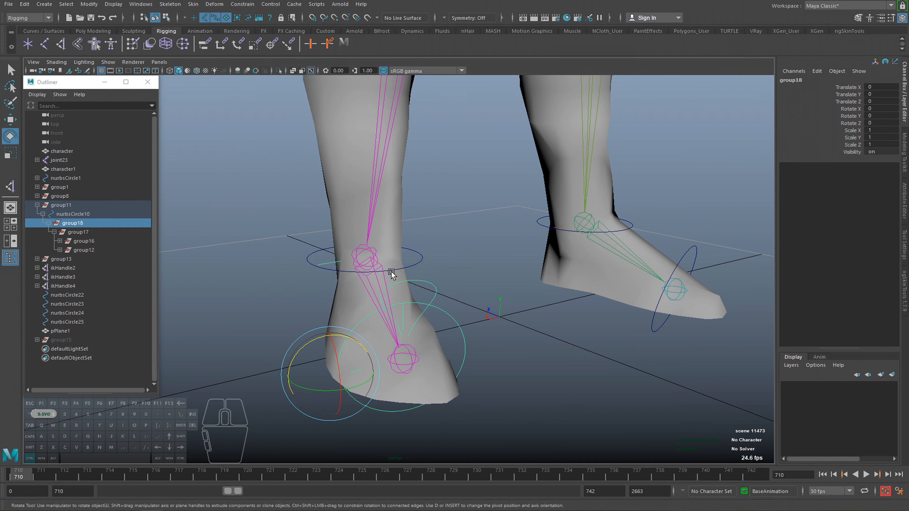
key(z)
click(486, 265)
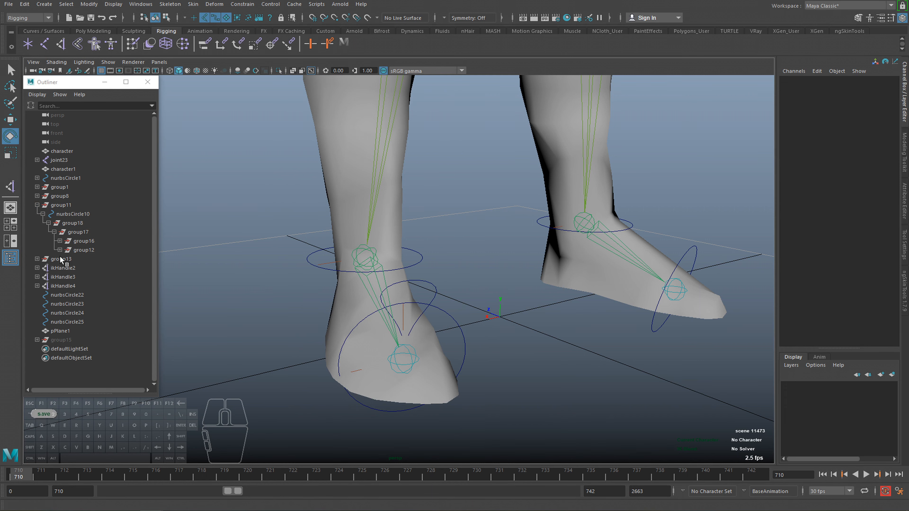
Examine the near foot with group18 selected, and test-rotate the ball control nurbsCircle29, undoing the rotation and clearing the selection.
click(85, 224)
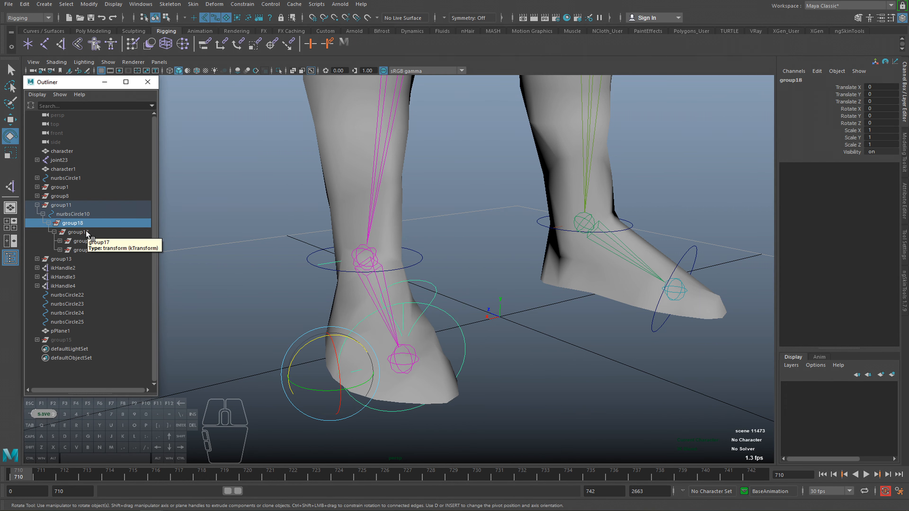
mouse_move(426, 326)
alt+mouse_down()
mouse_move(409, 318)
mouse_move(402, 326)
mouse_move(440, 349)
mouse_move(441, 342)
mouse_move(425, 344)
mouse_move(434, 338)
alt+mouse_up()
alt+scroll(373, 339, up, 2)
key(q)
alt+scroll(441, 342, up, 2)
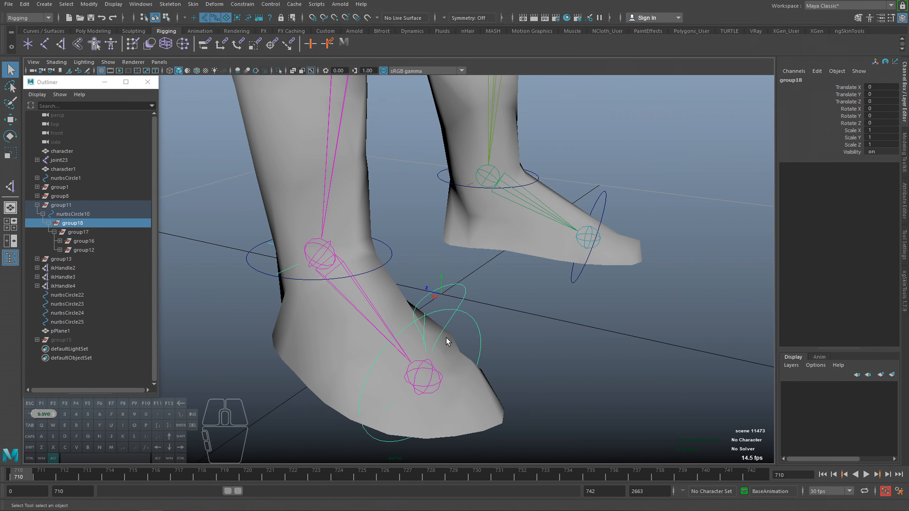
mouse_move(447, 342)
alt+mouse_down()
mouse_move(424, 349)
mouse_move(440, 345)
alt+mouse_up()
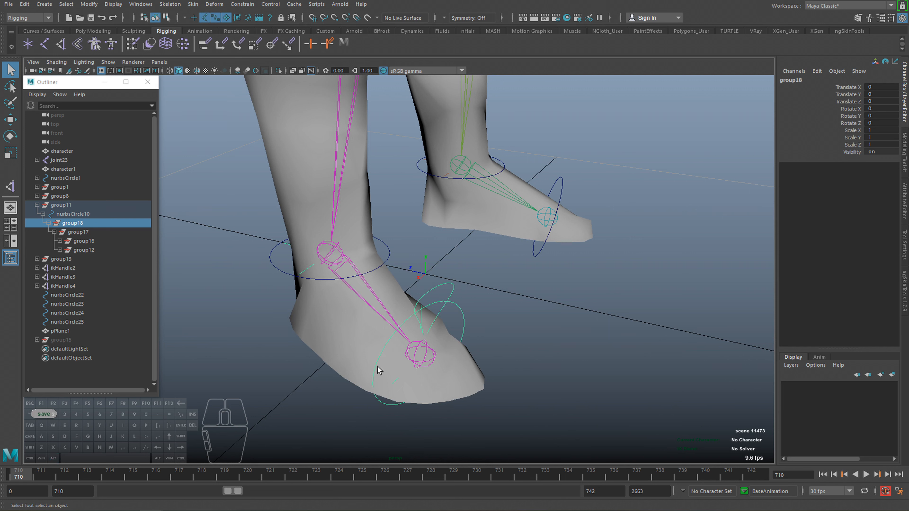
click(445, 286)
key(e)
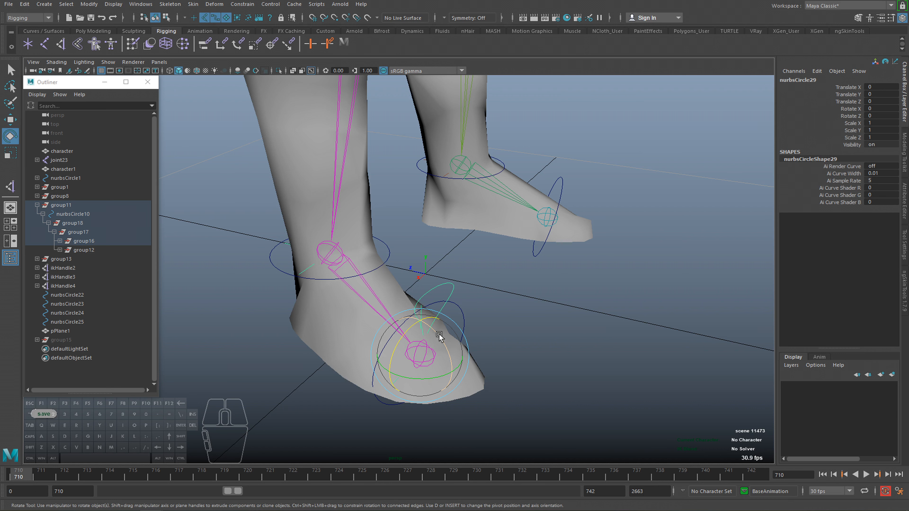
drag(436, 330, 398, 358)
key(ctrl+z)
click(531, 314)
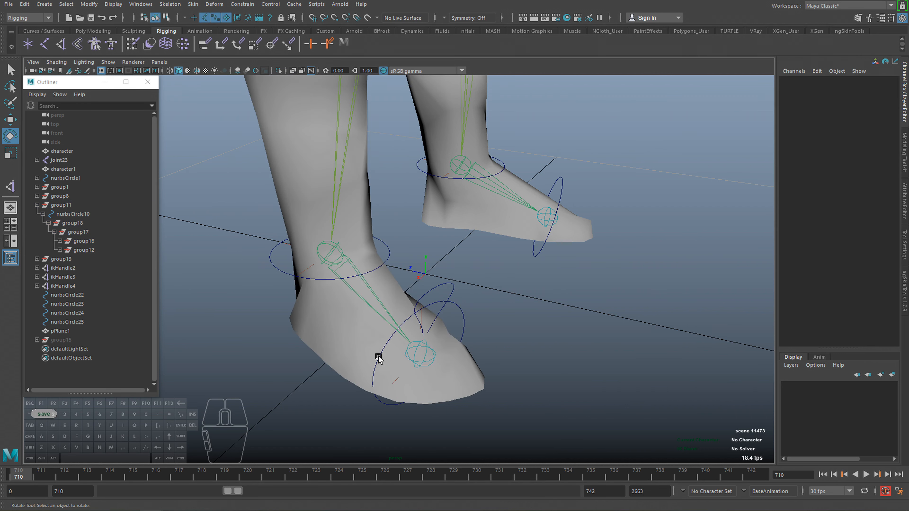
Roll the near foot about group17's Z axis as a test and return it to flat.
alt+drag(378, 357, 341, 351)
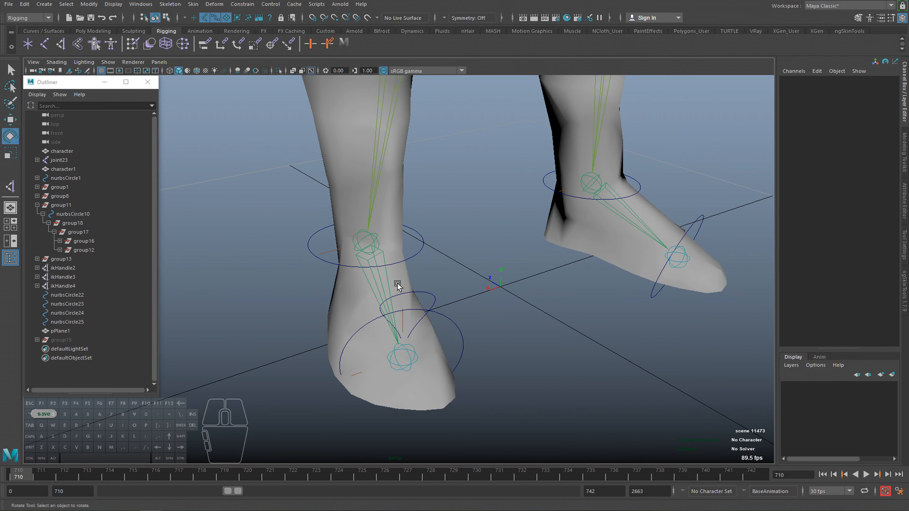
click(76, 231)
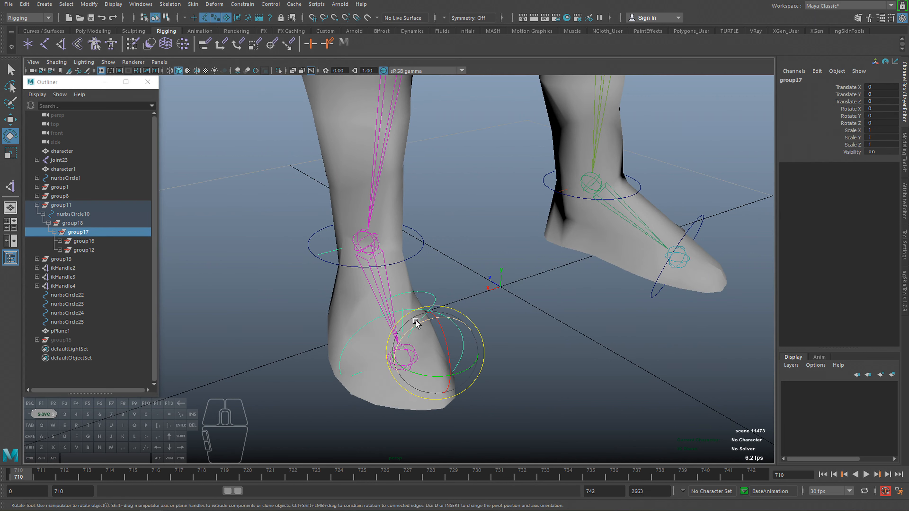
drag(398, 325, 435, 322)
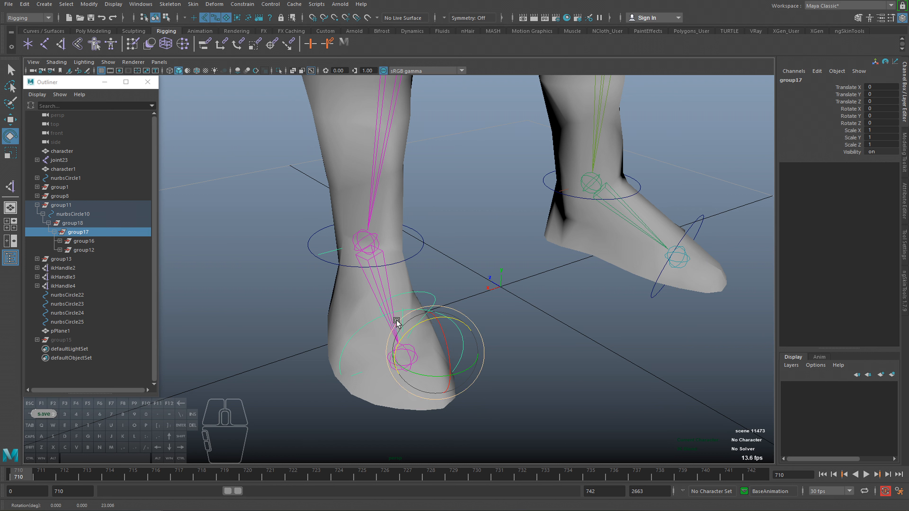
Try lifting the near foot with the ankle control nurbsCircle10 and undo the move.
click(415, 255)
alt+drag(417, 257, 389, 226)
key(w)
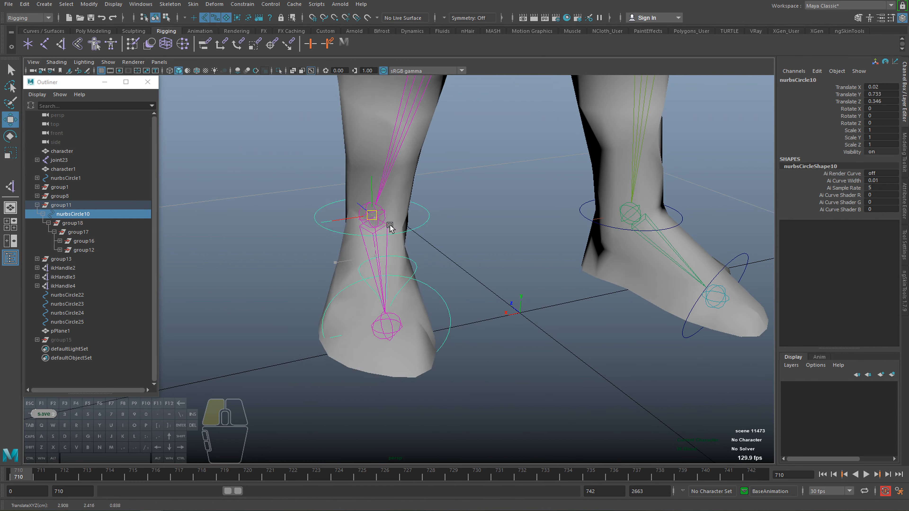
key(ctrl+z)
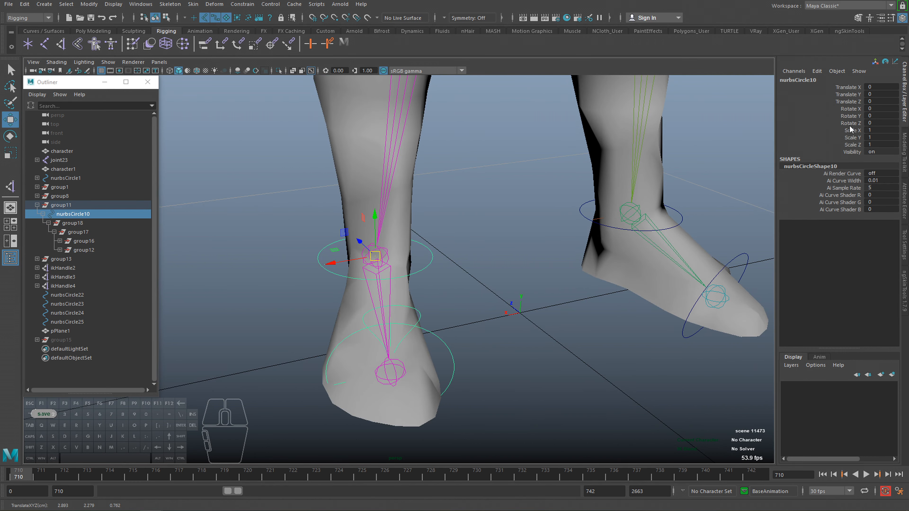
Test-rotate group17 on the near foot, undo the rotation, and reselect the ankle control nurbsCircle10.
alt+drag(539, 248, 519, 260)
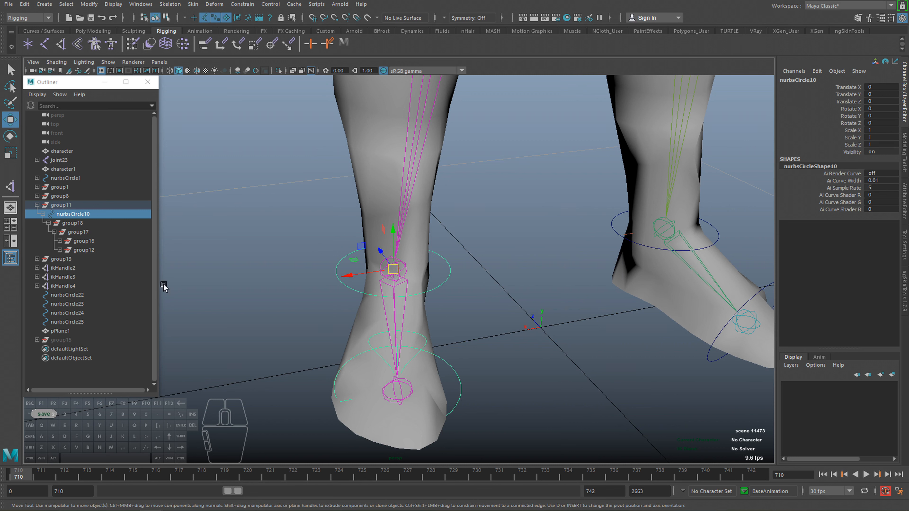
click(78, 232)
key(e)
drag(438, 358, 469, 363)
key(ctrl+z)
click(336, 271)
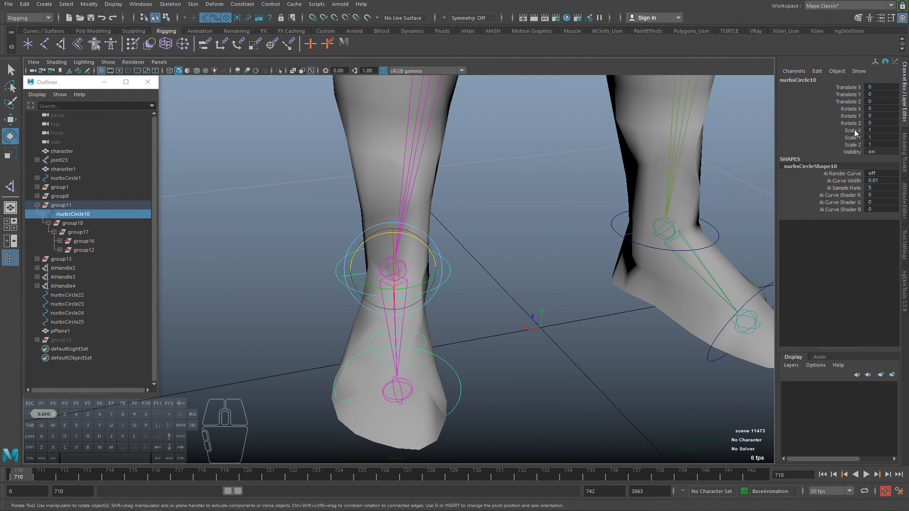
Hide the Scale X, Scale Y, Scale Z and Visibility channels of the ankle control nurbsCircle10.
mouse_move(854, 132)
mouse_down()
mouse_move(856, 156)
mouse_move(854, 147)
mouse_up()
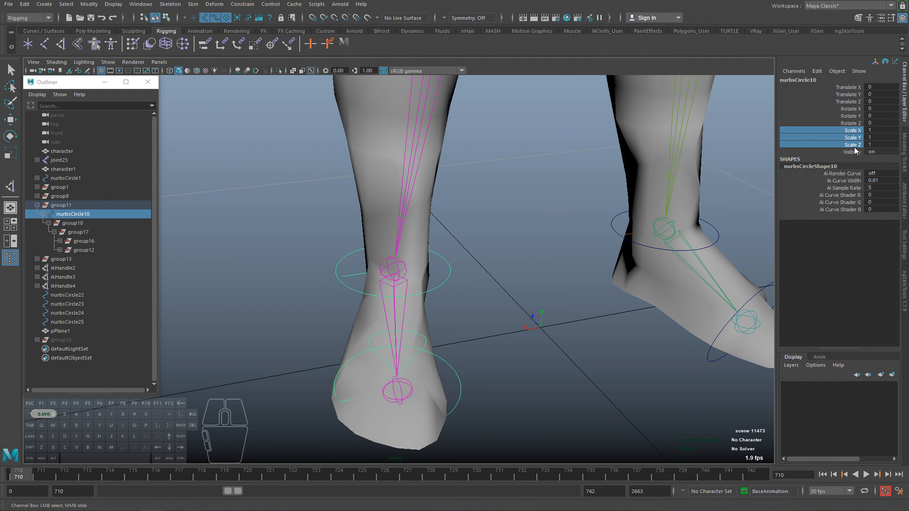
right_click(855, 132)
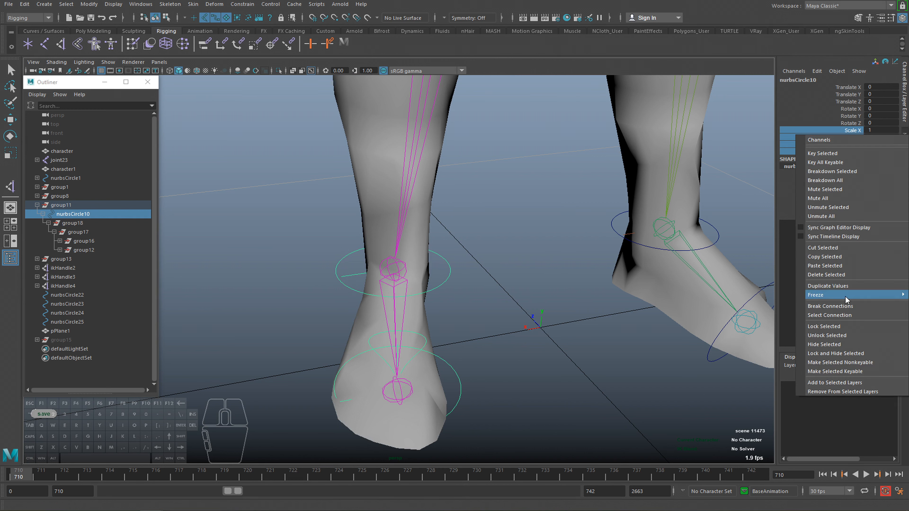
click(830, 345)
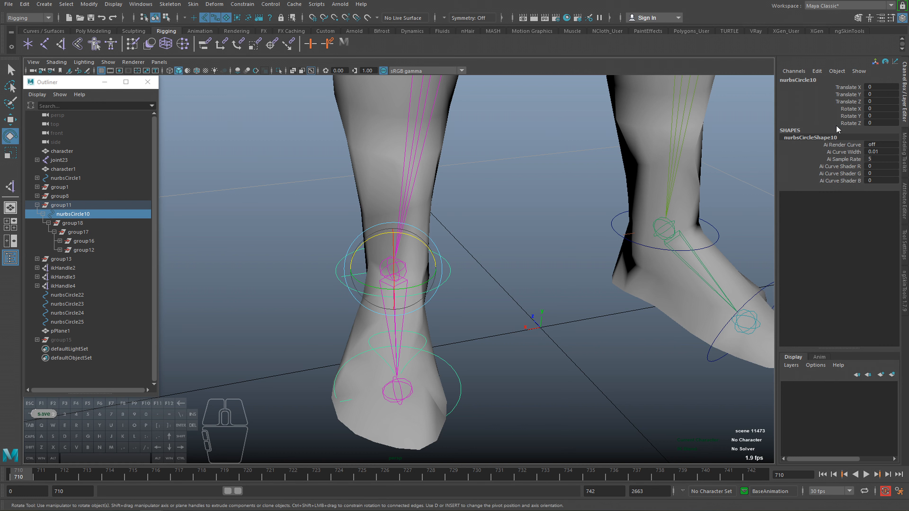
Add a keyable float attribute named side_rot to nurbsCircle10, with minimum -60, maximum 60 and default 0.
alt+drag(531, 246, 550, 235)
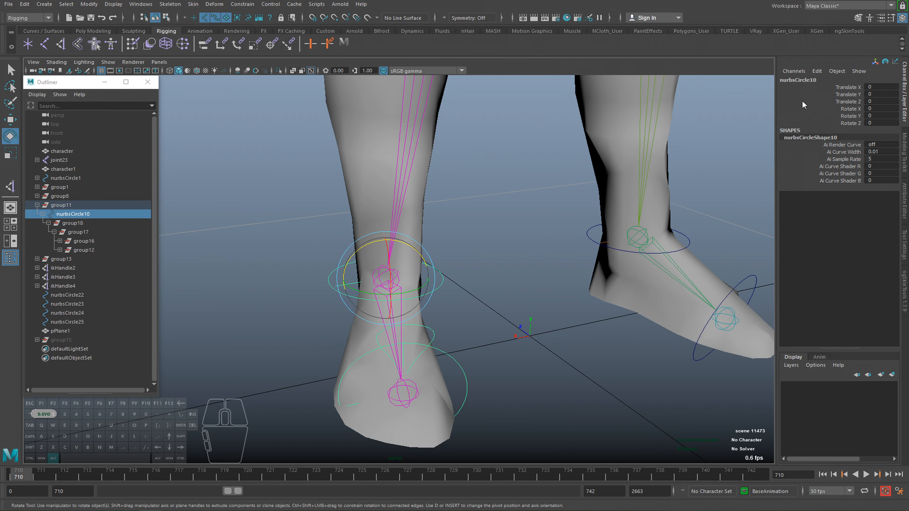
click(816, 72)
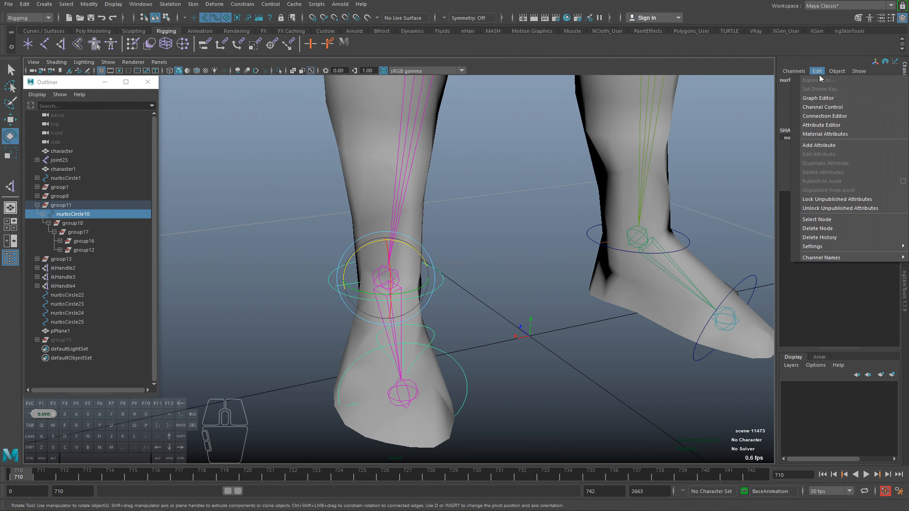
click(820, 144)
drag(421, 170, 474, 179)
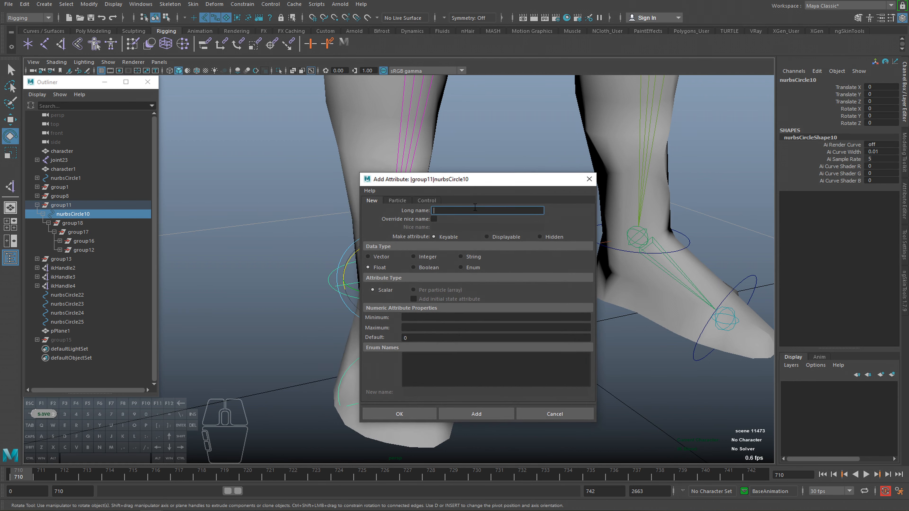
click(451, 210)
text(t)
key(Tab)
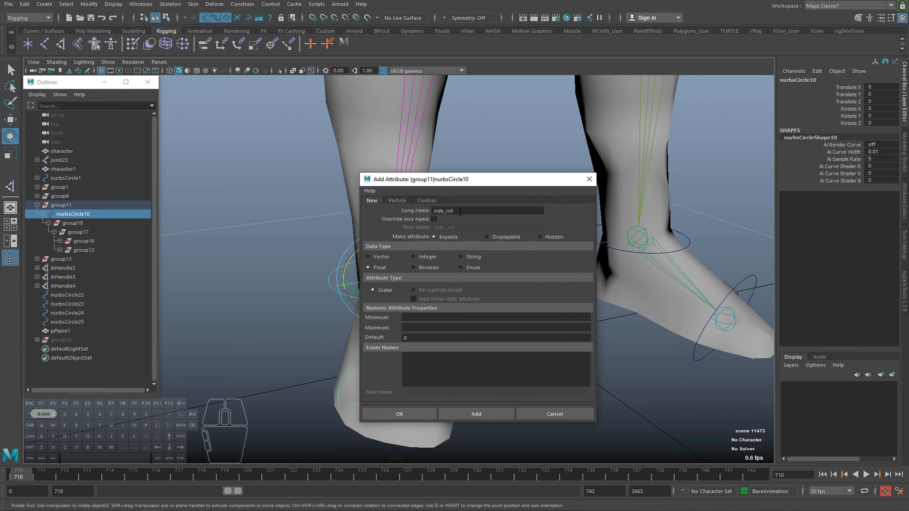
click(416, 318)
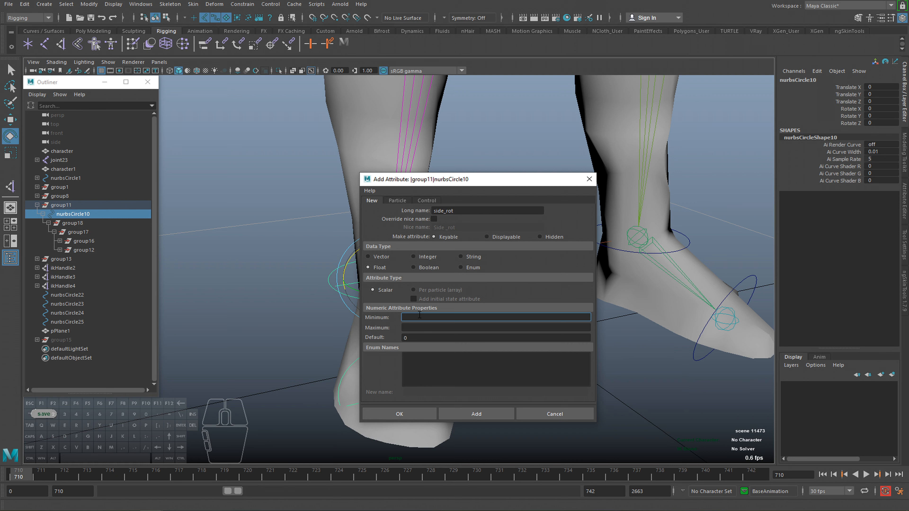
text(-60)
key(Tab)
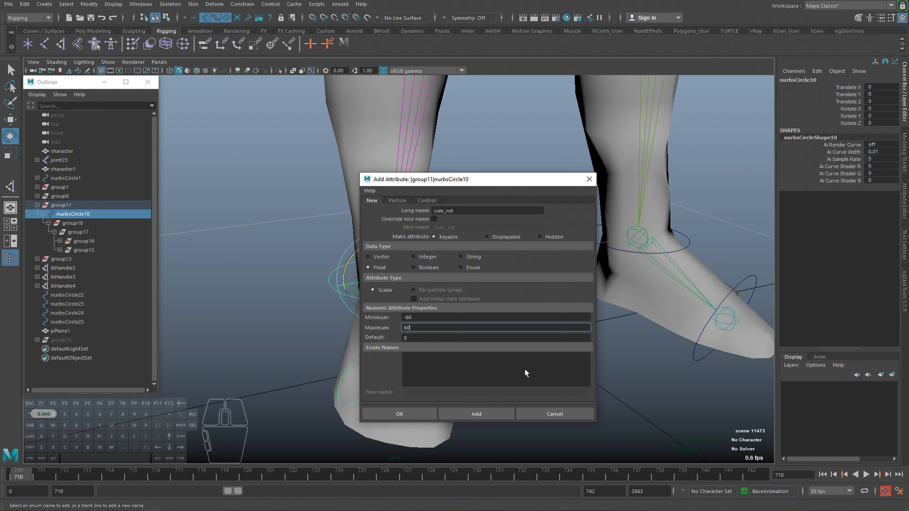
click(421, 412)
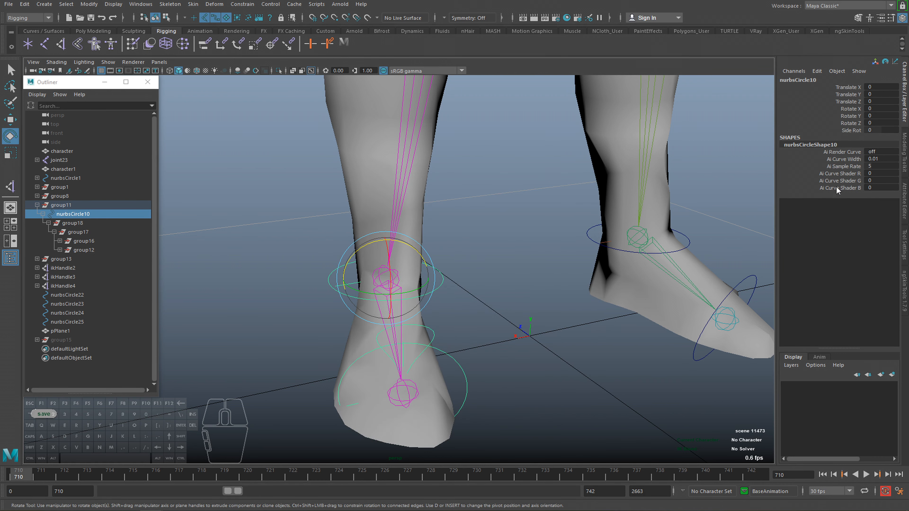
Test-scrub the Side Rot attribute of nurbsCircle10 in both directions and undo the change.
click(851, 131)
ctrl+middle_drag(708, 183, 772, 214)
ctrl+middle_drag(315, 201, 207, 192)
key(ctrl+z)
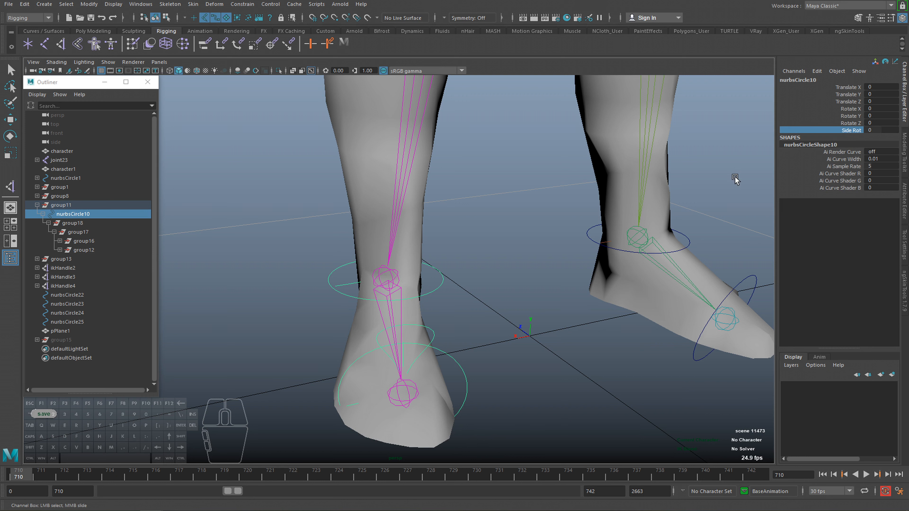
Open the Connection Editor with nurbsCircle10 loaded as the output object and place its window clear of the feet.
alt+middle_drag(512, 359, 518, 344)
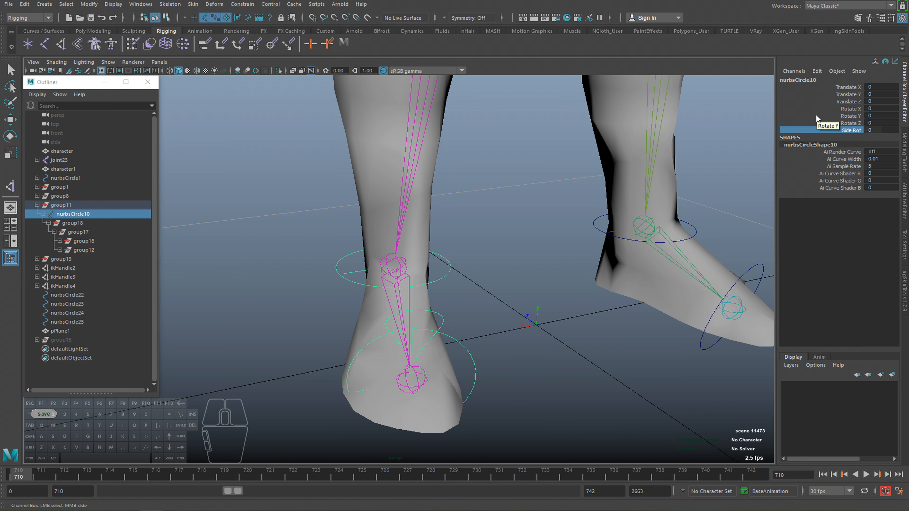
click(816, 72)
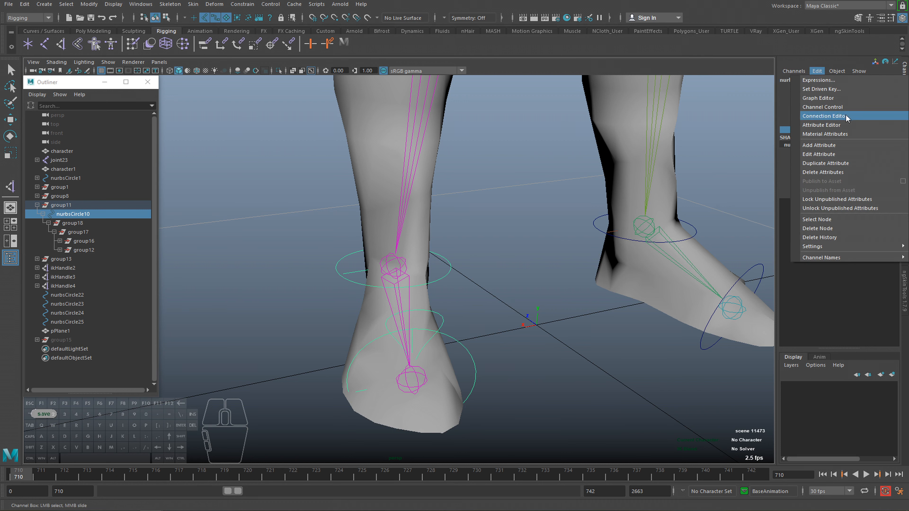
click(819, 70)
click(820, 71)
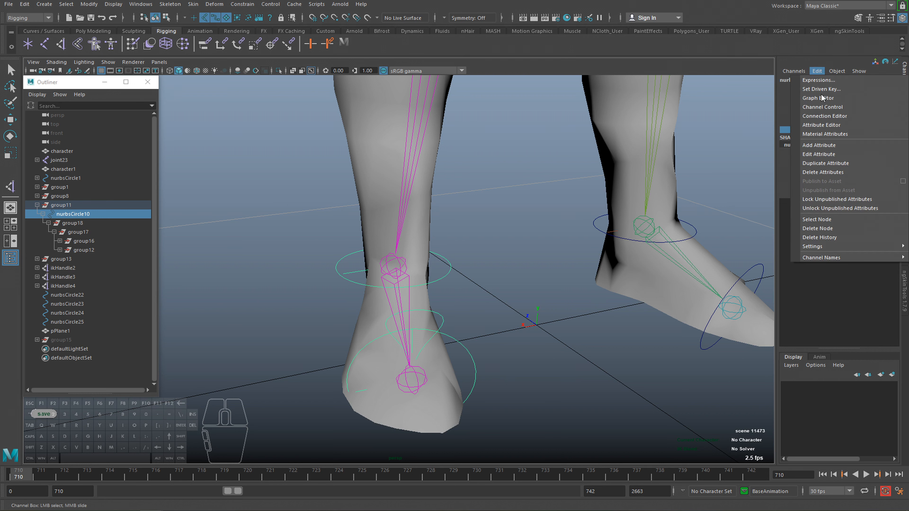
click(818, 115)
drag(599, 150, 206, 126)
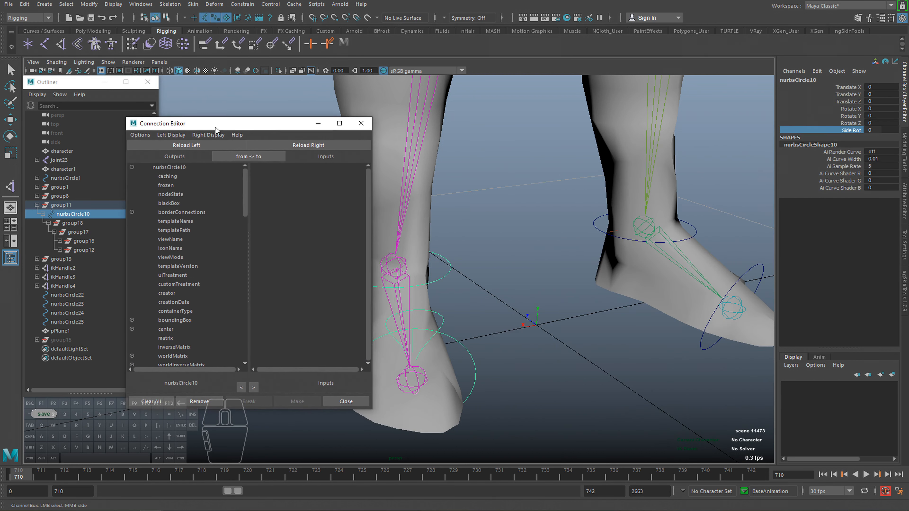
alt+right_drag(447, 197, 415, 201)
alt+middle_drag(416, 201, 507, 207)
drag(276, 129, 321, 106)
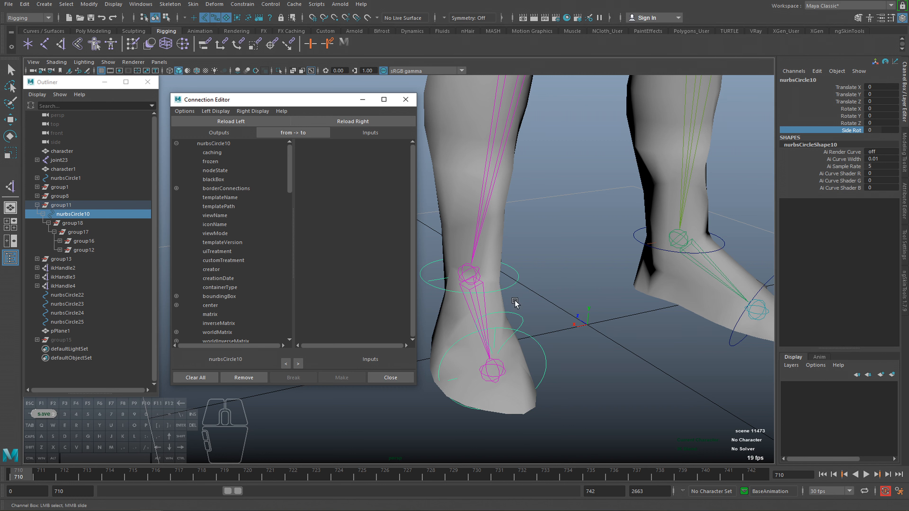
Draw a small polygon cube on the grid in the empty space beside the feet as a demonstration object.
alt+right_drag(565, 316, 544, 323)
alt+middle_drag(543, 322, 673, 291)
alt+middle_drag(477, 348, 559, 358)
mouse_move(501, 299)
alt+right_down()
mouse_move(525, 297)
mouse_move(504, 271)
mouse_move(470, 270)
mouse_move(517, 292)
mouse_move(514, 306)
alt+right_up()
click(525, 296)
click(520, 330)
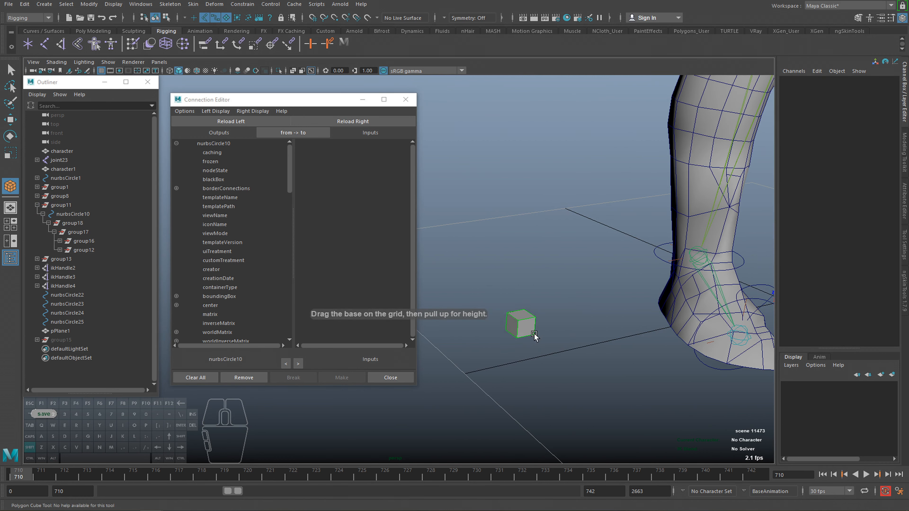
Draw a polygon sphere with a radius of about 0.374 on the grid next to the cube.
key(e)
shift+right_drag(494, 219, 544, 213)
click(497, 219)
drag(563, 310, 585, 325)
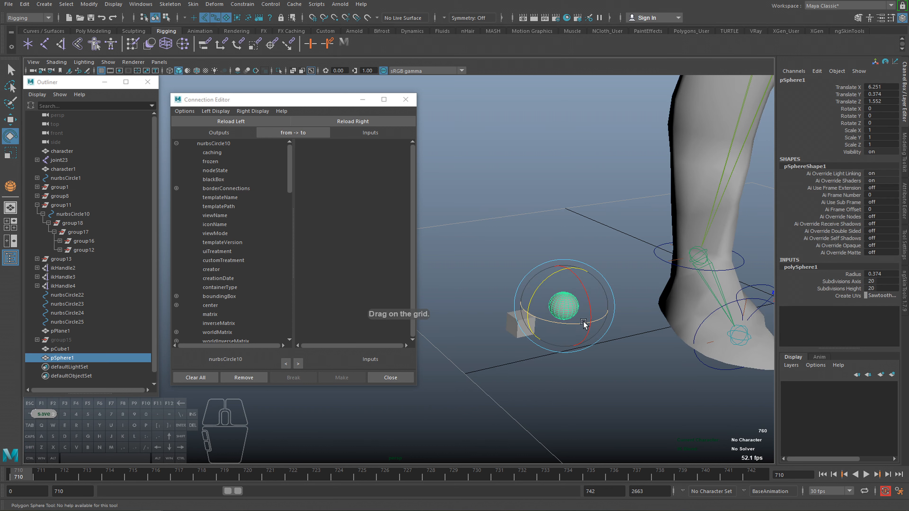
alt+middle_drag(586, 324, 568, 327)
Delete the construction history of the cube and sphere and freeze the transformations of both.
alt+right_drag(515, 352, 587, 351)
key(alt+shift+d)
key(q)
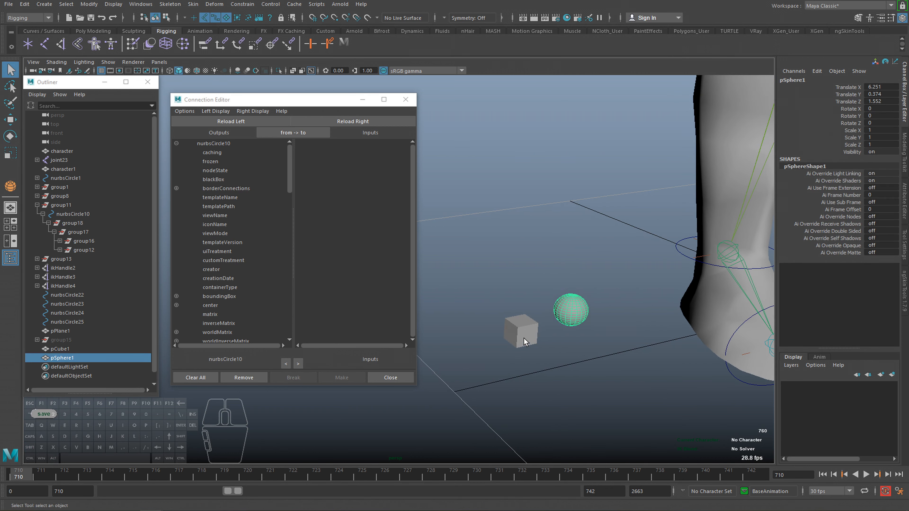
shift+click(523, 338)
click(89, 4)
click(99, 44)
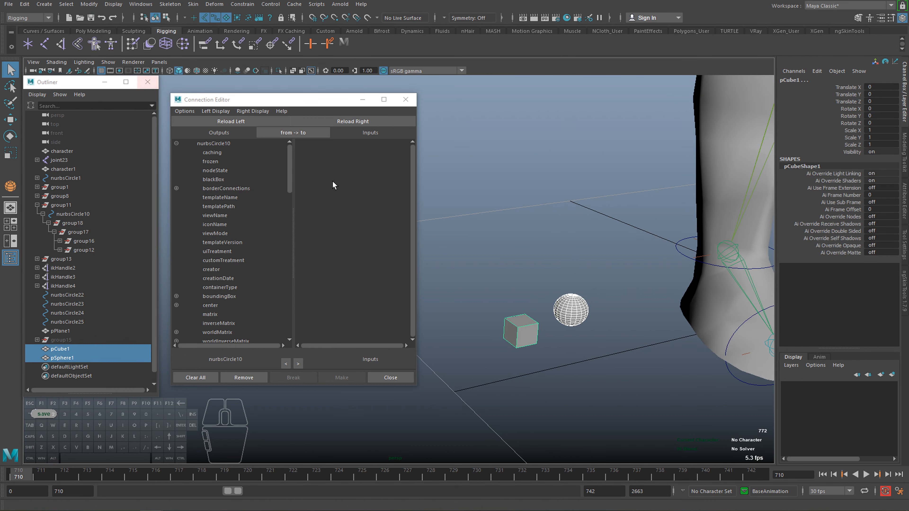
Move the sphere along its X axis toward the cube.
click(520, 331)
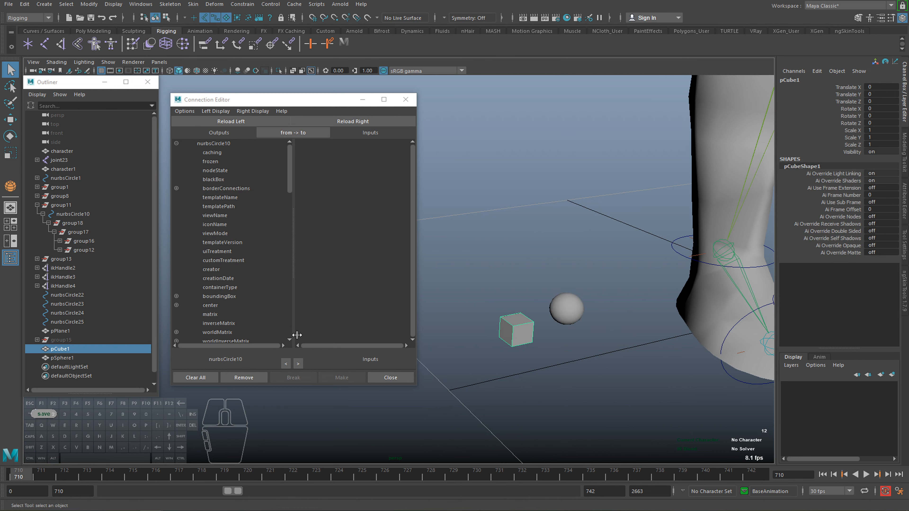
click(565, 310)
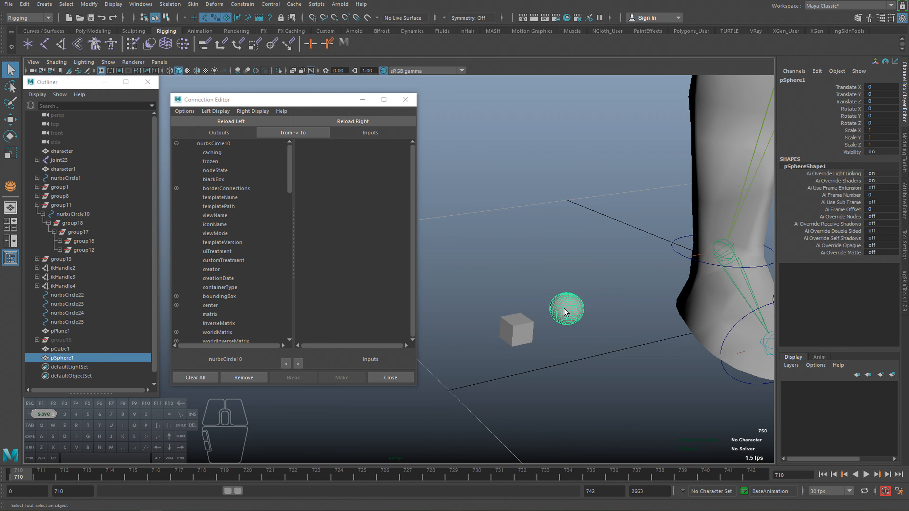
key(w)
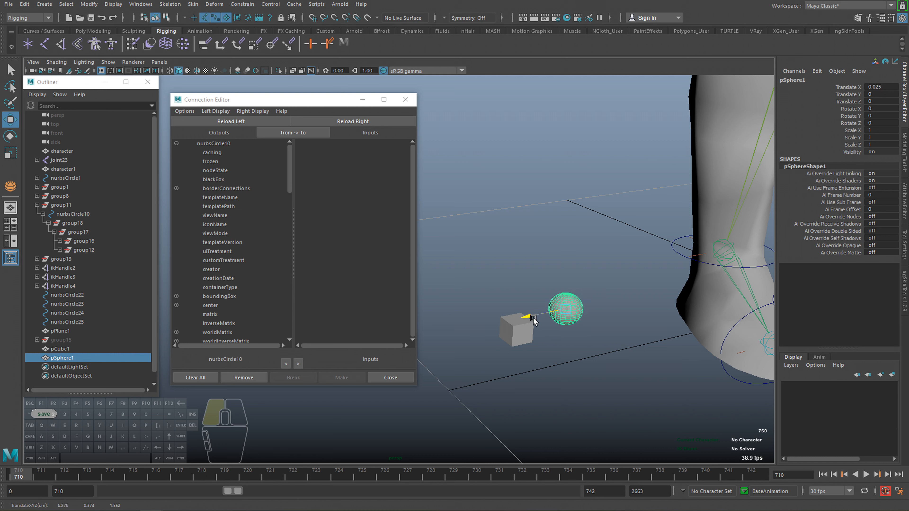
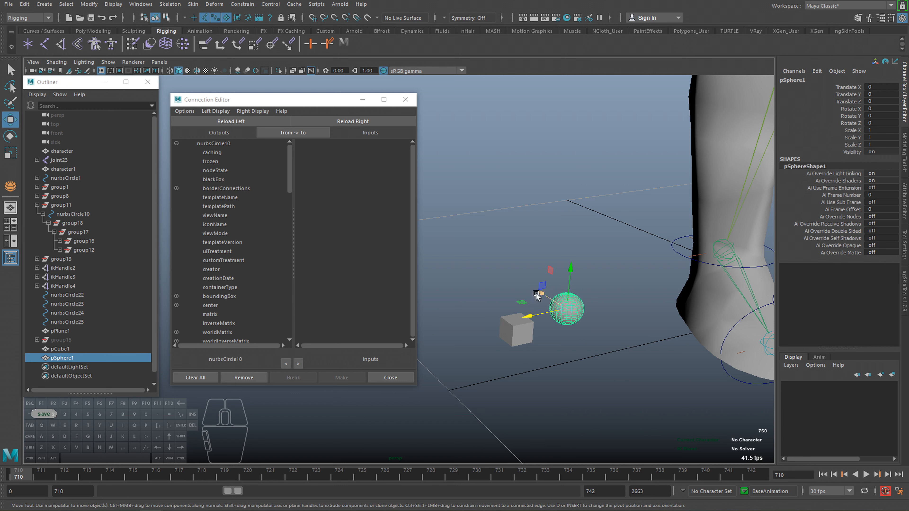
Load the sphere as the connection source in the Connection Editor and pick its translateX attribute as the output.
click(231, 121)
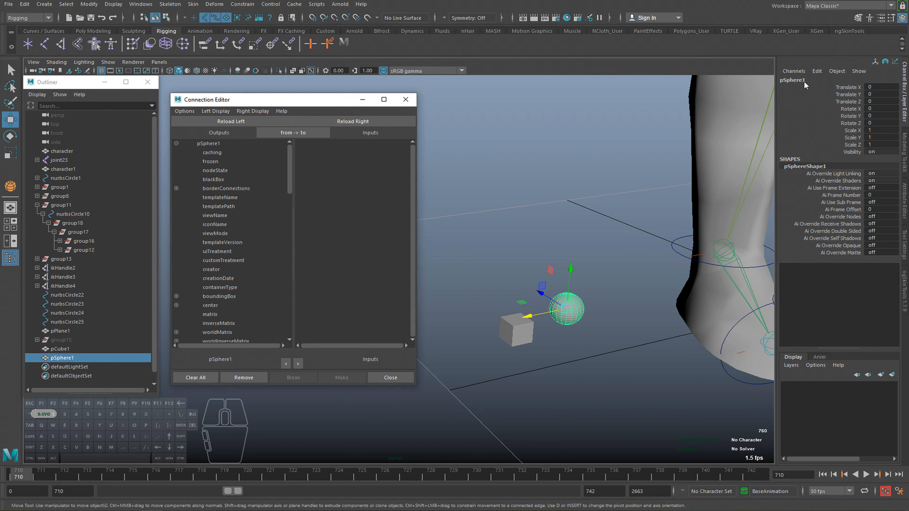
click(793, 80)
alt+middle_drag(452, 233, 460, 234)
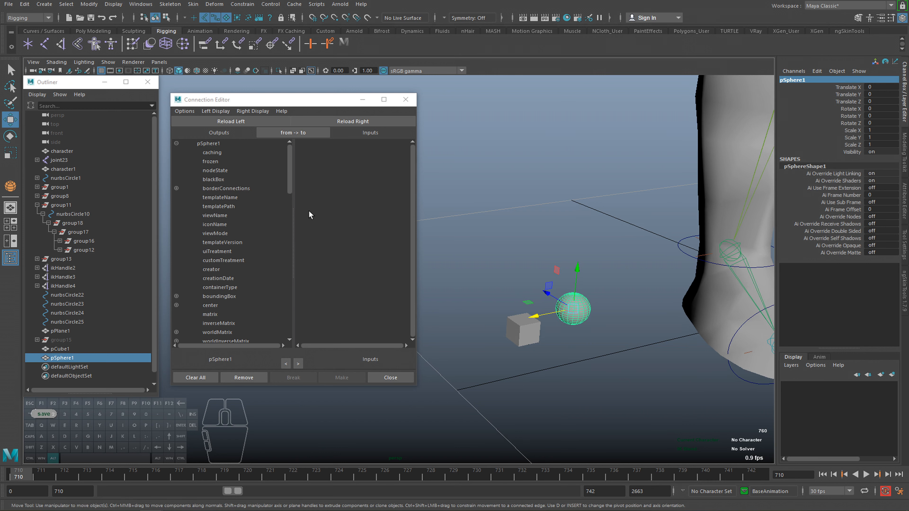
drag(289, 181, 285, 306)
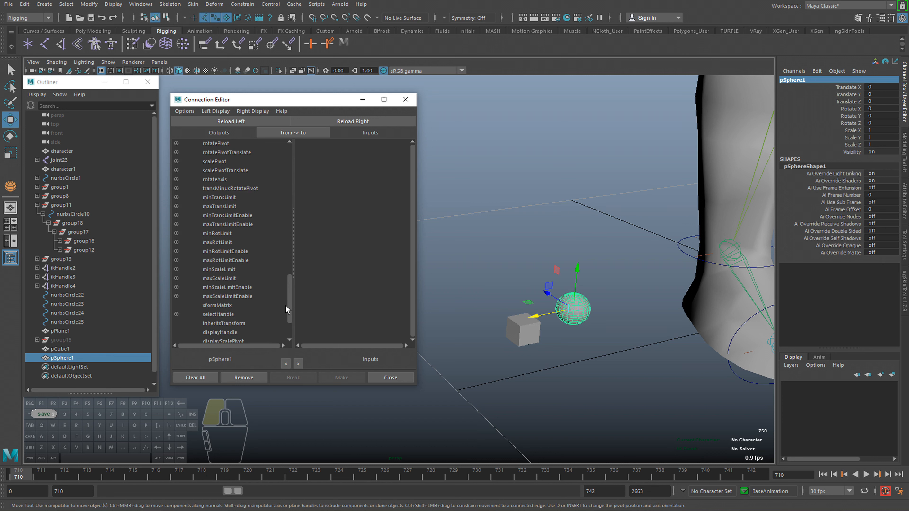
click(535, 316)
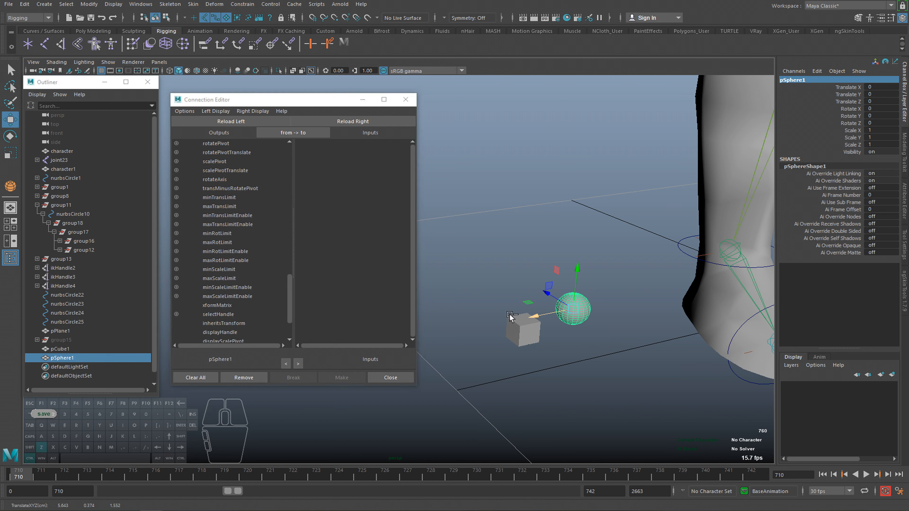
drag(288, 289, 205, 284)
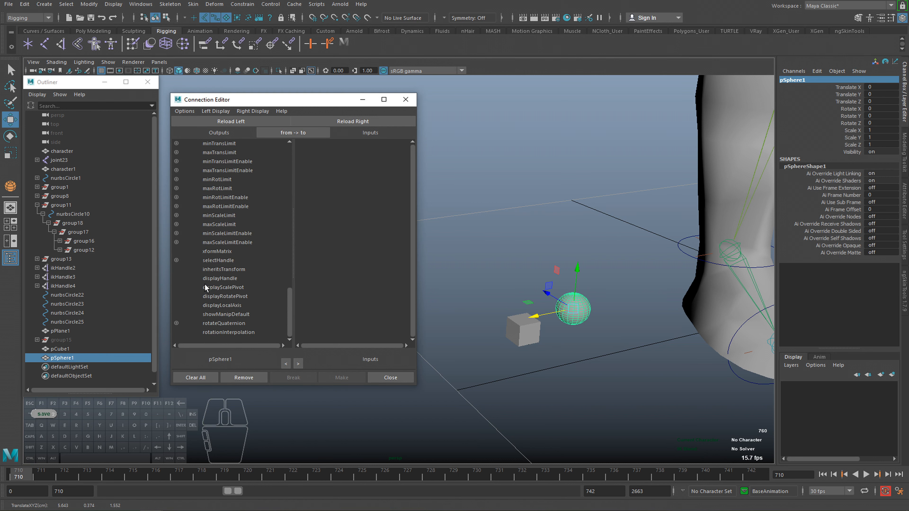
scroll(230, 278, up, 8)
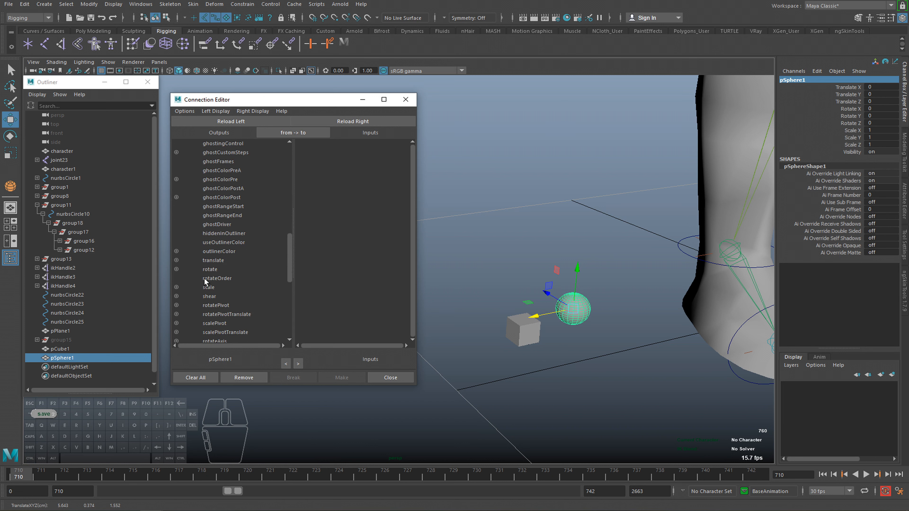
click(204, 269)
click(176, 260)
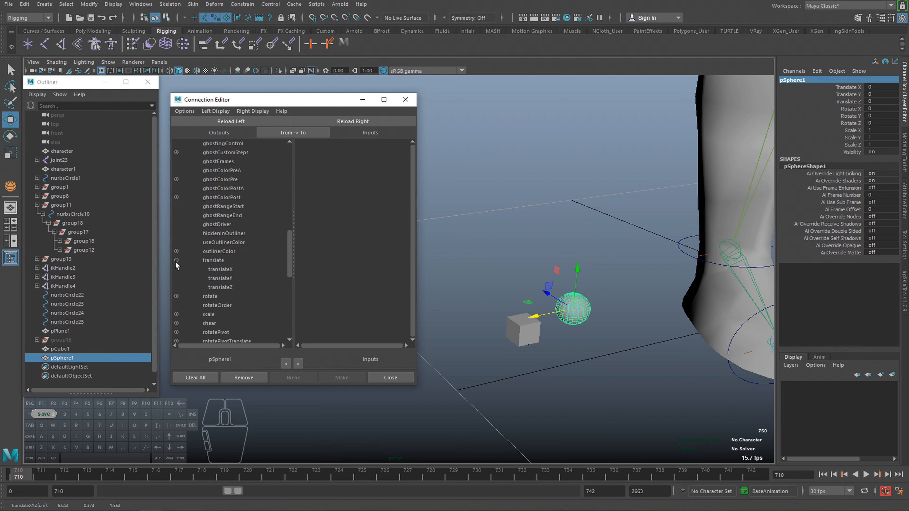
click(228, 269)
Load the cube as the connection target and connect the sphere's translateX to the cube's rotateZ.
click(520, 335)
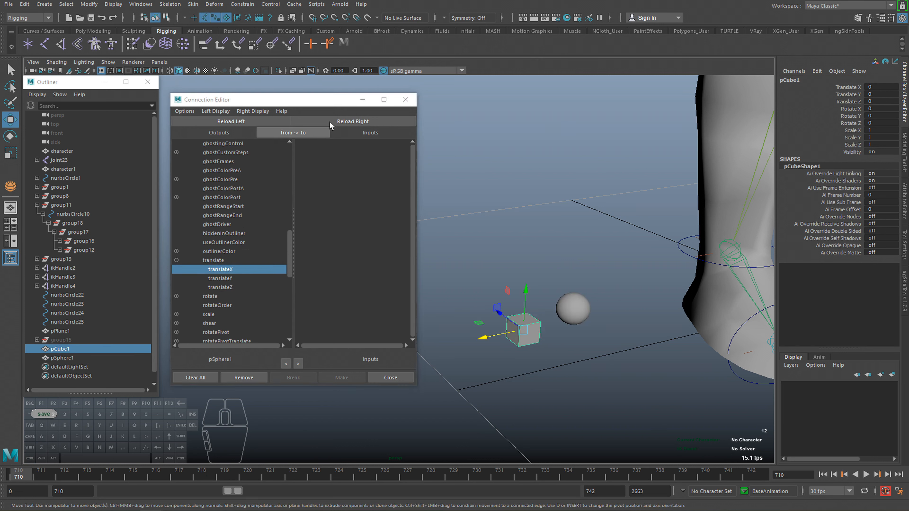
click(338, 121)
key(e)
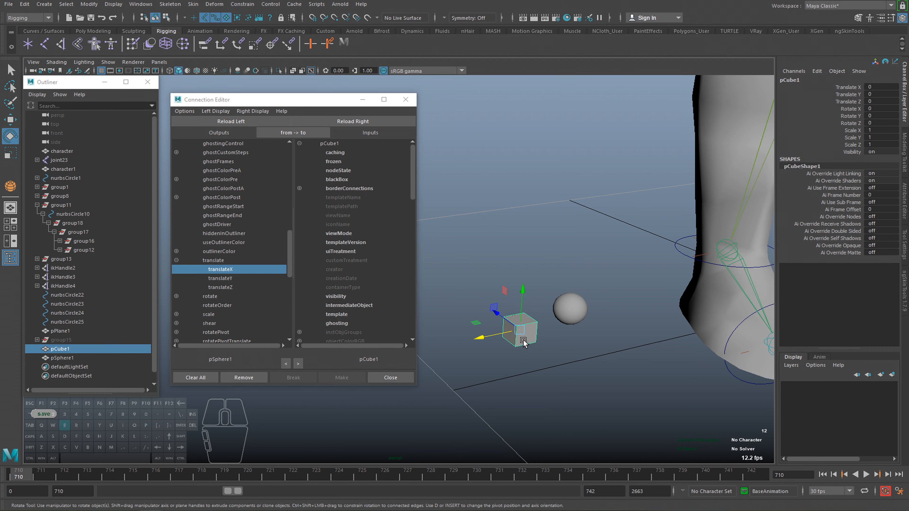
drag(499, 307, 481, 331)
key(ctrl+z)
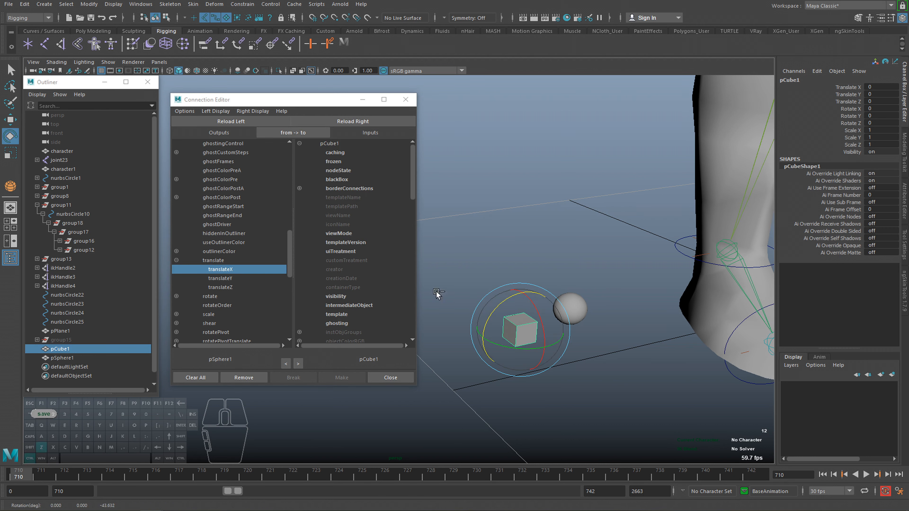
drag(413, 188, 401, 261)
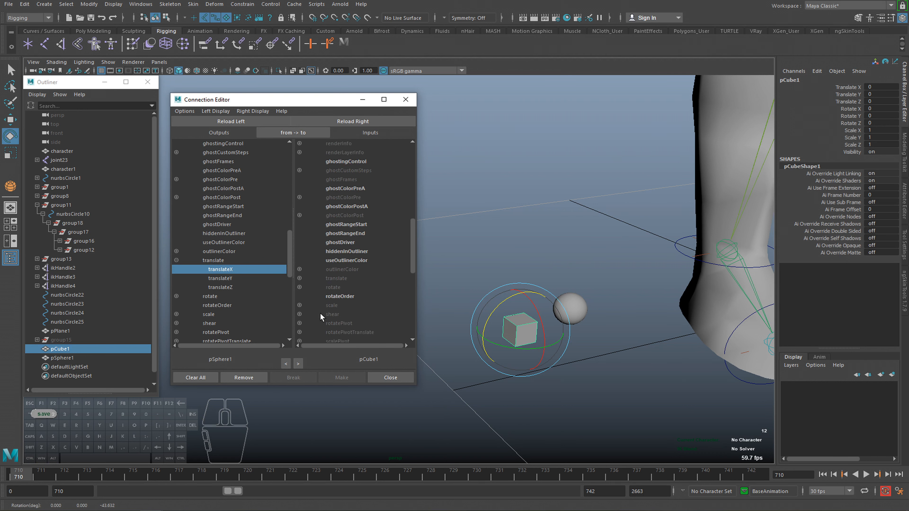
click(300, 287)
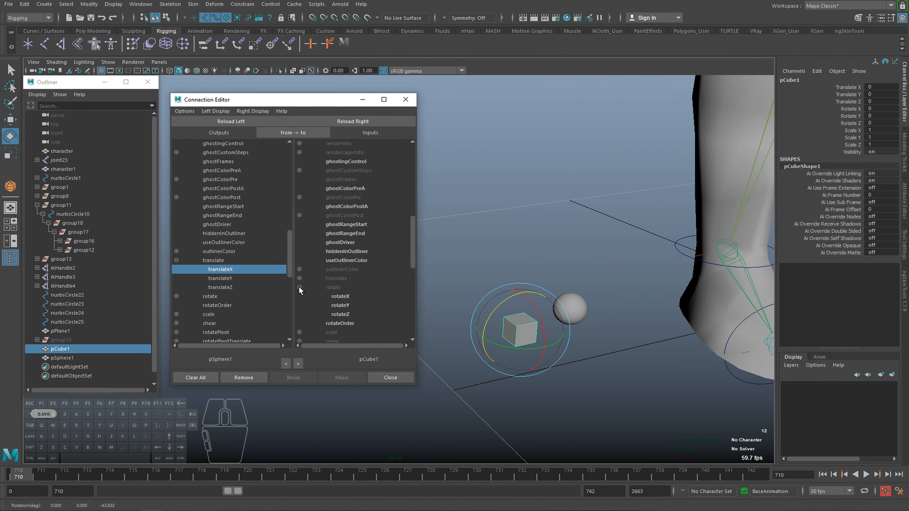
click(338, 314)
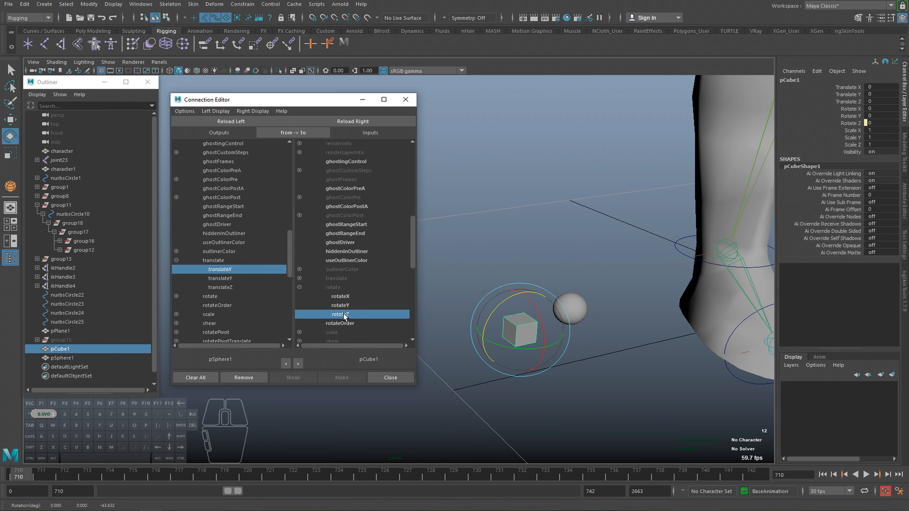
Test the connection by moving the sphere both ways along its X axis, undoing each move.
click(570, 309)
key(w)
drag(538, 316, 800, 183)
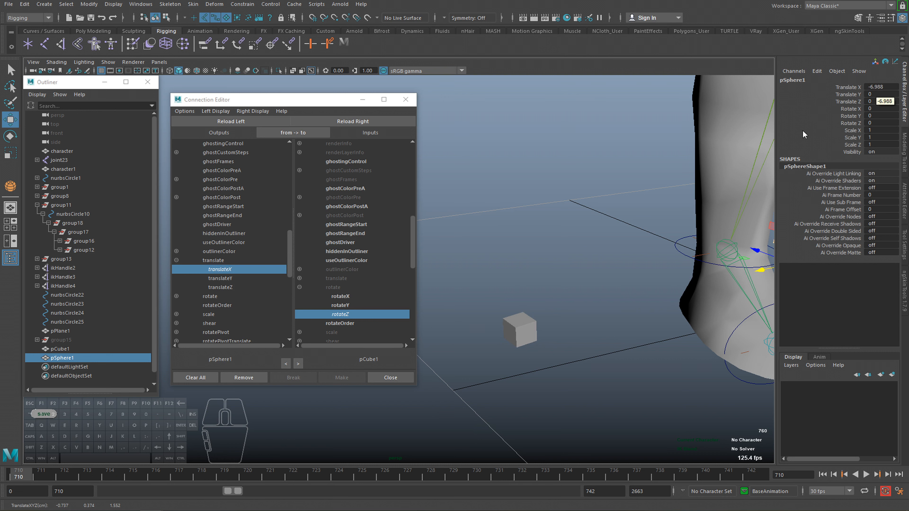
key(ctrl+z)
drag(542, 315, 475, 327)
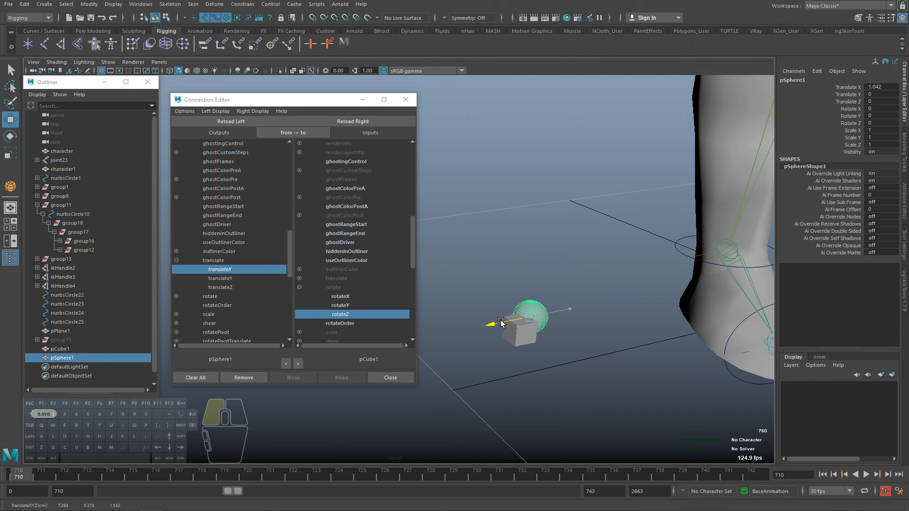
key(ctrl+z)
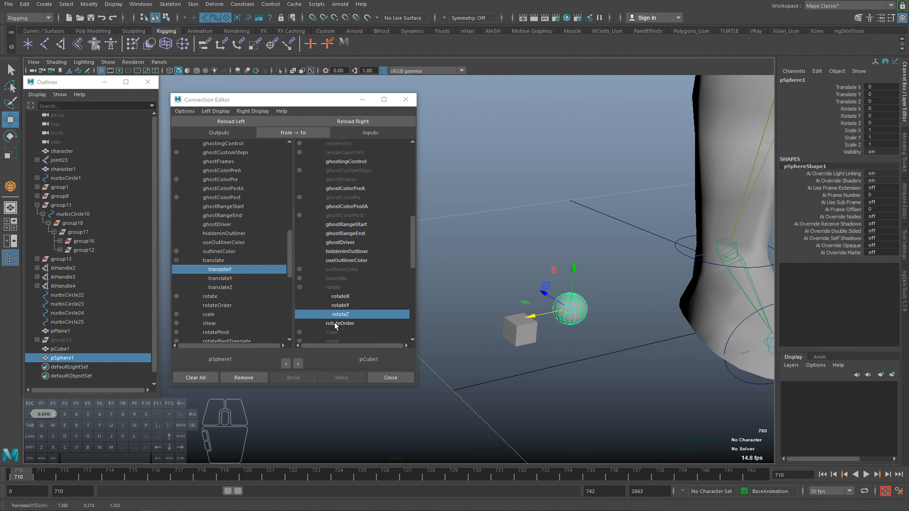
Delete the demonstration cube and sphere from the scene.
click(513, 336)
key(Delete)
click(564, 317)
key(Delete)
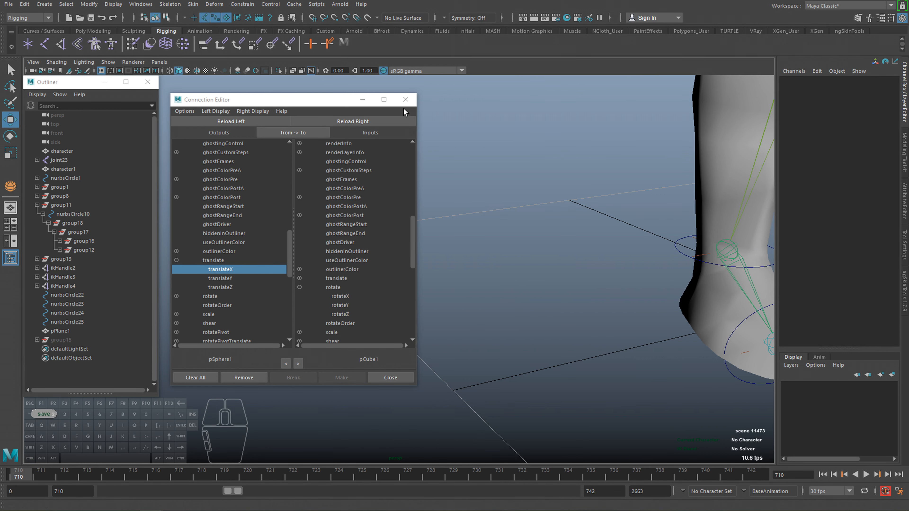
Load the ankle control nurbsCircle10 as the connection source and pick its side_rot attribute as the output.
alt+right_drag(612, 315, 643, 353)
alt+right_drag(574, 356, 624, 350)
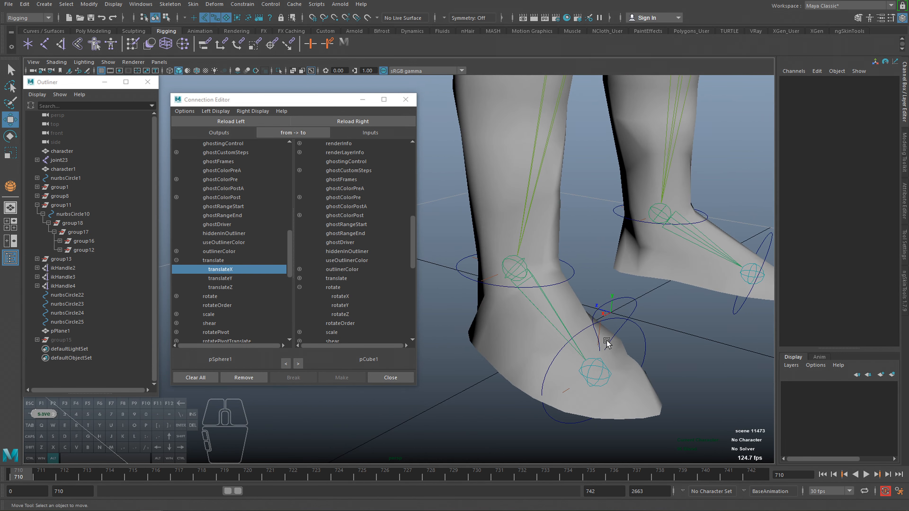
alt+middle_drag(606, 341, 547, 345)
click(447, 290)
mouse_move(555, 293)
alt+mouse_down()
mouse_move(532, 295)
mouse_move(551, 295)
alt+mouse_up()
click(228, 121)
scroll(252, 254, down, 10)
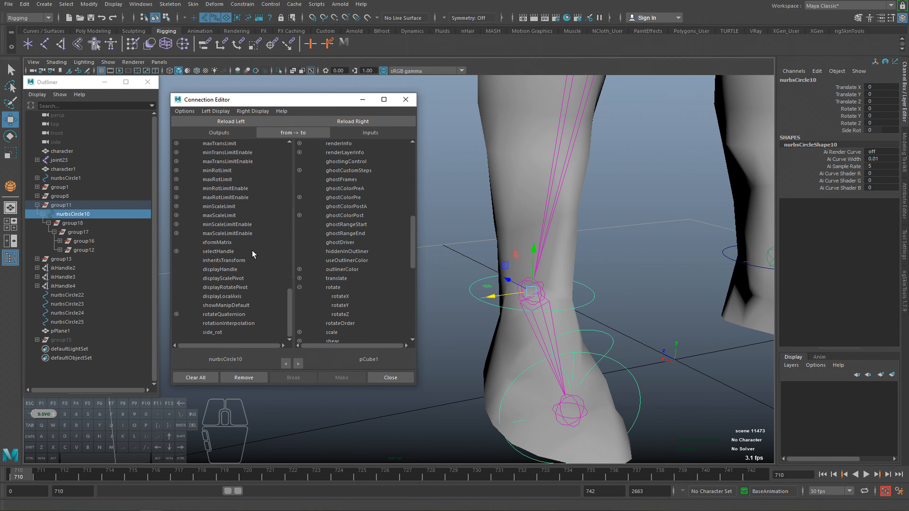
click(217, 332)
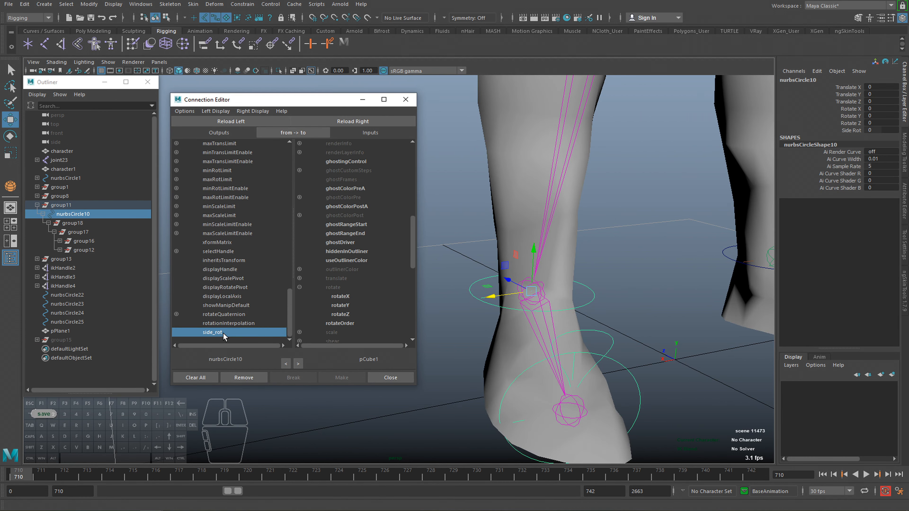
click(300, 287)
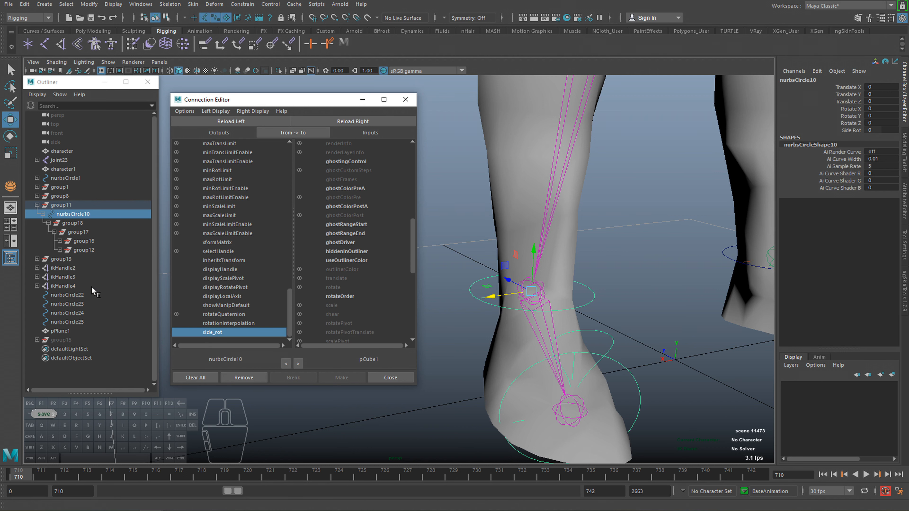
Try rotating group17 to check its side-roll axis on the foot, and undo the rotation.
alt+right_drag(570, 319, 363, 305)
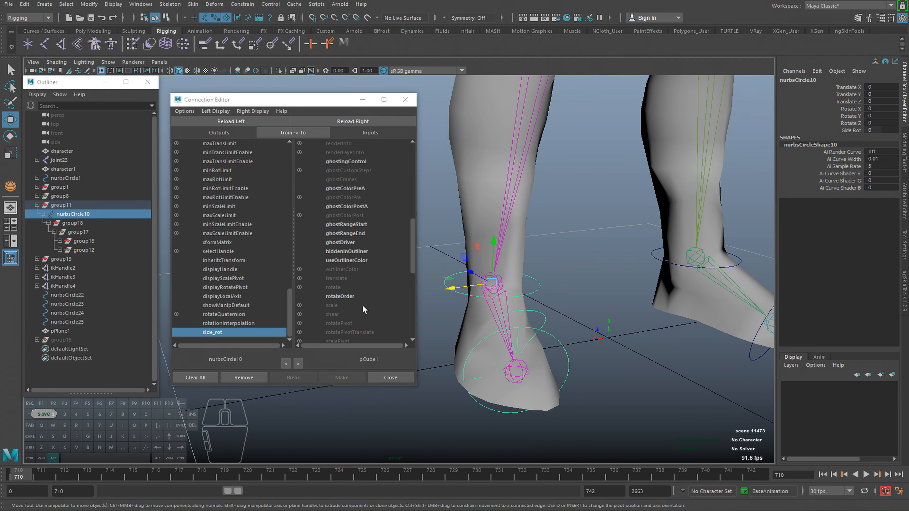
click(79, 232)
key(e)
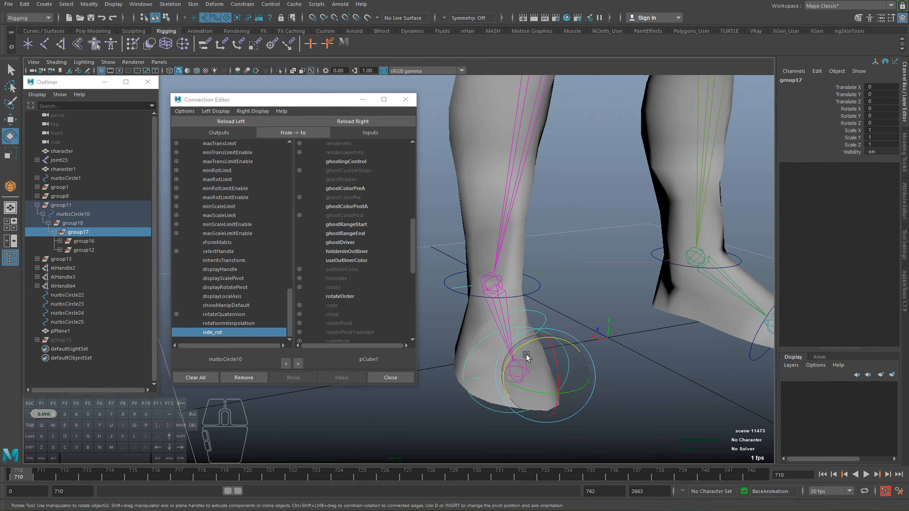
drag(524, 359, 546, 349)
key(ctrl+z)
Load group17 as the connection target and connect the ankle control's side_rot to its rotateZ.
click(352, 121)
scroll(367, 272, down, 5)
scroll(347, 242, up, 10)
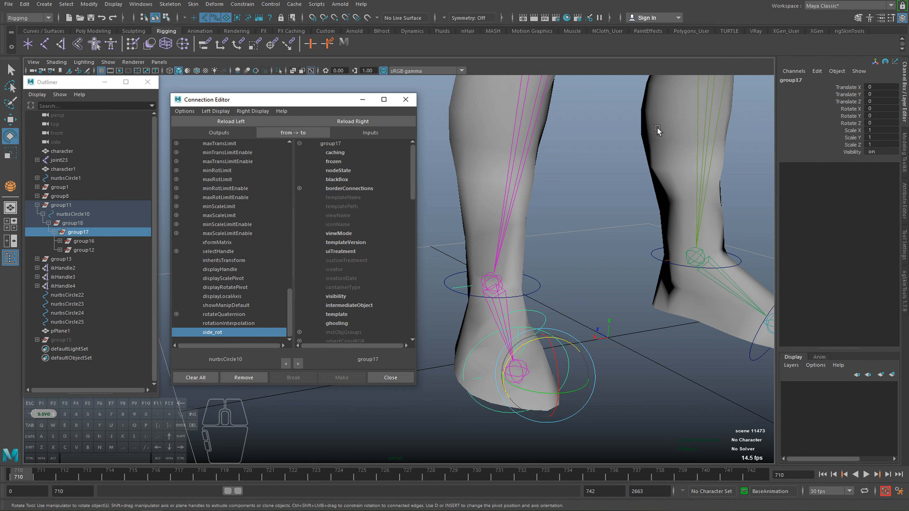
scroll(358, 254, down, 10)
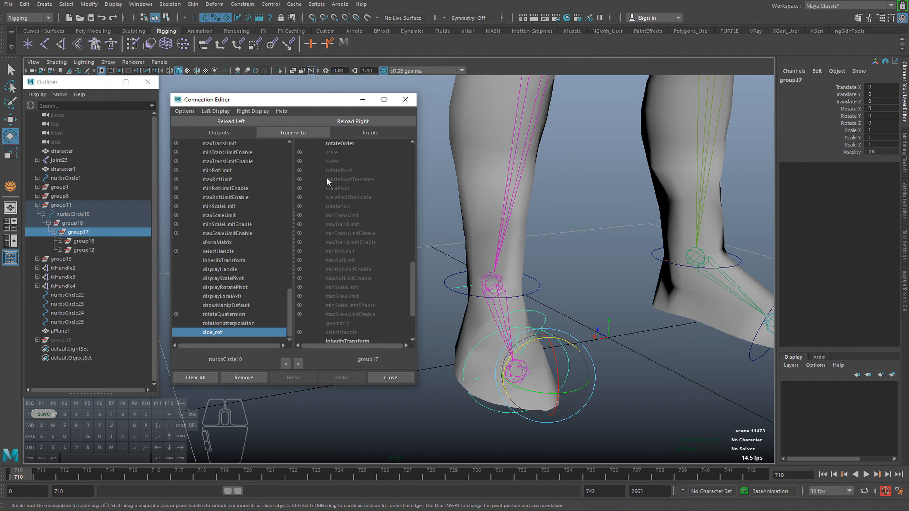
scroll(333, 193, up, 3)
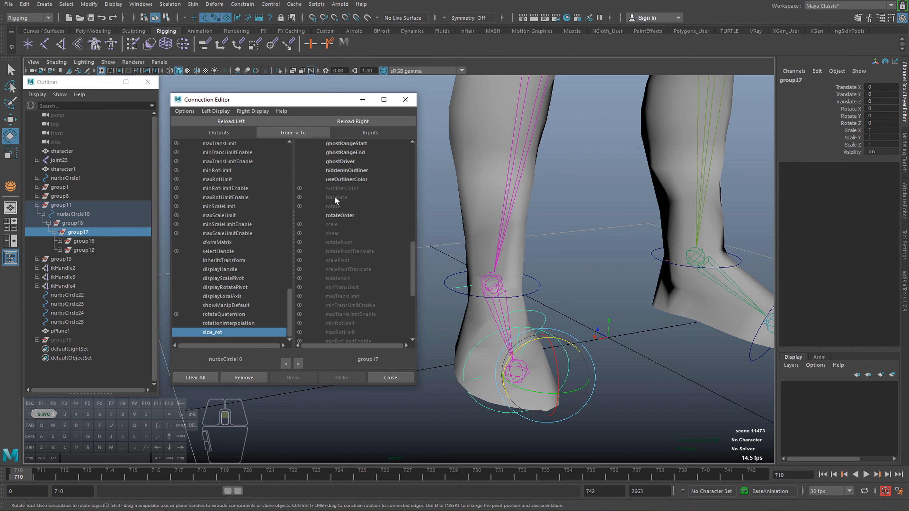
click(299, 206)
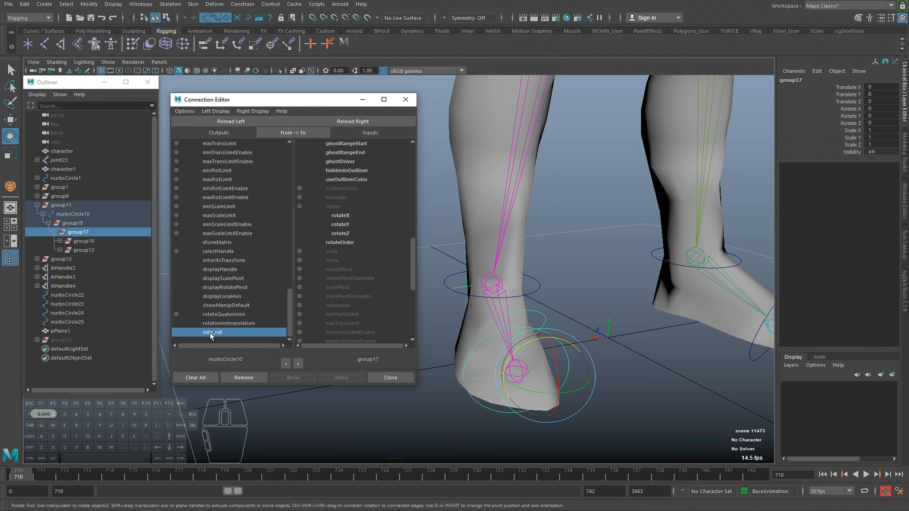
click(340, 233)
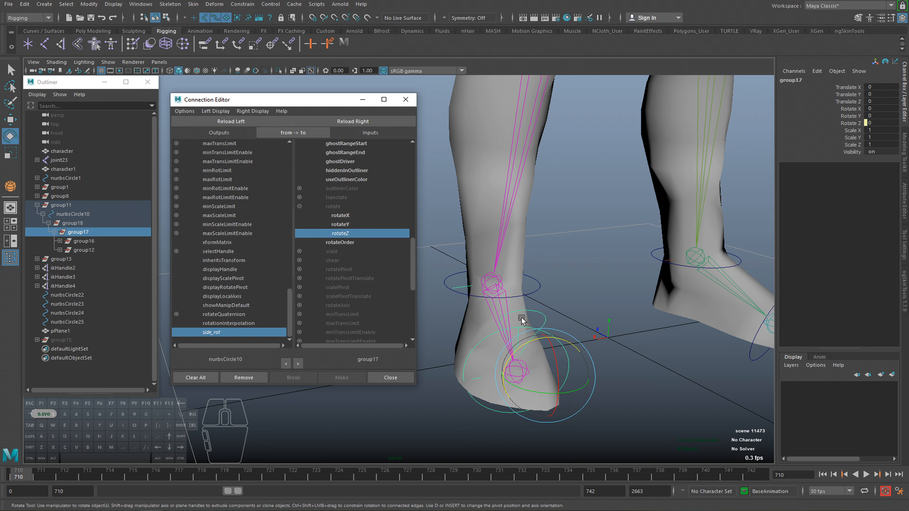
Test the foot's side roll by varying Side Rot on the ankle control, and reset it to 0.
click(538, 285)
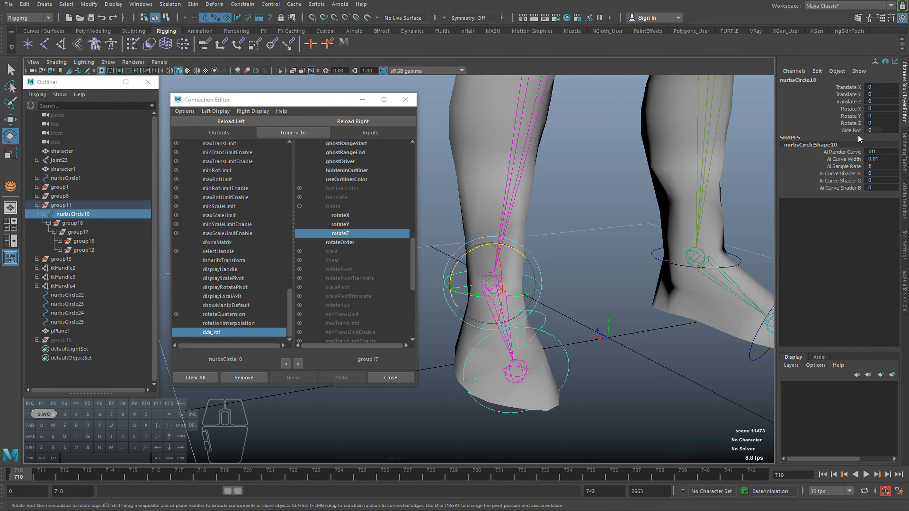
click(852, 131)
ctrl+middle_drag(641, 258, 478, 318)
middle_drag(567, 326, 464, 354)
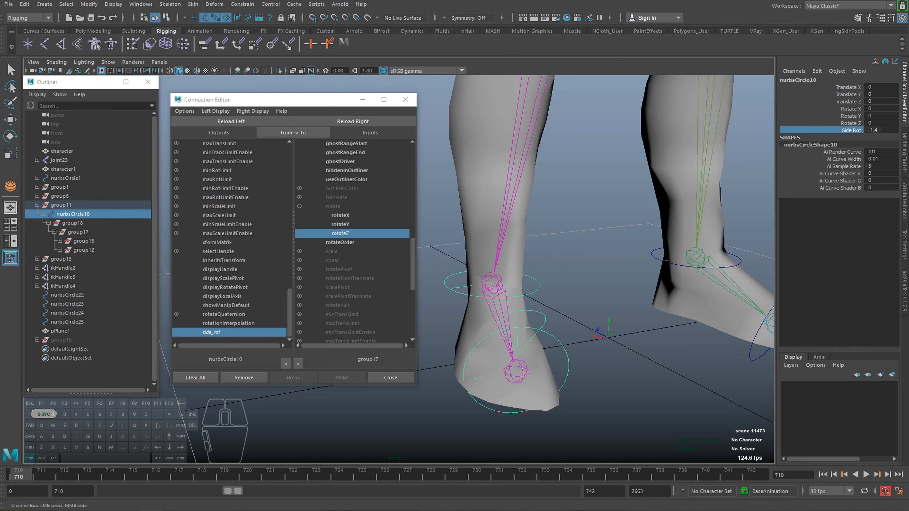
double_click(877, 130)
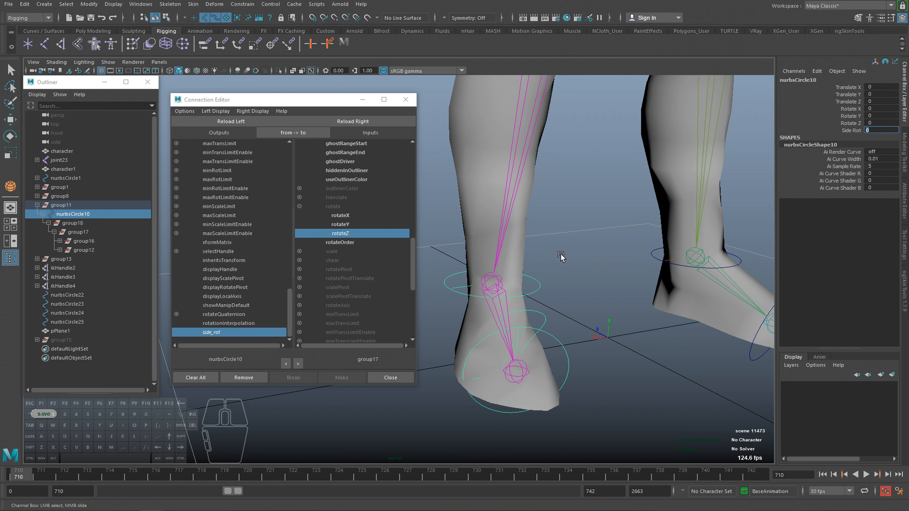
key(Return)
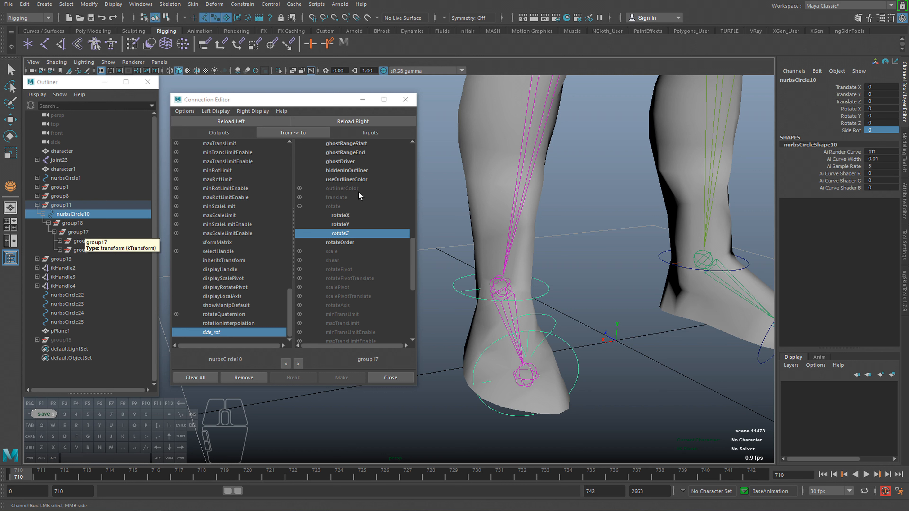
Load group18 as the connection target, connect the ankle control's side_rot to its rotateZ, and close the Connection Editor.
drag(412, 251, 405, 151)
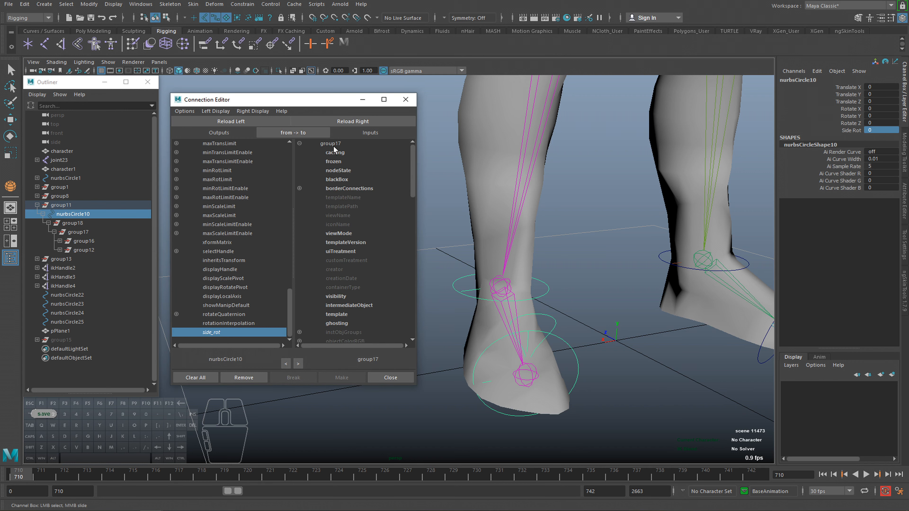
click(79, 224)
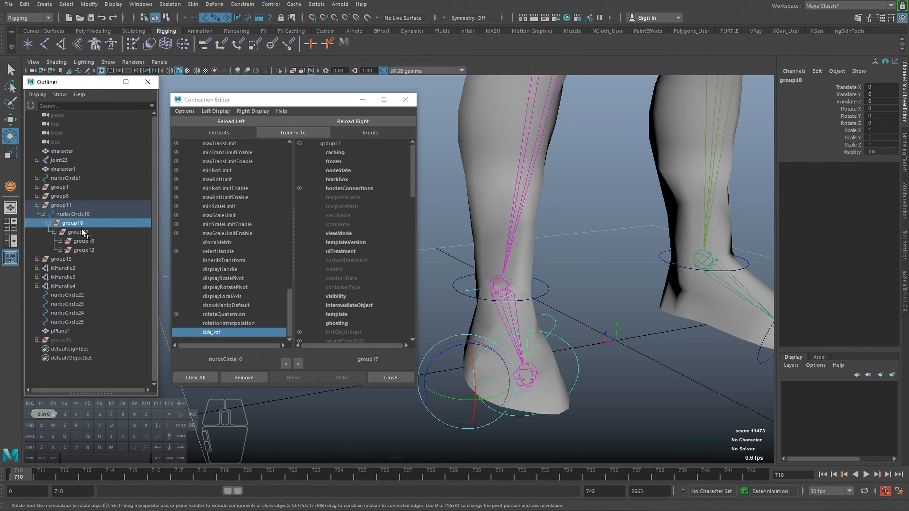
click(375, 122)
drag(413, 173, 421, 276)
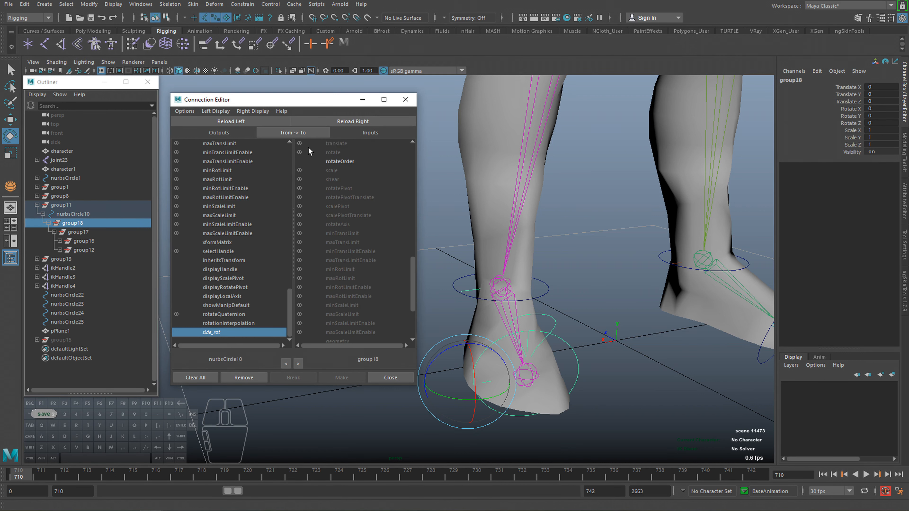
click(299, 153)
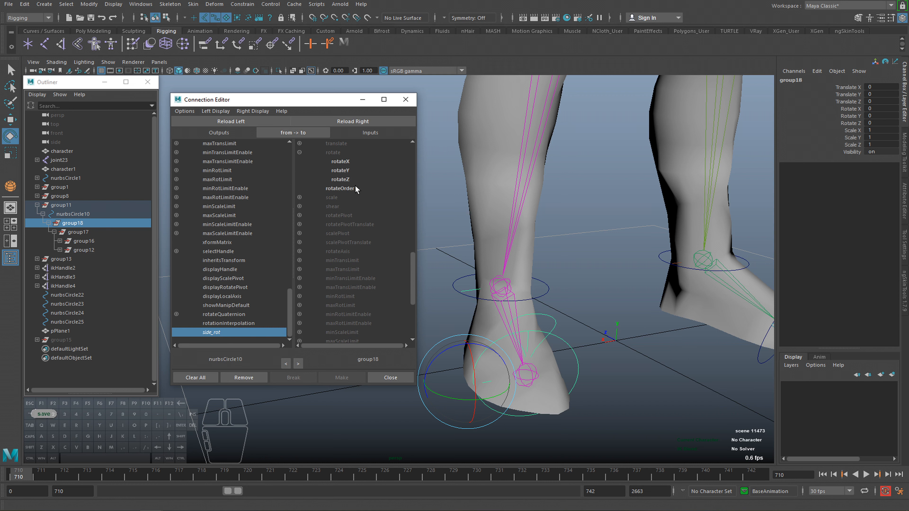
click(343, 181)
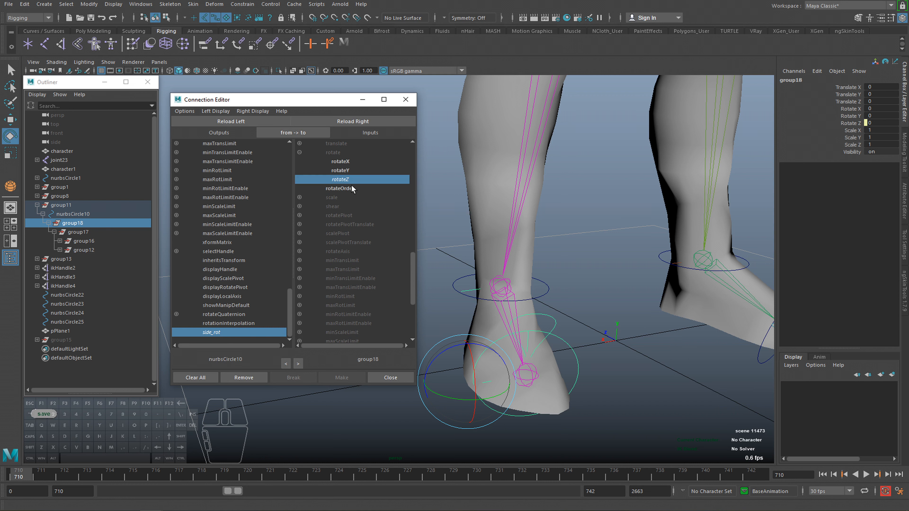
click(850, 123)
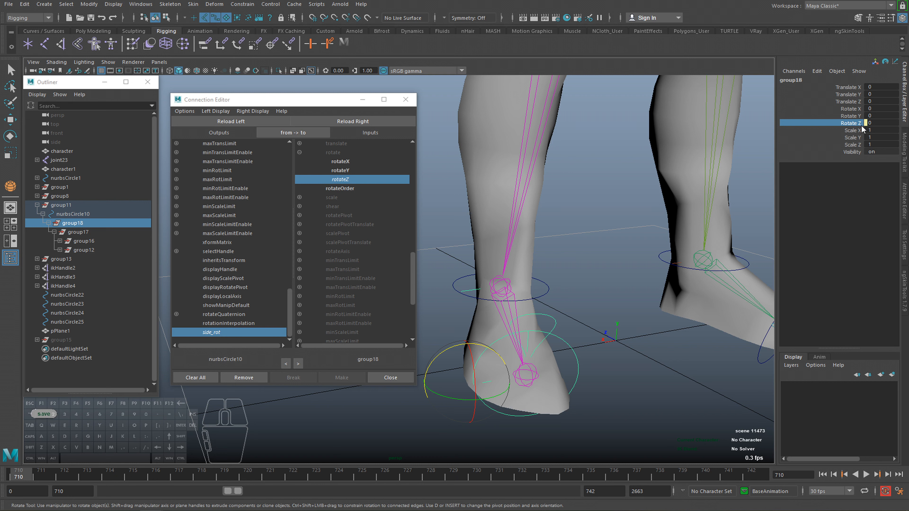
drag(199, 103, 197, 103)
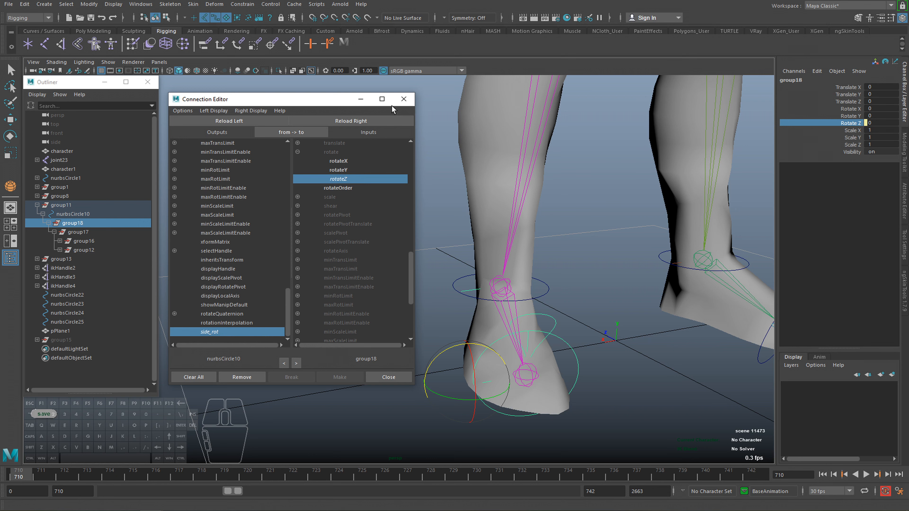
click(404, 99)
Open the Node Editor with group18 and graph its connections, framing all the nodes.
click(141, 4)
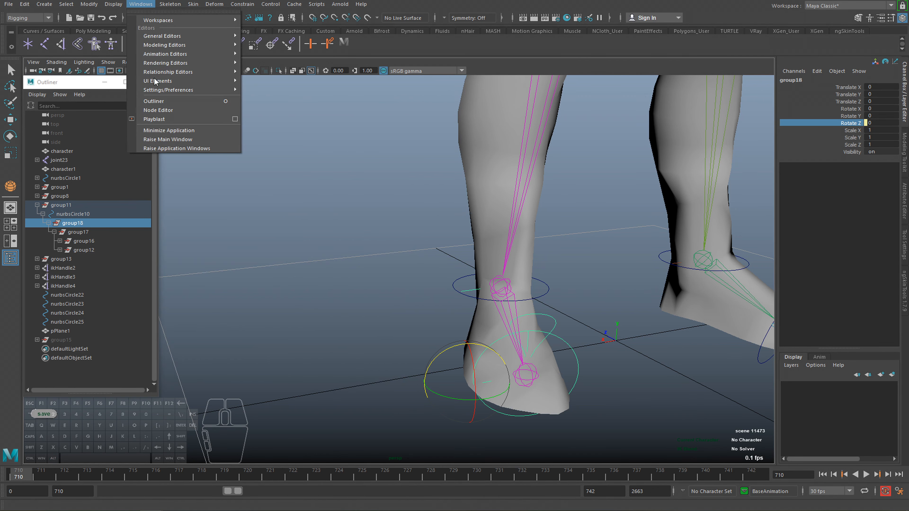
click(154, 114)
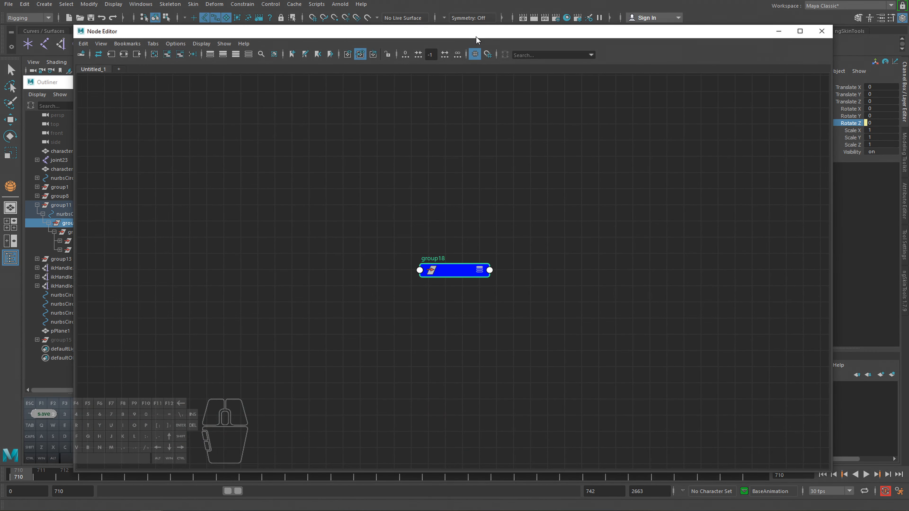
mouse_move(476, 36)
mouse_down()
mouse_move(464, 31)
mouse_move(440, 59)
mouse_move(475, 33)
mouse_up()
click(780, 36)
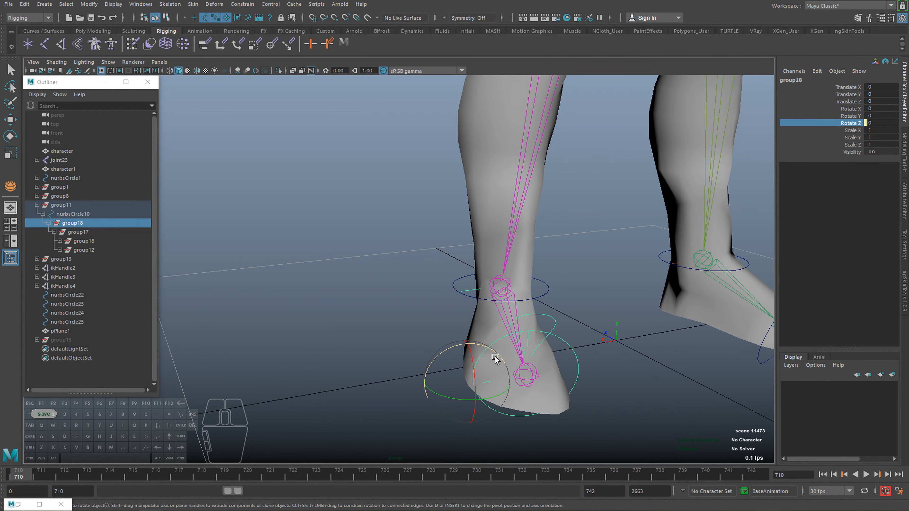
click(18, 505)
click(123, 54)
alt+middle_drag(364, 213, 332, 211)
key(f)
key(a)
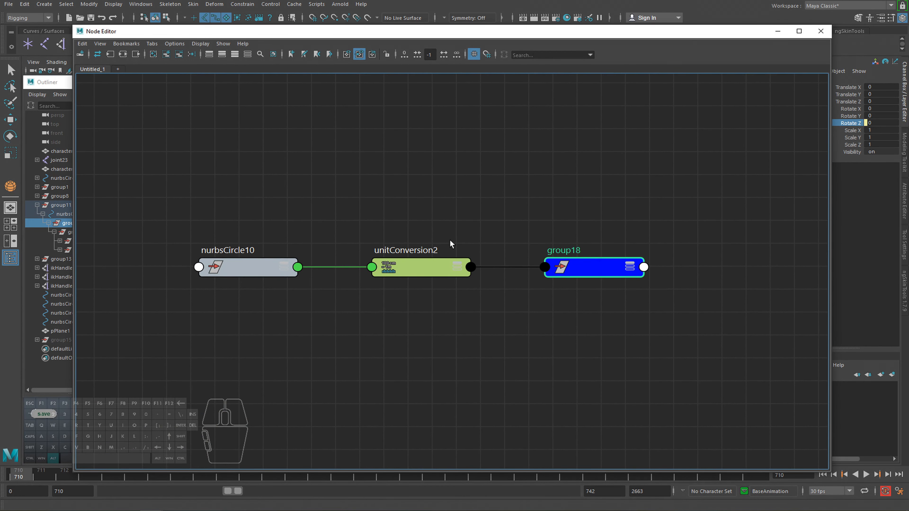
Expand the attributes of unitConversion2, group18 and nurbsCircle10 in the graph to examine how Side Rot feeds the rotation.
click(455, 266)
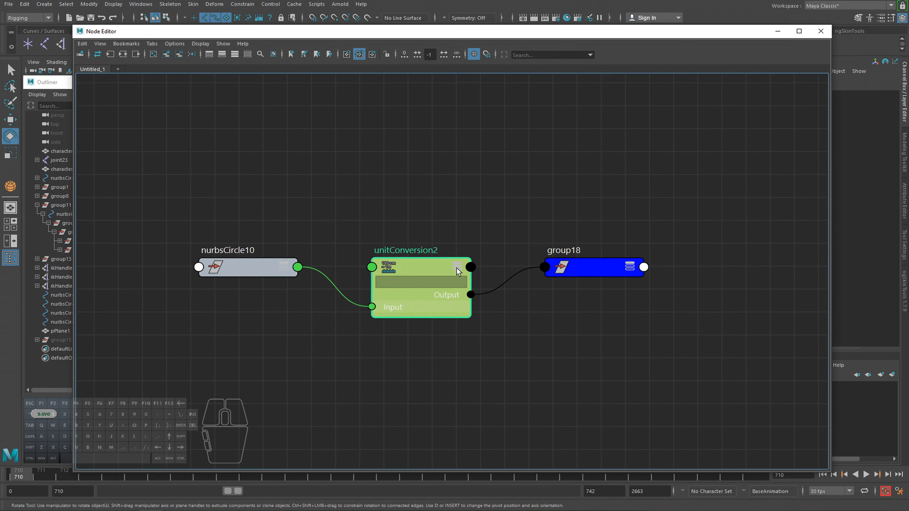
click(283, 273)
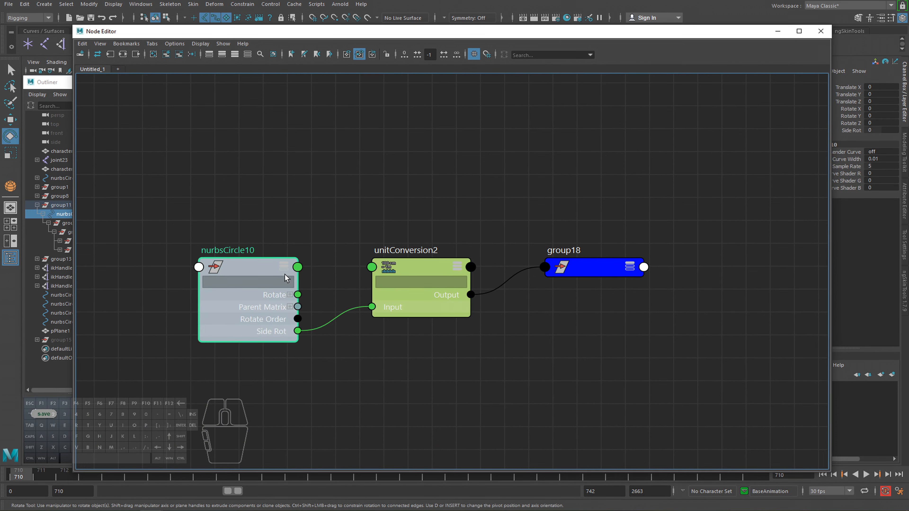
click(631, 271)
click(630, 269)
click(630, 268)
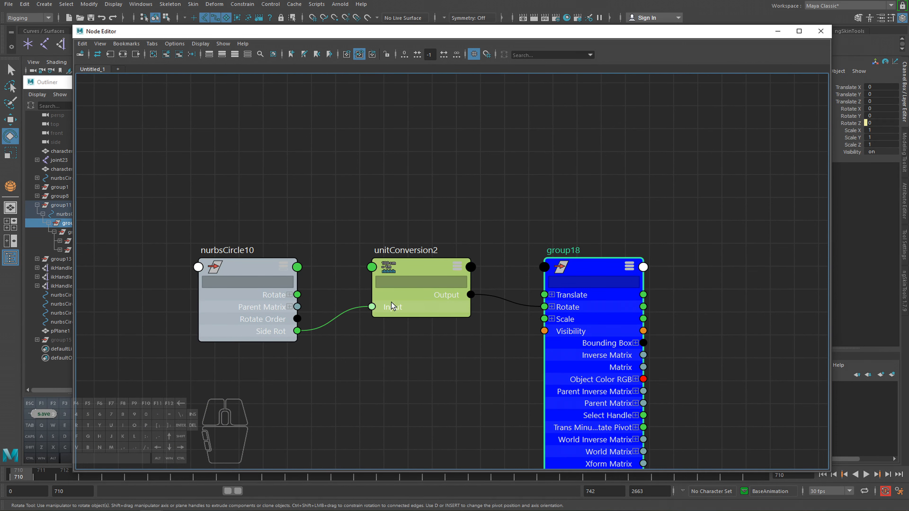
click(284, 268)
alt+middle_drag(431, 337, 432, 269)
alt+right_drag(431, 269, 410, 275)
drag(250, 202, 239, 201)
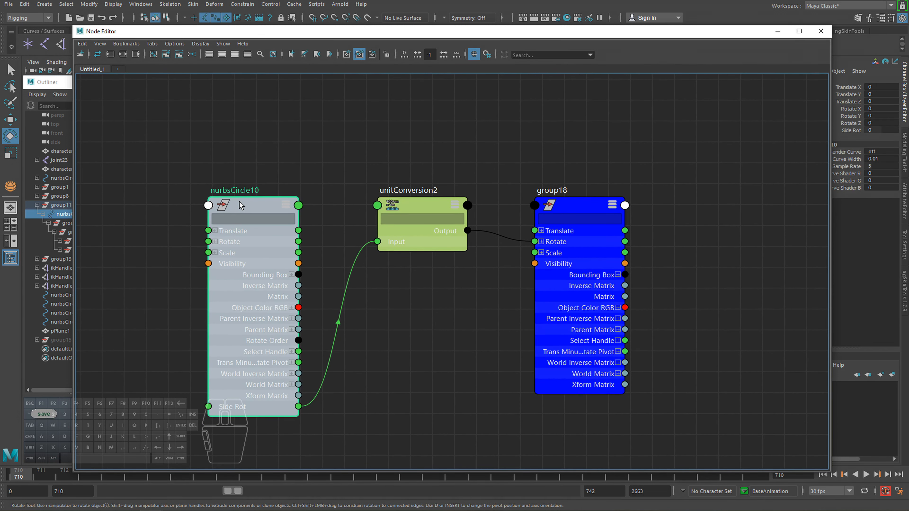
Match nurbsCircle10 in the scene hierarchy with its graph node and examine its Side Rot output.
drag(329, 35, 349, 66)
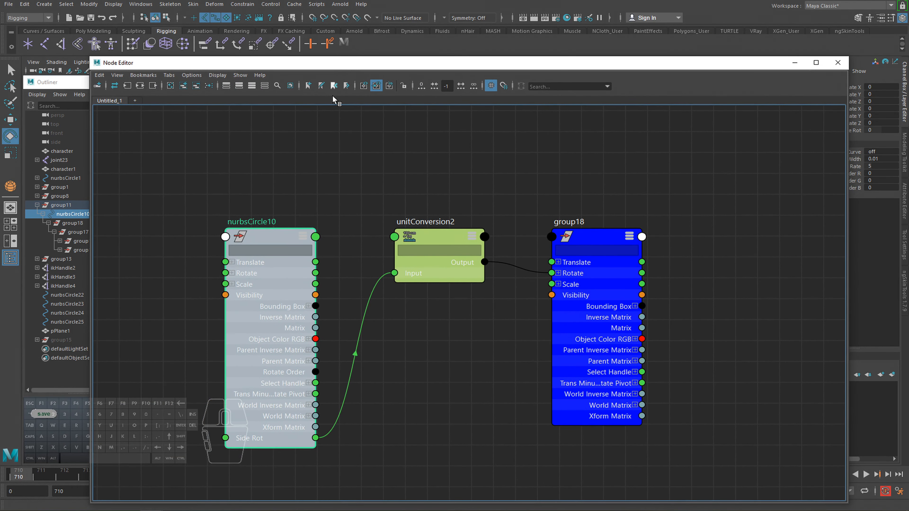
click(72, 216)
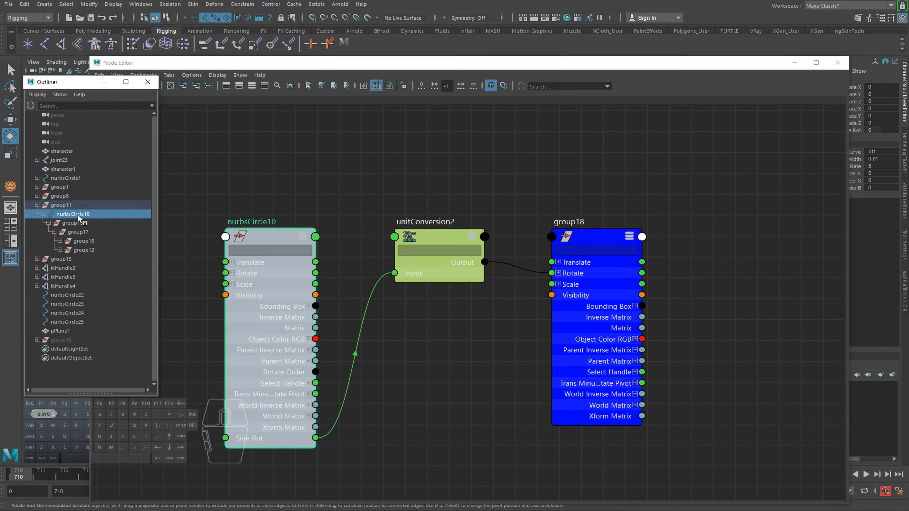
click(251, 241)
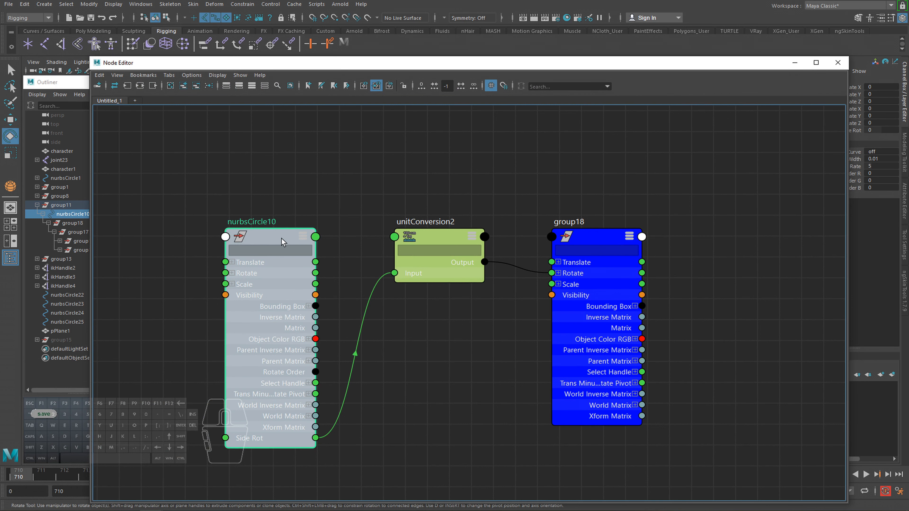
alt+middle_drag(282, 458, 287, 425)
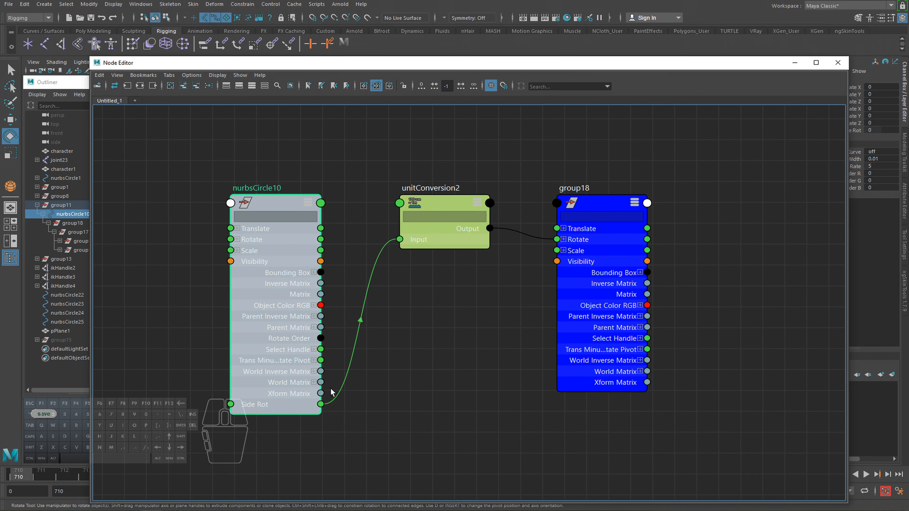
drag(738, 63, 660, 79)
click(817, 71)
click(817, 145)
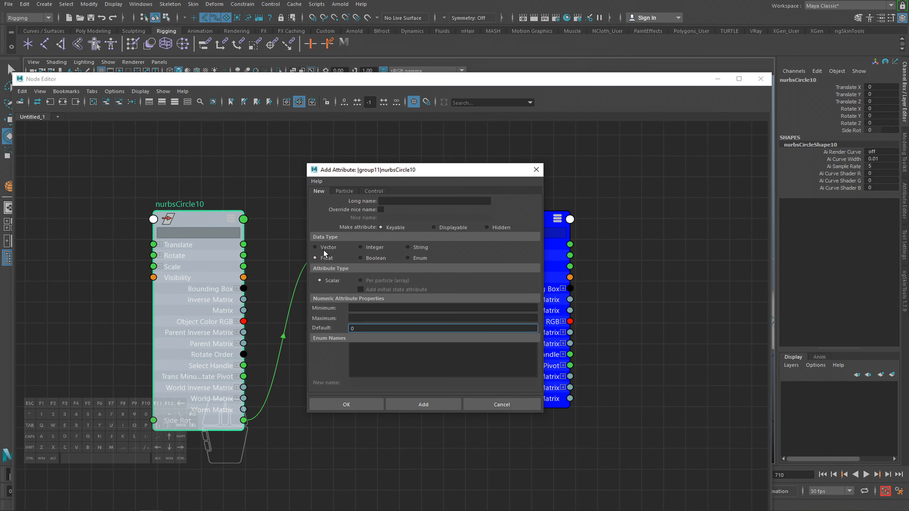
click(536, 170)
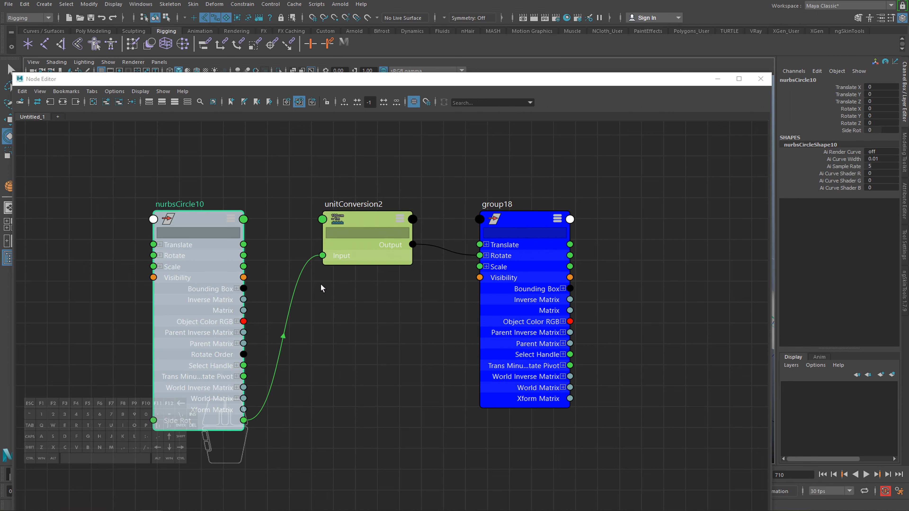
Expand group18's Rotate in the graph to examine which axis unitConversion2 drives, and close the Node Editor.
drag(366, 221, 364, 232)
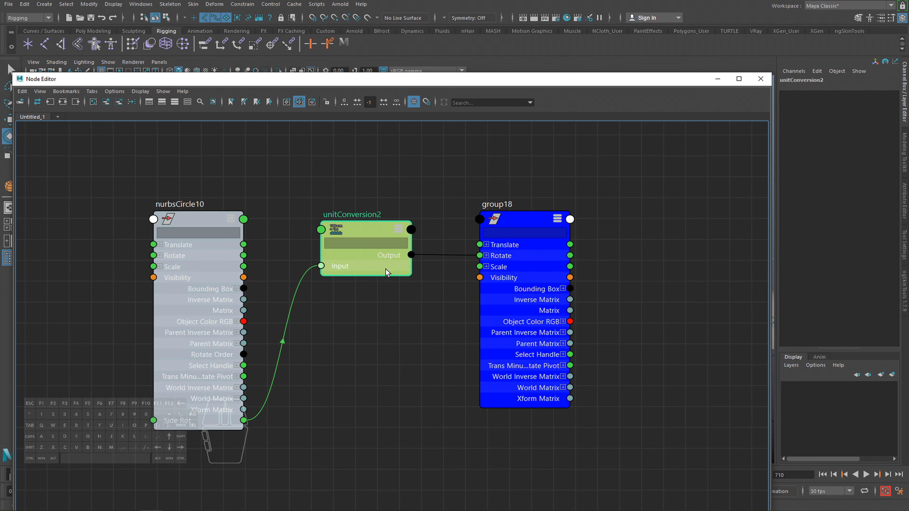
click(485, 255)
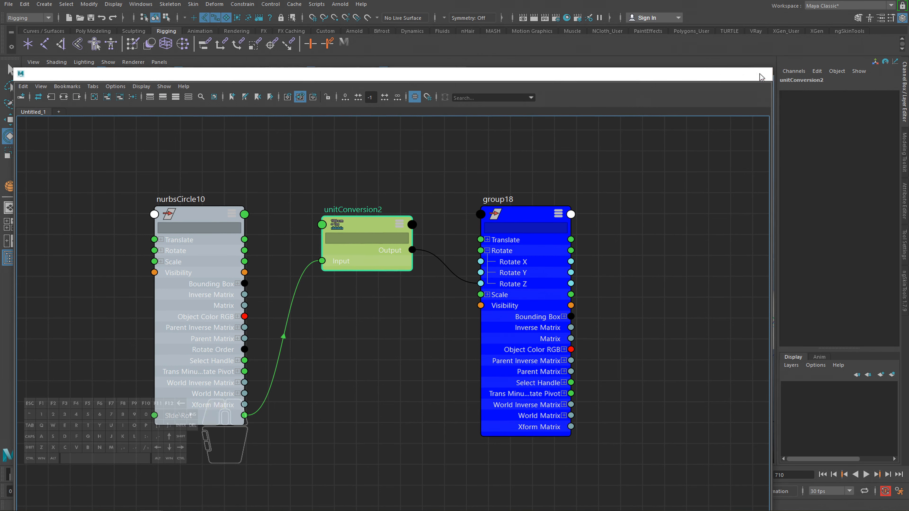
click(760, 78)
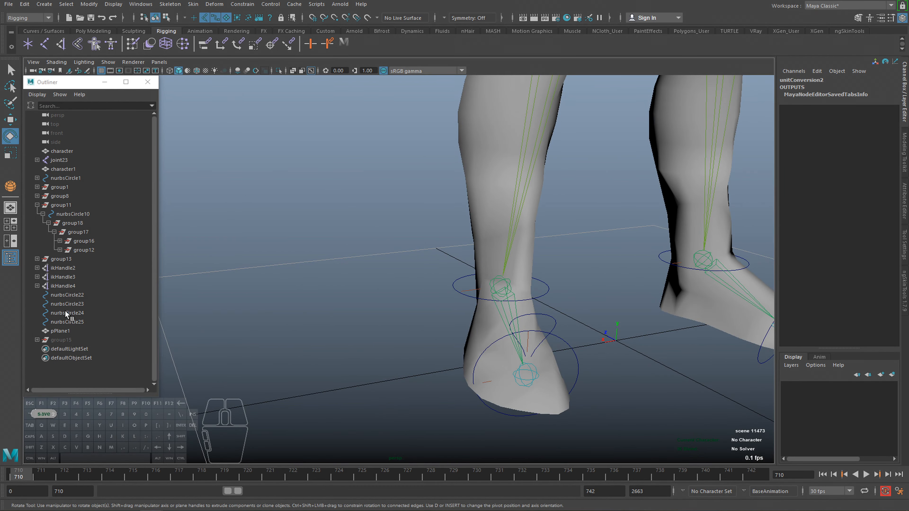
Select the ankle control, vary its Side Rot down to -23.94, and try moving the control to test the rolled foot.
click(460, 281)
click(849, 131)
ctrl+middle_drag(708, 186, 662, 187)
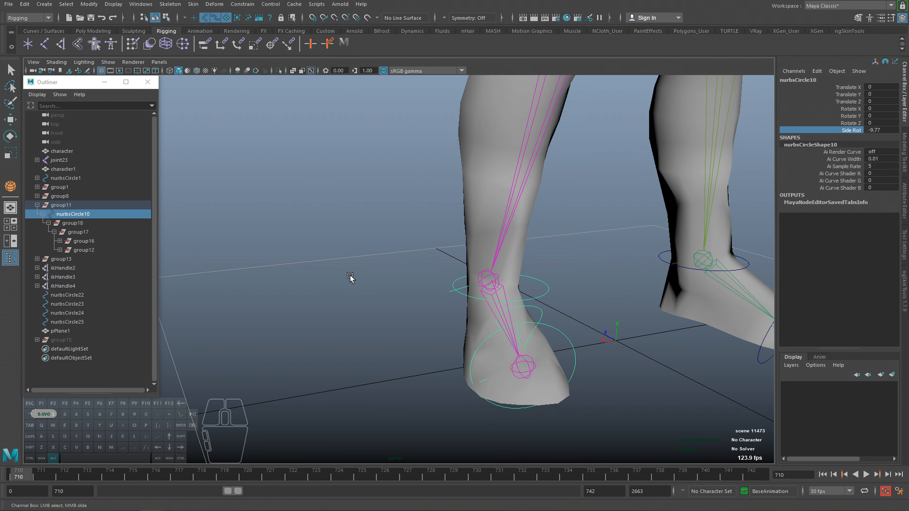
alt+drag(349, 278, 594, 210)
ctrl+middle_drag(810, 130, 837, 130)
key(w)
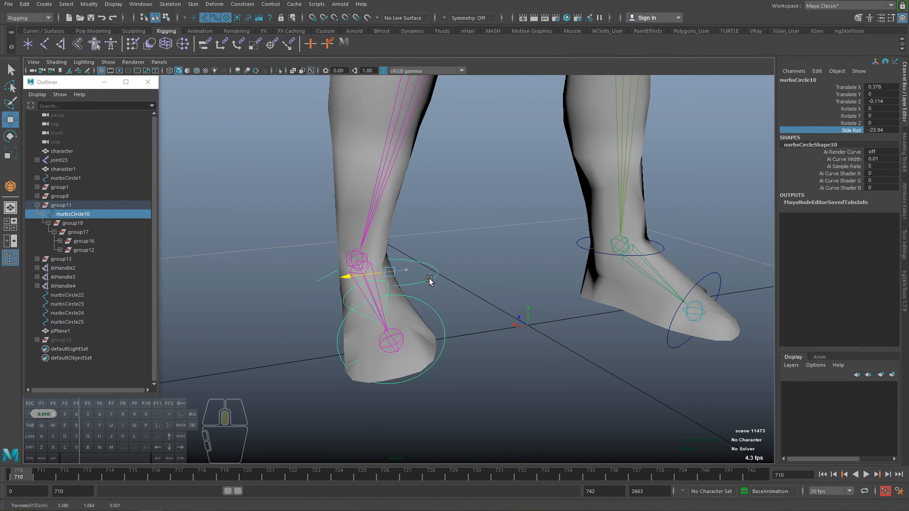
Key the ankle control's Side Rot at -23.94 on frame 710 and at 20.3 on frame 728.
right_click(854, 131)
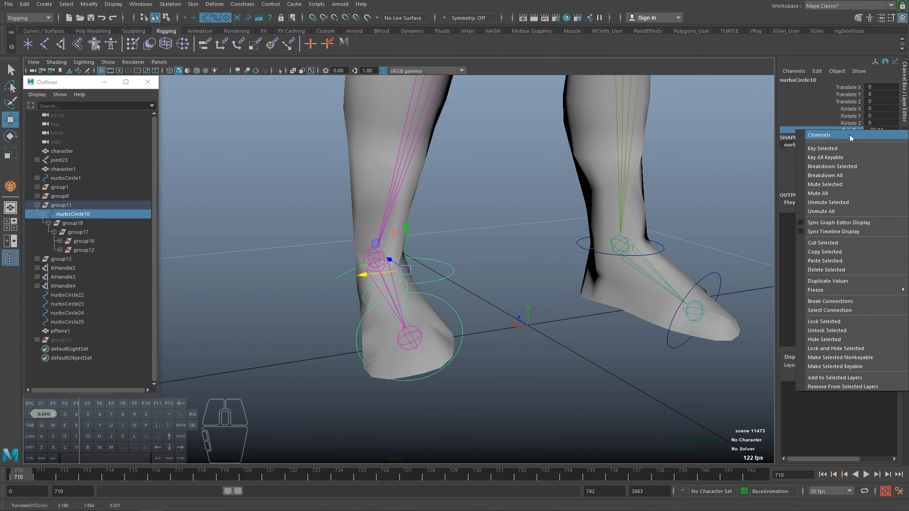
click(826, 148)
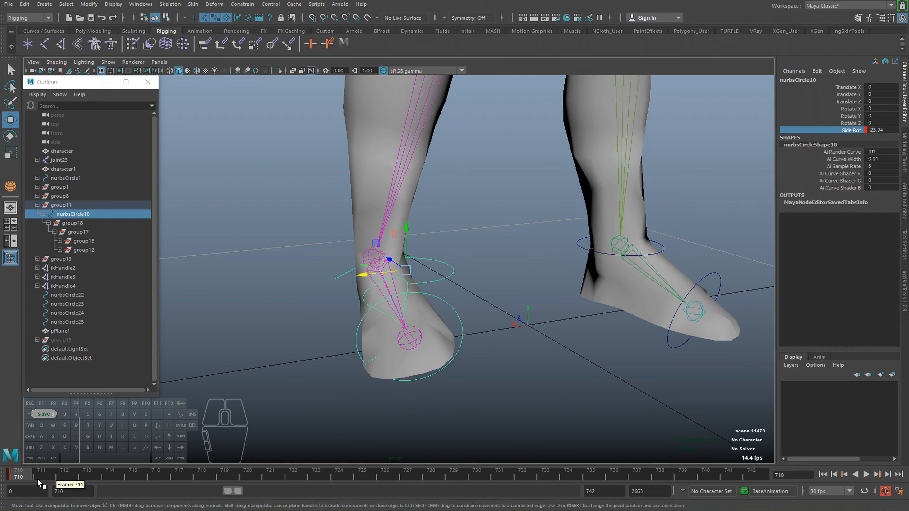
drag(359, 475, 433, 475)
click(854, 131)
middle_drag(801, 254, 870, 256)
middle_drag(626, 274, 751, 265)
right_click(839, 132)
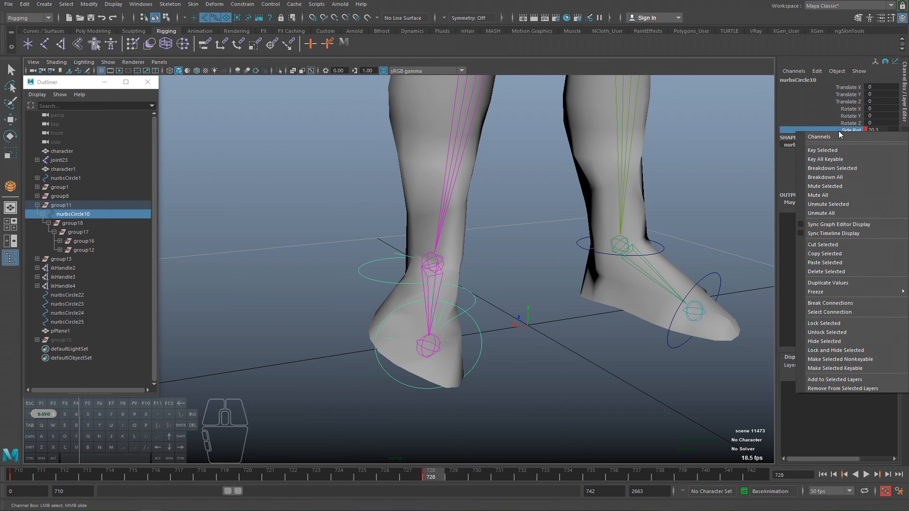
click(830, 150)
Scrub and play the timeline to examine the foot's animated side roll.
click(424, 479)
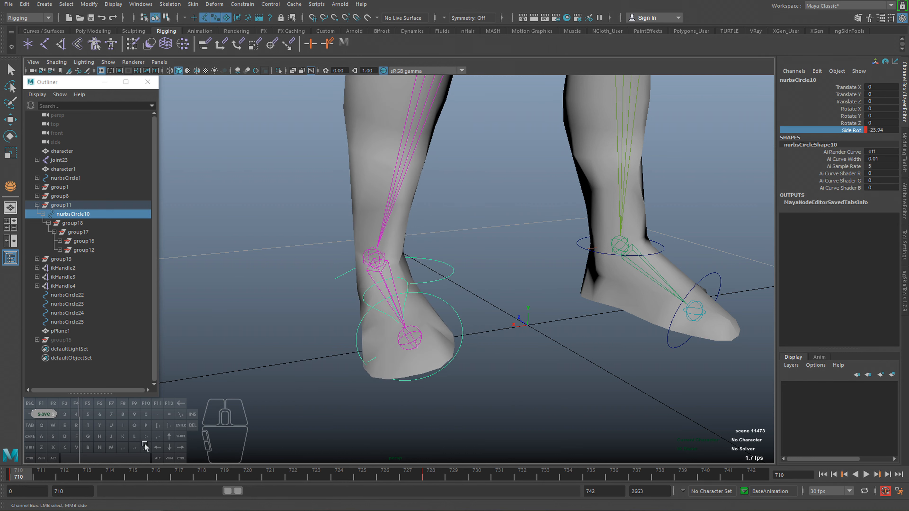
click(866, 474)
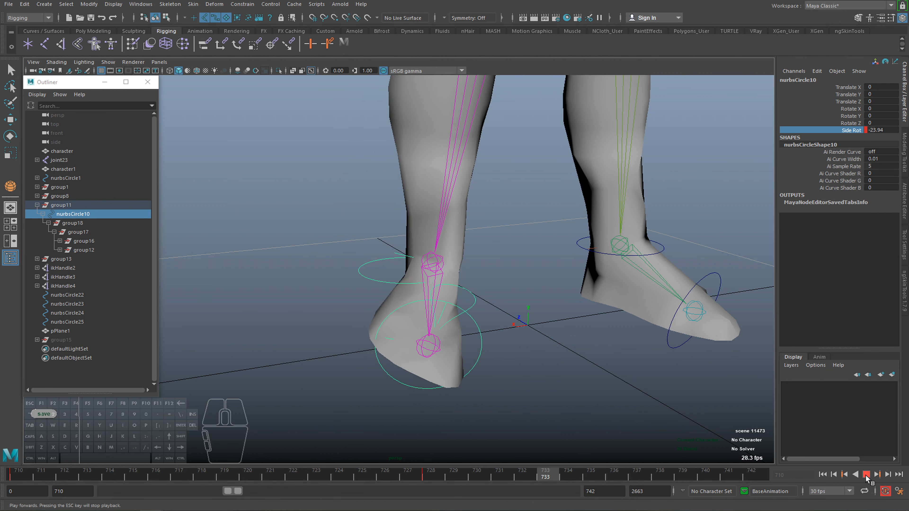
click(865, 475)
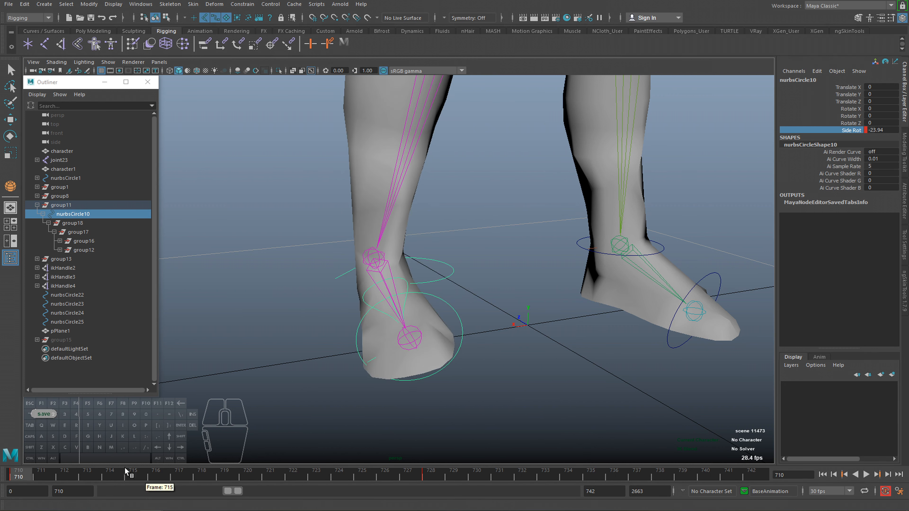
Set Side Rot to 0, break its animation connection to remove the keys, and deselect the ankle control.
click(885, 132)
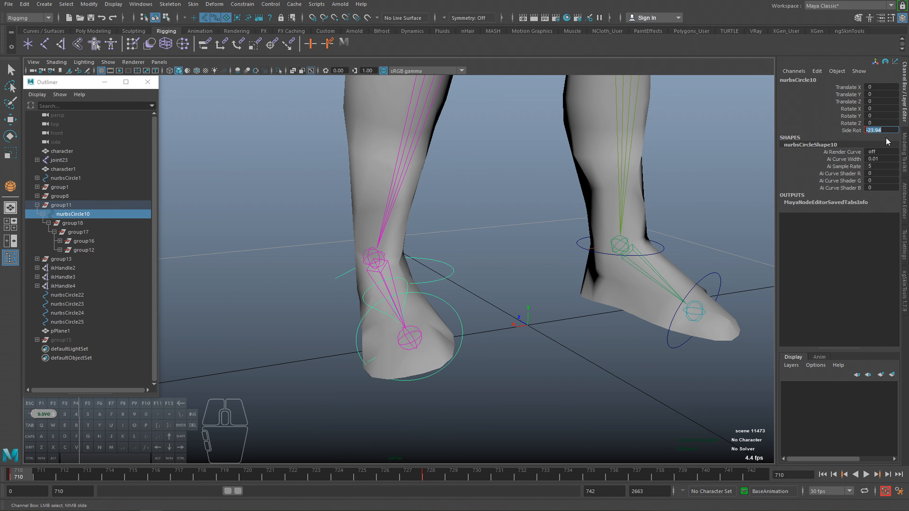
text(0)
key(Return)
click(841, 131)
right_click(842, 130)
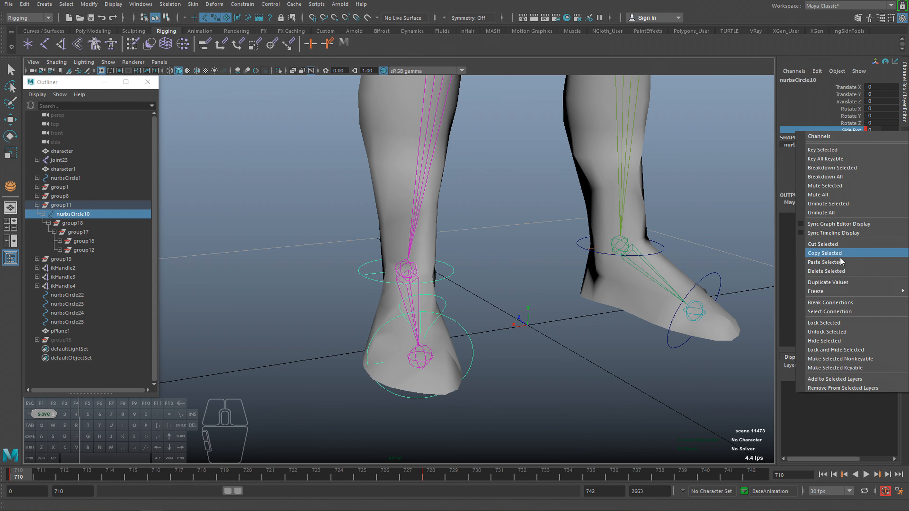
click(830, 301)
click(548, 267)
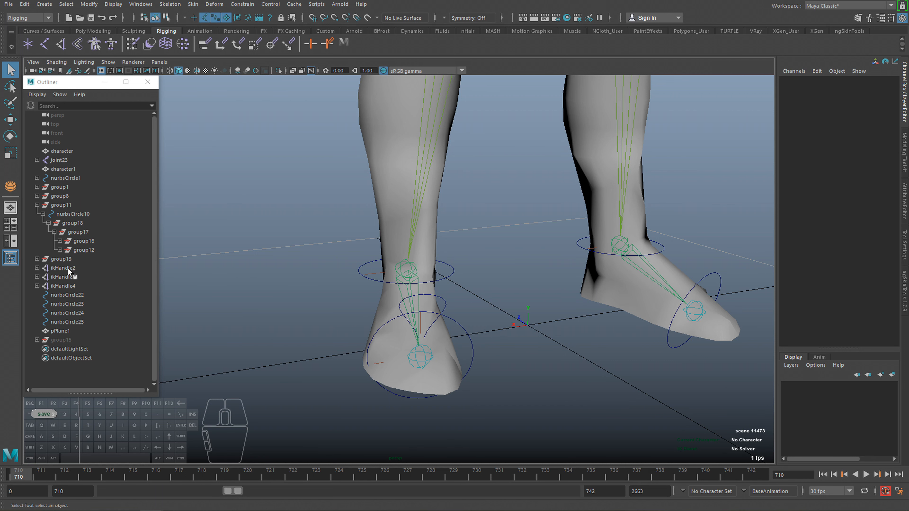
Break the Rotate Z connections on group18 and group17.
mouse_move(271, 268)
alt+middle_down()
mouse_move(284, 272)
mouse_move(276, 272)
alt+middle_up()
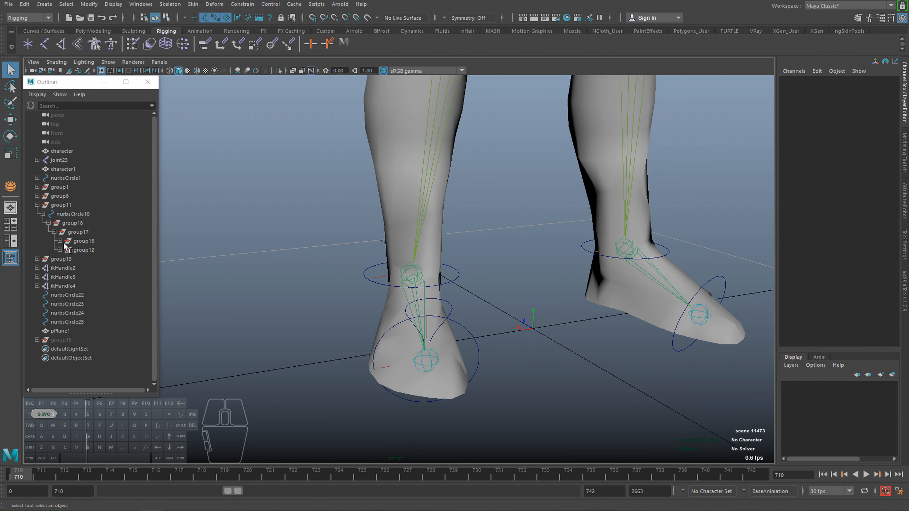
click(71, 223)
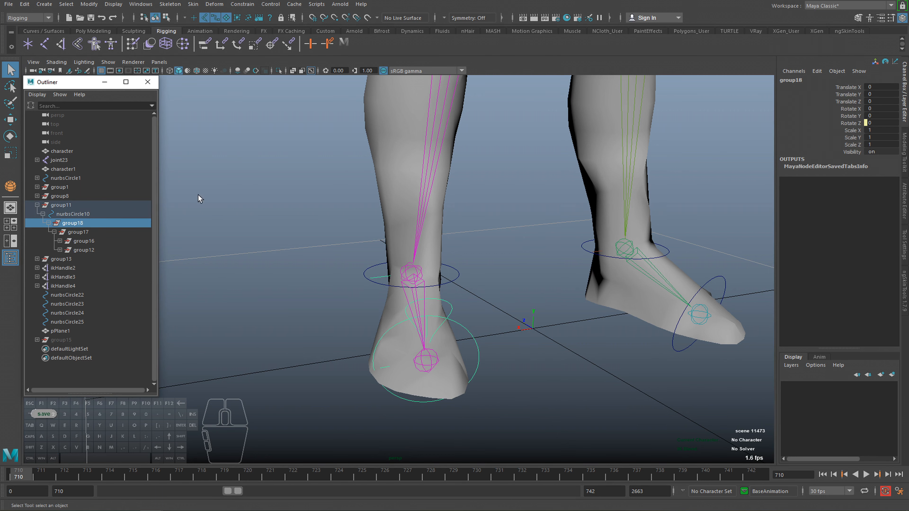
click(832, 123)
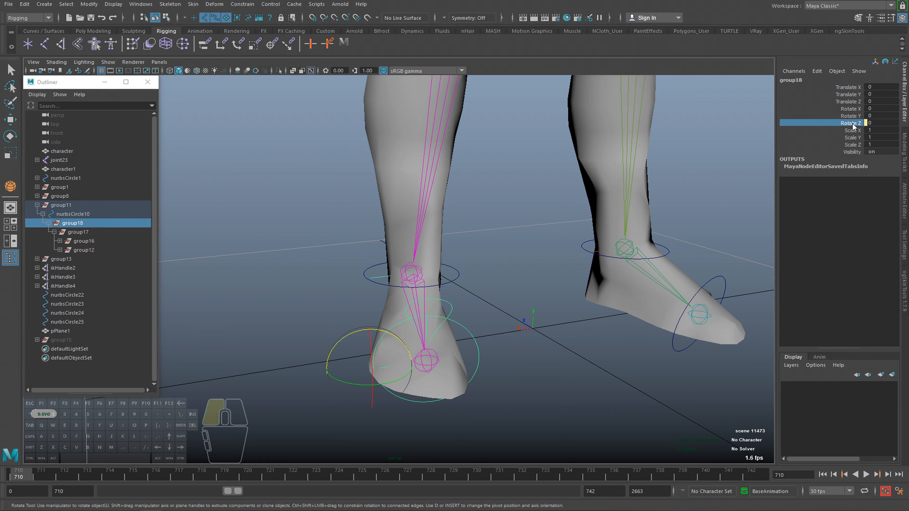
right_click(831, 123)
click(830, 295)
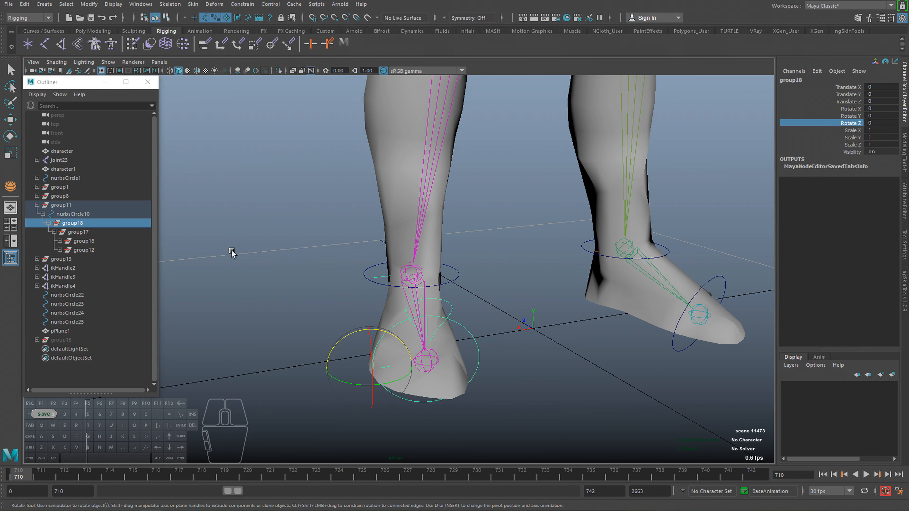
click(78, 232)
right_click(852, 126)
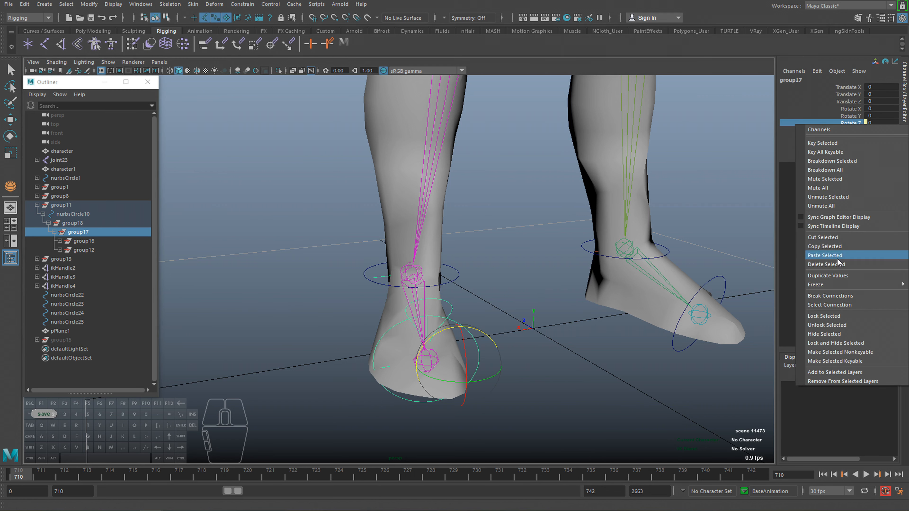
click(830, 296)
Delete the Side Rot attribute from the ankle control nurbsCircle10 and deselect the control.
click(369, 271)
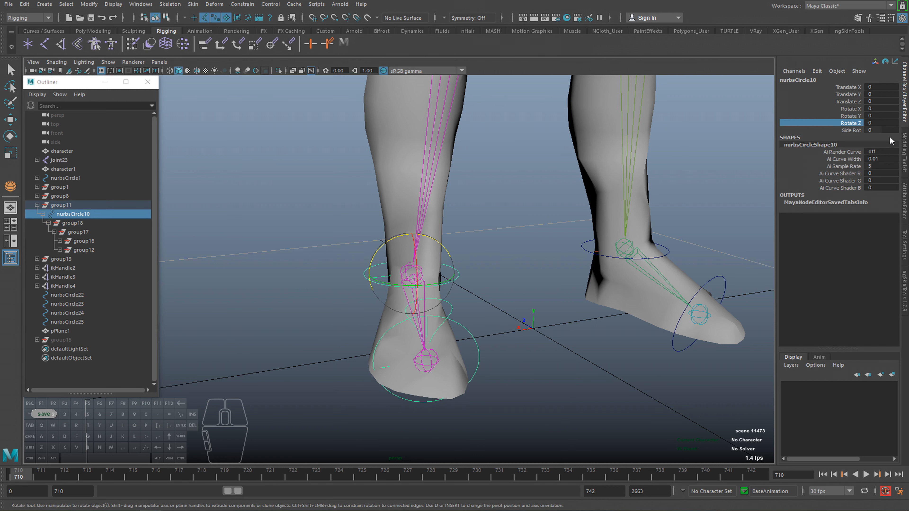
click(851, 131)
click(816, 71)
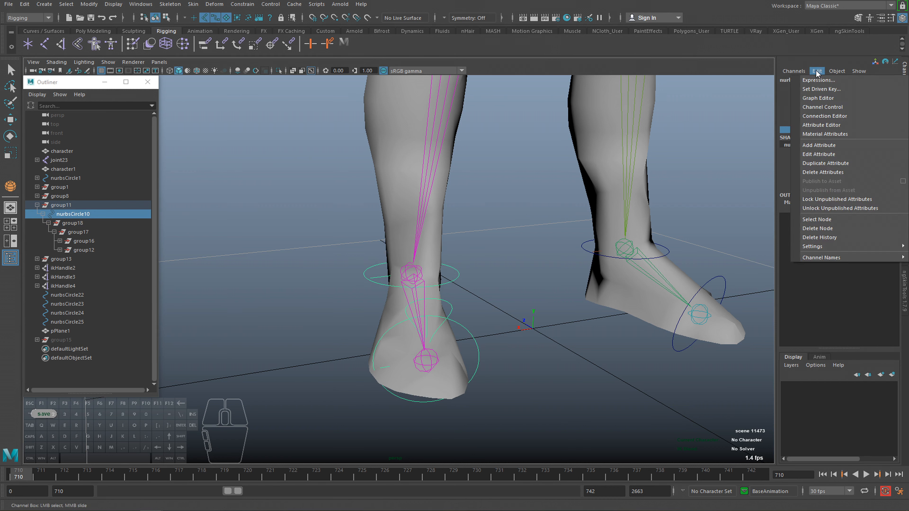
click(819, 44)
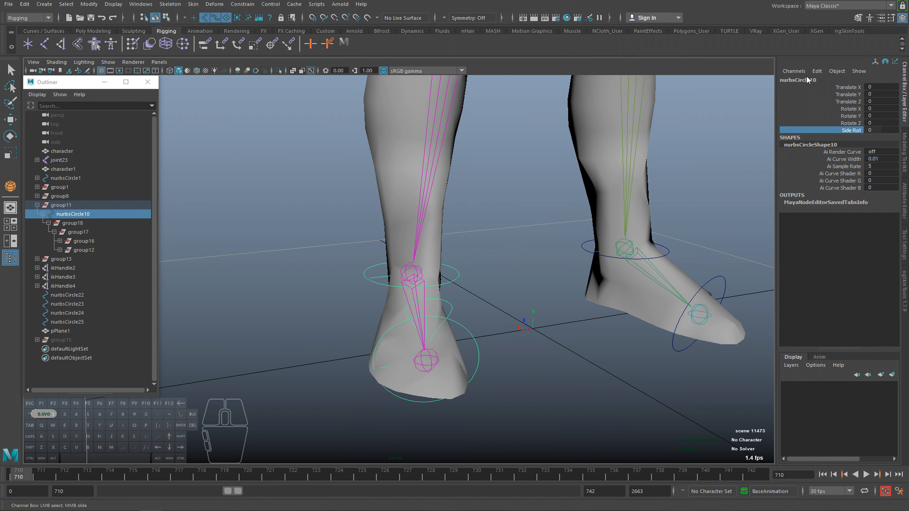
right_click(822, 132)
click(818, 172)
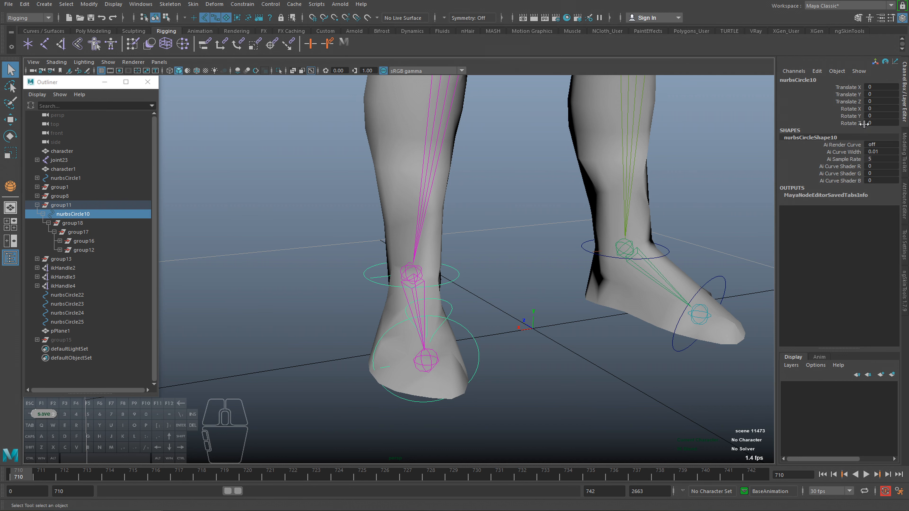
alt+drag(480, 345, 447, 314)
click(316, 307)
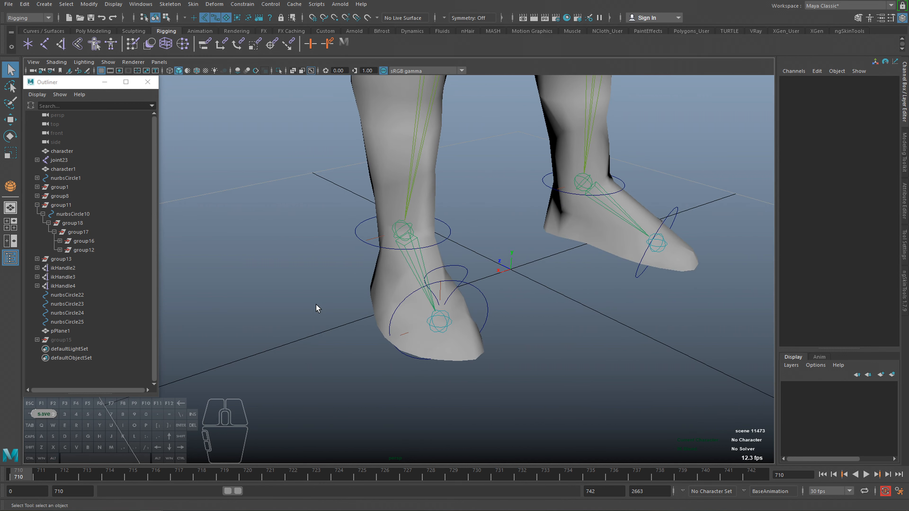
Create a NURBS circle beside the foot and set its Rotate X to 90.
alt+drag(316, 303, 318, 273)
click(60, 4)
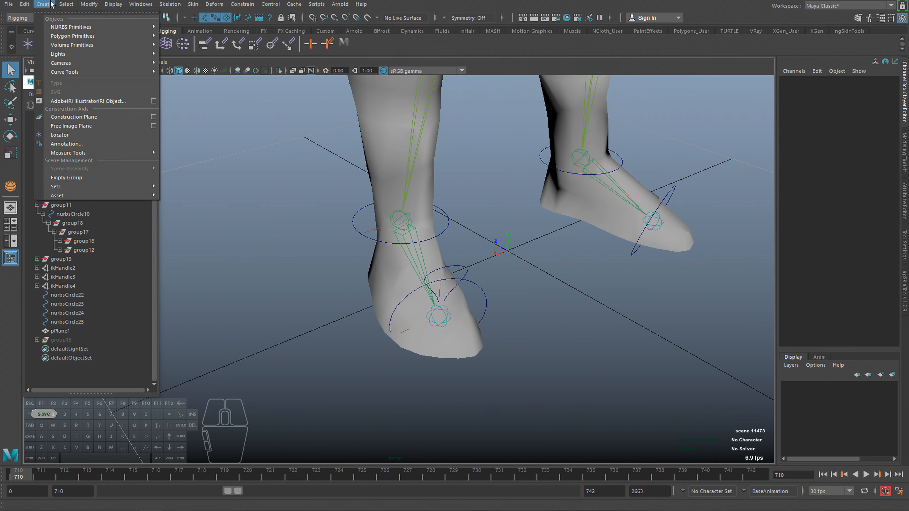
mouse_move(72, 27)
click(192, 89)
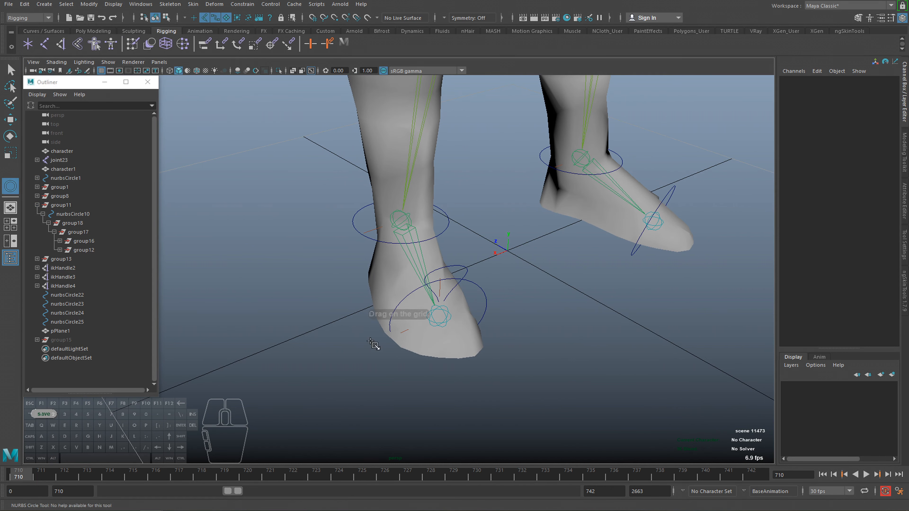
drag(340, 313, 358, 343)
key(e)
click(882, 108)
text(90)
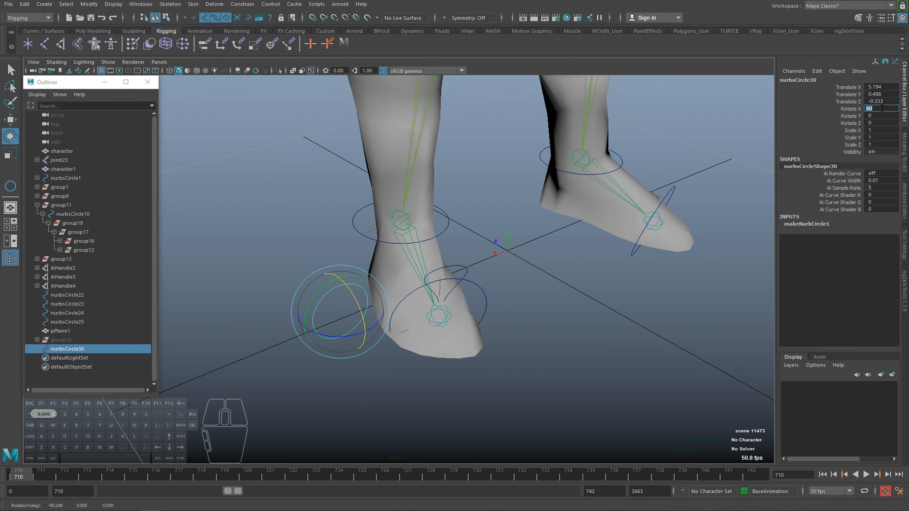
key(Return)
Rotate the new circle to about -24.07 in Y and move it around the middle of the foot.
key(f)
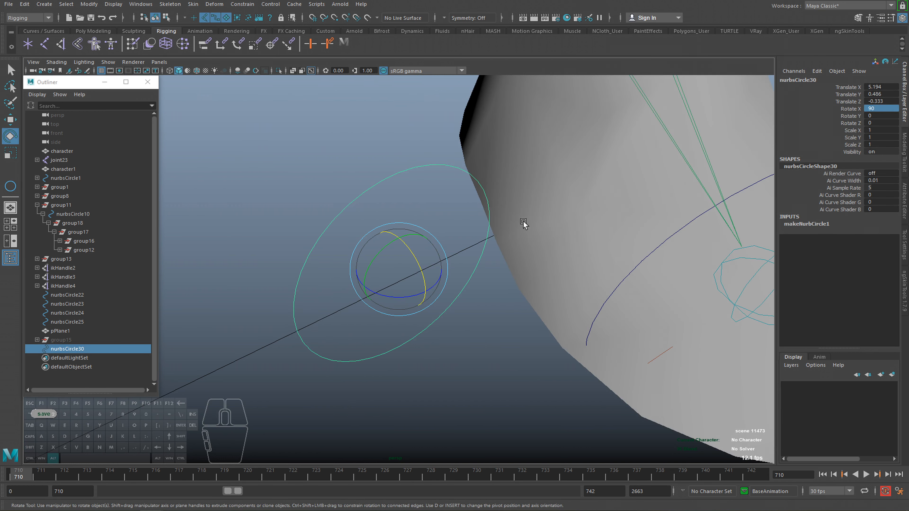
alt+right_drag(523, 223, 440, 264)
alt+drag(440, 264, 386, 314)
key(w)
middle_drag(385, 315, 527, 333)
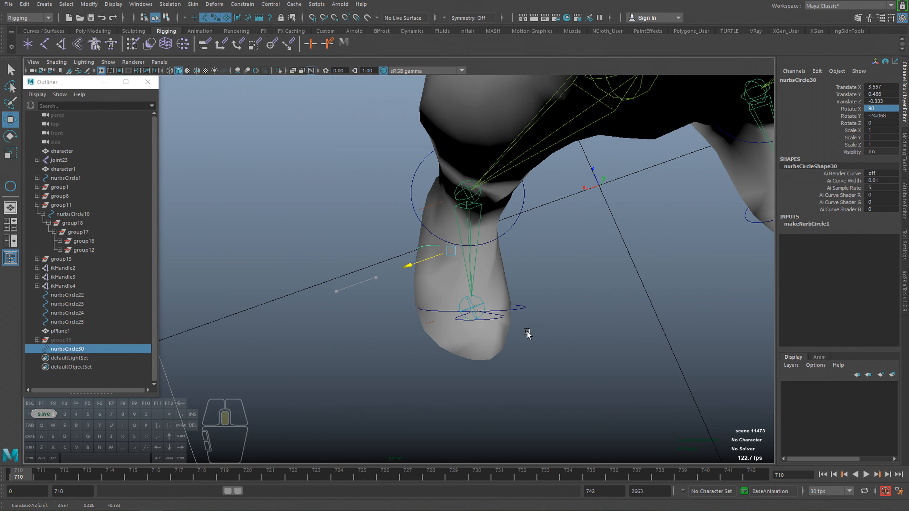
key(ctrl+z)
drag(381, 280, 509, 250)
Scale the new circle uniformly to about 1.725 so it surrounds the foot.
key(r)
alt+right_drag(509, 249, 534, 207)
alt+drag(504, 185, 501, 174)
Move and scale the new circle's control vertices to fit its shape around the foot, and return to object mode.
key(q)
drag(462, 171, 477, 178)
key(w)
drag(465, 131, 412, 298)
mouse_move(614, 311)
alt+mouse_down()
mouse_move(601, 315)
mouse_move(622, 323)
alt+mouse_up()
key(r)
drag(462, 299, 463, 298)
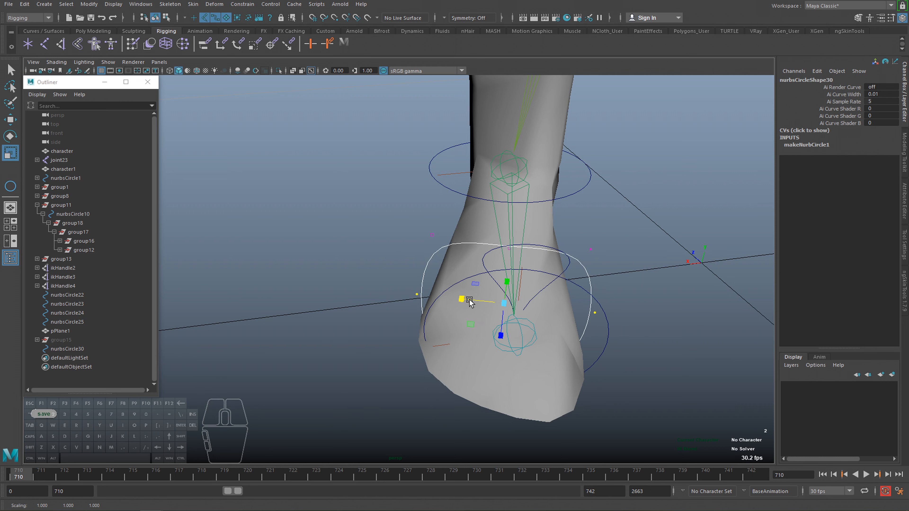
key(F8)
Freeze the transformations of the new circle nurbsCircle30.
alt+drag(361, 192, 465, 280)
alt+middle_drag(377, 211, 329, 207)
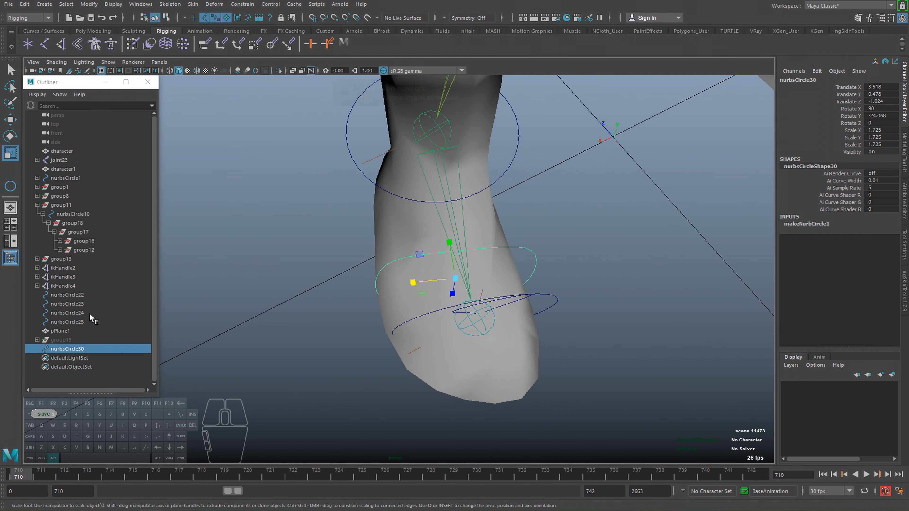
click(89, 5)
click(108, 45)
Parent the new circle nurbsCircle30 to the ankle control nurbsCircle10.
alt+drag(412, 259, 421, 164)
shift+click(420, 162)
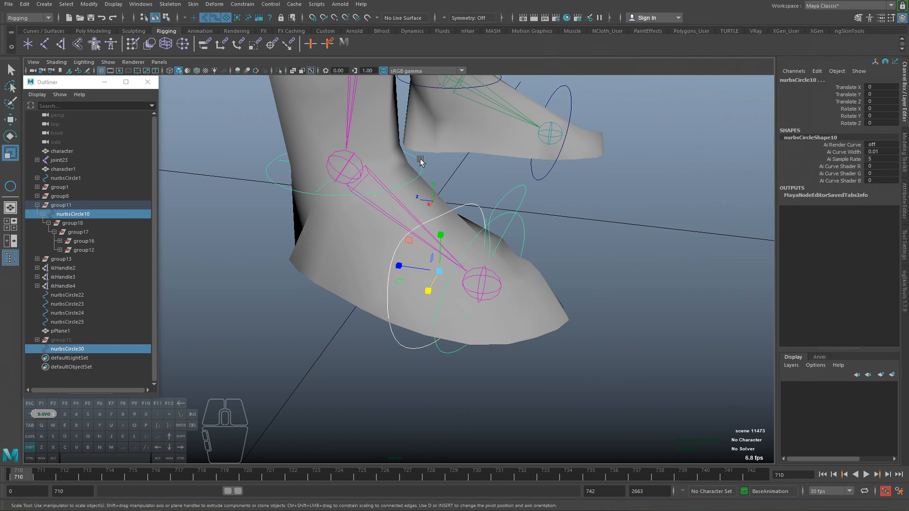
key(p)
Select the foot control nurbsCircle29 to check its pivot, and parent the new circle nurbsCircle30 under it.
alt+drag(420, 196, 465, 275)
click(489, 248)
click(490, 247)
key(e)
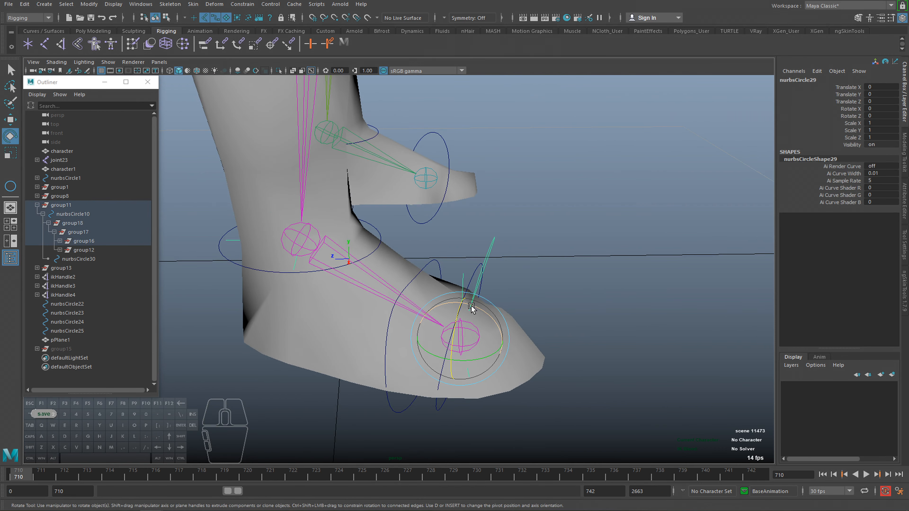
drag(471, 309, 432, 270)
key(q)
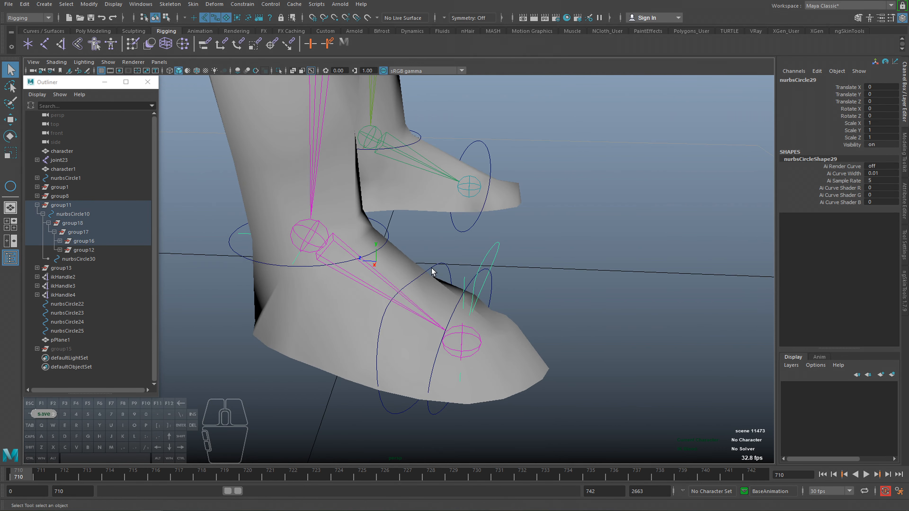
click(434, 269)
shift+click(490, 253)
key(p)
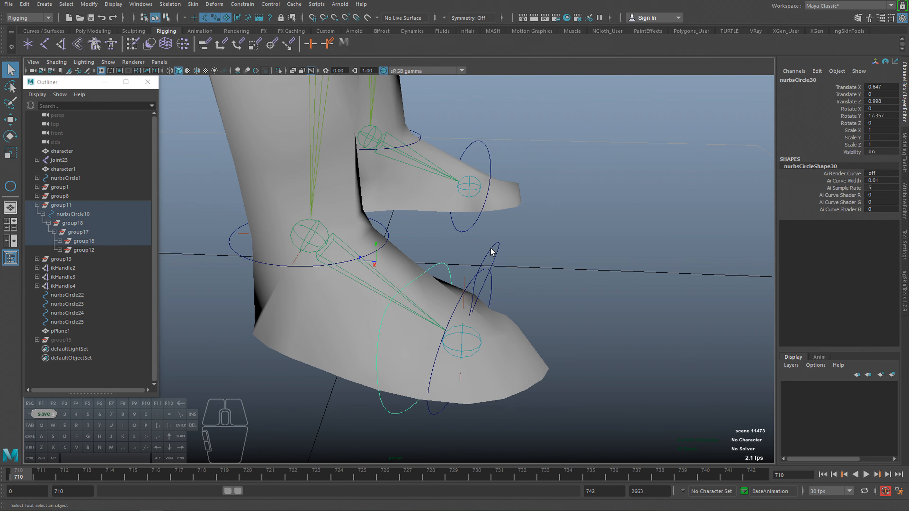
Undo the new circle's parenting to nurbsCircle29 and to the ankle control.
click(490, 253)
click(440, 265)
key(ctrl+z)
key(ctrl+z)
key(ctrl+z)
key(ctrl+z)
key(ctrl+z)
key(ctrl+z)
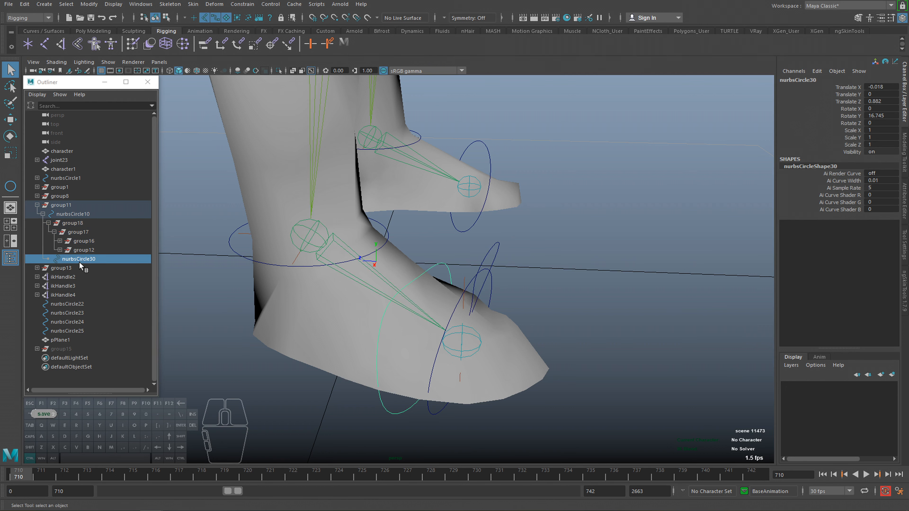
click(208, 288)
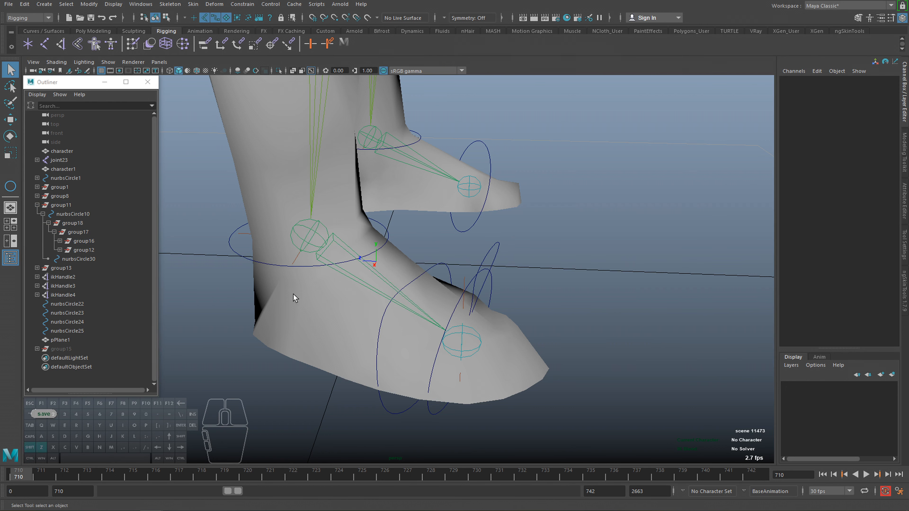
click(442, 265)
key(ctrl+z)
key(ctrl+z)
key(ctrl+z)
key(ctrl+z)
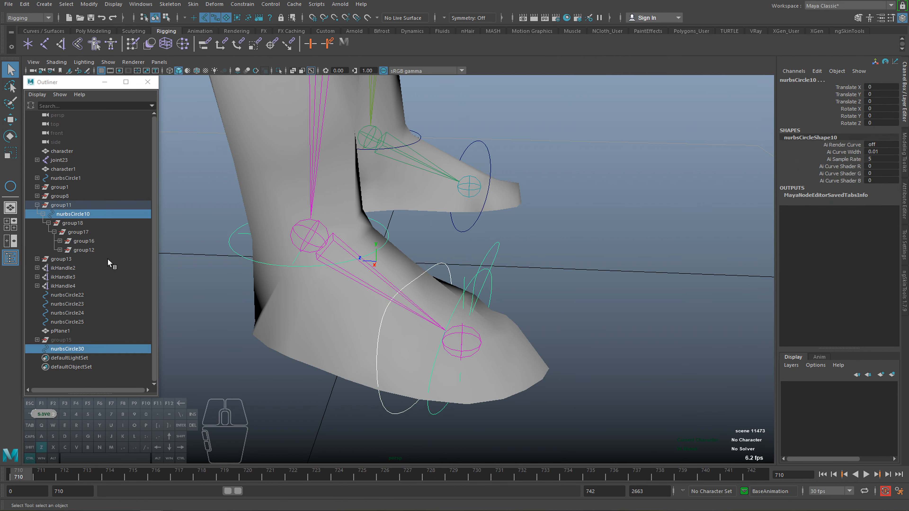
Group nurbsCircle30 by itself and freeze the new group's transformations.
click(71, 349)
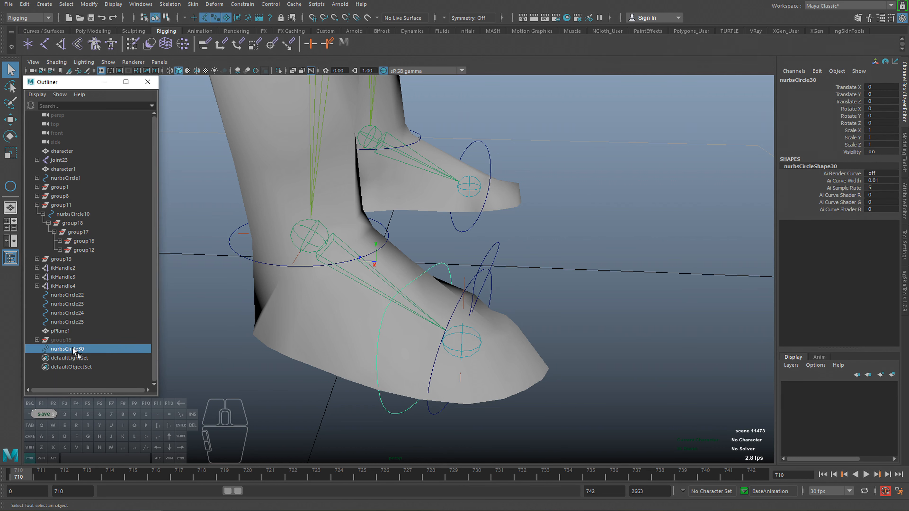
key(ctrl+g)
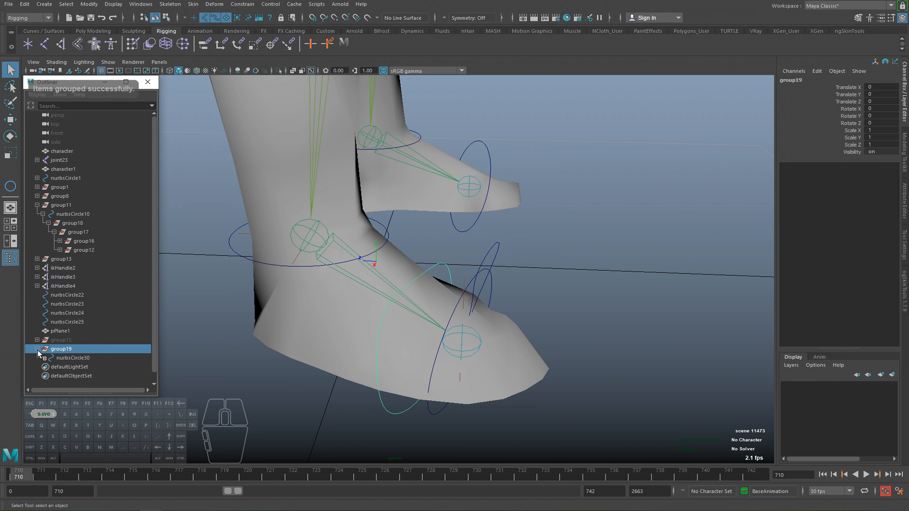
click(89, 4)
click(105, 45)
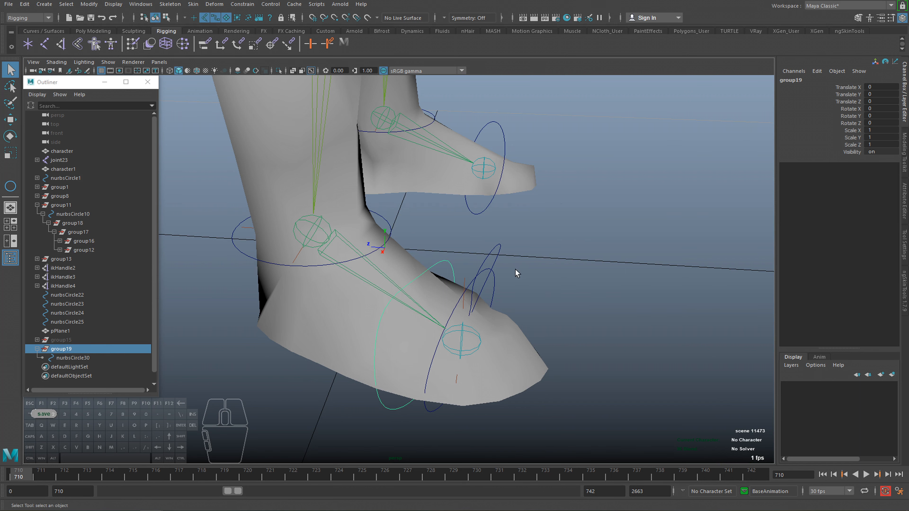
Parent group19 with the new circle under the foot control nurbsCircle29.
alt+middle_drag(339, 247, 339, 249)
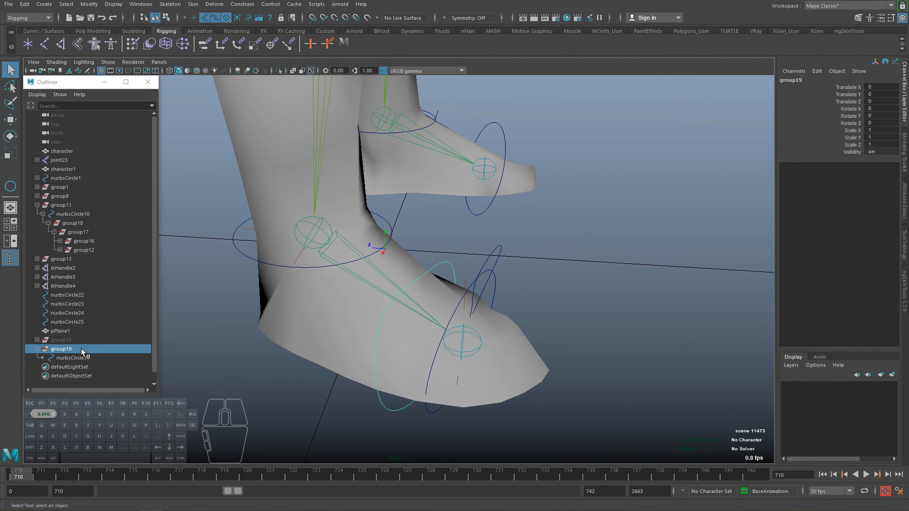
shift+click(388, 219)
key(ctrl+z)
shift+click(495, 248)
click(92, 348)
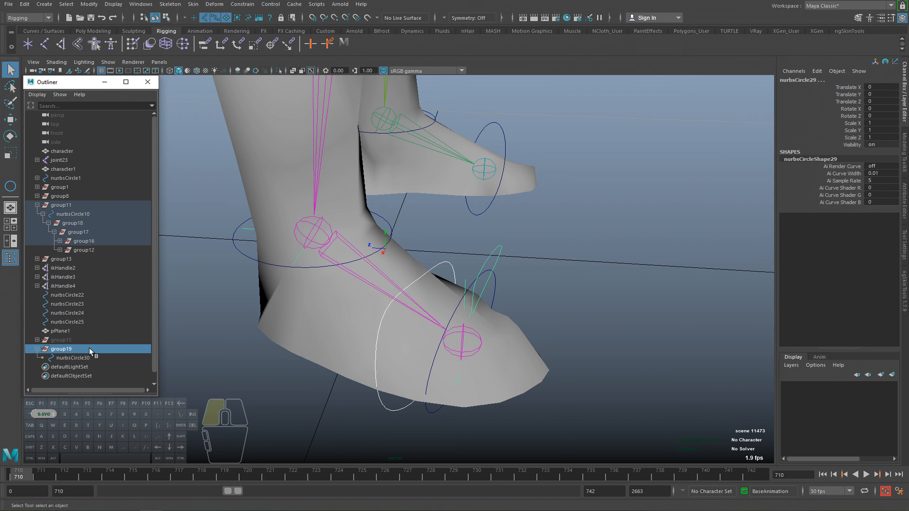
shift+click(497, 250)
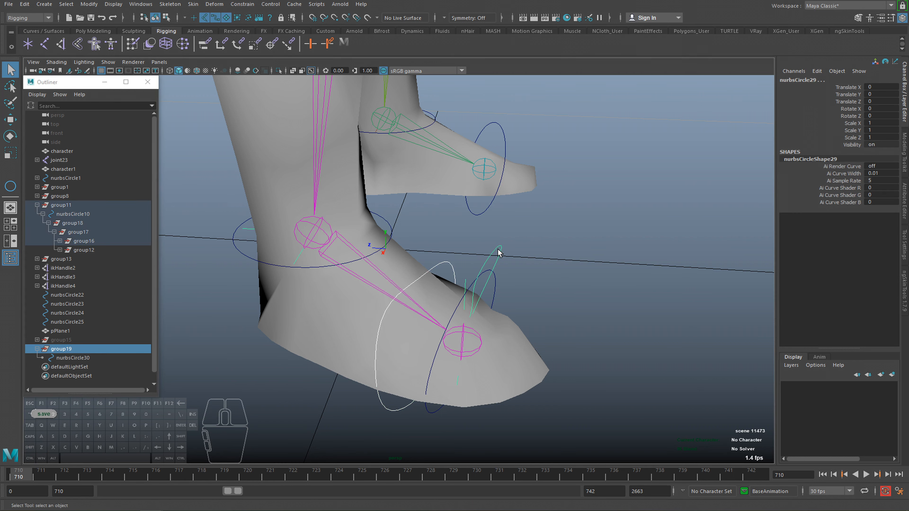
key(p)
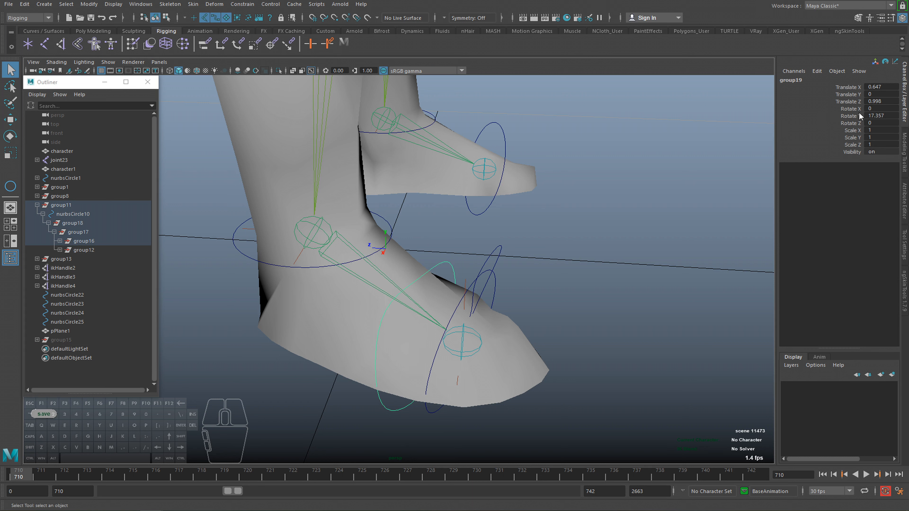
Check group19's transform values, and test-rotate the new circle nurbsCircle30, undoing the rotation.
drag(876, 86, 880, 124)
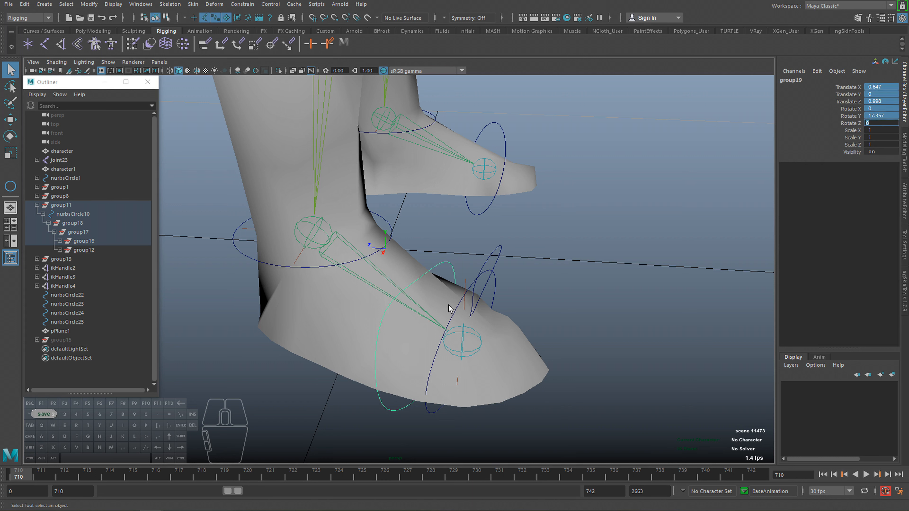
click(451, 264)
key(e)
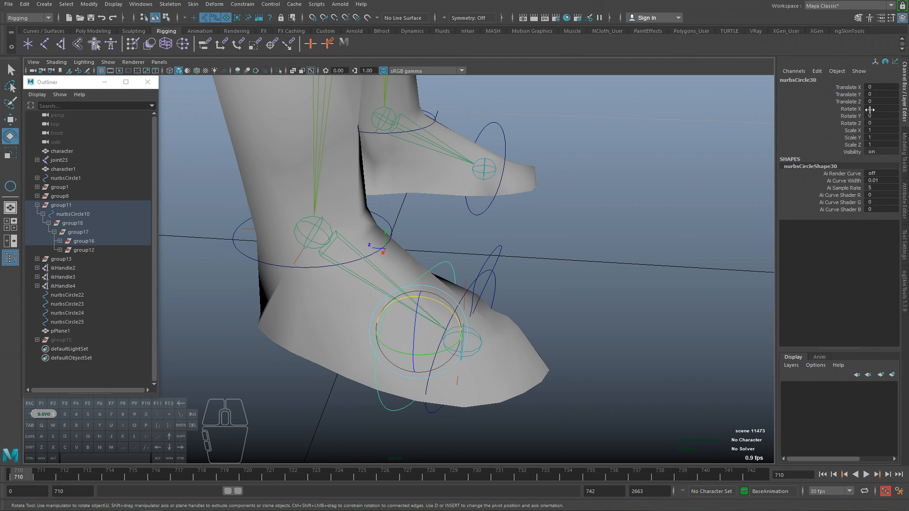
alt+drag(450, 308, 424, 285)
key(ctrl+z)
alt+drag(421, 321, 416, 311)
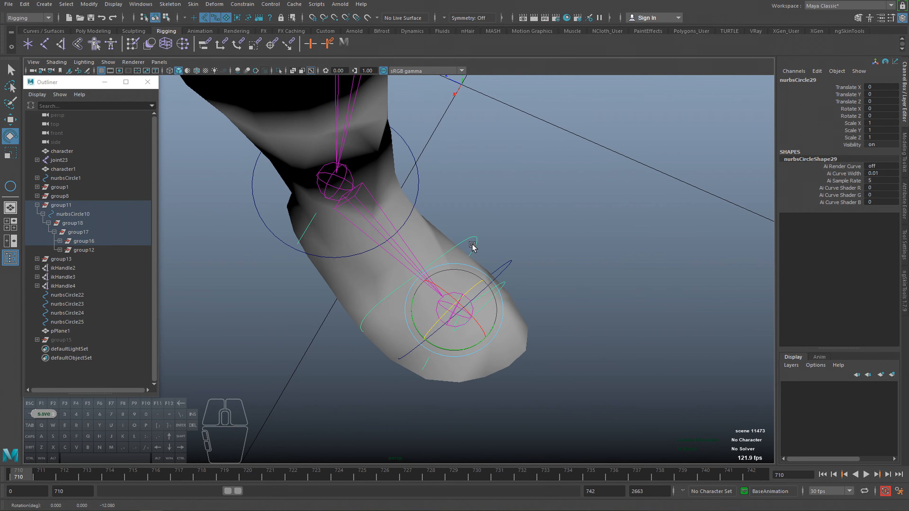
Compare the rotation pivots of nurbsCircle30 and its parent group19 in the foot hierarchy.
key(q)
key(e)
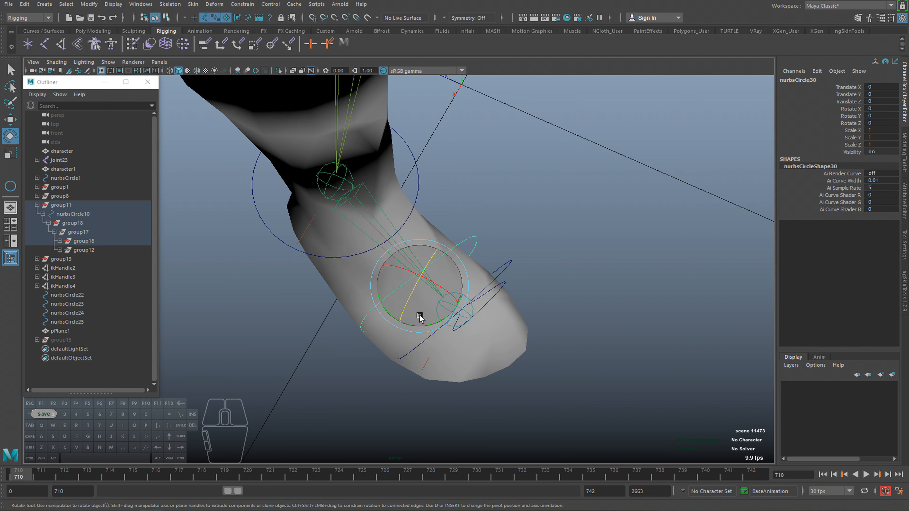
key(f)
click(98, 278)
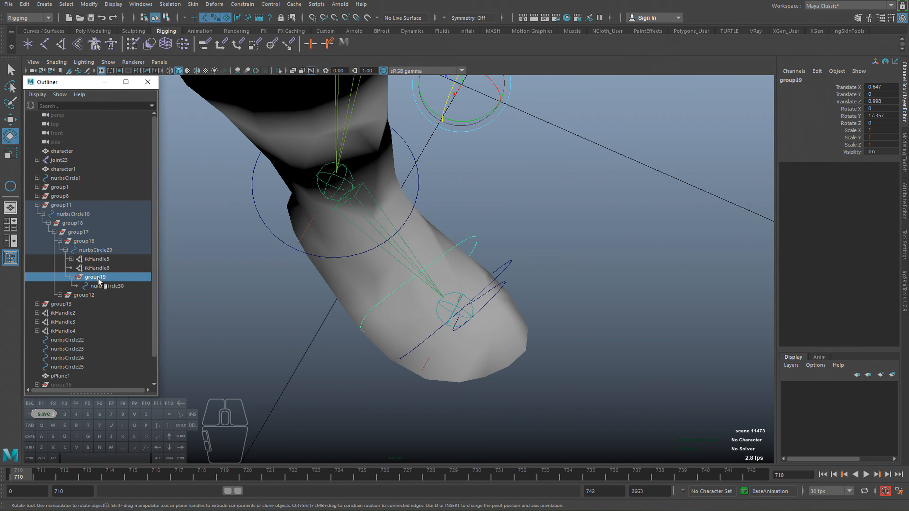
click(107, 286)
alt+drag(440, 291, 433, 299)
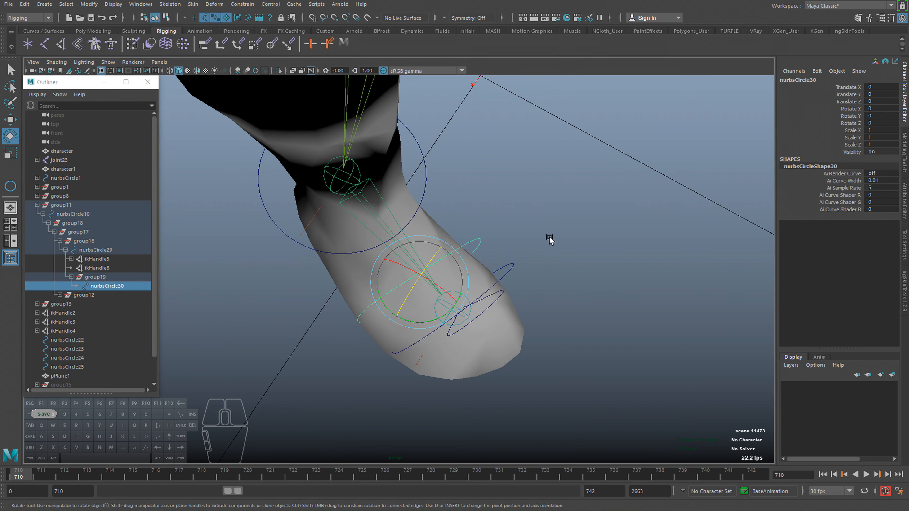
right_click(583, 216)
click(555, 217)
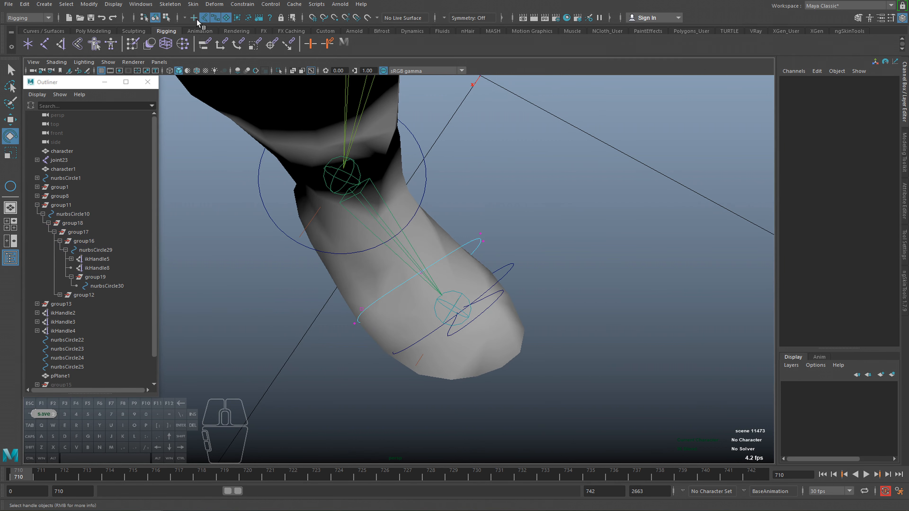
alt+drag(347, 215, 302, 234)
drag(232, 195, 464, 319)
key(F8)
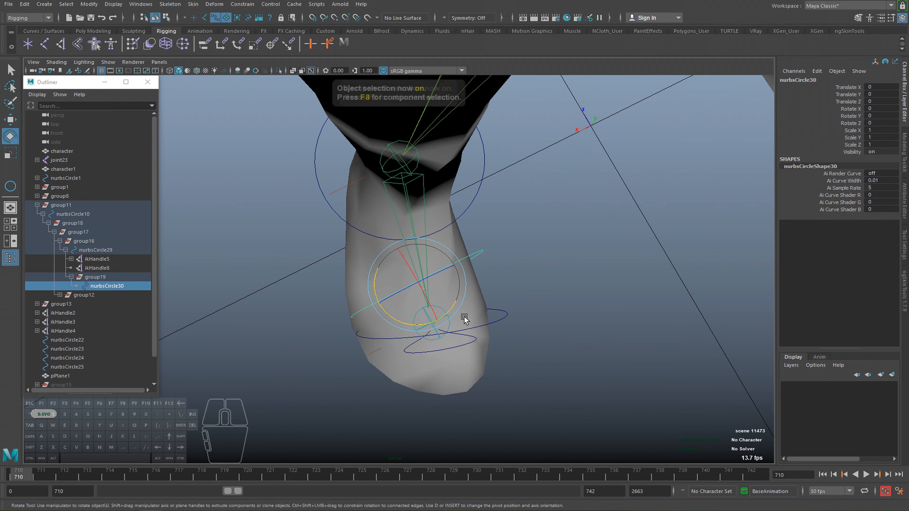
Center the pivot of group19.
click(92, 278)
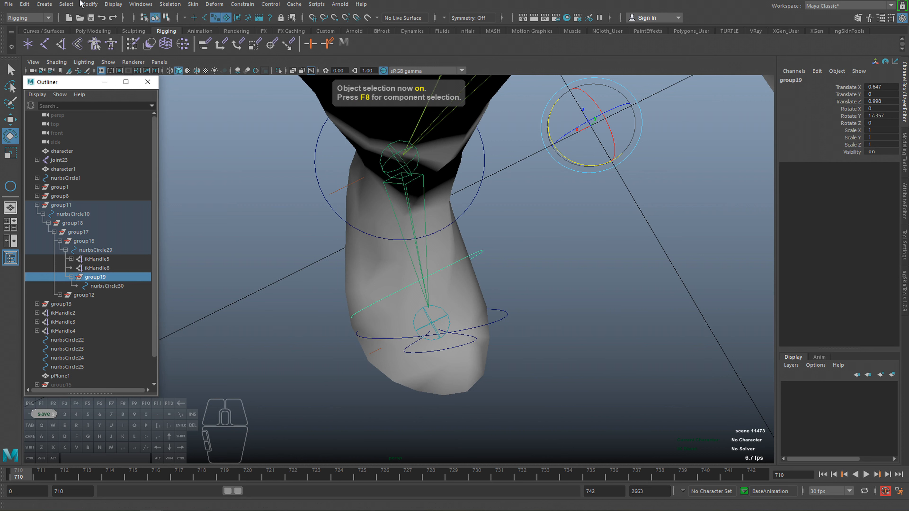
click(89, 4)
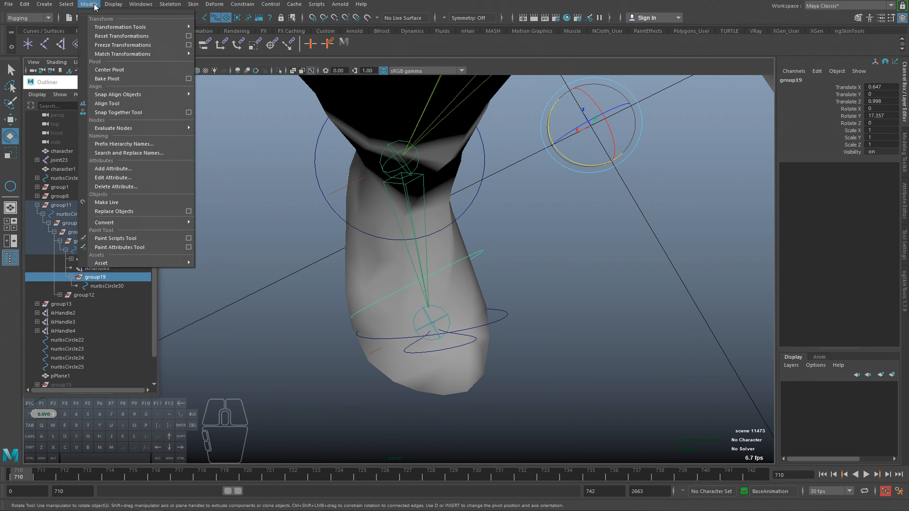
click(107, 69)
drag(438, 321, 278, 337)
Test-rotate nurbsCircle30 and the foot control nurbsCircle29, undoing each rotation.
click(93, 285)
alt+drag(487, 284, 430, 335)
drag(408, 298, 380, 306)
key(ctrl+z)
alt+drag(399, 365, 492, 260)
click(477, 291)
click(493, 246)
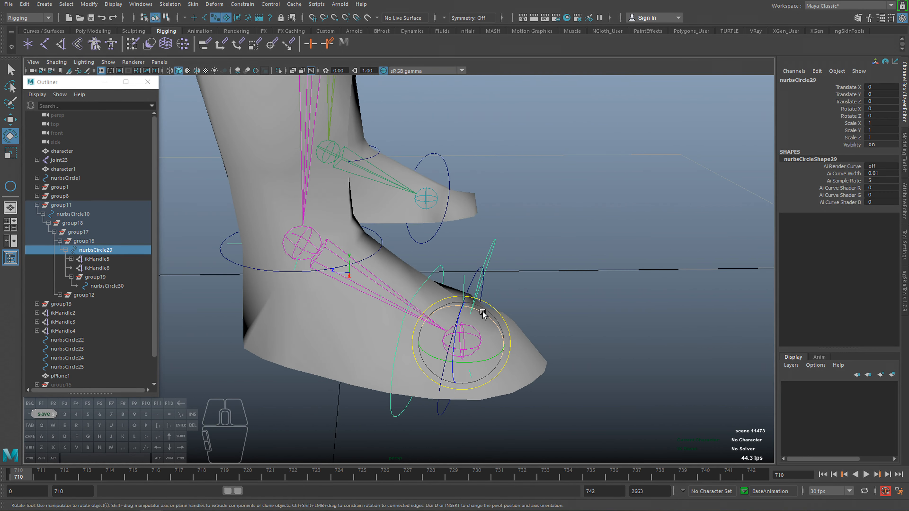
drag(483, 313, 376, 339)
key(ctrl+z)
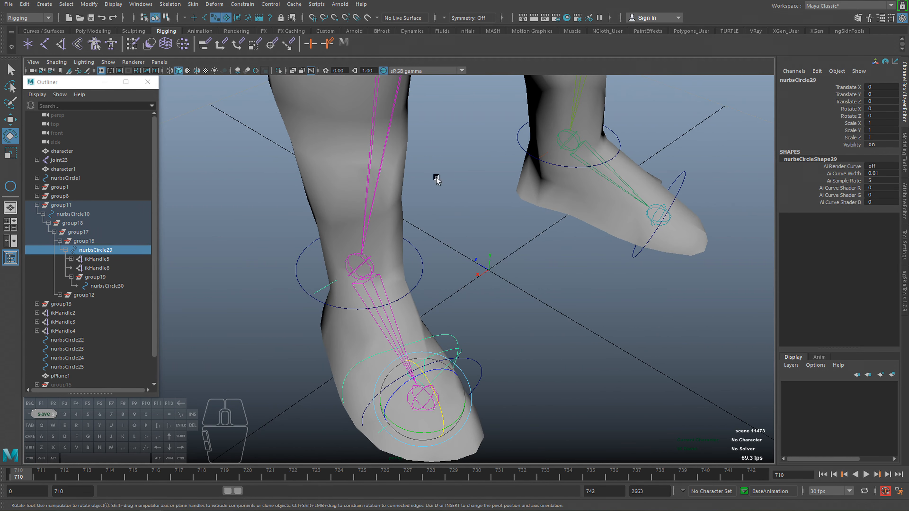
Open the Connection Editor and load nurbsCircle30 as the output node.
click(816, 70)
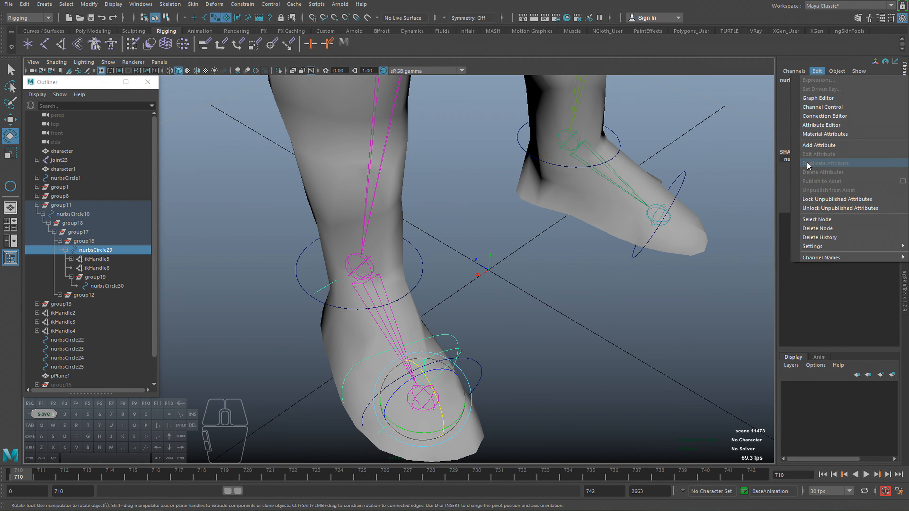
click(819, 117)
alt+drag(464, 260, 495, 194)
click(463, 300)
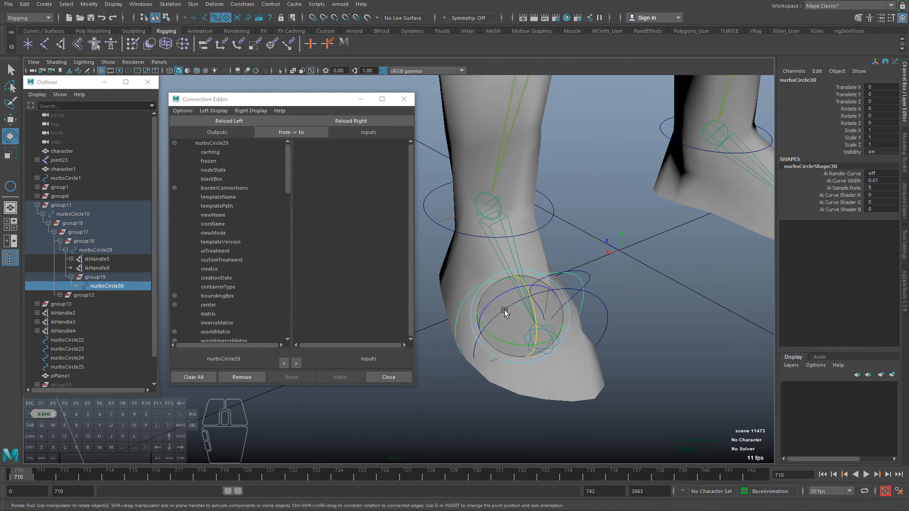
click(229, 120)
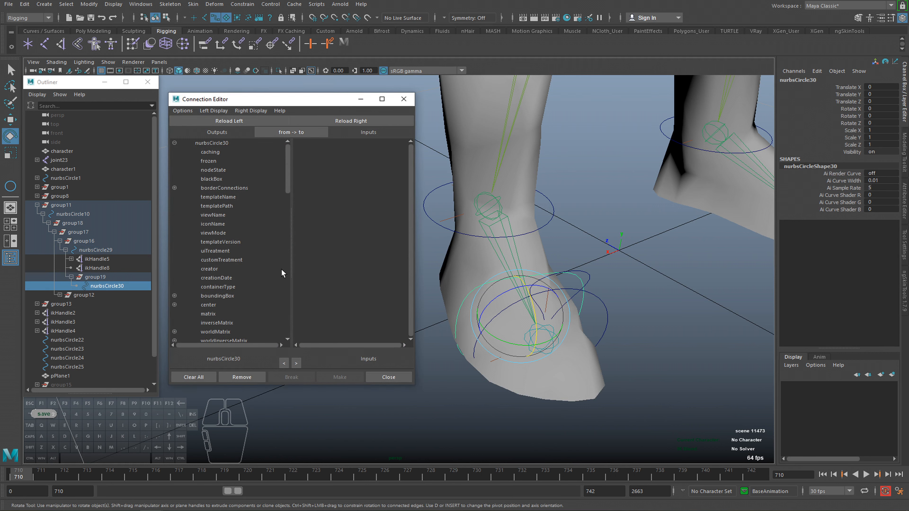
drag(286, 181, 288, 291)
Test-rotate nurbsCircle30 to identify its roll axis, undo the rotations, and expand its rotate outputs.
drag(508, 291, 538, 296)
key(ctrl+z)
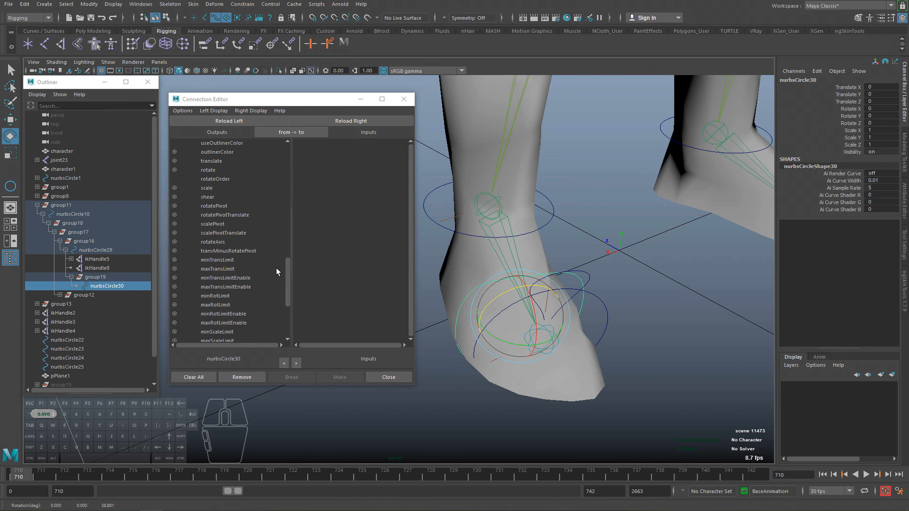
drag(502, 292, 481, 305)
key(ctrl+z)
scroll(233, 274, down, 4)
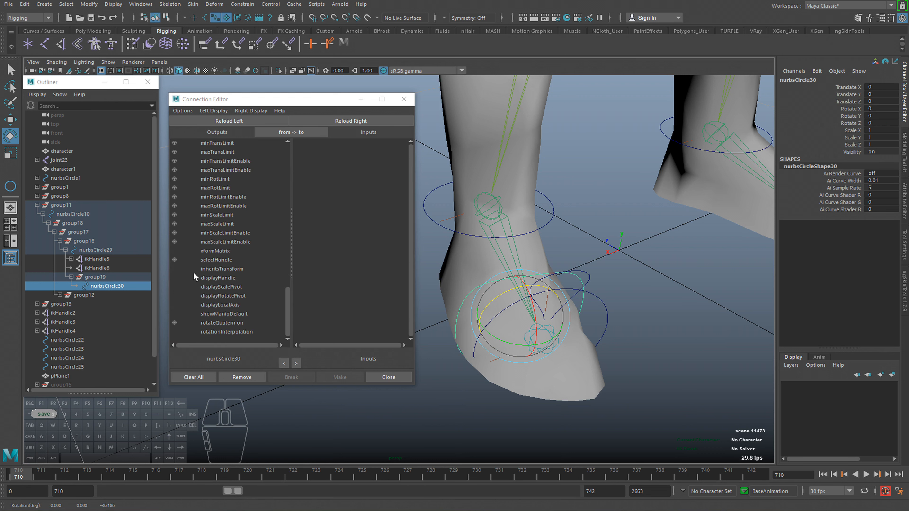
drag(286, 295, 284, 257)
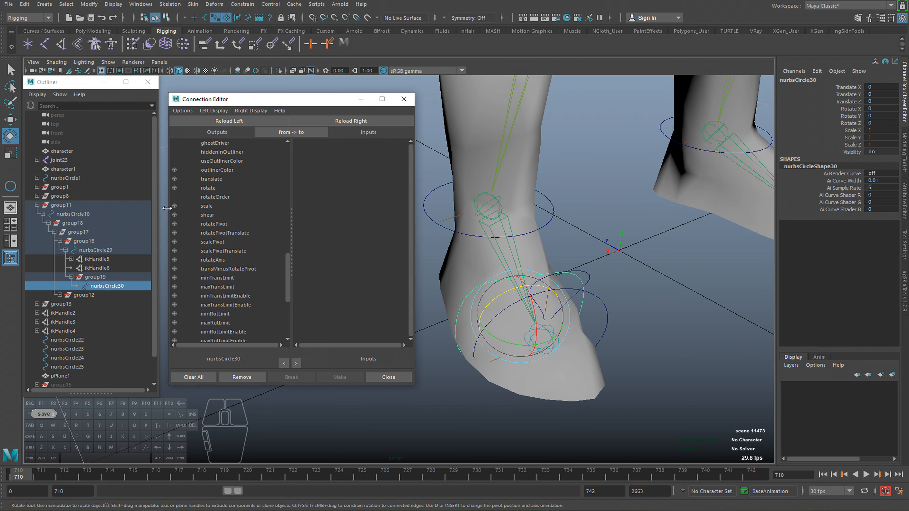
click(175, 188)
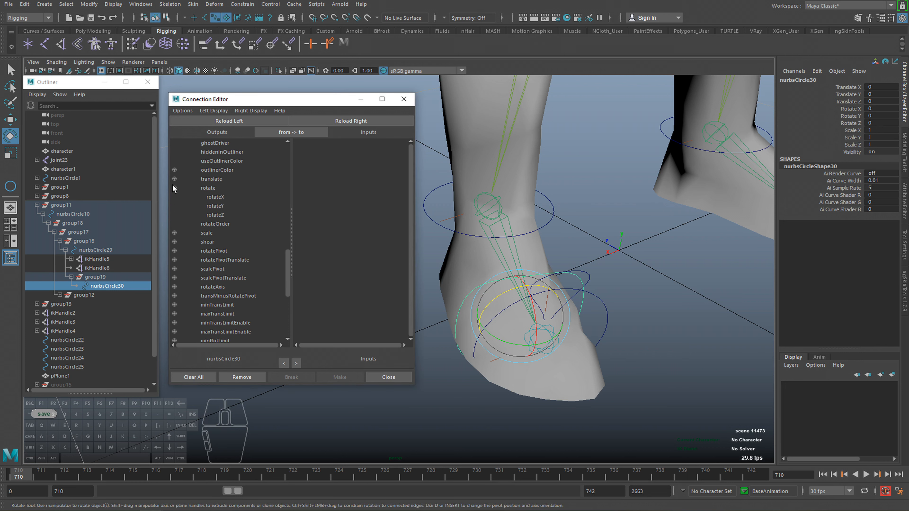
Load group17 as the input node and connect nurbsCircle30's rotateZ to group17's rotateZ.
click(79, 232)
click(370, 121)
scroll(364, 206, down, 10)
drag(561, 305, 568, 301)
key(ctrl+z)
scroll(333, 283, up, 5)
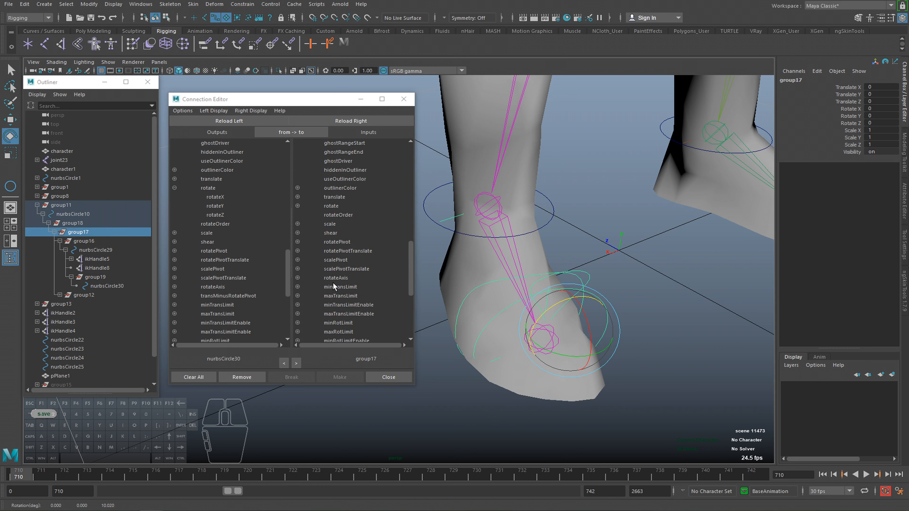
click(297, 206)
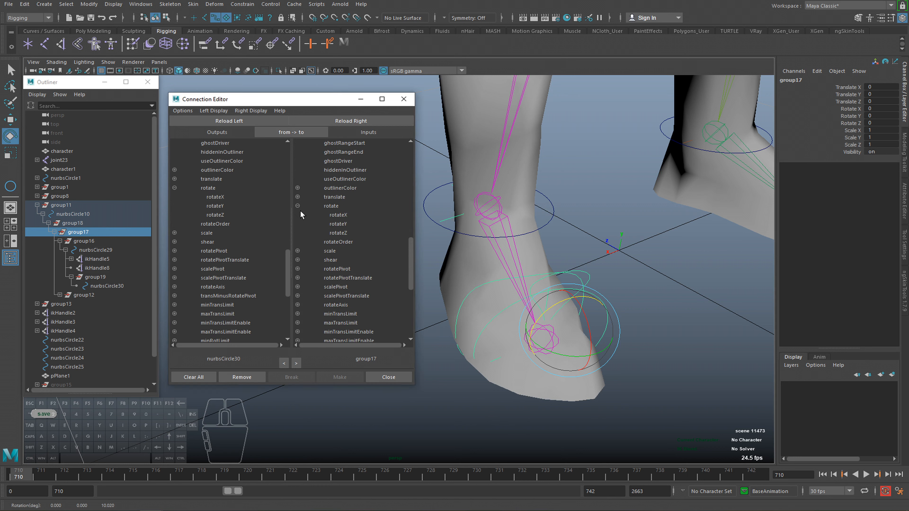
click(219, 214)
click(340, 233)
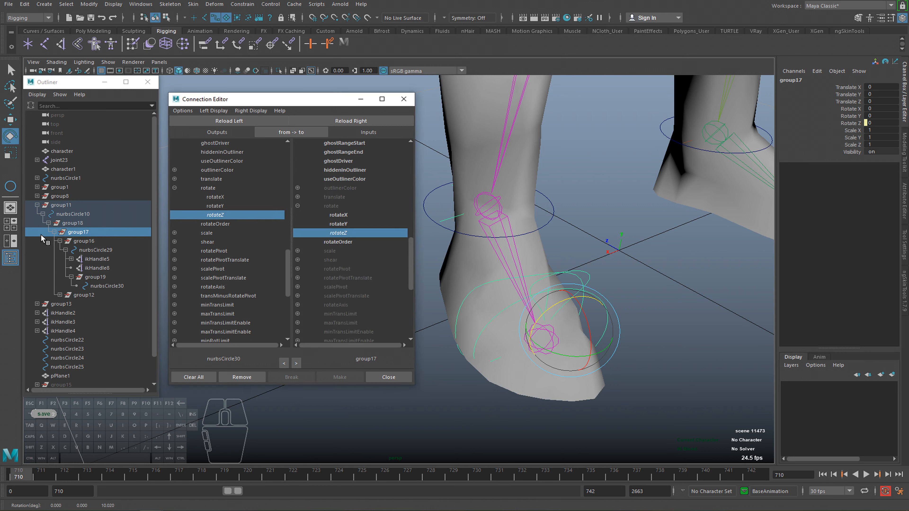
Load group18 as the input node, connect nurbsCircle30's rotateZ to group18's rotateZ, and close the Connection Editor.
click(73, 222)
click(334, 122)
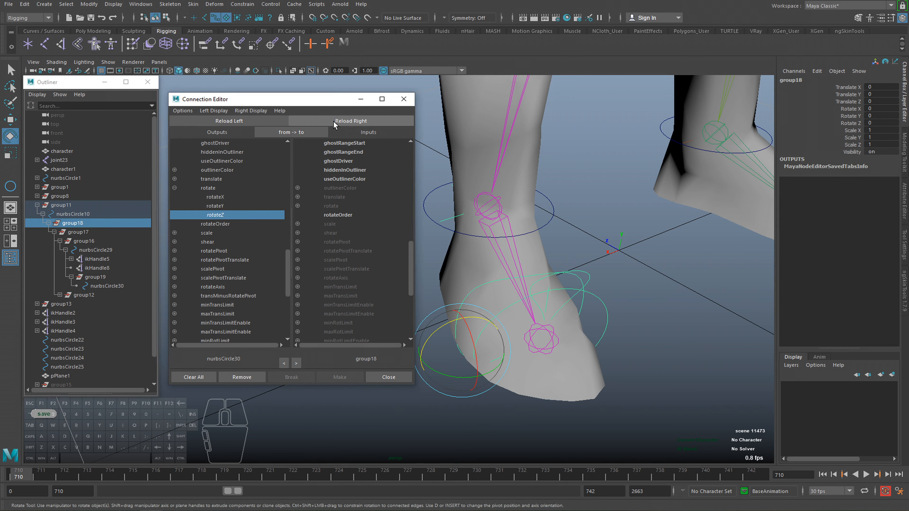
click(297, 206)
click(341, 234)
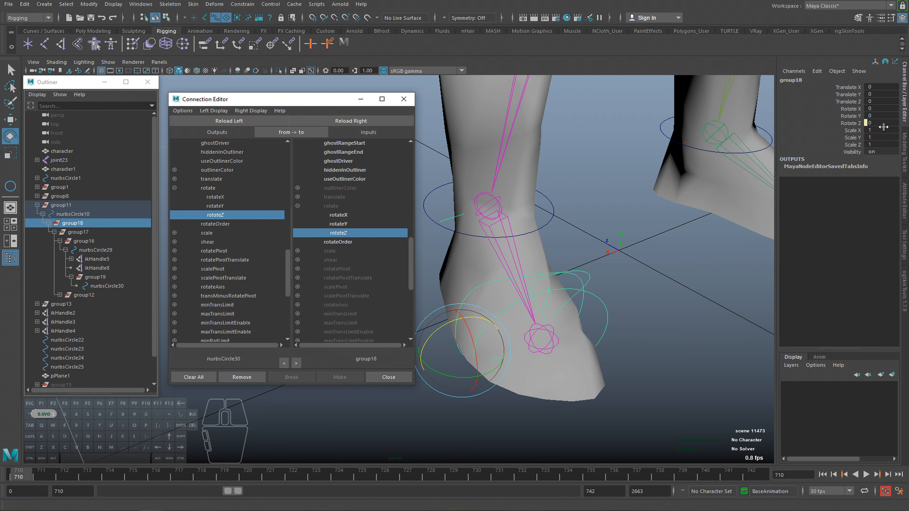
click(410, 99)
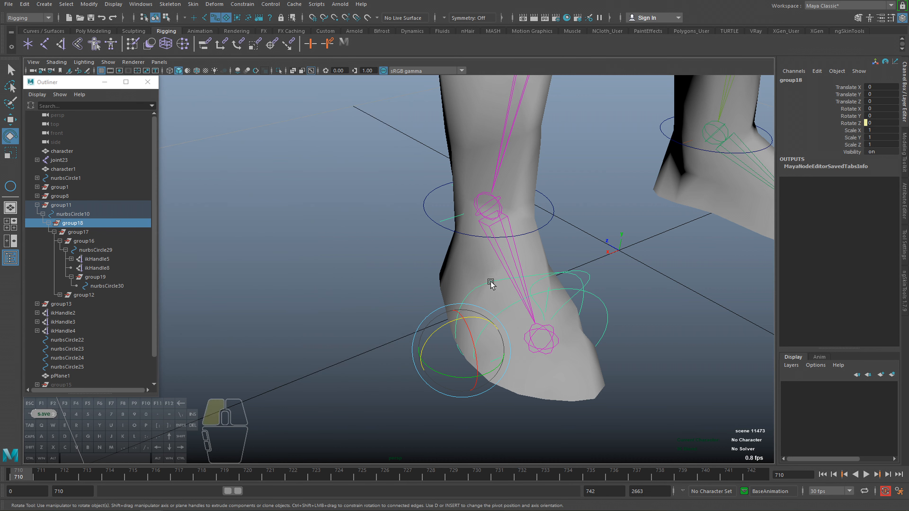
Rotate nurbsCircle30 in both directions about Z to test the foot's side roll, ending at about -31.6 degrees.
click(496, 294)
mouse_move(496, 295)
mouse_down()
mouse_move(487, 302)
mouse_move(507, 294)
mouse_move(487, 300)
mouse_up()
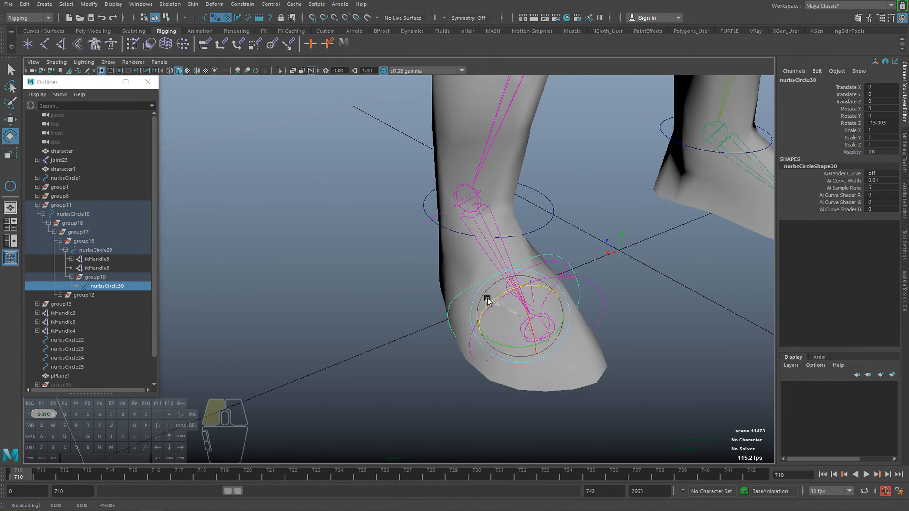
alt+middle_drag(487, 300, 408, 300)
mouse_move(408, 296)
mouse_down()
mouse_move(439, 288)
mouse_move(408, 294)
mouse_move(430, 290)
mouse_move(414, 305)
mouse_up()
alt+drag(413, 305, 427, 290)
alt+drag(427, 290, 407, 300)
drag(406, 292, 315, 309)
Rotate the foot control nurbsCircle29 to about -42.9 degrees in X to test it together with the side roll.
key(q)
click(469, 253)
key(e)
key(q)
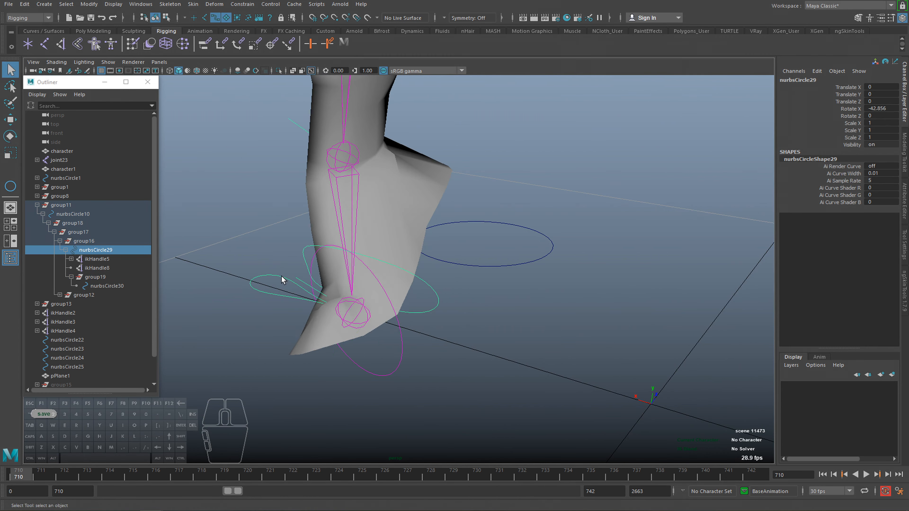
key(e)
key(q)
click(302, 280)
alt+drag(310, 298, 388, 315)
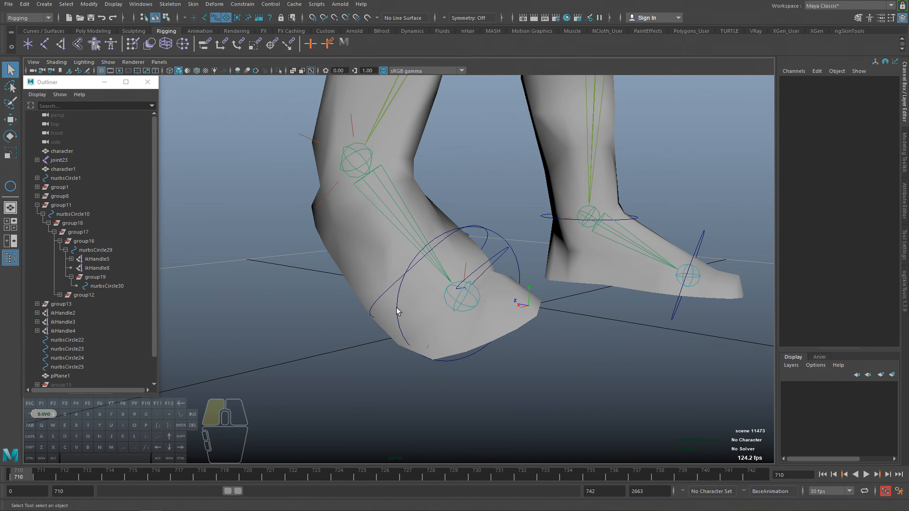
Rotate the toe control nurbsCircle11 to about 32 degrees in X, and try moving the ankle control.
click(398, 311)
key(e)
drag(463, 286, 361, 240)
click(455, 246)
mouse_move(424, 258)
mouse_down()
mouse_move(416, 245)
mouse_move(446, 234)
mouse_move(438, 264)
mouse_up()
Undo the test poses of the ankle, toe, foot and side-roll controls until nurbsCircle30 is back at zero rotation.
key(ctrl+z)
key(ctrl+z)
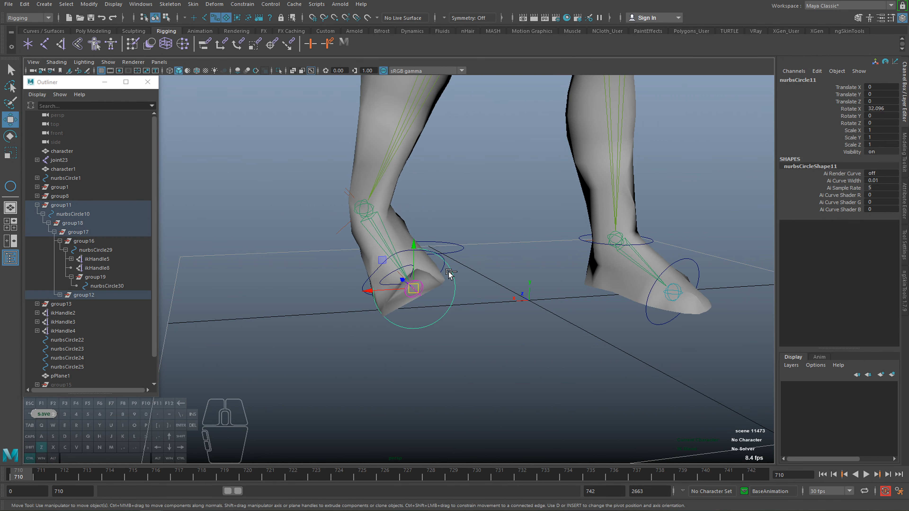
click(449, 274)
key(ctrl+z)
key(ctrl+z)
key(ctrl+z)
key(ctrl+z)
key(ctrl+z)
key(ctrl+z)
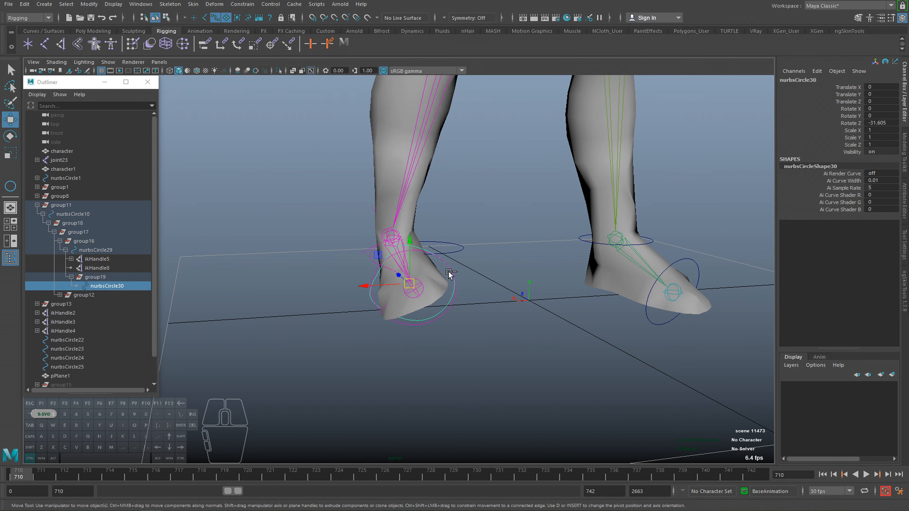
key(q)
alt+drag(442, 281, 450, 308)
alt+right_drag(449, 308, 379, 297)
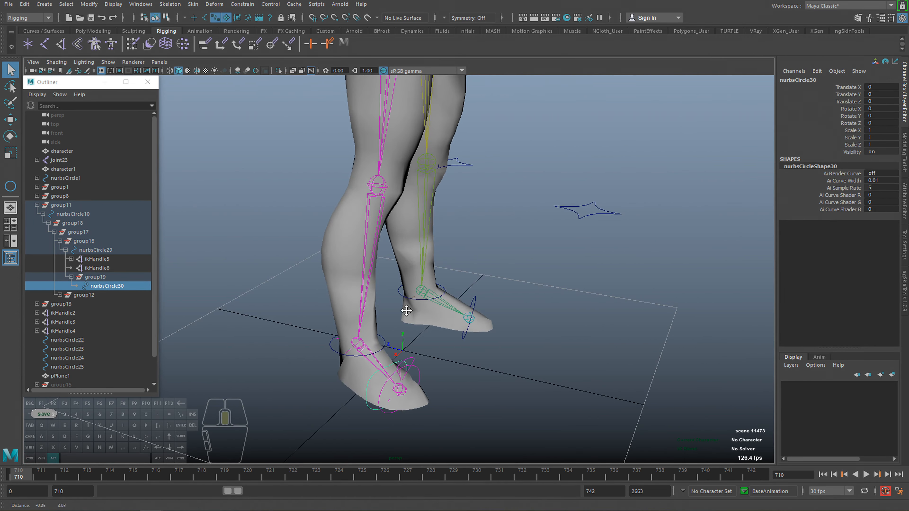
alt+drag(426, 311, 430, 276)
alt+right_drag(430, 276, 549, 363)
alt+drag(393, 360, 414, 402)
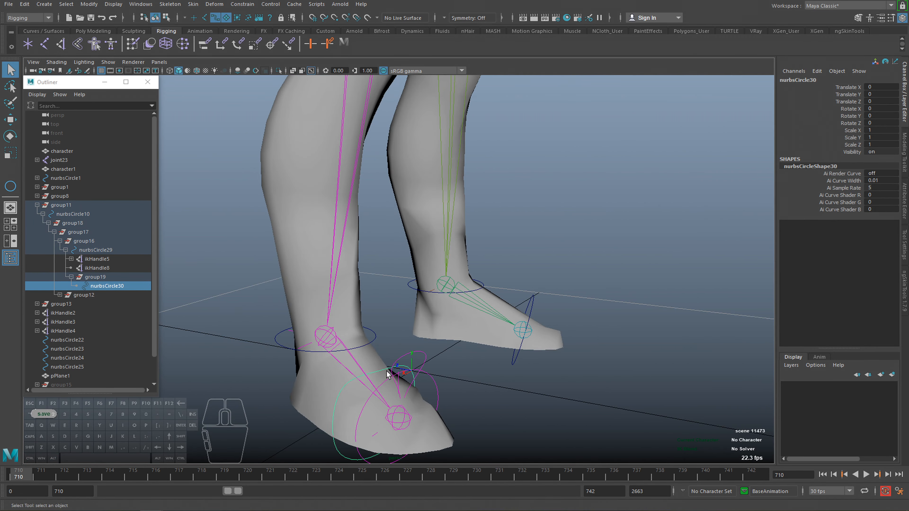
Test-rotate the foot control nurbsCircle29 from its zeroed pose and undo the rotation.
click(425, 354)
key(e)
key(ctrl+z)
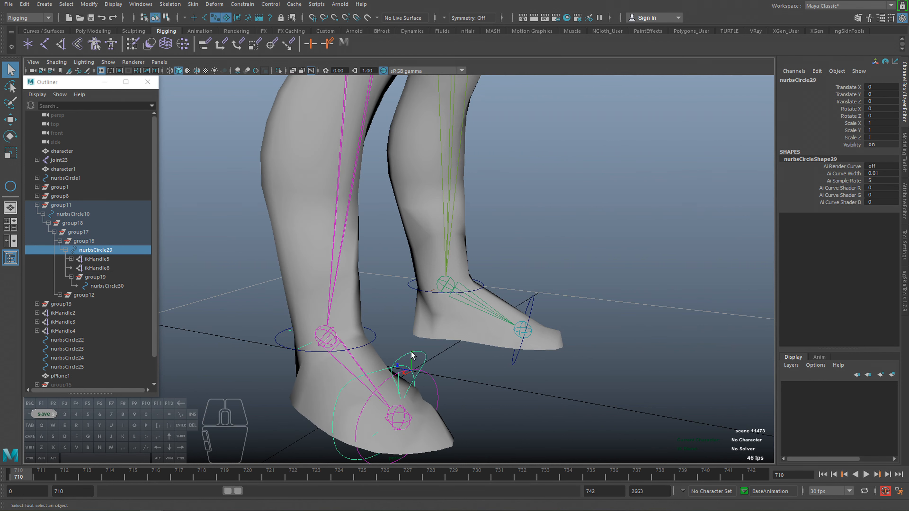
key(e)
alt+drag(405, 371, 390, 333)
key(ctrl+z)
Test the side roll with nurbsCircle30 in Z, viewing the foot from the front, and undo the rotations.
key(q)
click(362, 336)
key(e)
key(ctrl+z)
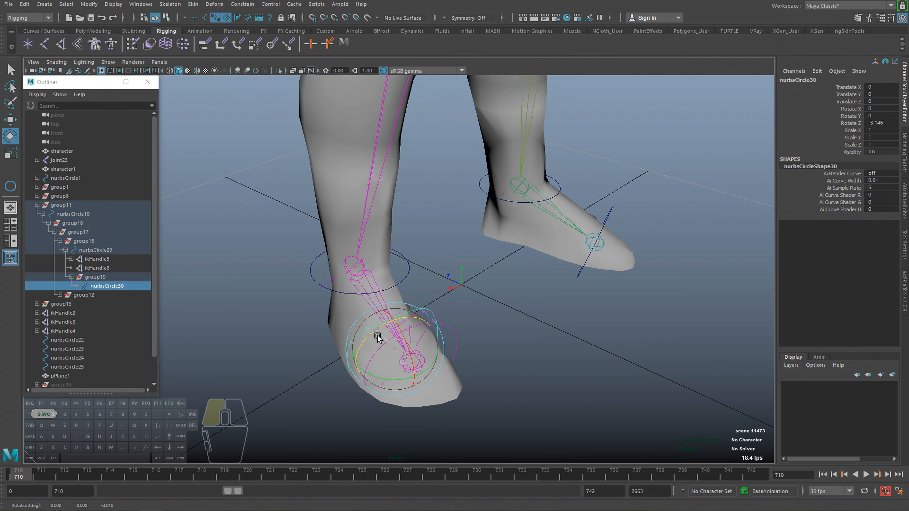
alt+drag(482, 349, 450, 338)
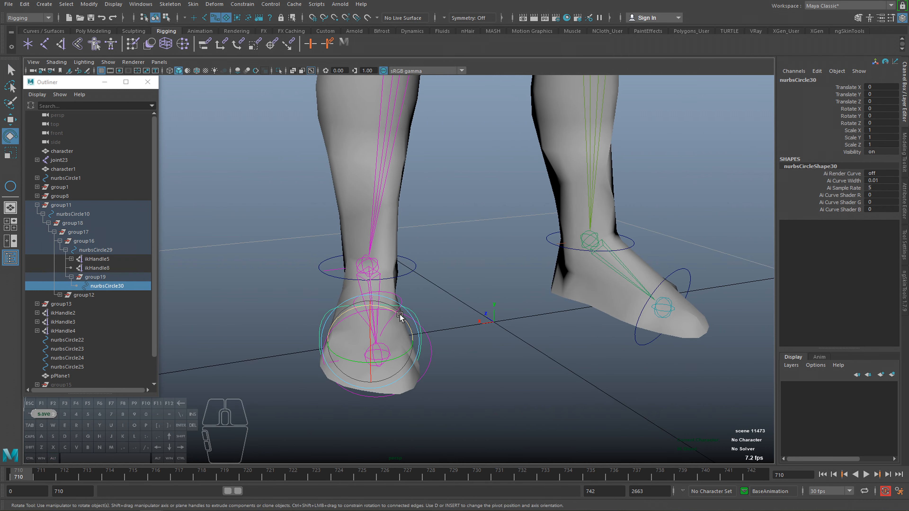
mouse_move(399, 317)
mouse_down()
mouse_move(407, 318)
mouse_move(391, 316)
mouse_move(405, 317)
mouse_move(398, 313)
mouse_up()
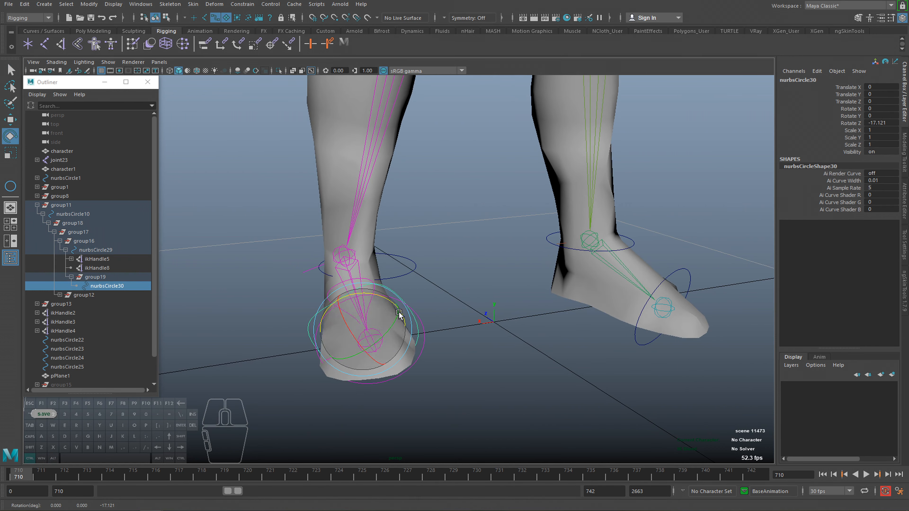
key(ctrl+z)
Test-rotate nurbsCircle30 in Z once more and undo it.
click(816, 71)
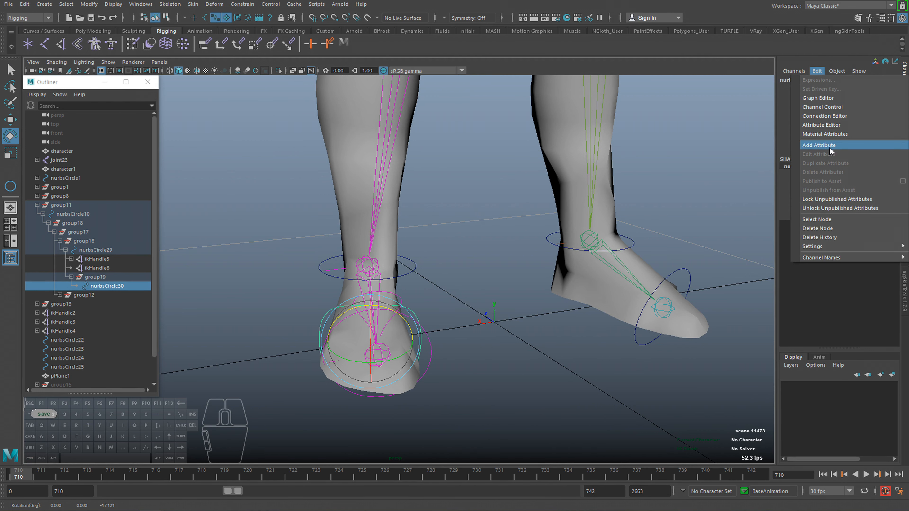
alt+middle_drag(560, 267, 568, 273)
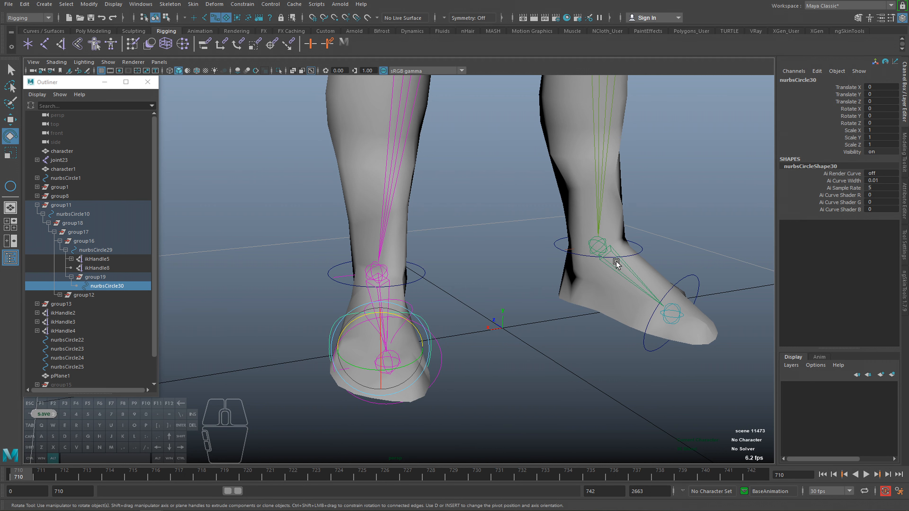
alt+middle_drag(616, 264, 554, 289)
drag(333, 345, 345, 350)
key(ctrl+z)
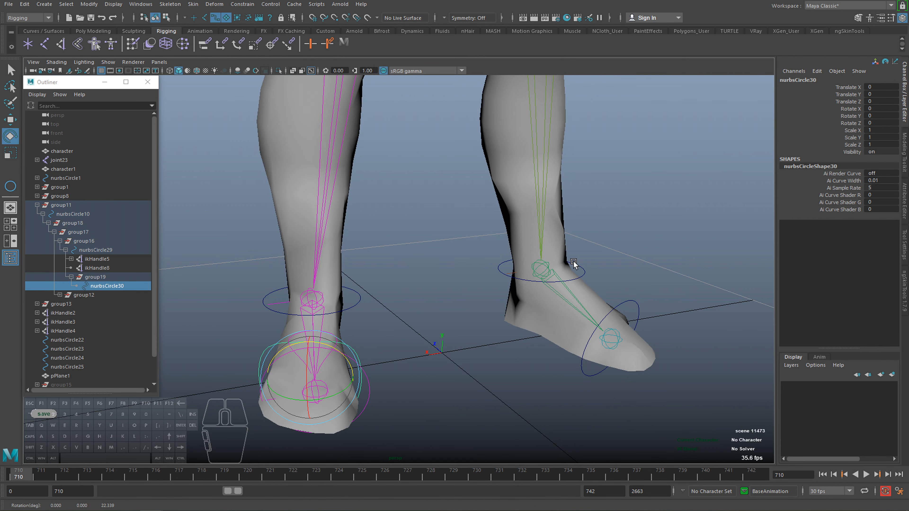
alt+drag(481, 370, 417, 361)
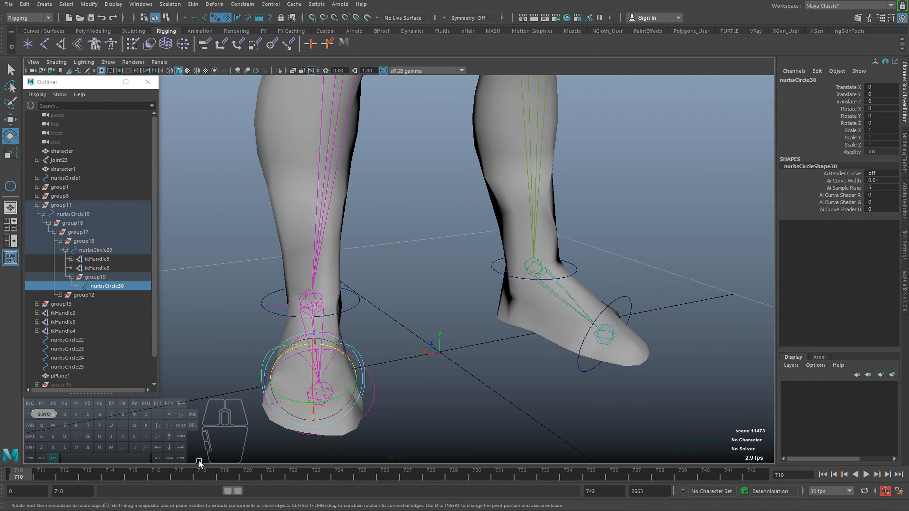